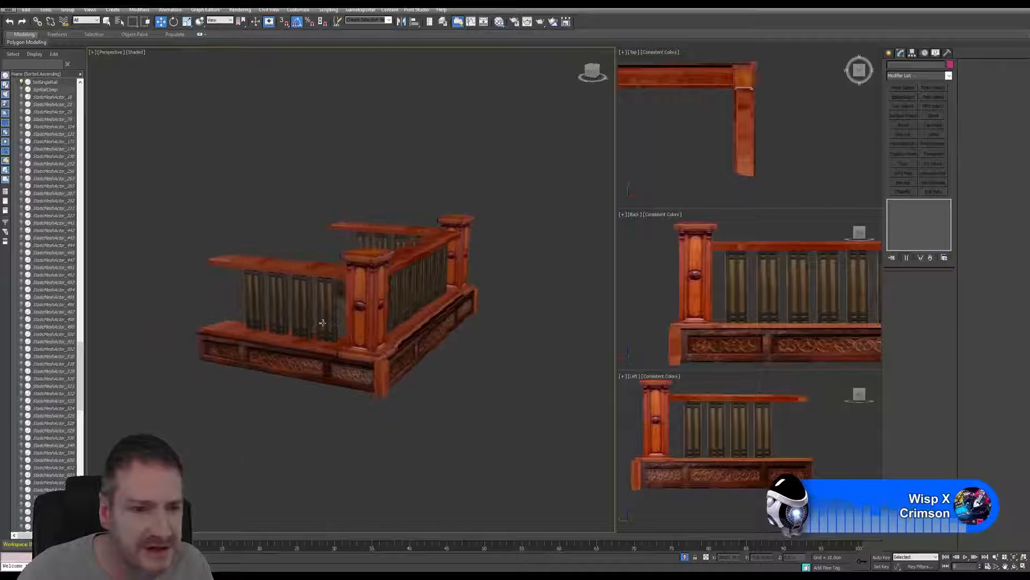
Select the separate short side rail and center its pivot on the object.
click(322, 322)
scroll(306, 306, up, 3)
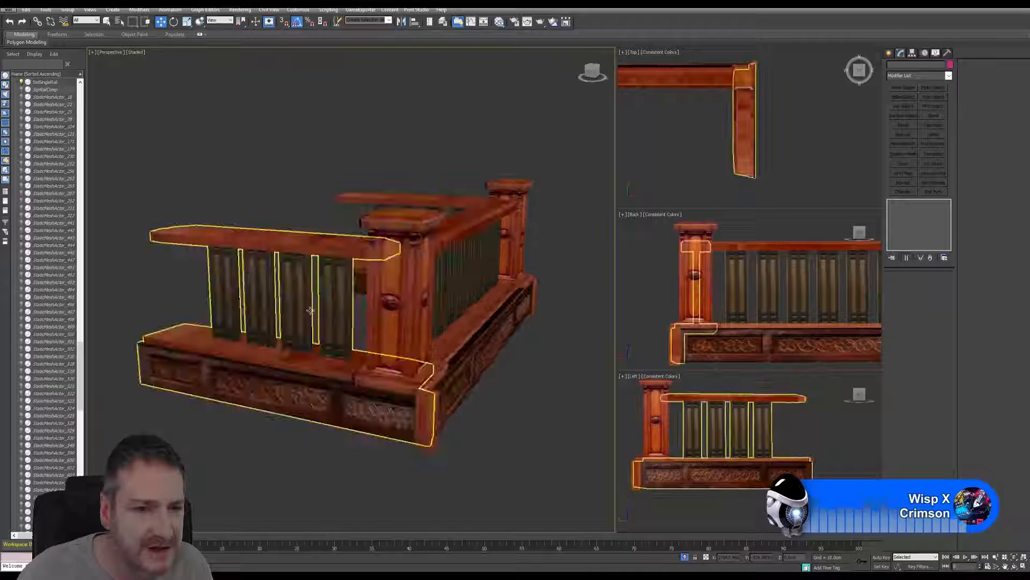
click(274, 290)
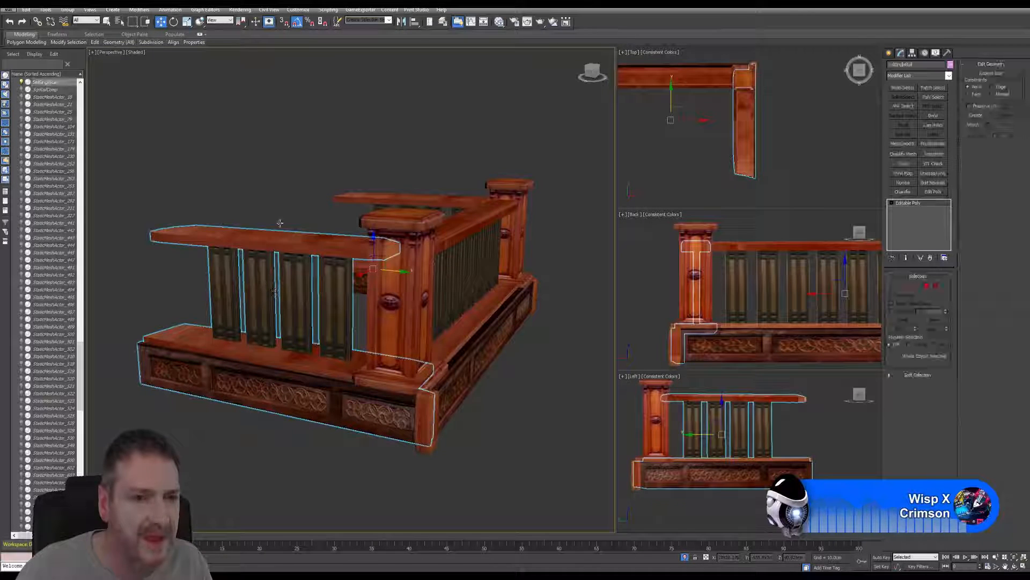
click(912, 52)
click(921, 106)
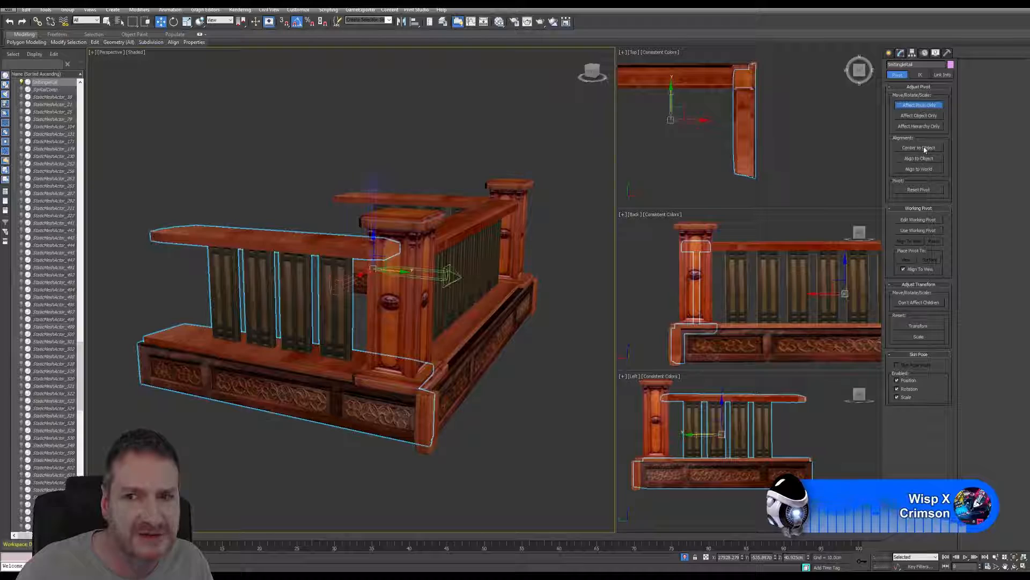
click(919, 148)
click(918, 105)
Move the short side rail outward along X so it stands clear of the rest of the balcony.
scroll(692, 167, up, 2)
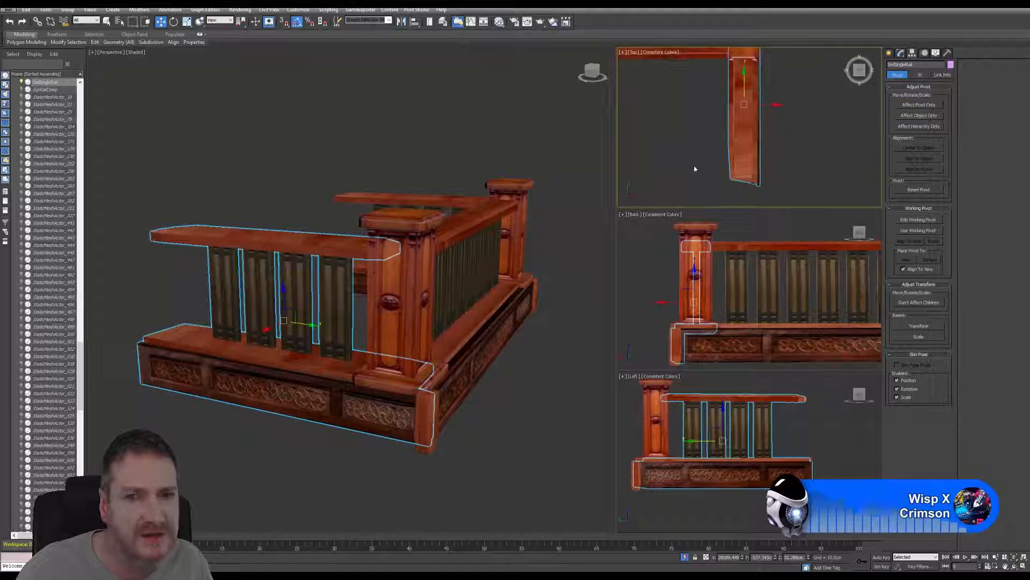
drag(768, 107, 869, 106)
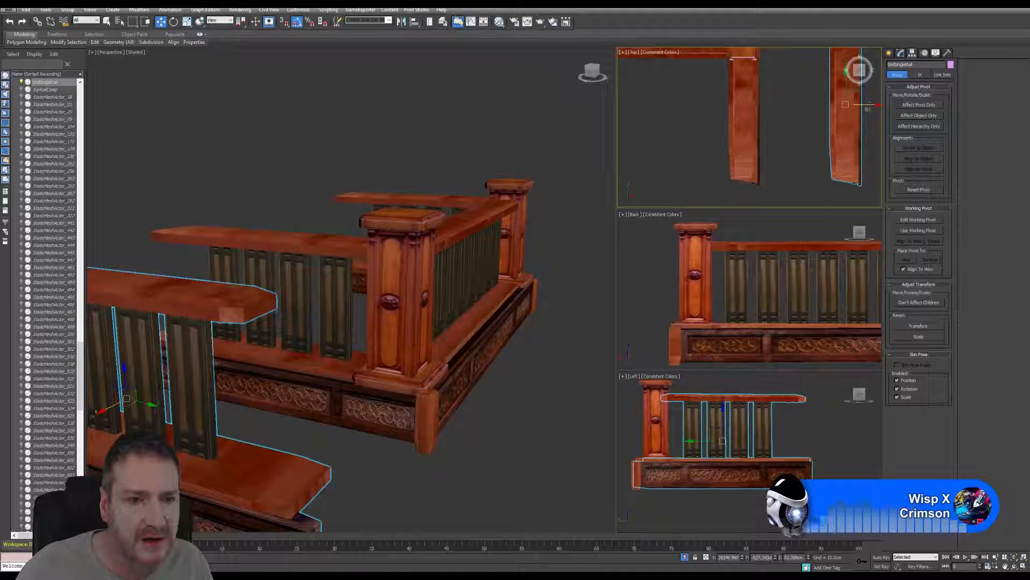
alt+middle_drag(333, 376, 260, 390)
drag(260, 390, 229, 412)
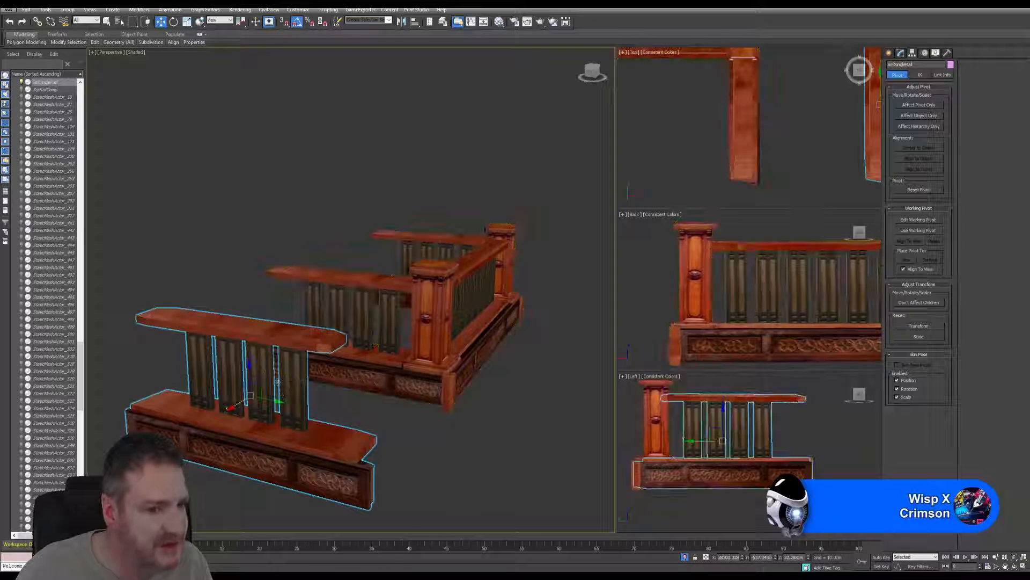
middle_drag(261, 388, 302, 348)
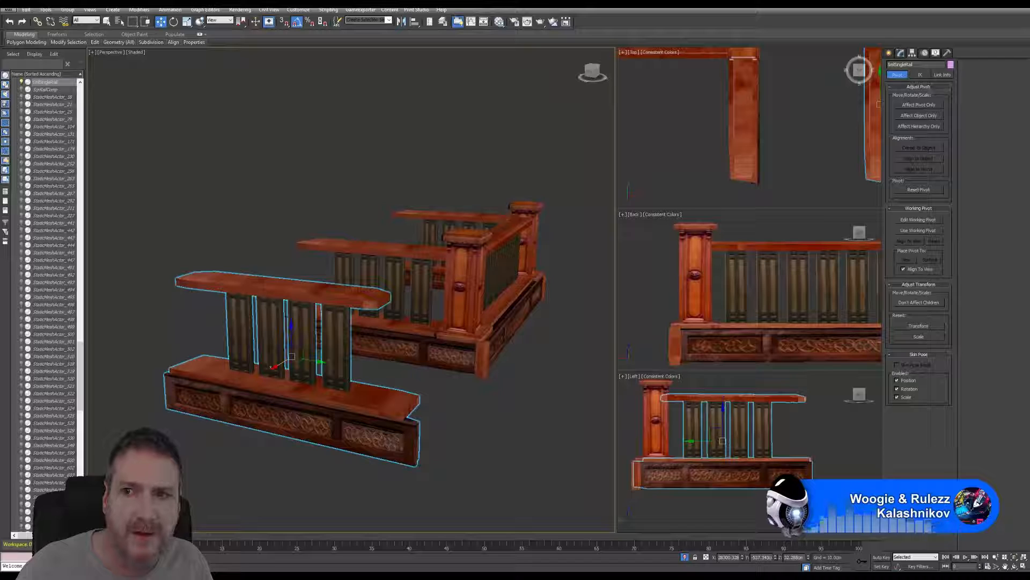
Export only the selected short rail as an FBX to the Exports folder, using the Painter To UE4 preset.
drag(925, 65, 877, 69)
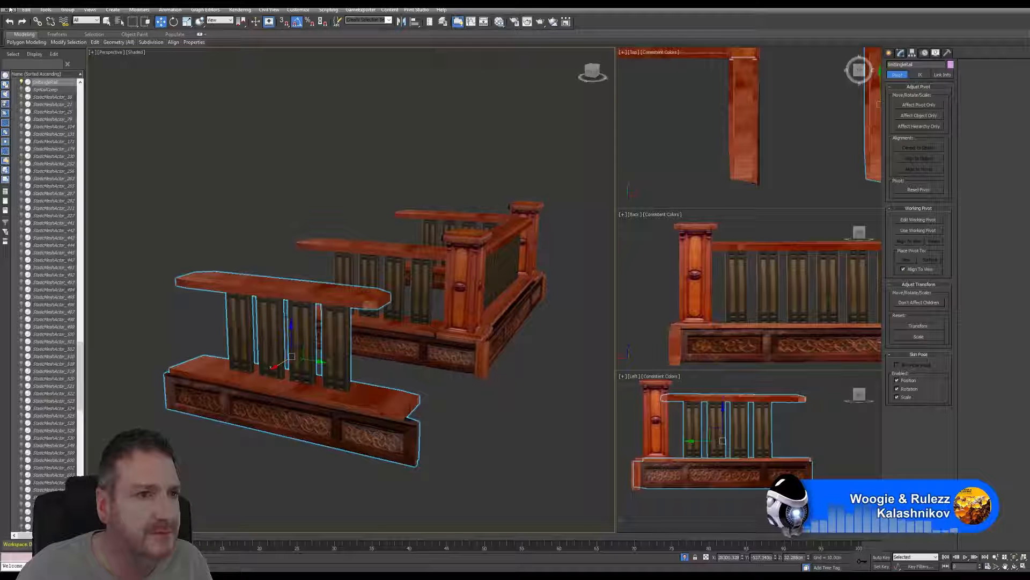
click(9, 9)
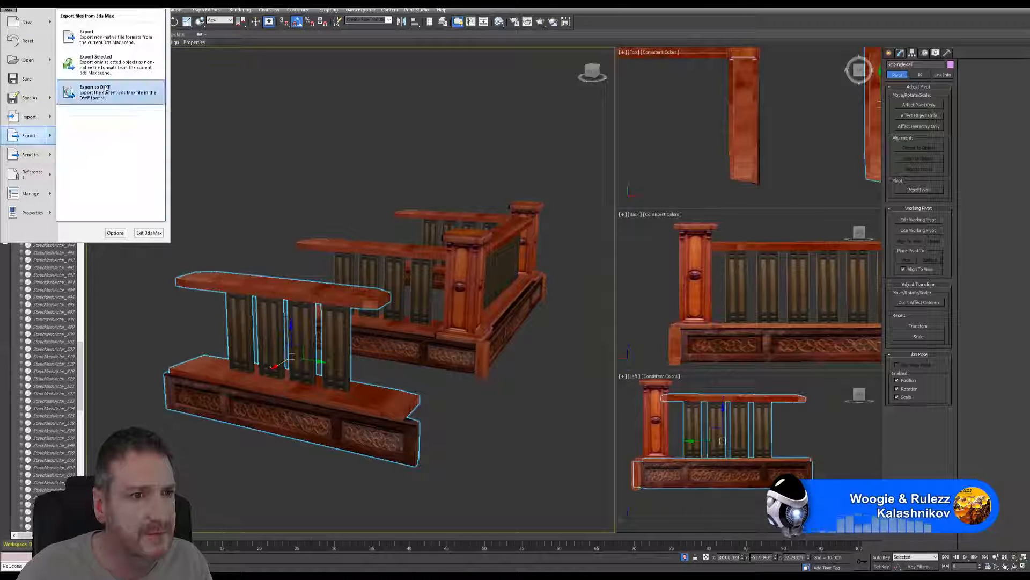
click(357, 161)
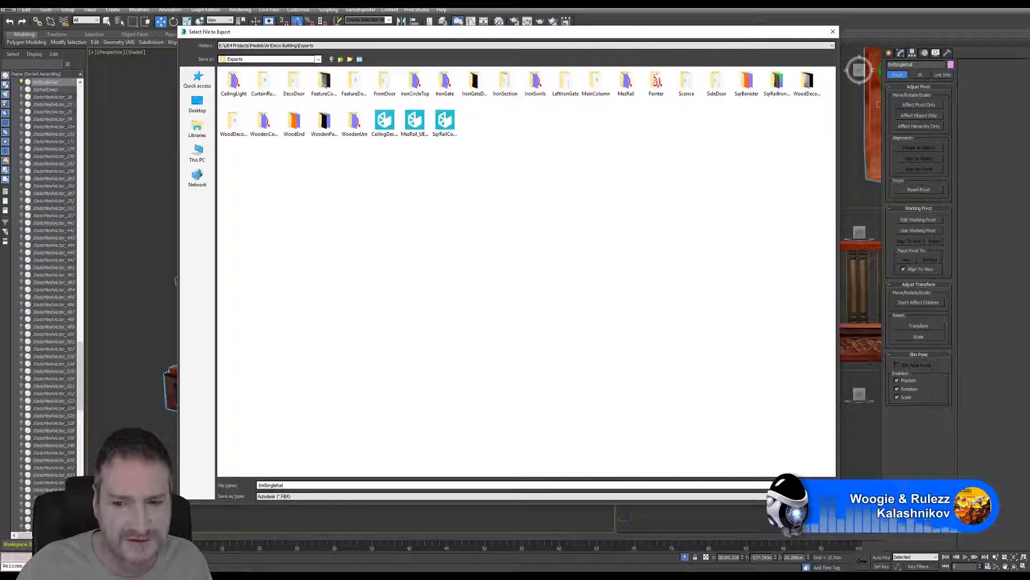
click(814, 485)
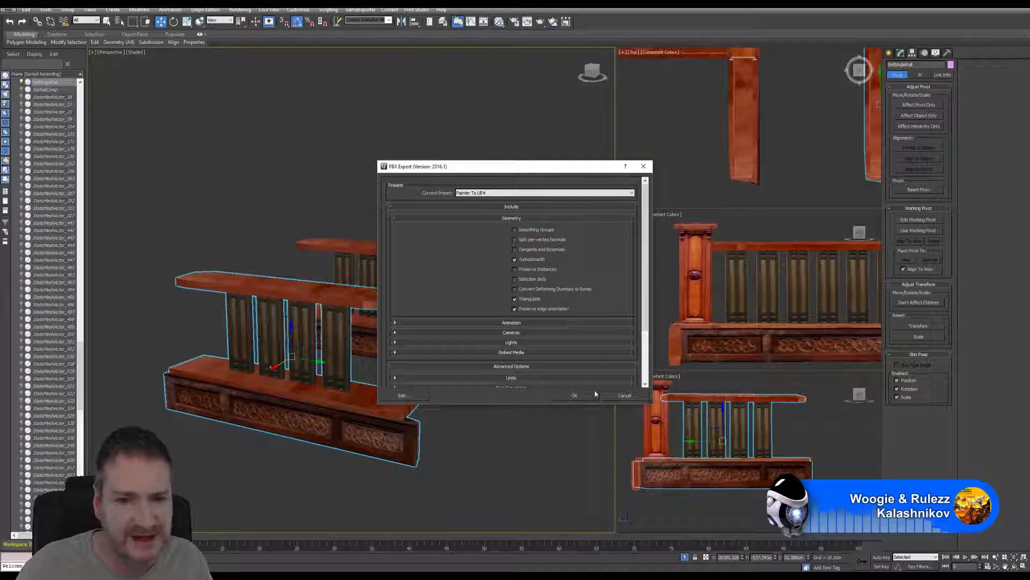
click(584, 396)
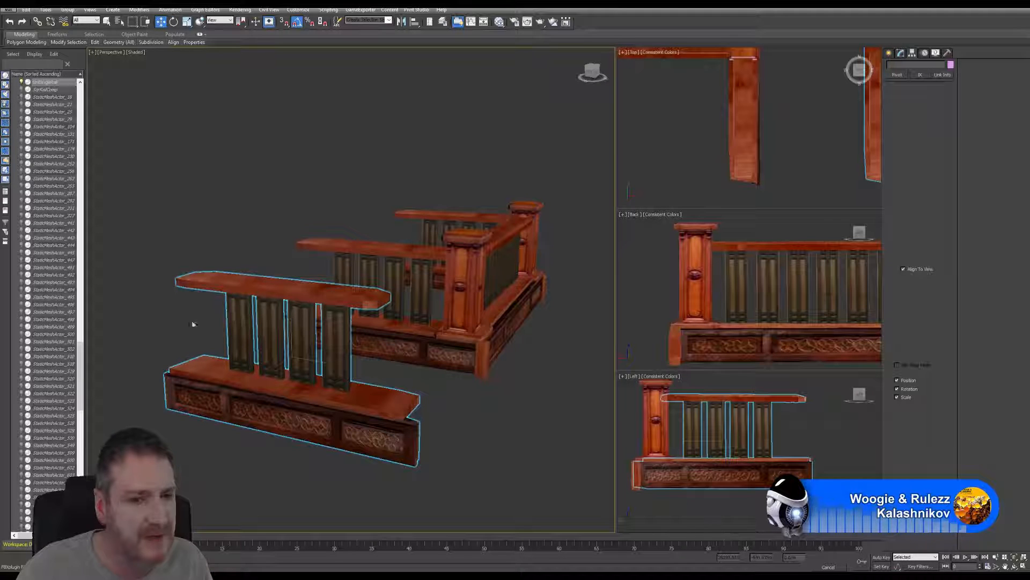
Select the elements of the long front rail between the two posts on the MezRail balcony mesh.
key(q)
middle_drag(463, 350, 315, 334)
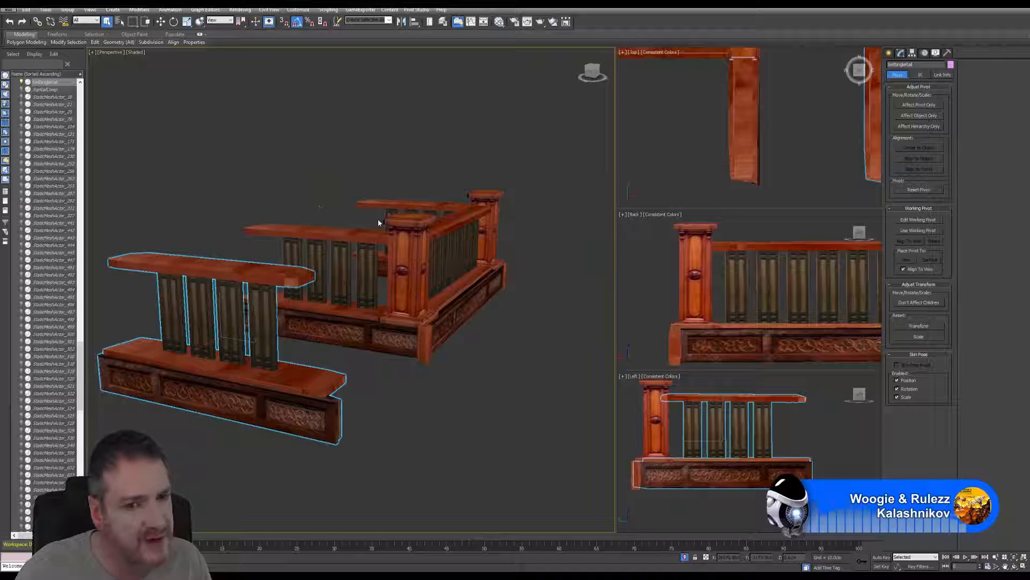
middle_drag(377, 219, 266, 242)
scroll(340, 256, up, 5)
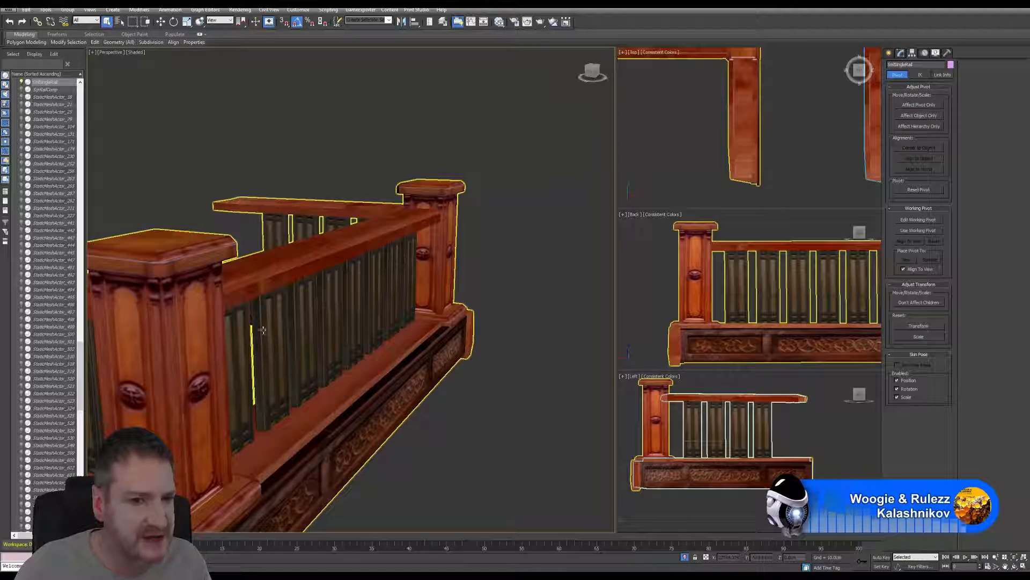
click(318, 252)
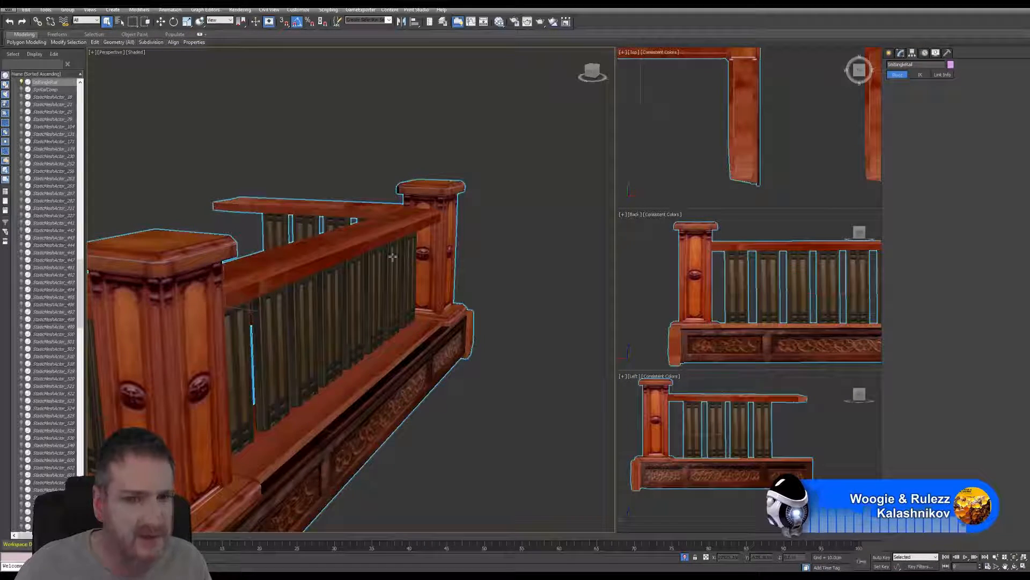
click(901, 53)
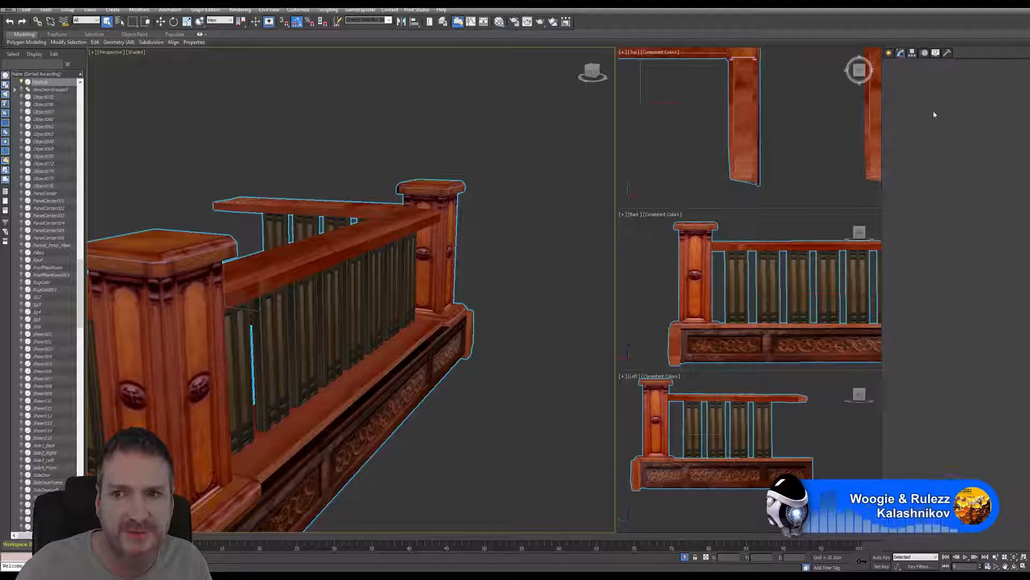
key(4)
click(793, 178)
scroll(796, 179, down, 3)
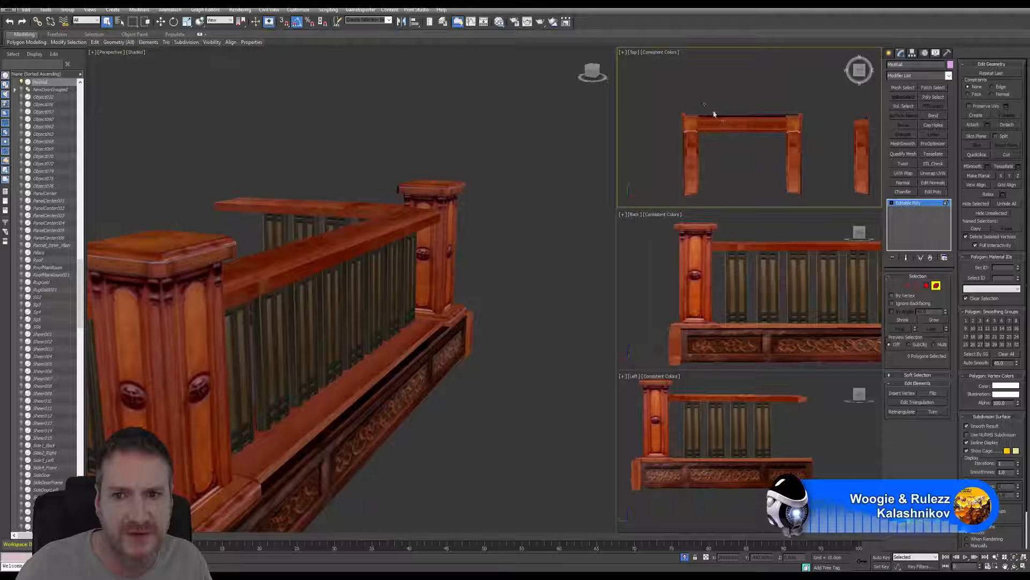
drag(782, 151, 784, 151)
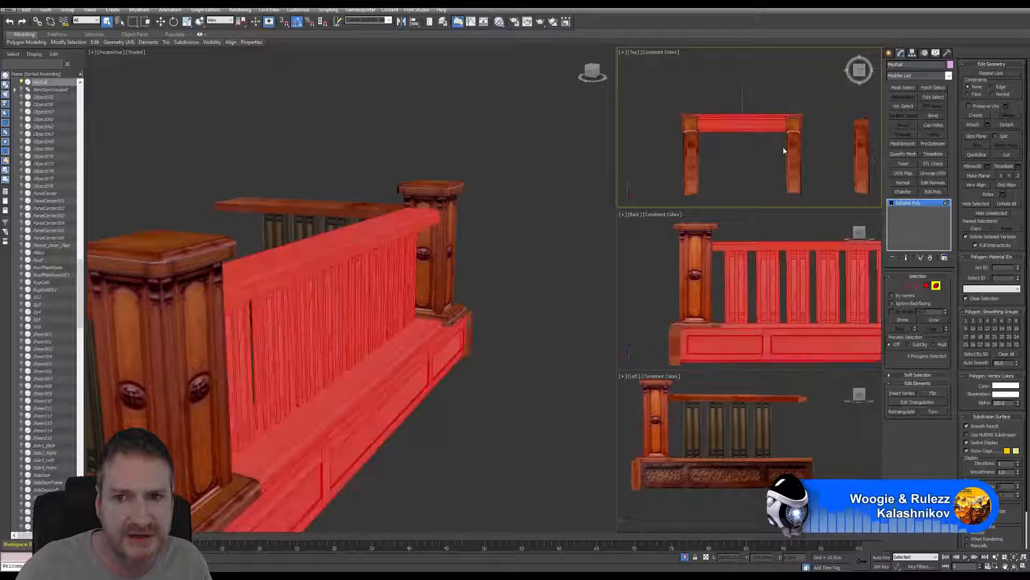
middle_drag(412, 291, 356, 267)
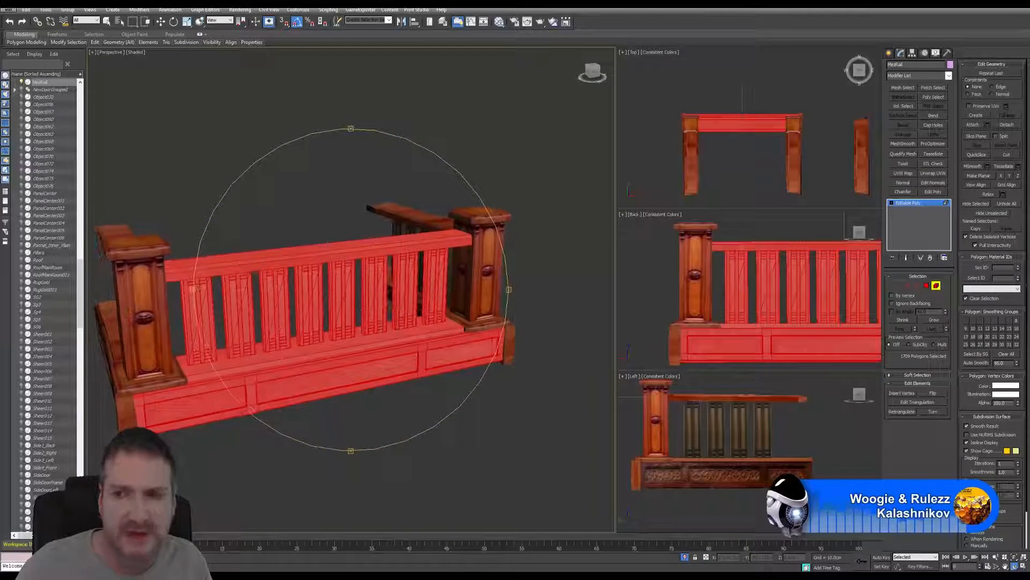
Detach the selected long rail as a clone named LrgSingleRail, then finish sub-object editing and deselect the balcony.
click(1006, 125)
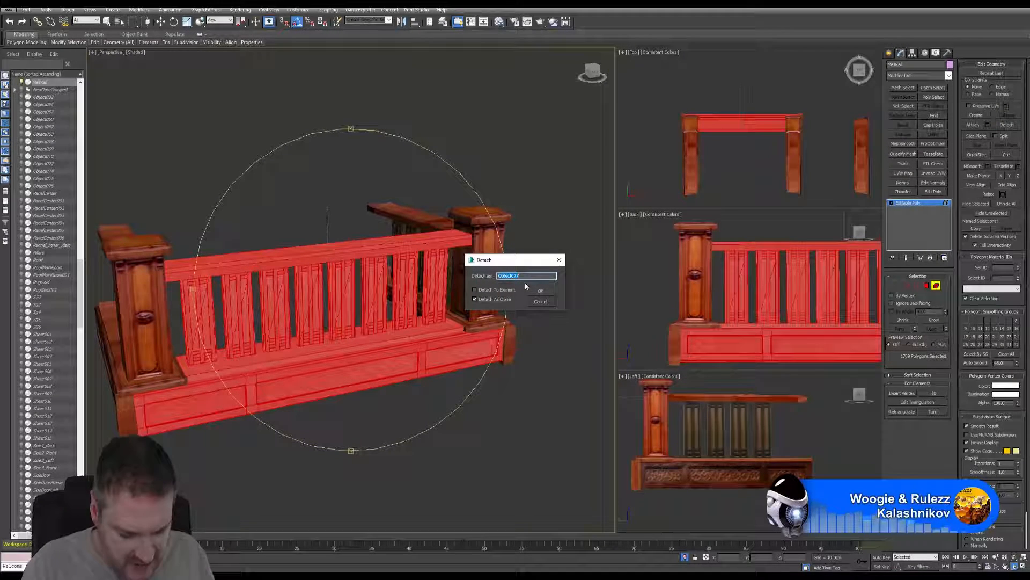
text(rgSin)
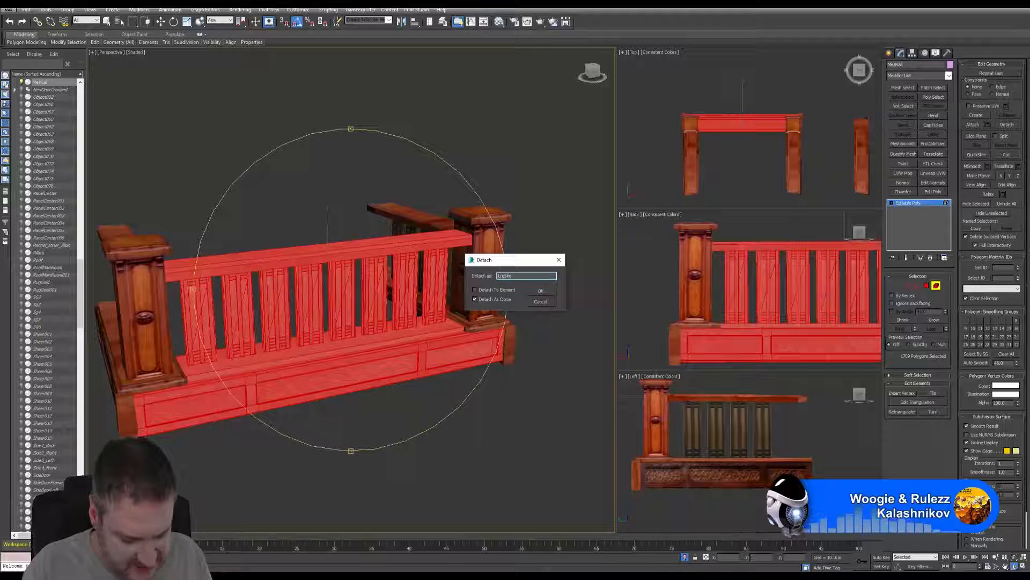
text(gleRail)
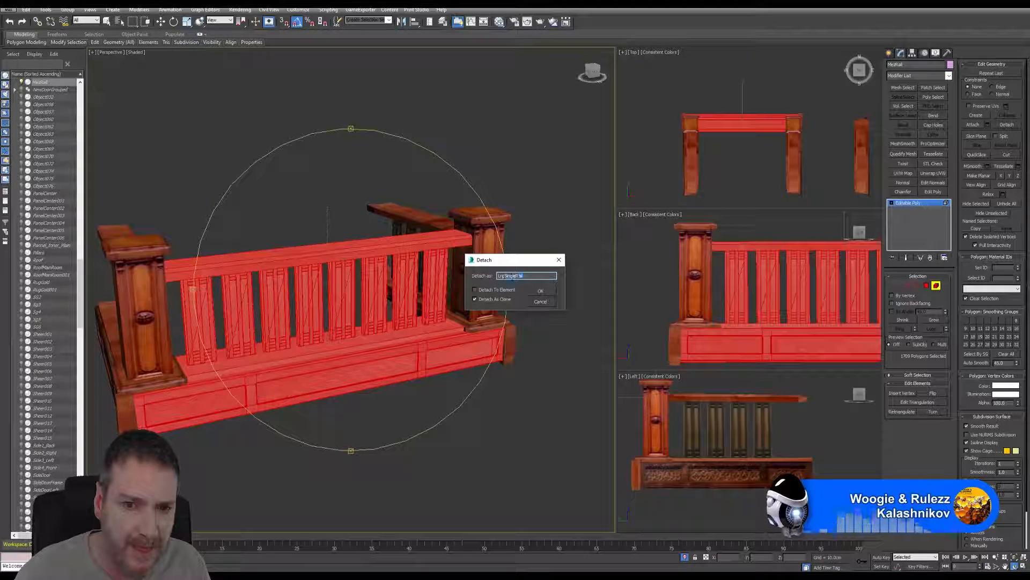
click(540, 290)
click(936, 285)
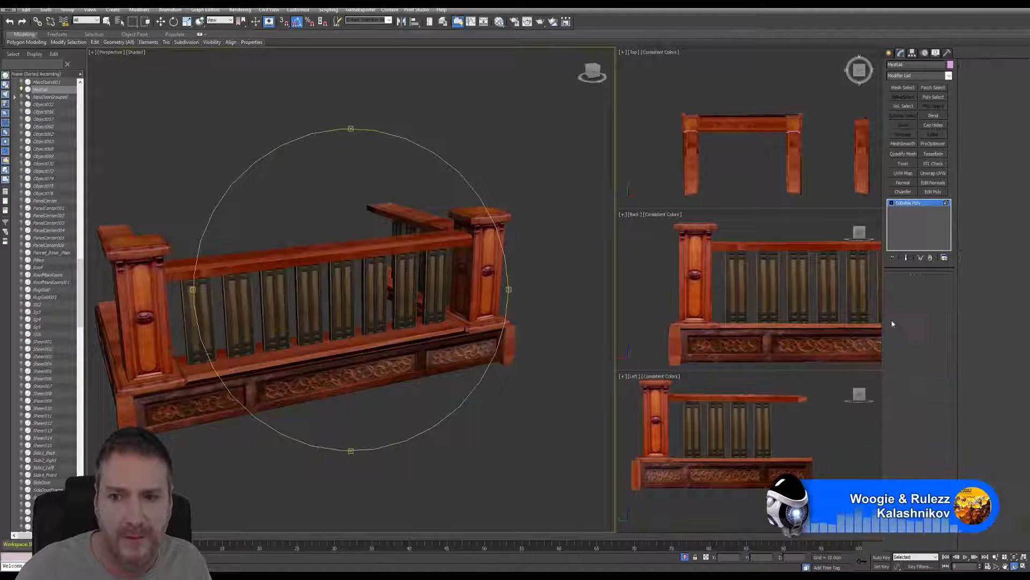
click(108, 22)
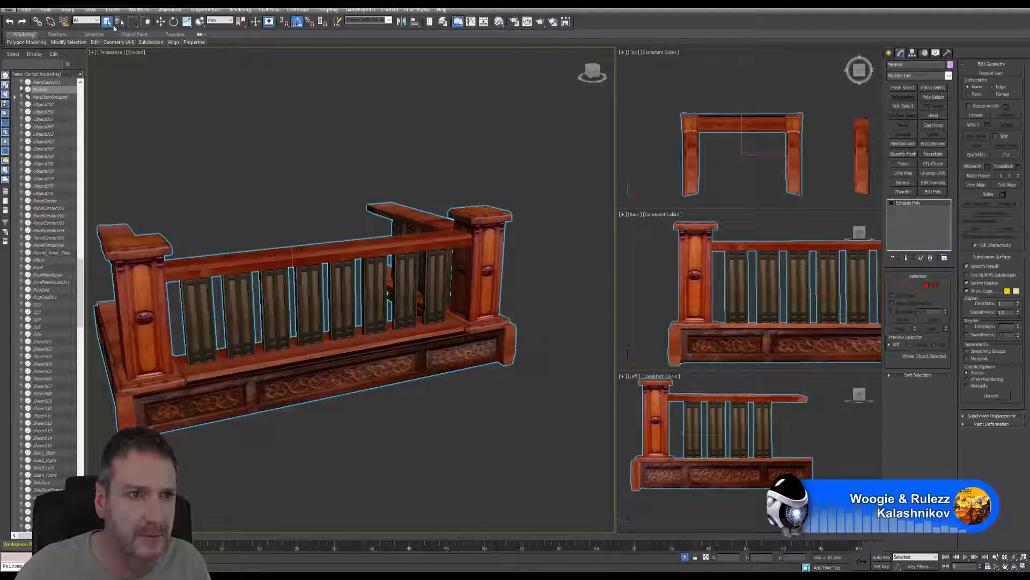
click(431, 474)
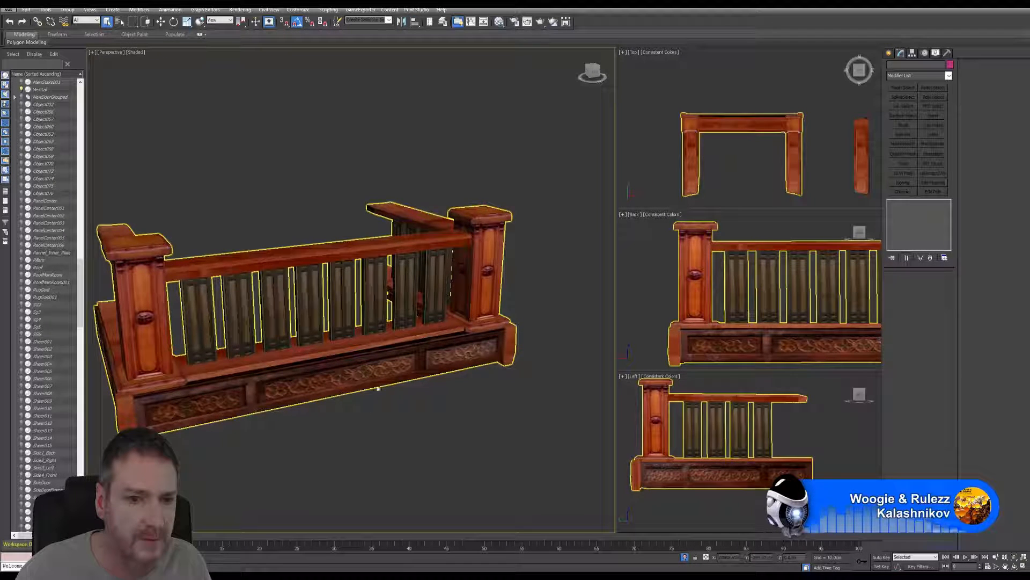
Select LrgSingleRail and move it out in front of the balcony.
alt+middle_drag(377, 387, 303, 349)
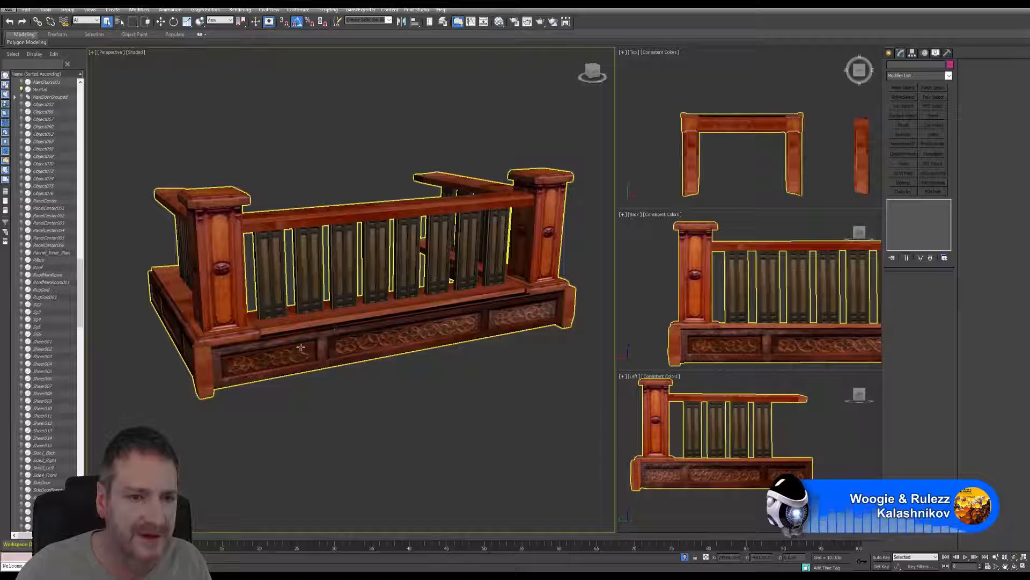
scroll(323, 271, up, 4)
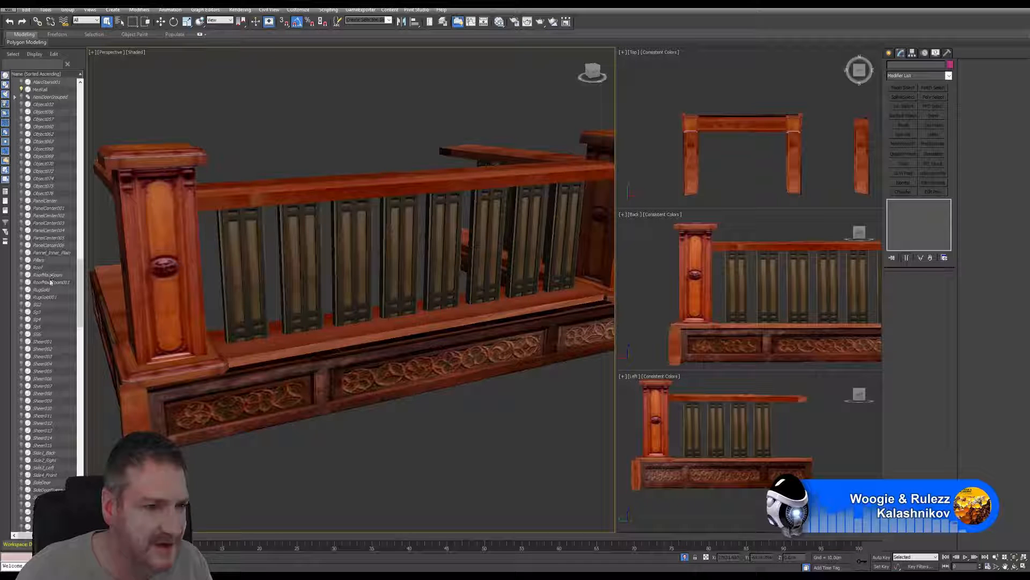
mouse_move(81, 281)
mouse_down()
mouse_move(85, 243)
mouse_move(81, 260)
mouse_up()
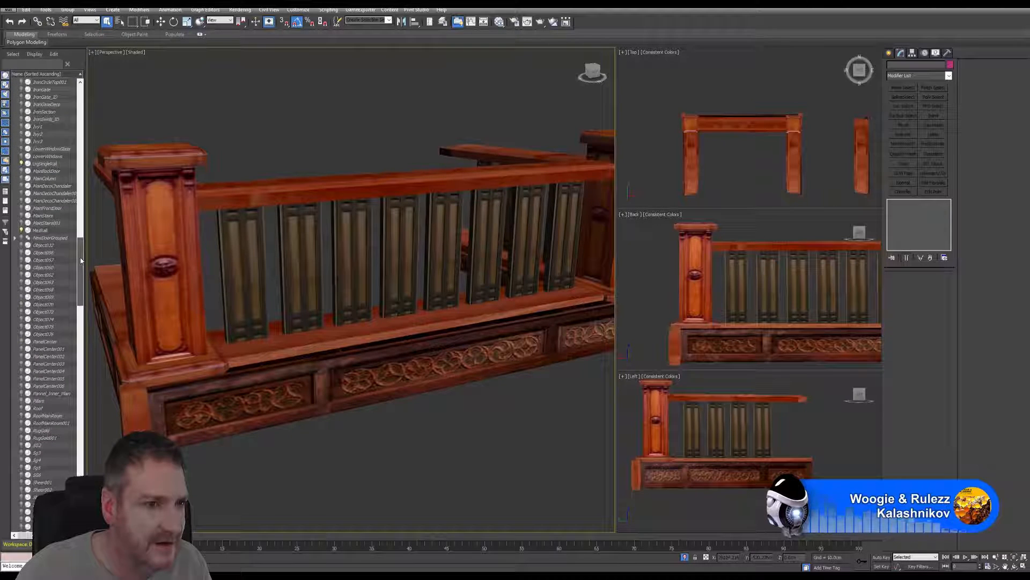
click(46, 164)
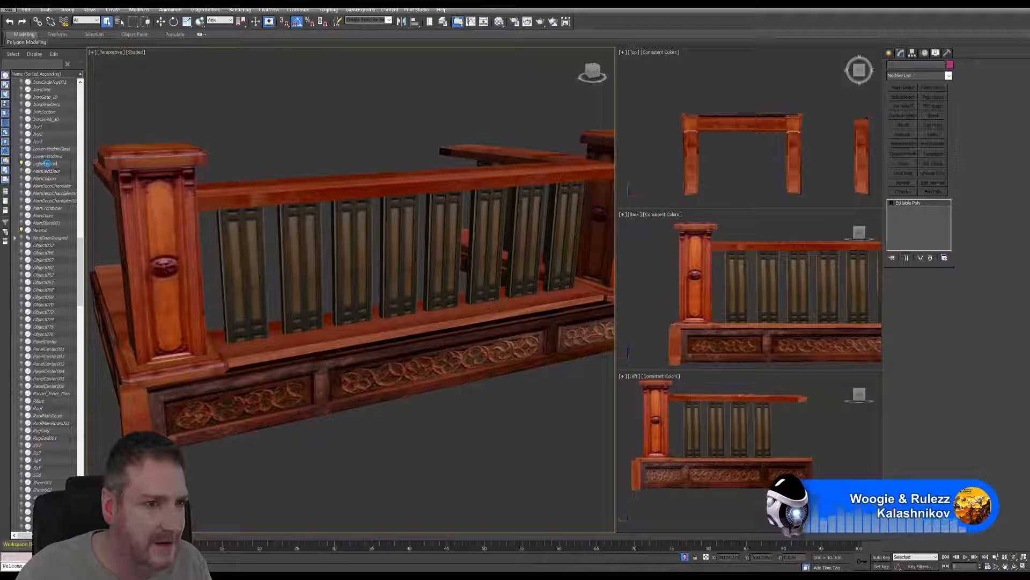
scroll(463, 305, down, 4)
middle_drag(472, 303, 425, 305)
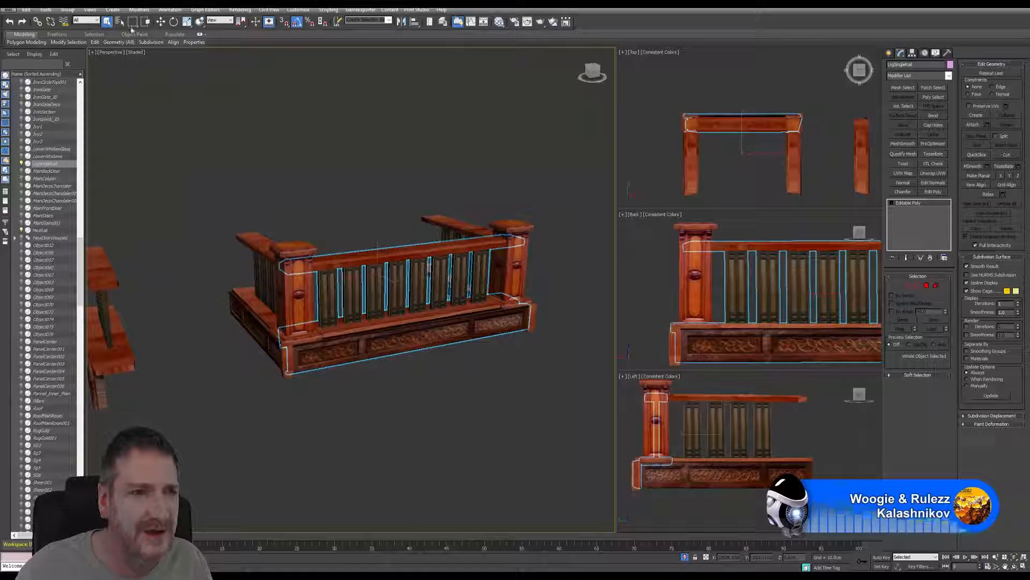
click(160, 22)
shift+drag(388, 279, 509, 359)
middle_drag(473, 294, 390, 304)
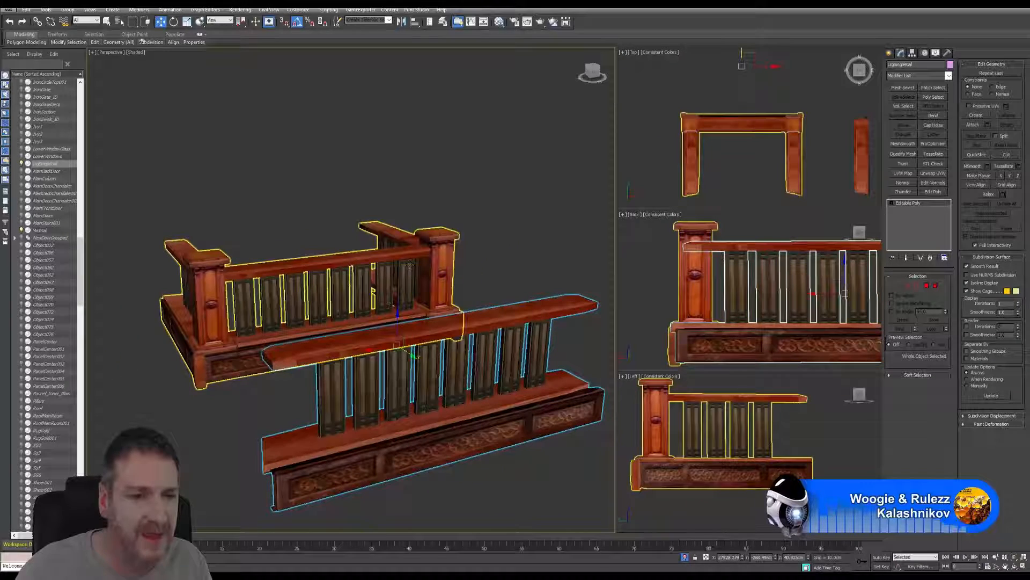
Export only the selected long rail as an FBX file named LrgSingleRail in the Exports folder.
click(8, 9)
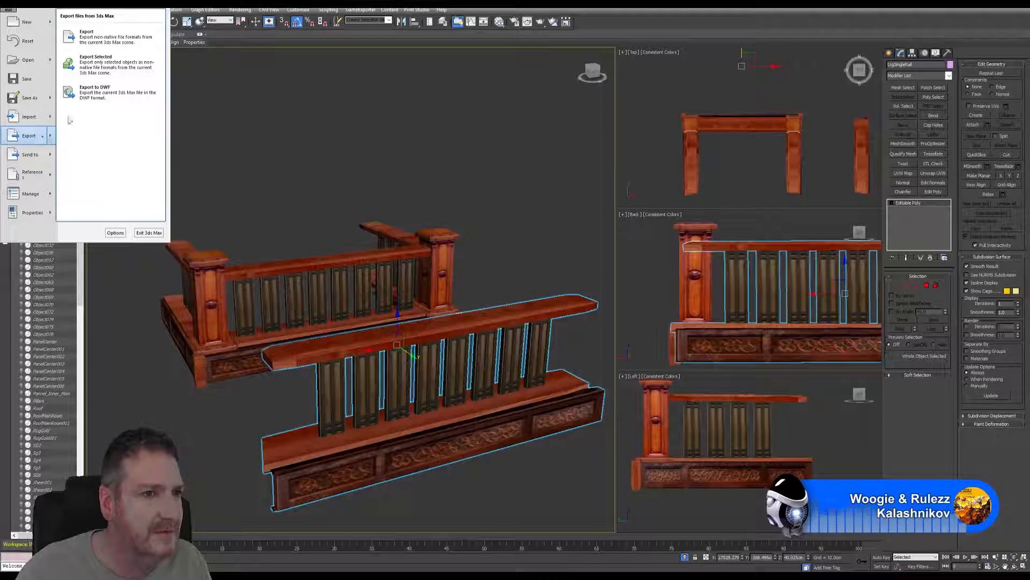
click(108, 64)
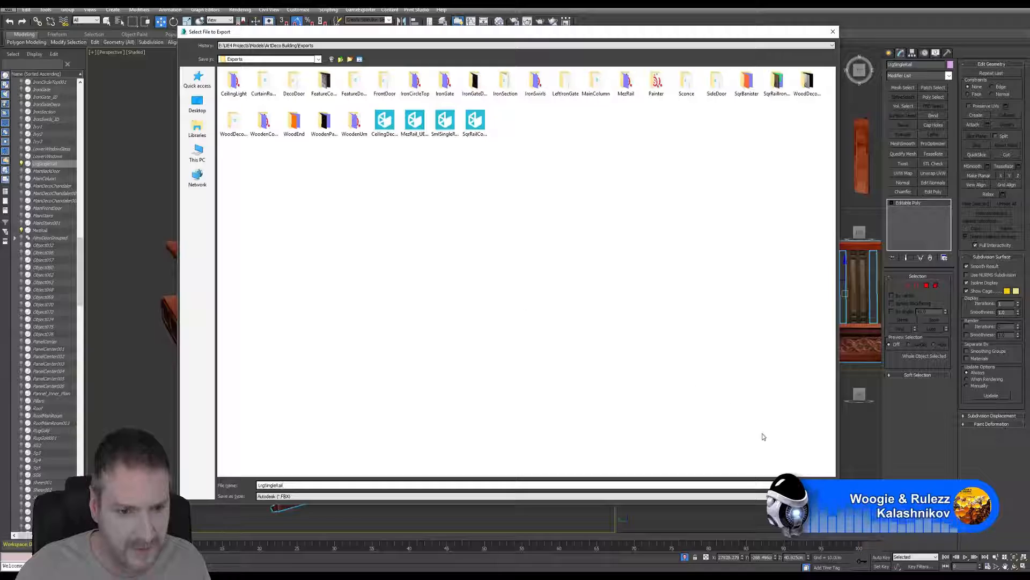
click(811, 485)
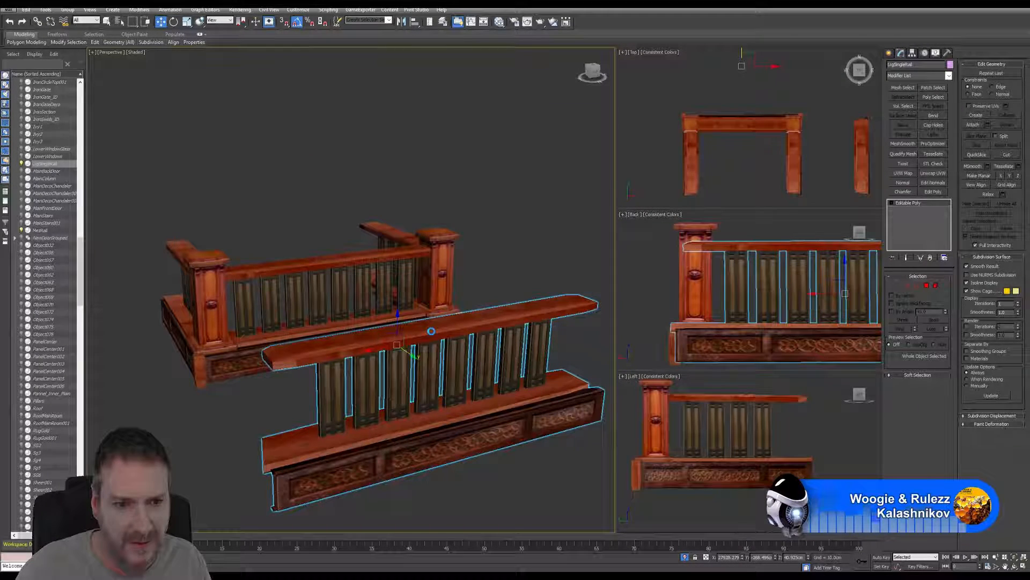
click(582, 397)
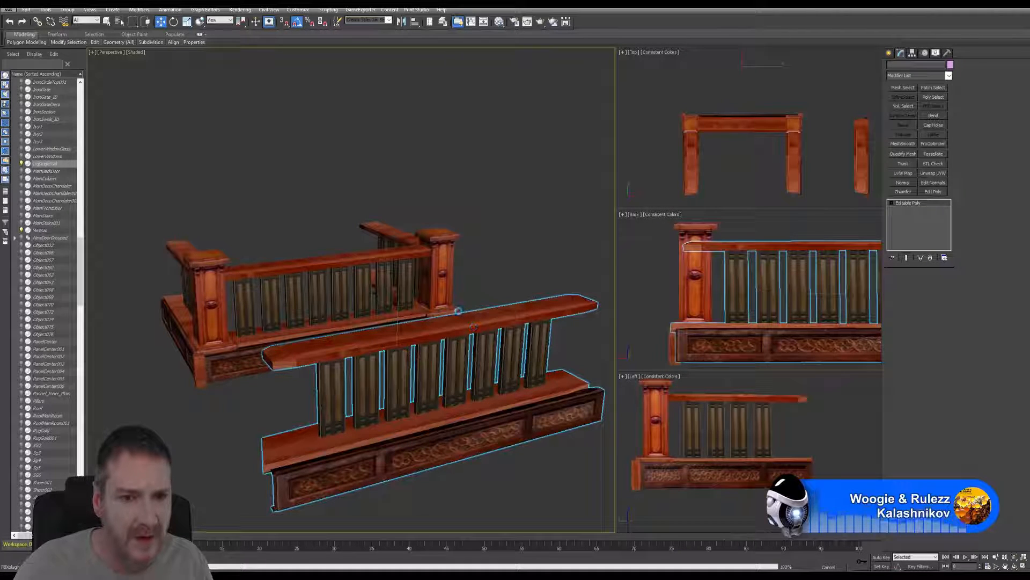
Select the cap, shaft and base elements of the front corner post on the MezRail balcony mesh.
middle_drag(267, 229, 389, 204)
scroll(330, 232, up, 2)
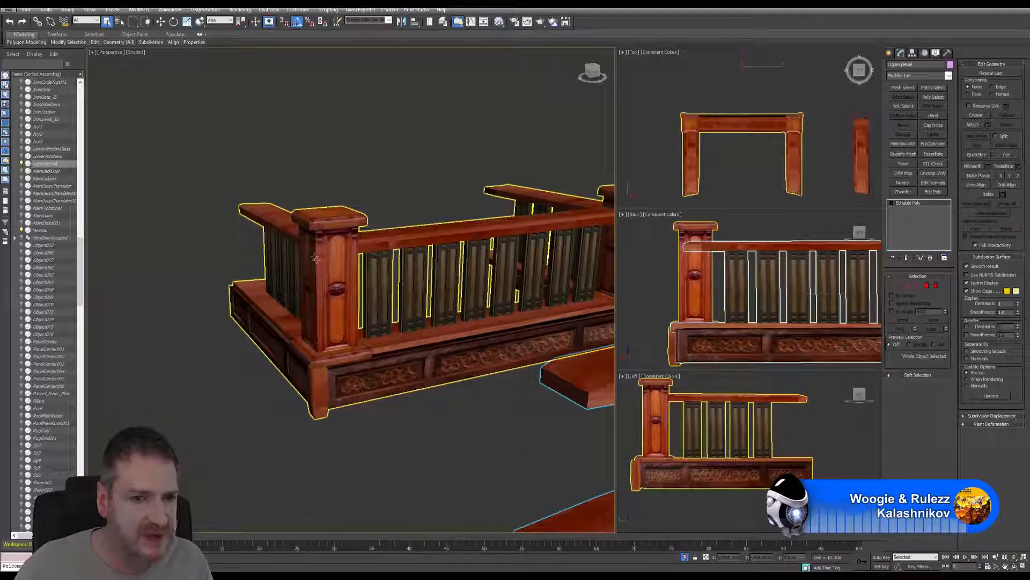
scroll(316, 258, up, 2)
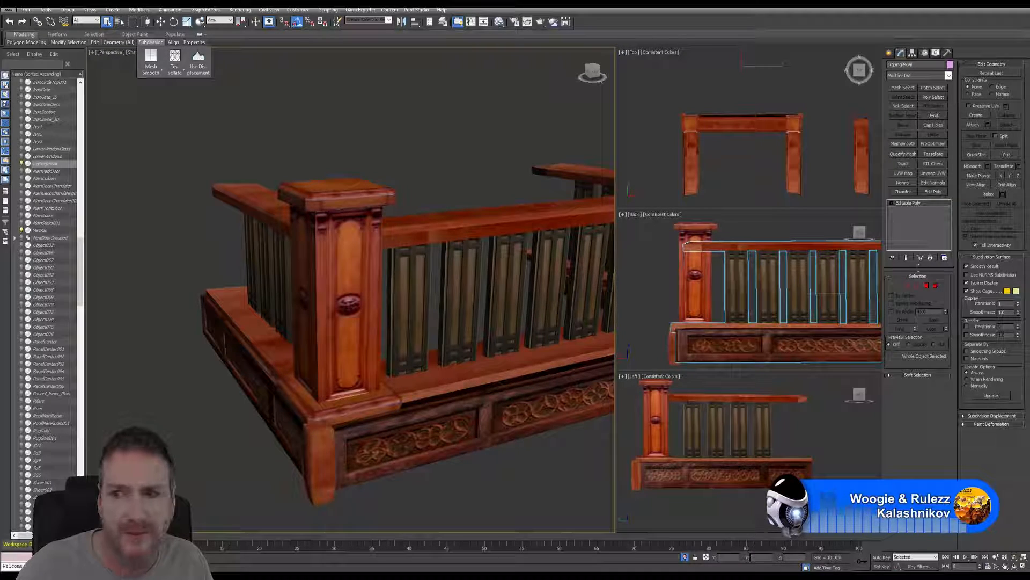
click(352, 196)
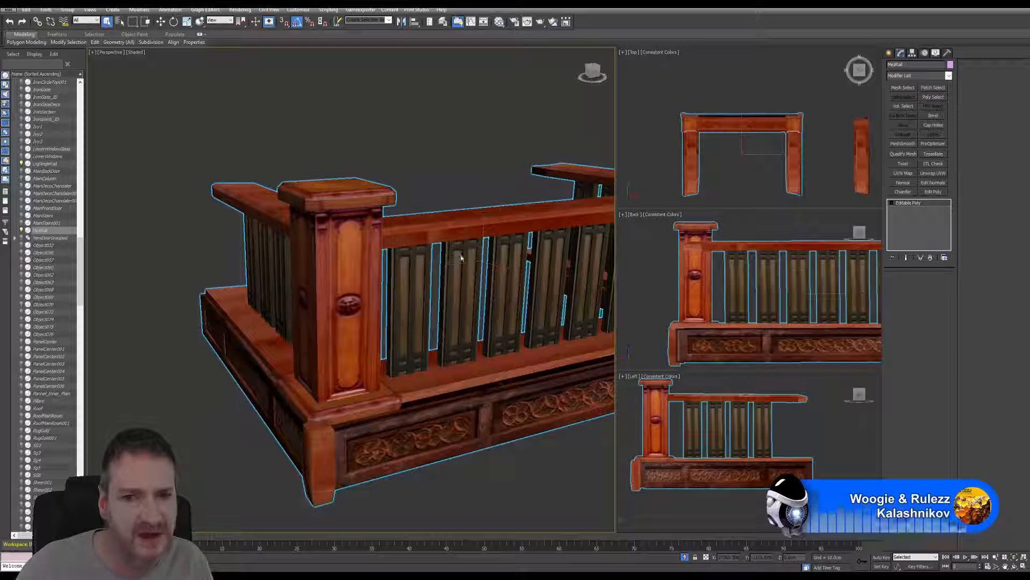
key(4)
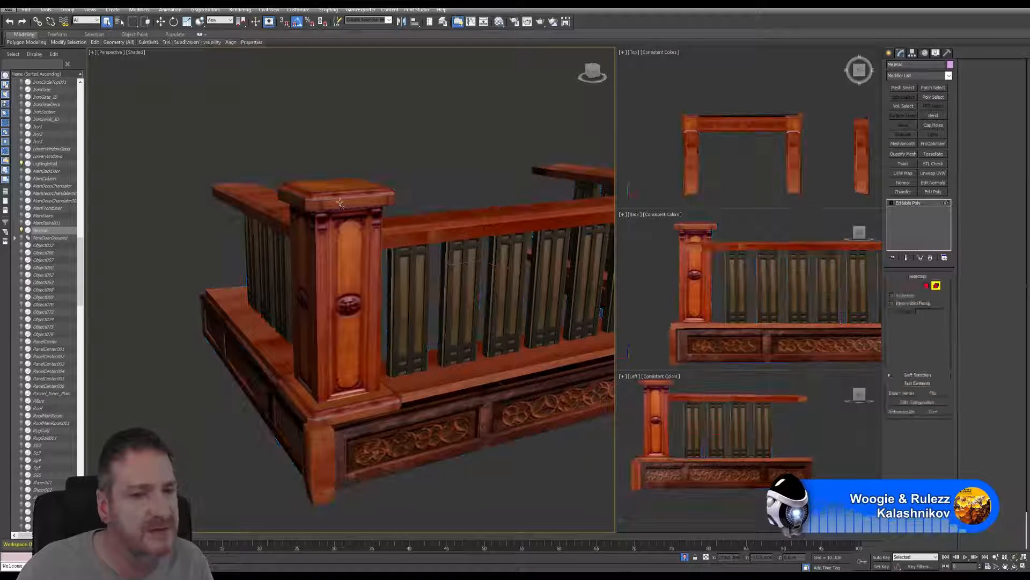
click(341, 203)
ctrl+click(344, 241)
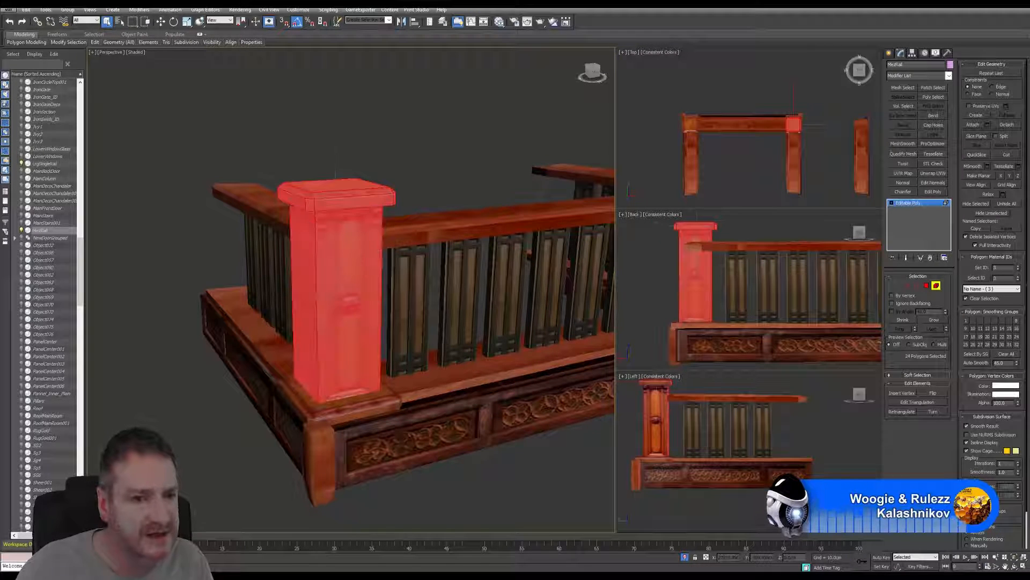
ctrl+click(347, 416)
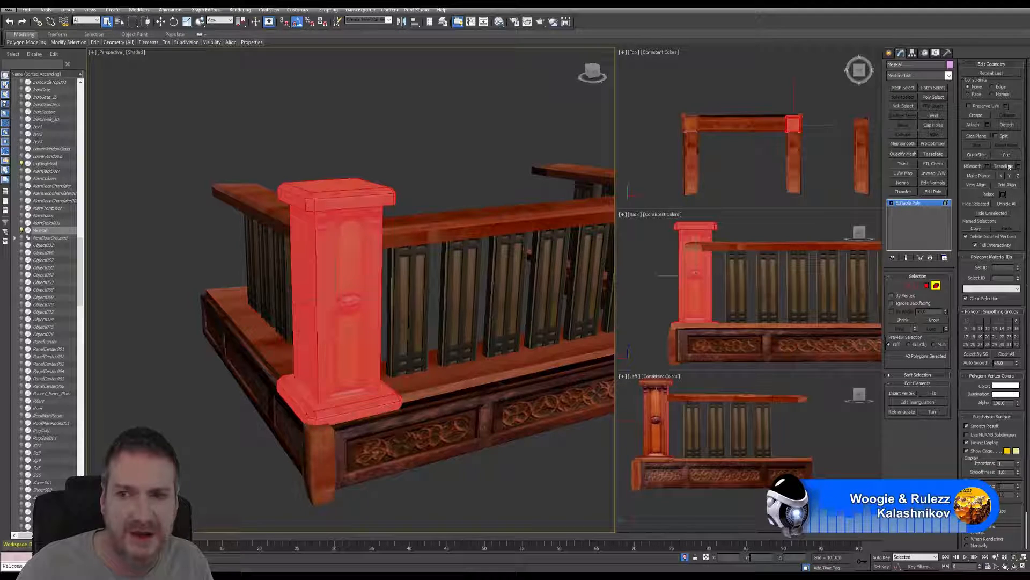
Detach the selected post elements as a clone named SingleRailCol, then finish sub-object editing and deselect the balcony.
click(1007, 125)
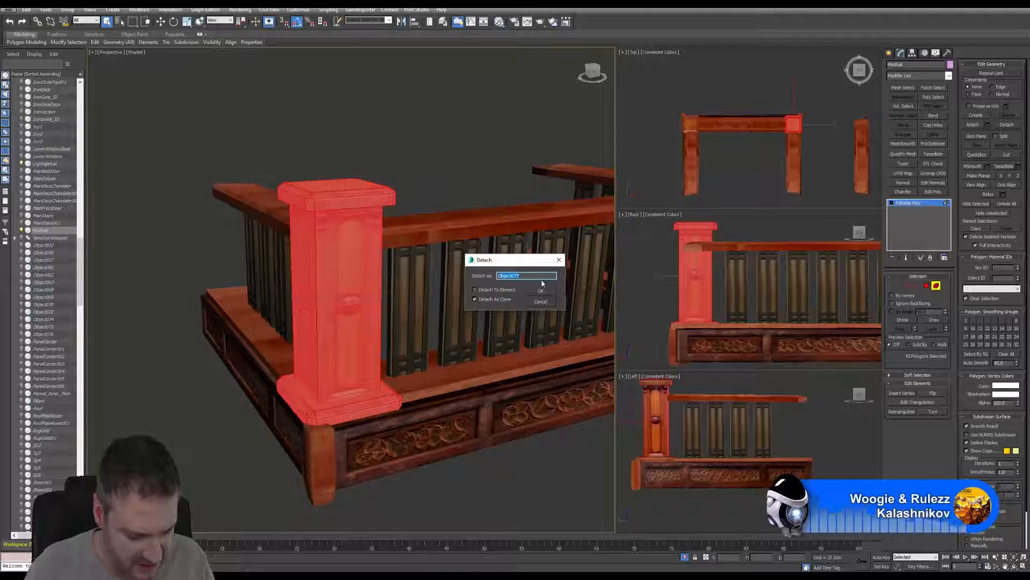
text(Single)
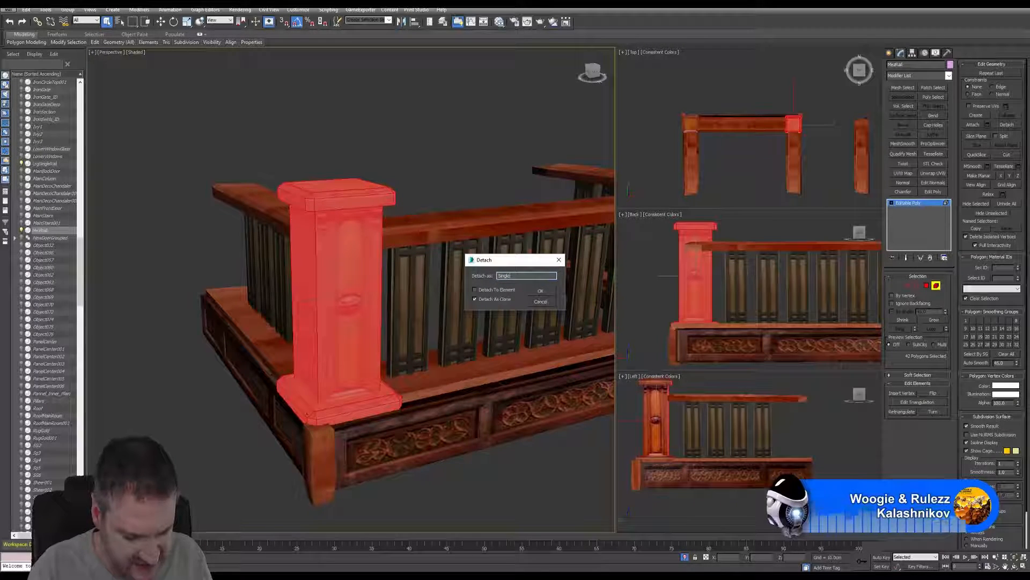
text(RailCo)
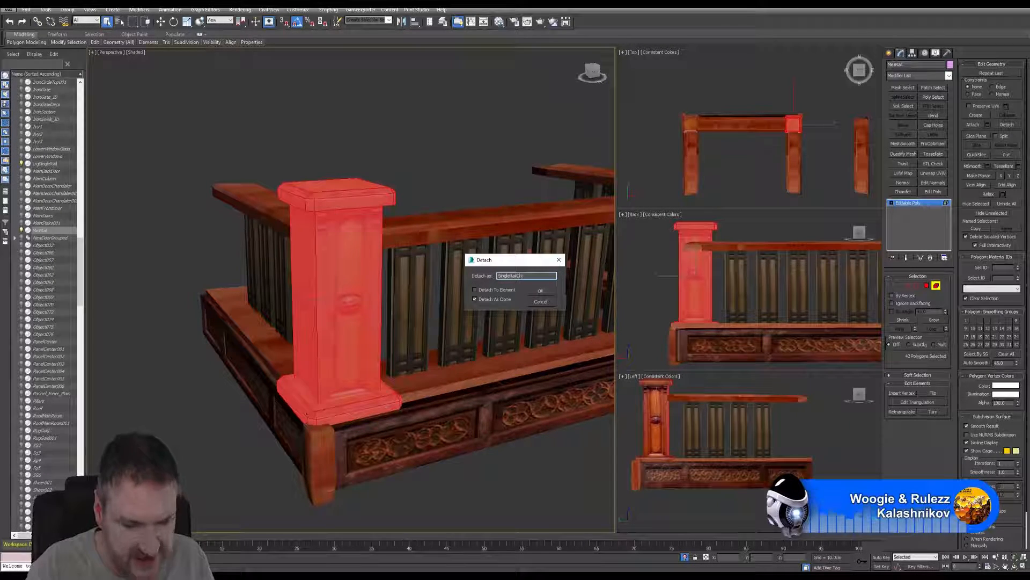
text(l)
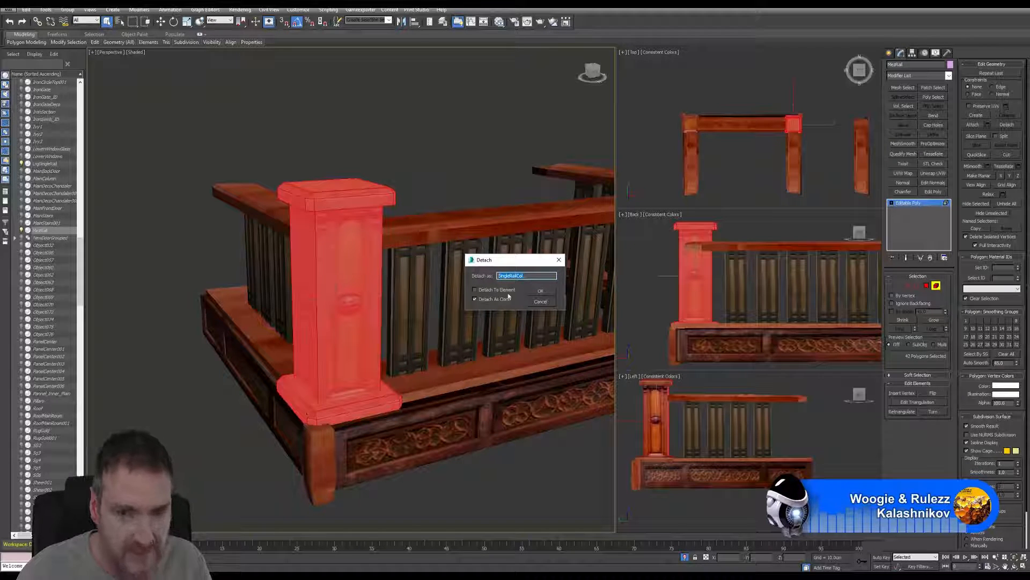
click(543, 291)
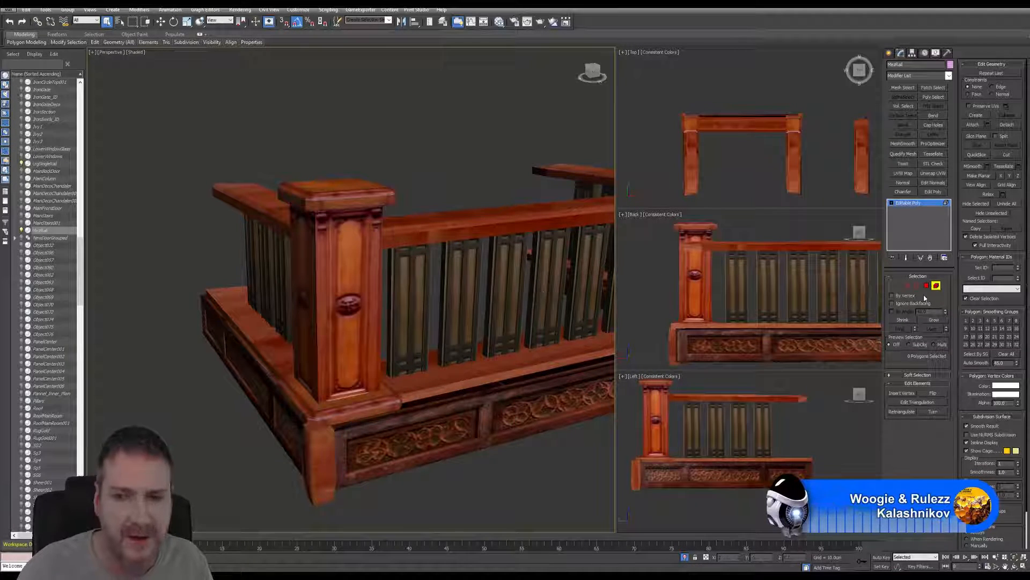
click(937, 285)
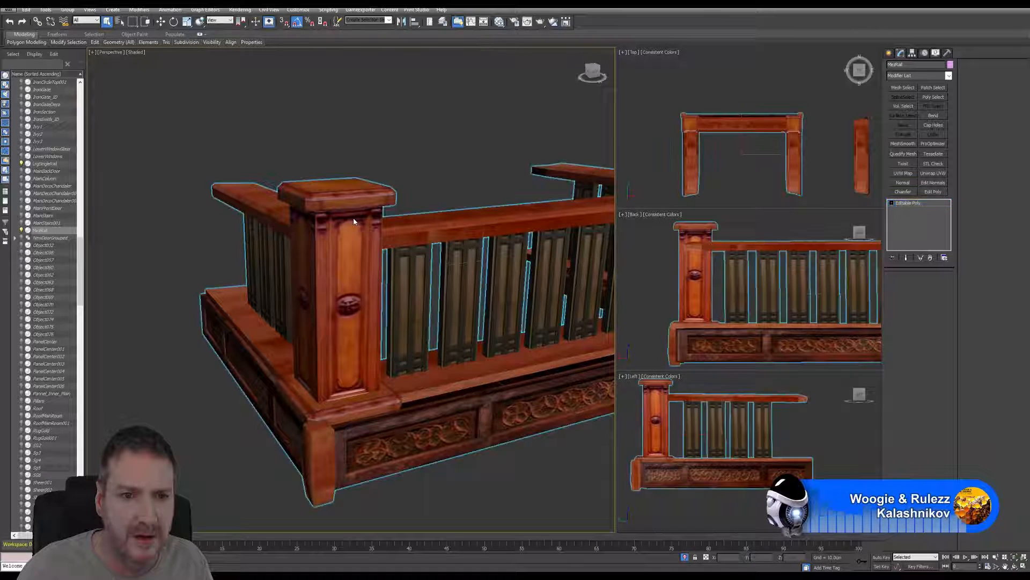
click(375, 150)
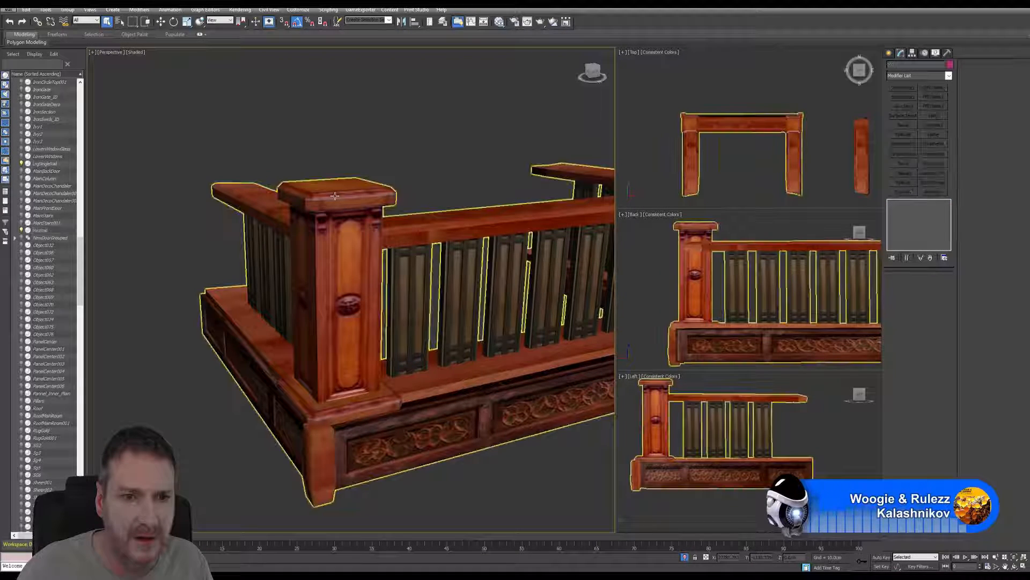
click(322, 233)
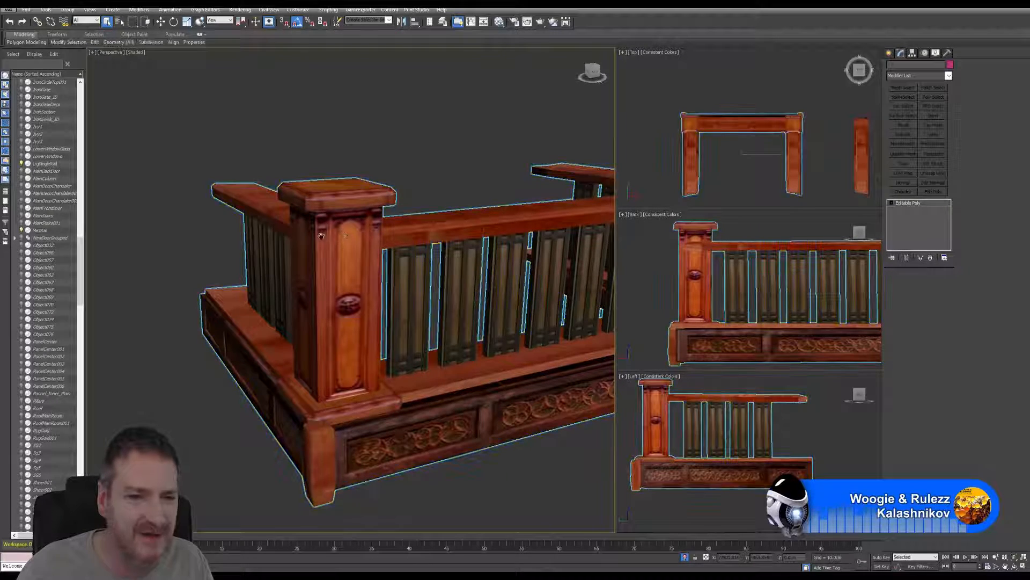
scroll(322, 236, down, 4)
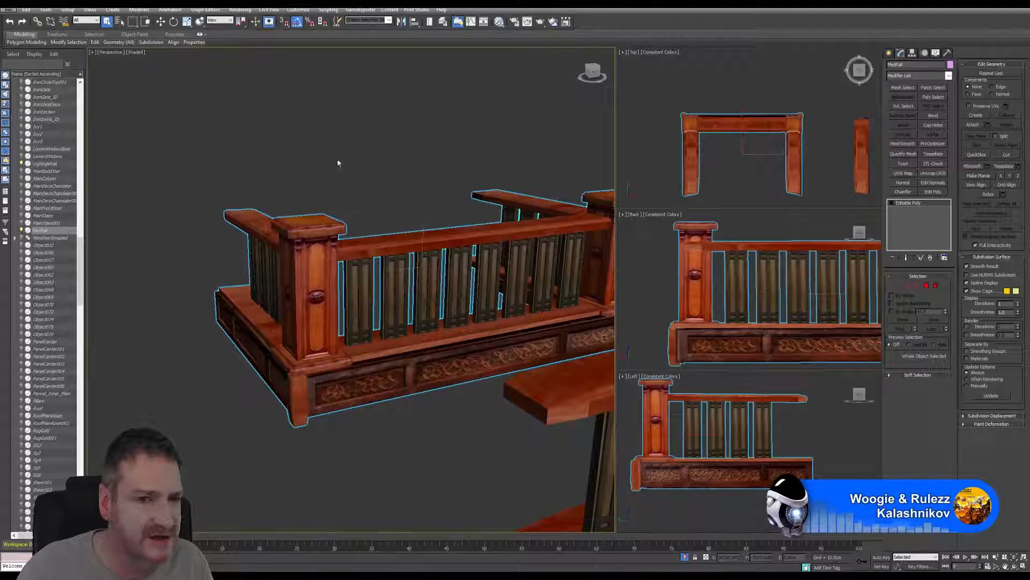
click(338, 163)
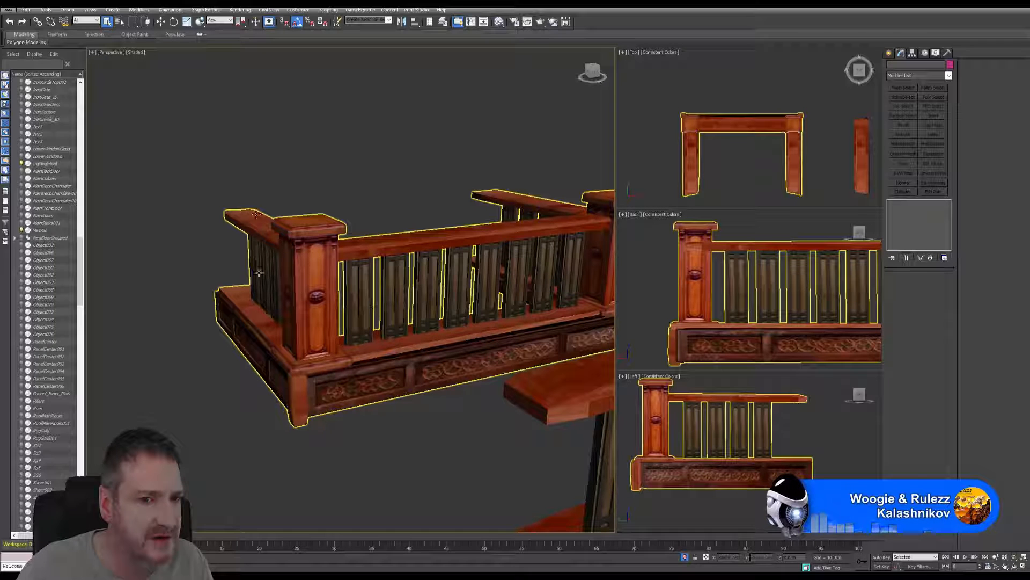
scroll(290, 265, up, 2)
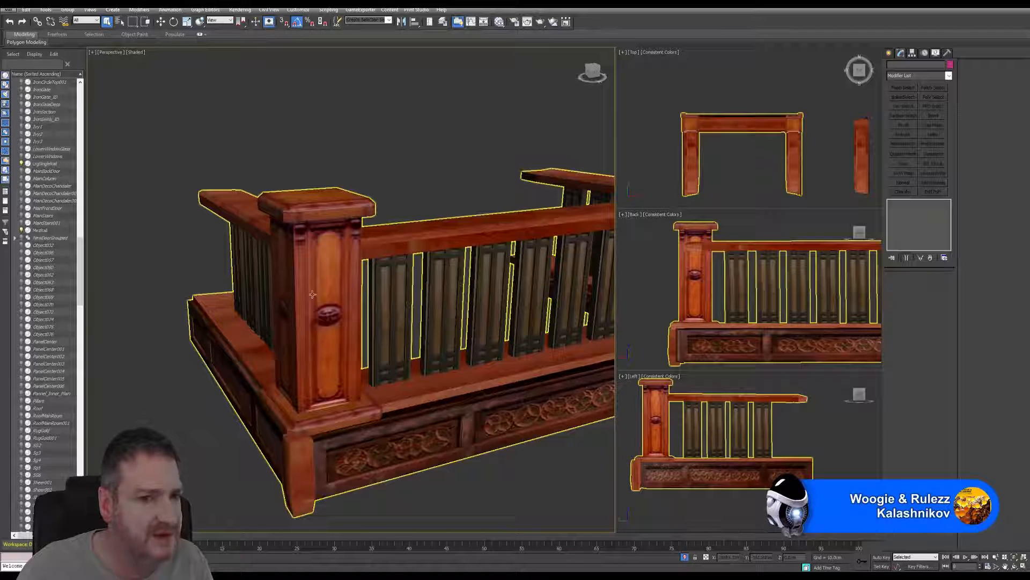
click(127, 264)
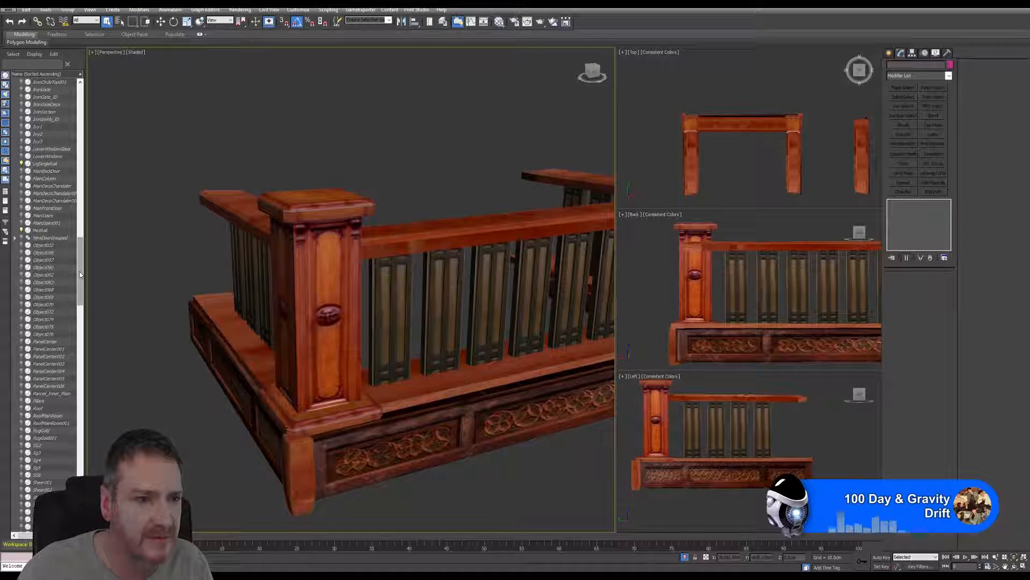
Select SingleRailCol in the scene's object list and center its pivot to the object.
drag(80, 275, 79, 313)
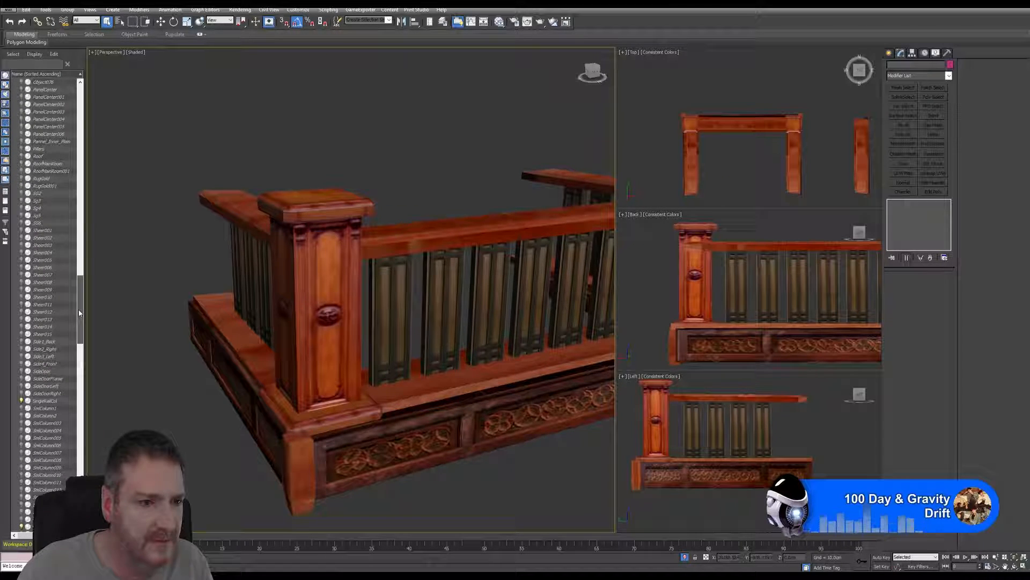
drag(78, 309, 78, 337)
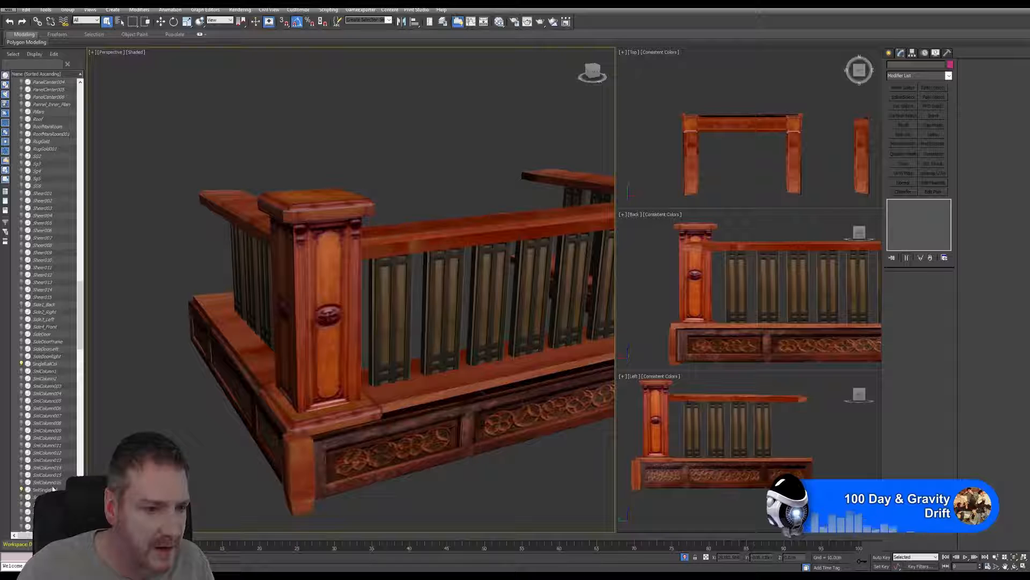
click(50, 364)
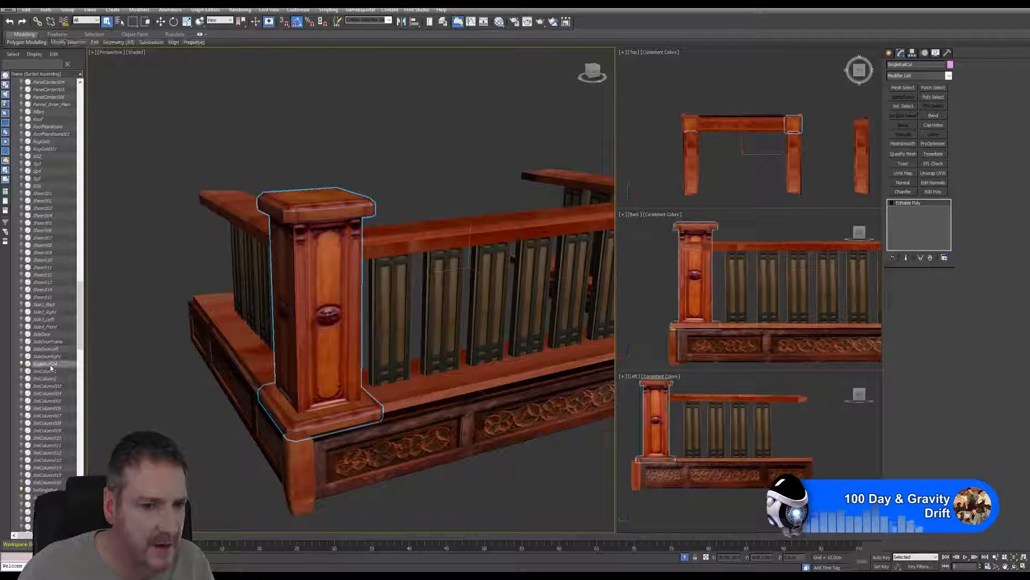
click(161, 22)
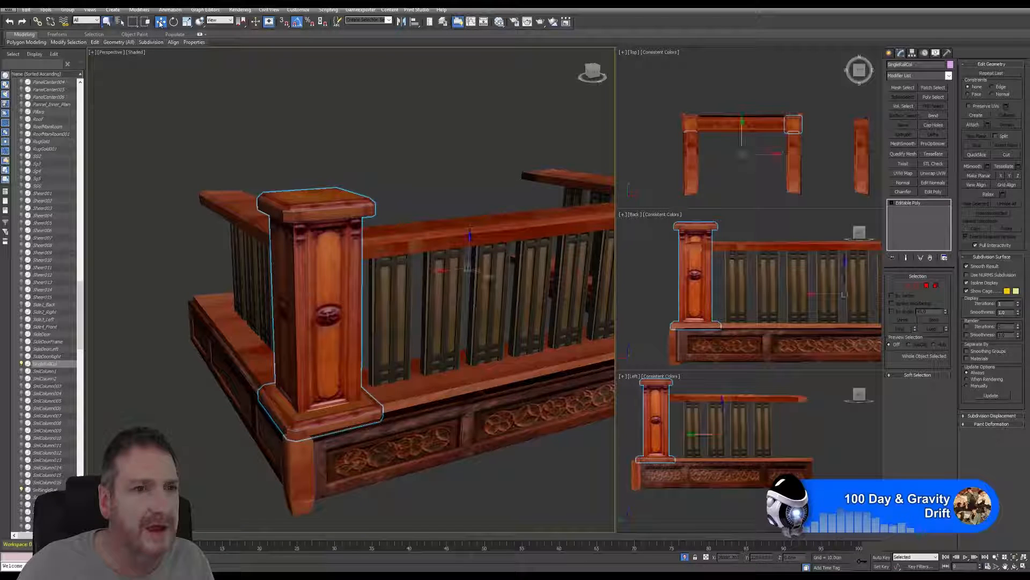
click(912, 53)
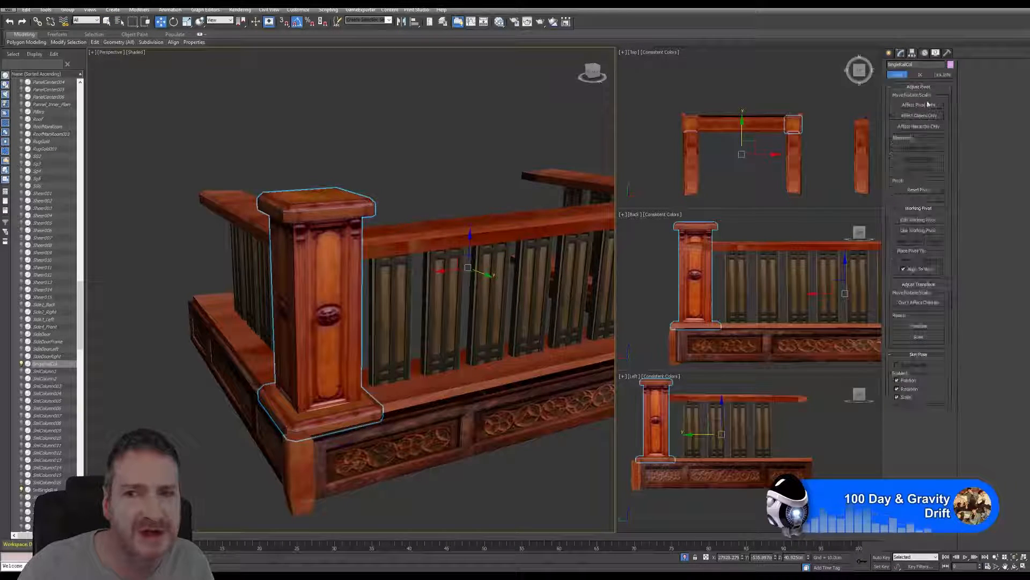
click(924, 106)
click(919, 148)
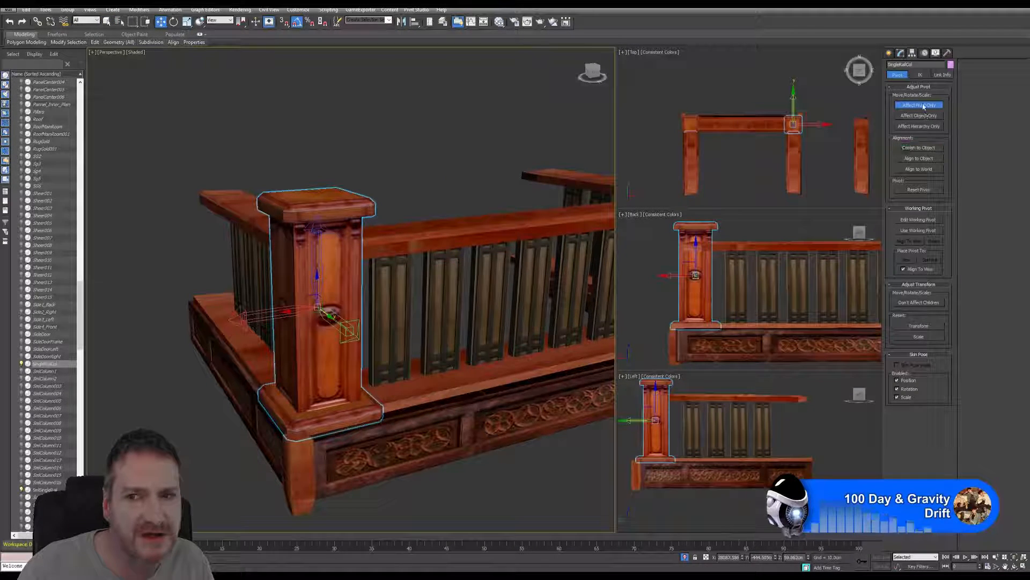
click(919, 105)
Move the SingleRailCol post out in front of the balcony, clear of the other rail pieces.
middle_drag(426, 300, 436, 301)
scroll(437, 302, down, 4)
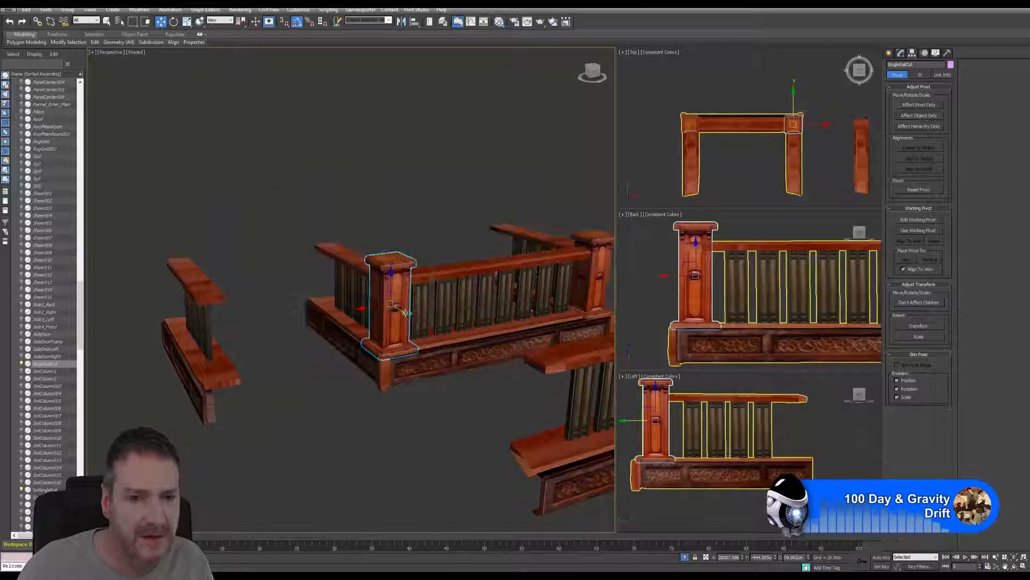
drag(418, 319, 328, 409)
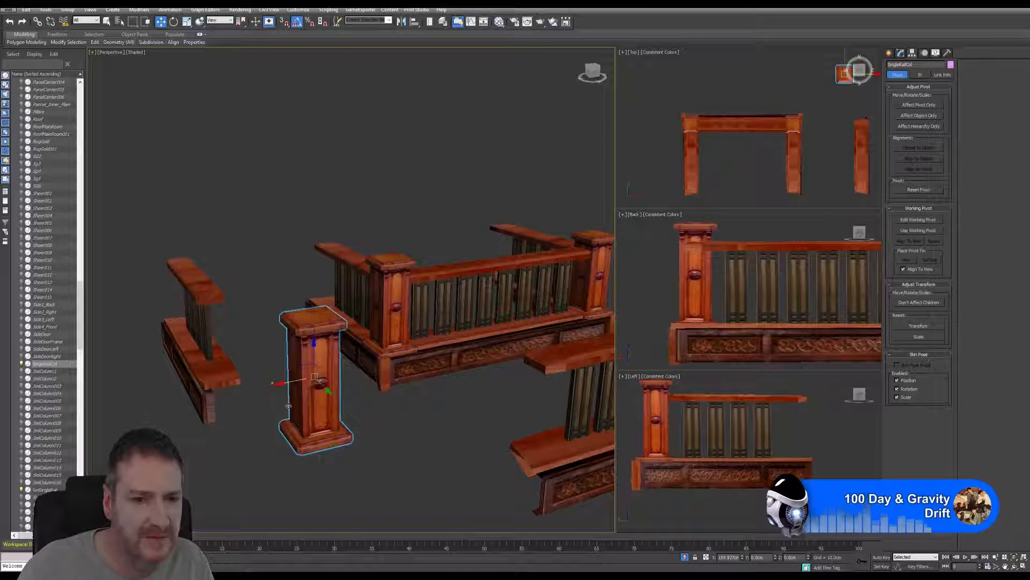
Export only the selected post as an FBX file named SingleRailCol in the Exports folder, using the Painter To UE4 preset.
click(8, 10)
mouse_move(29, 137)
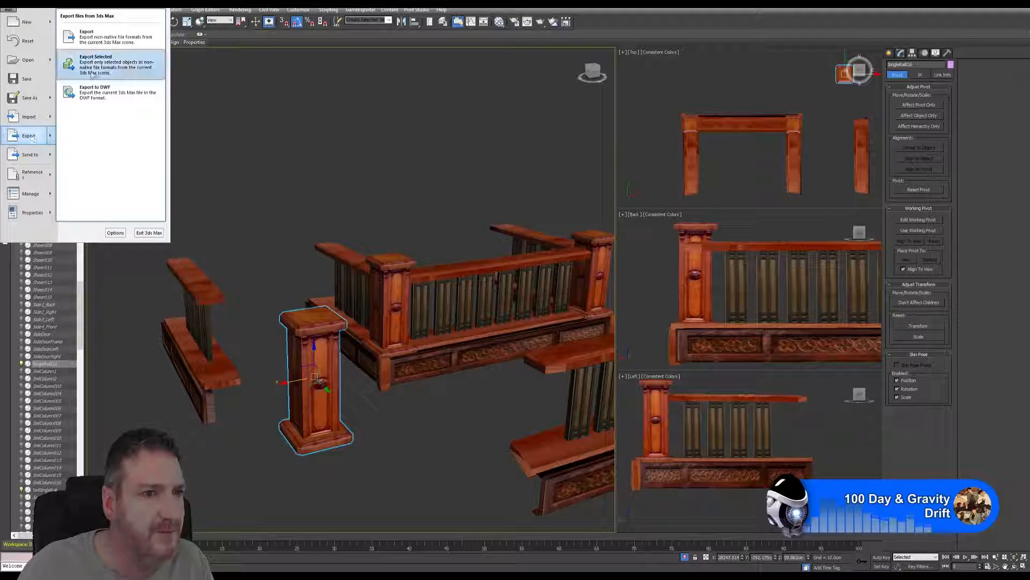
click(91, 75)
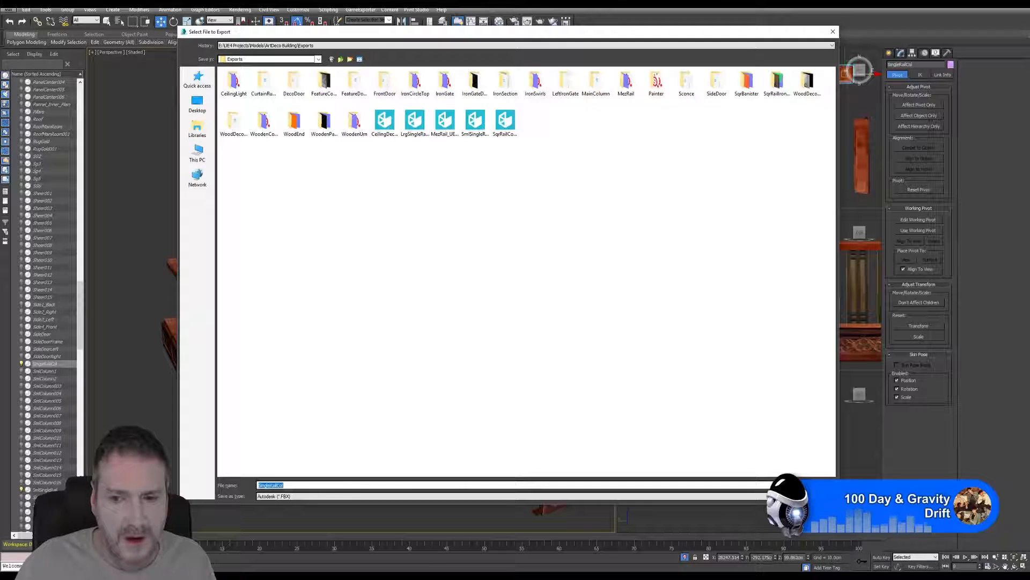
click(813, 485)
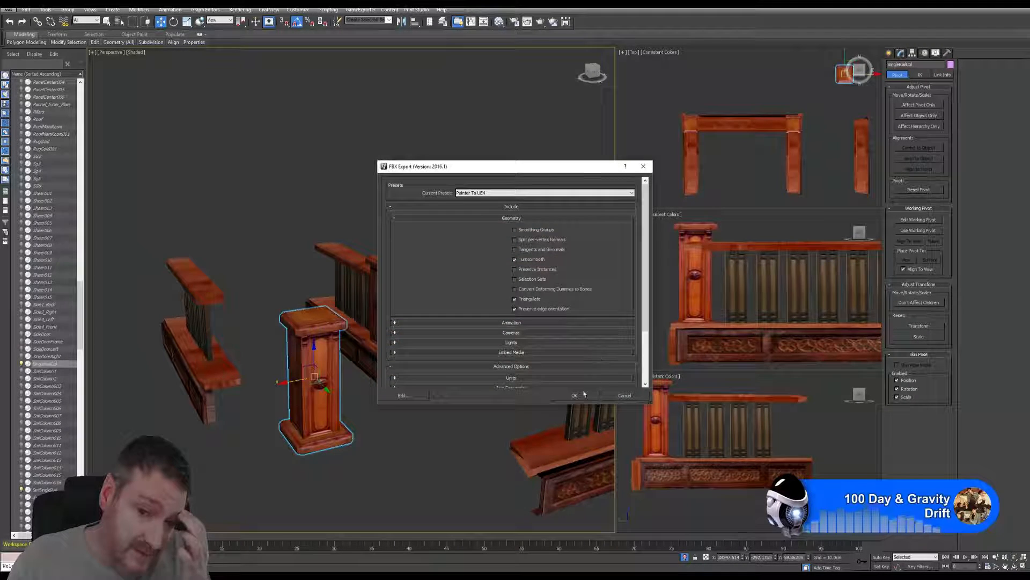
click(575, 395)
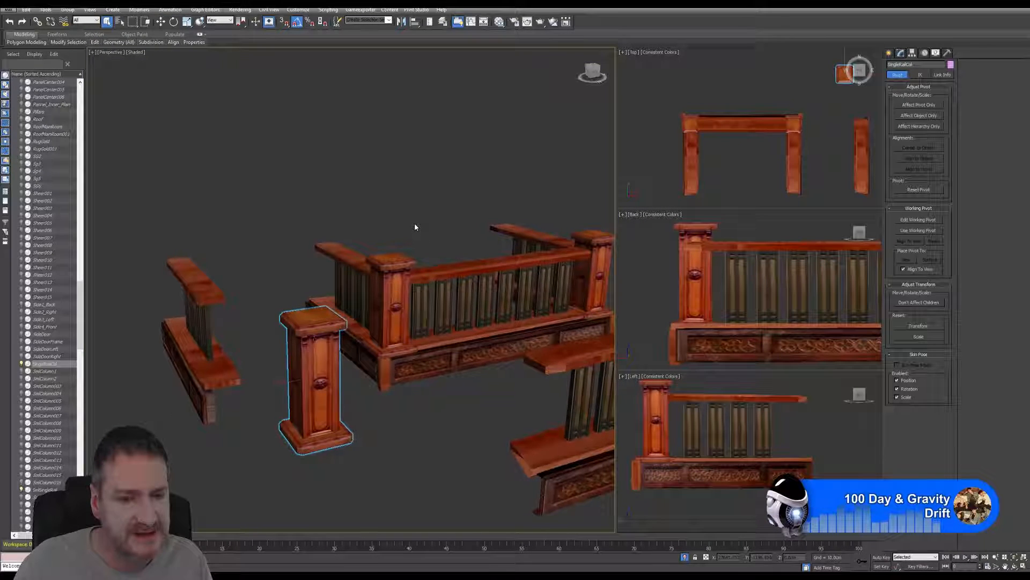
Examine the separated long rail, short rail and post beside the balcony, selecting each piece and viewing them from another angle.
alt+middle_drag(414, 224, 318, 204)
scroll(392, 339, down, 3)
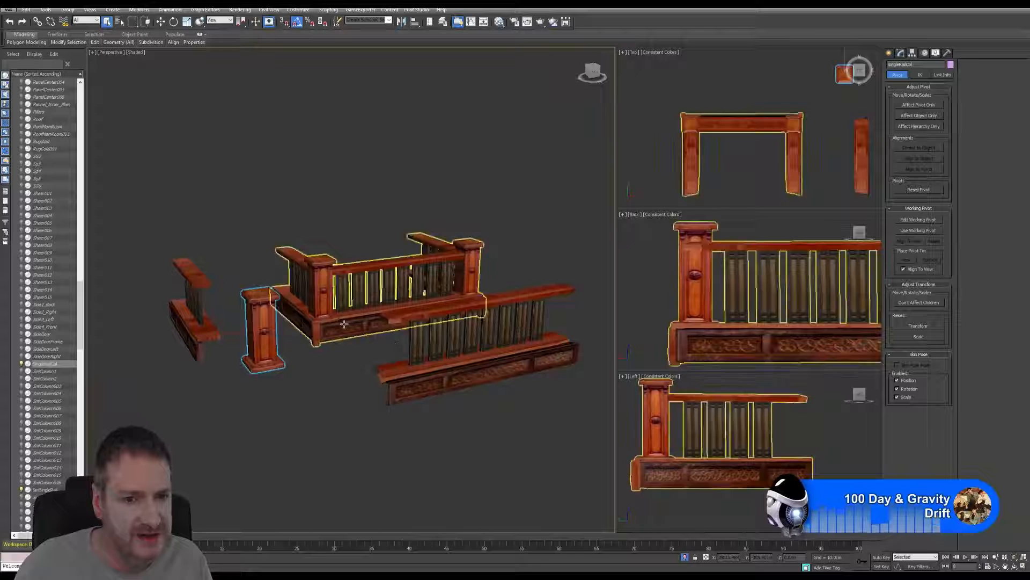
middle_drag(420, 286, 433, 264)
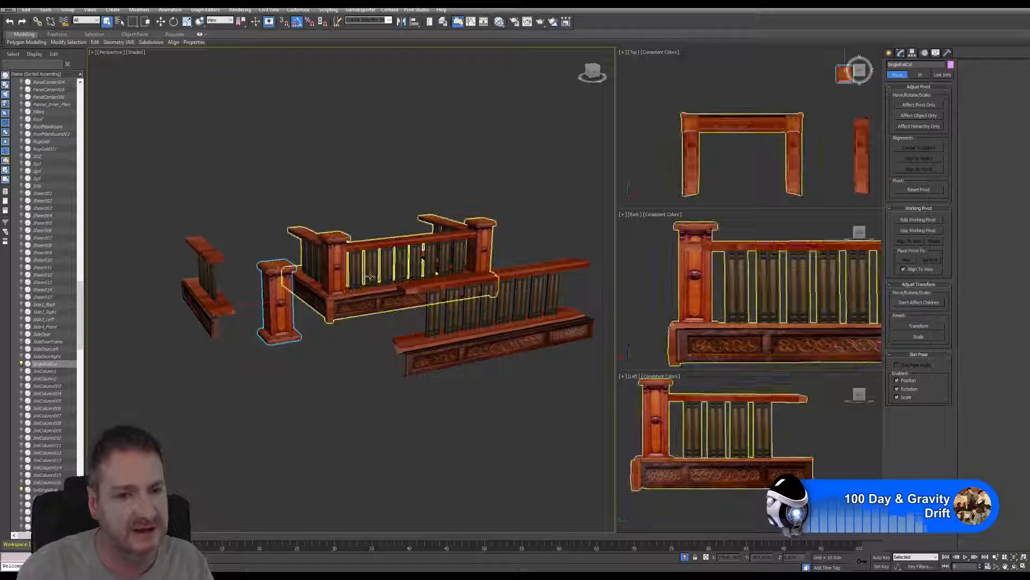
click(504, 306)
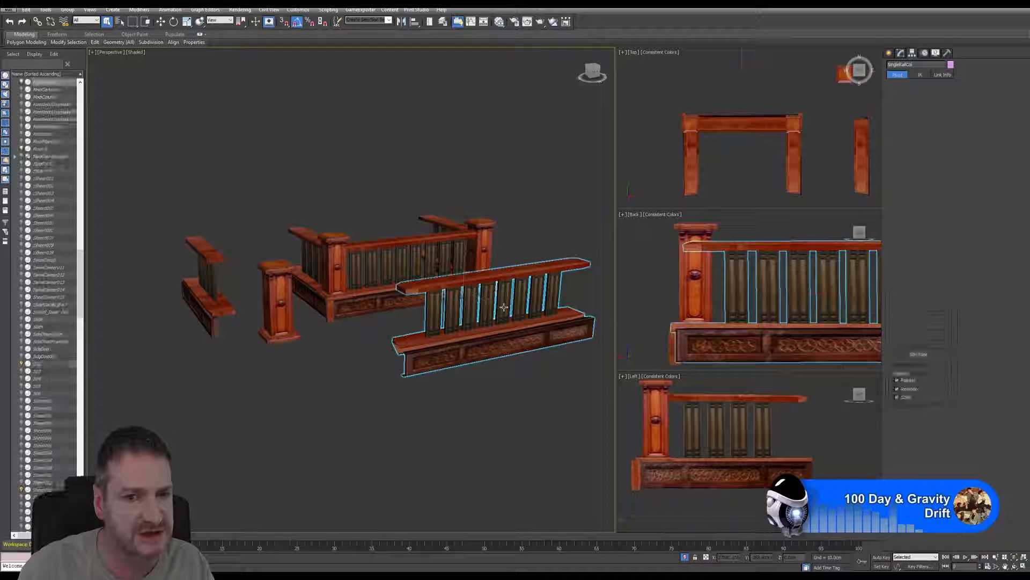
click(200, 291)
click(280, 300)
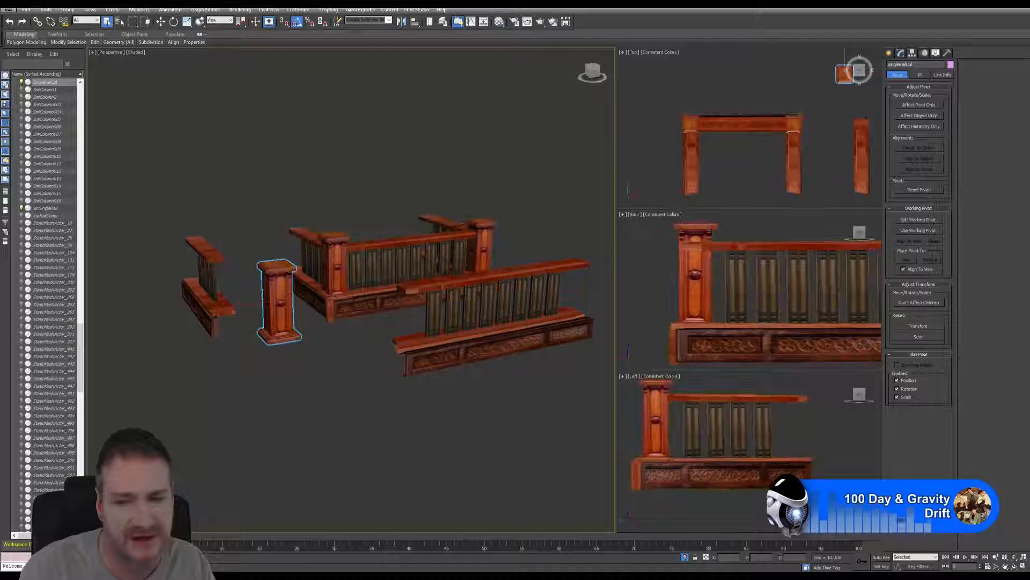
click(1014, 566)
drag(307, 314, 359, 271)
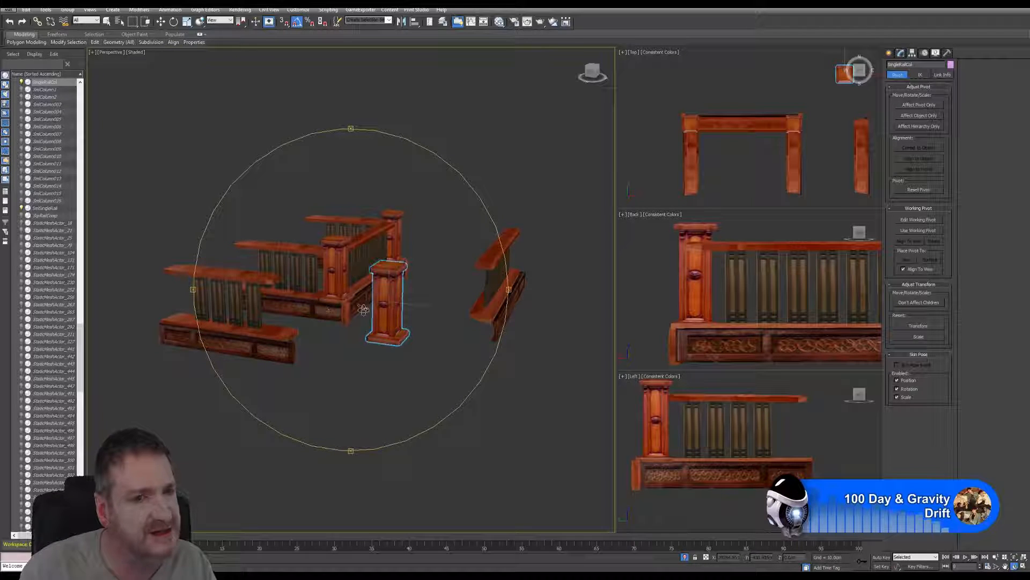
Move the SingleRailCol post onto the end of the separated short rail and check the fit from another angle.
mouse_move(363, 309)
mouse_down()
mouse_move(410, 316)
mouse_move(354, 322)
mouse_up()
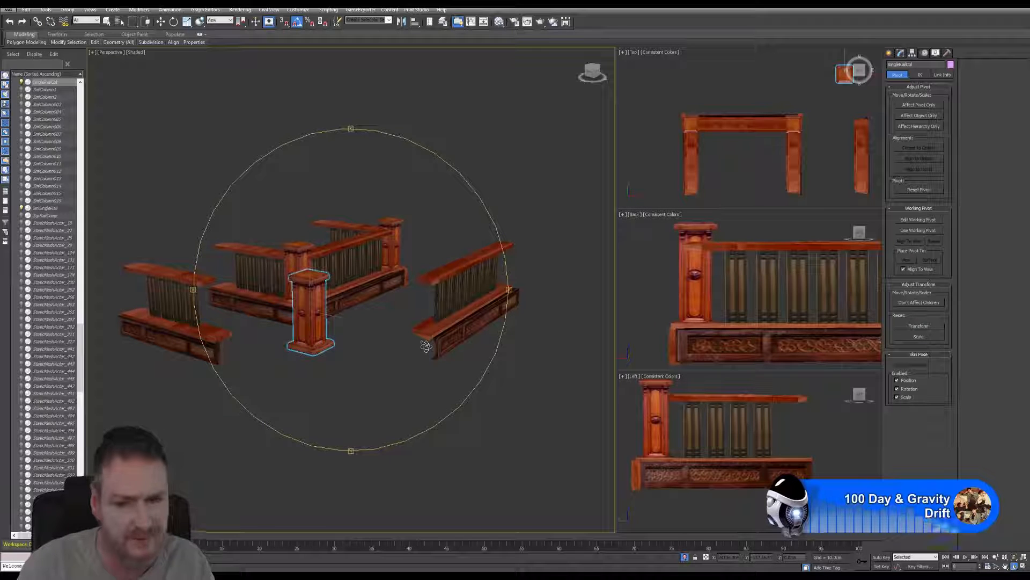
drag(266, 331, 295, 337)
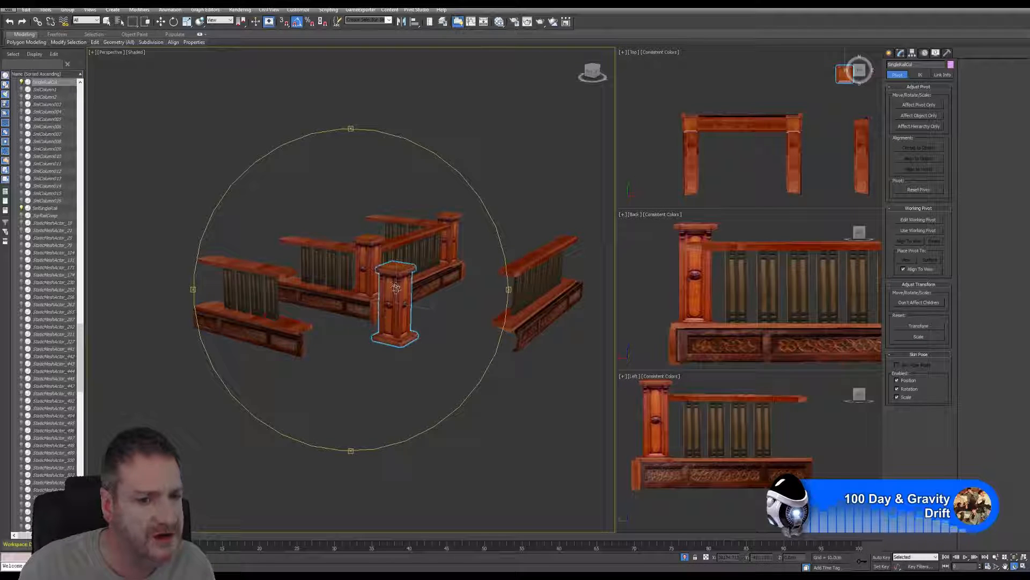
click(163, 22)
middle_drag(827, 94, 721, 97)
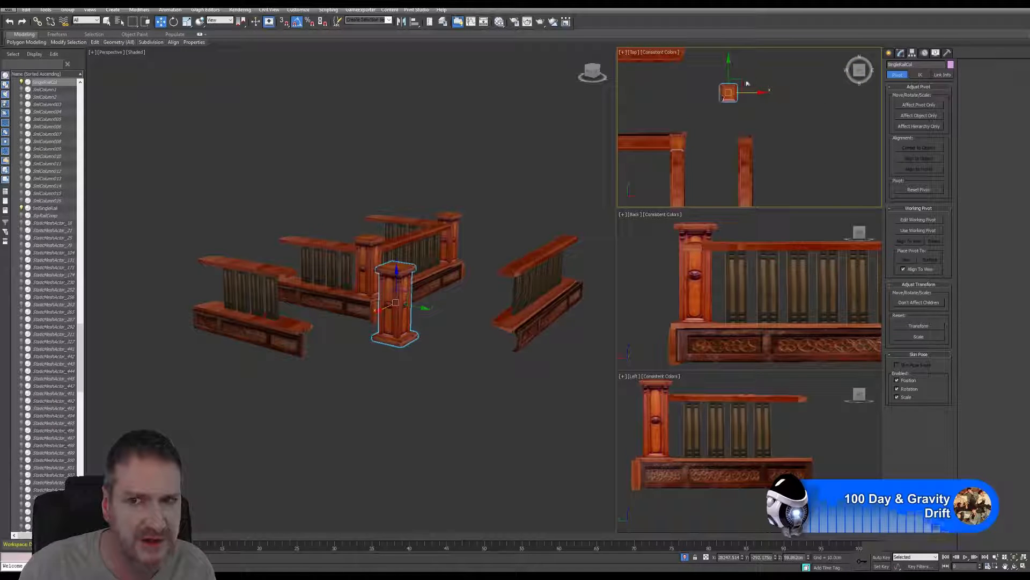
drag(739, 82, 760, 130)
middle_drag(337, 349, 374, 346)
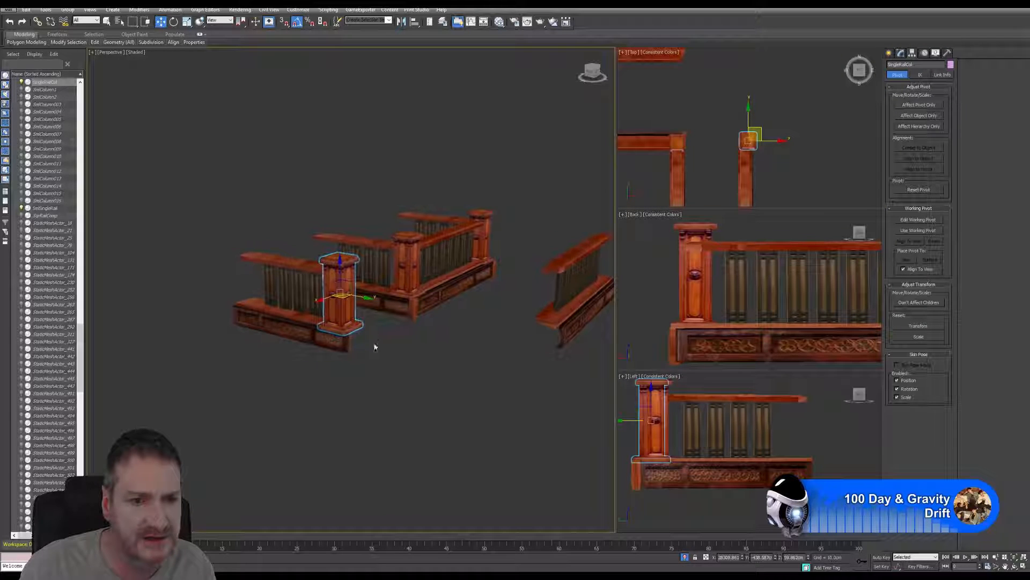
click(1015, 567)
drag(376, 298, 330, 308)
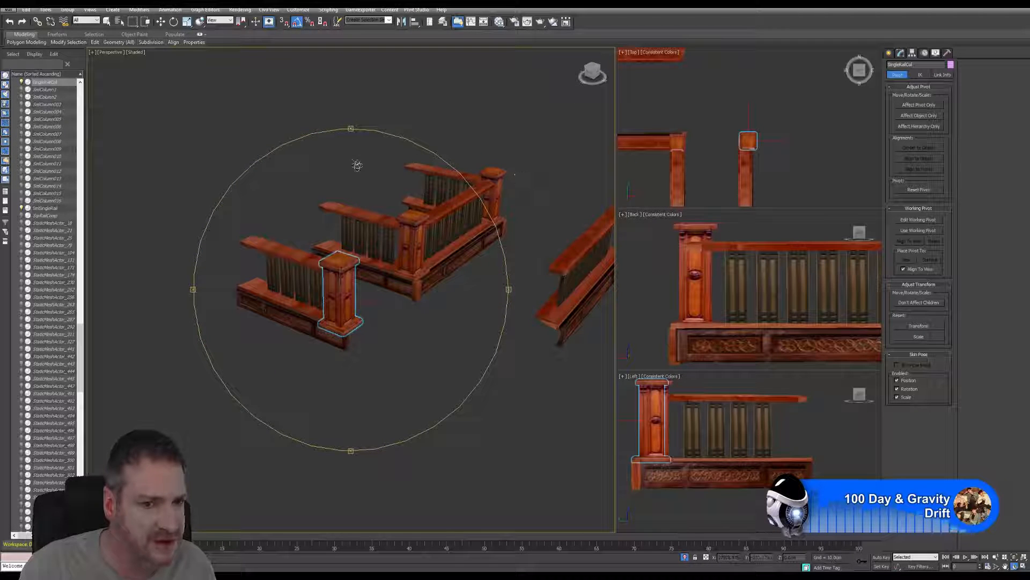
click(107, 21)
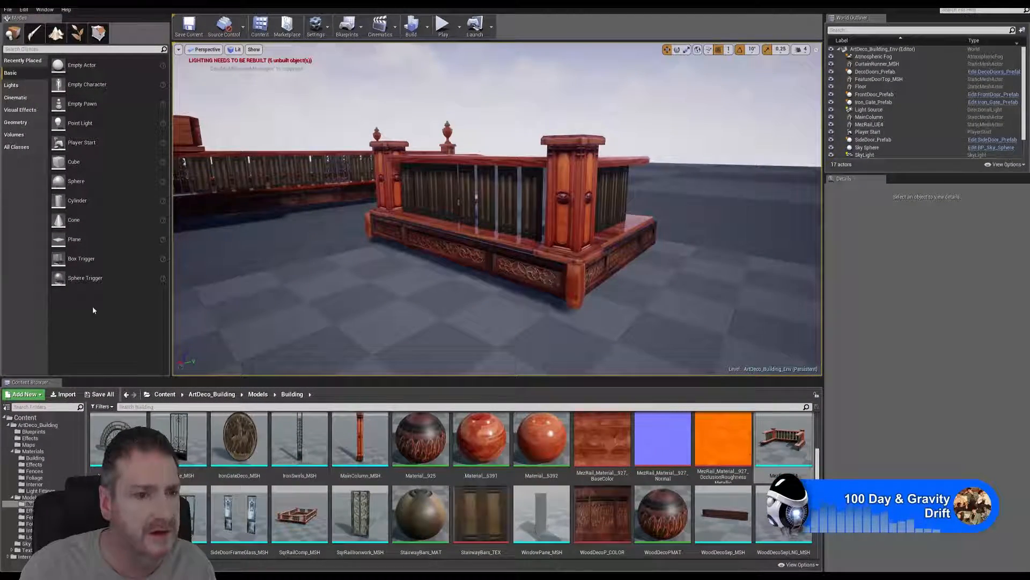
In Unreal Engine, import SingleRailCol.FBX from the Exports folder into the Models > Building folder as a static mesh with the existing import options.
click(65, 396)
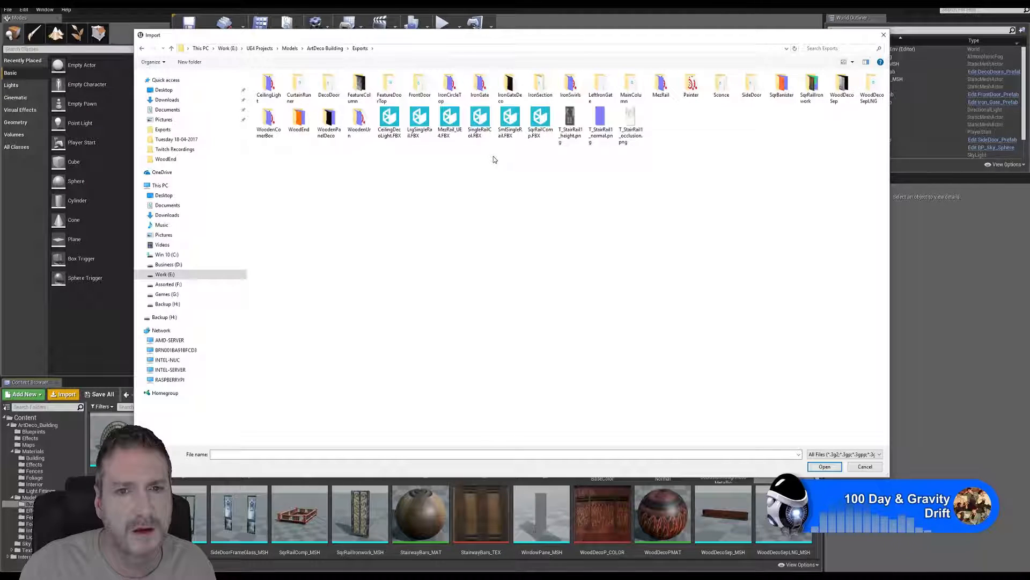
double_click(480, 120)
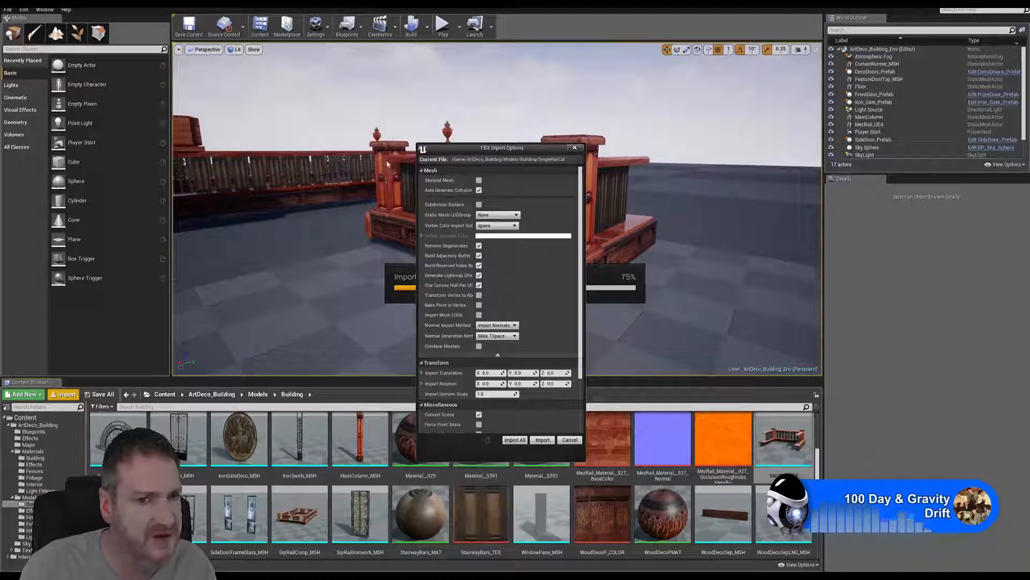
click(542, 439)
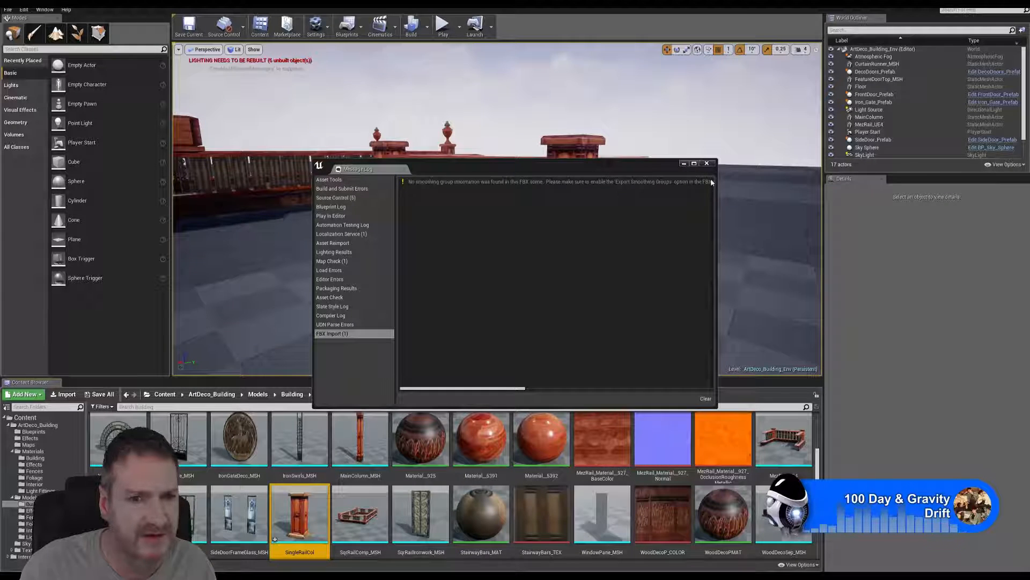
click(707, 163)
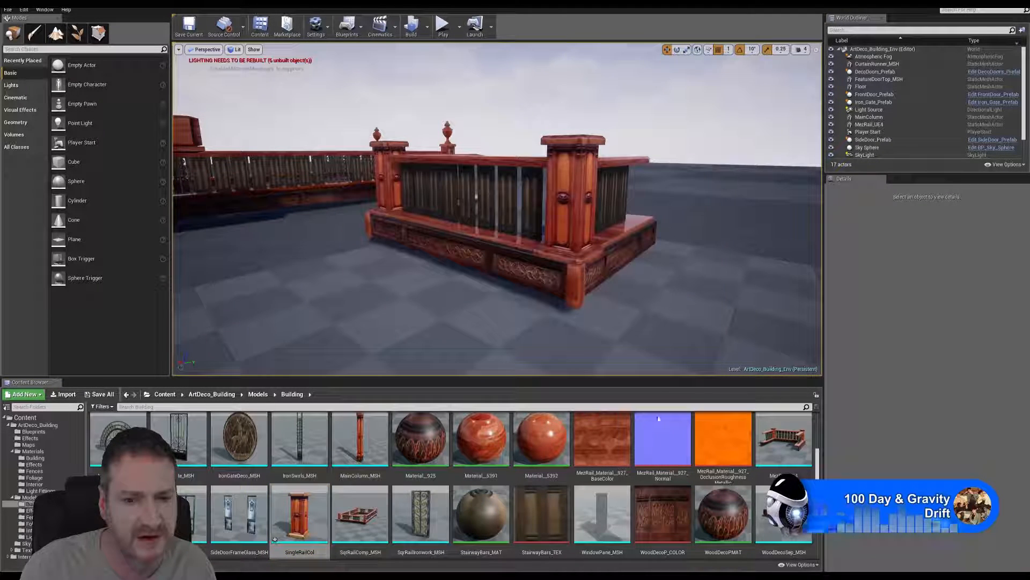
Assign WoodPillarTop_MAT to Element 1 and WoodPostPillar_MAT to Element 0 of the SingleRailCol mesh from the Materials > Building folder, and save the mesh.
double_click(308, 522)
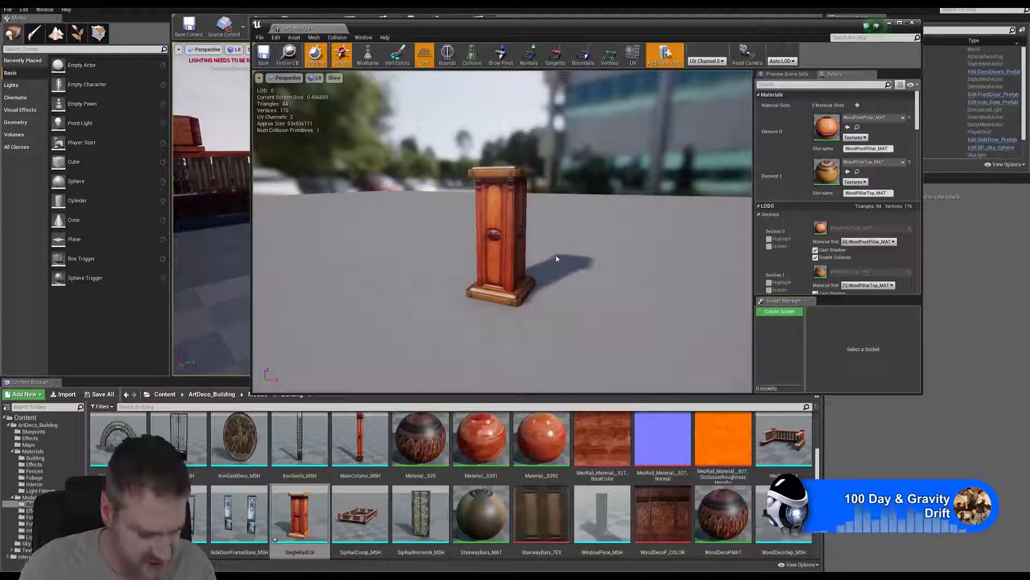
drag(552, 250, 488, 307)
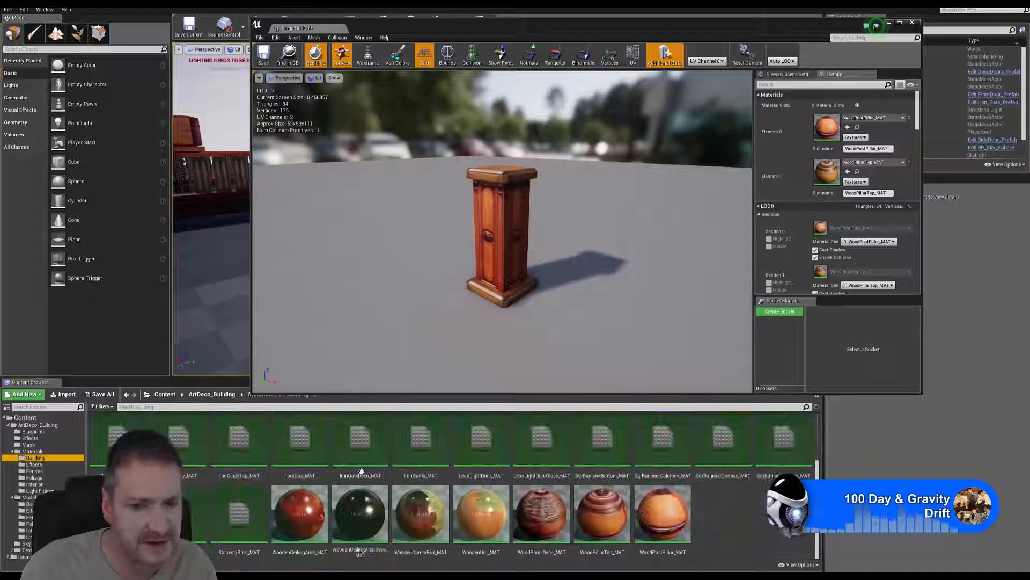
drag(605, 529, 844, 199)
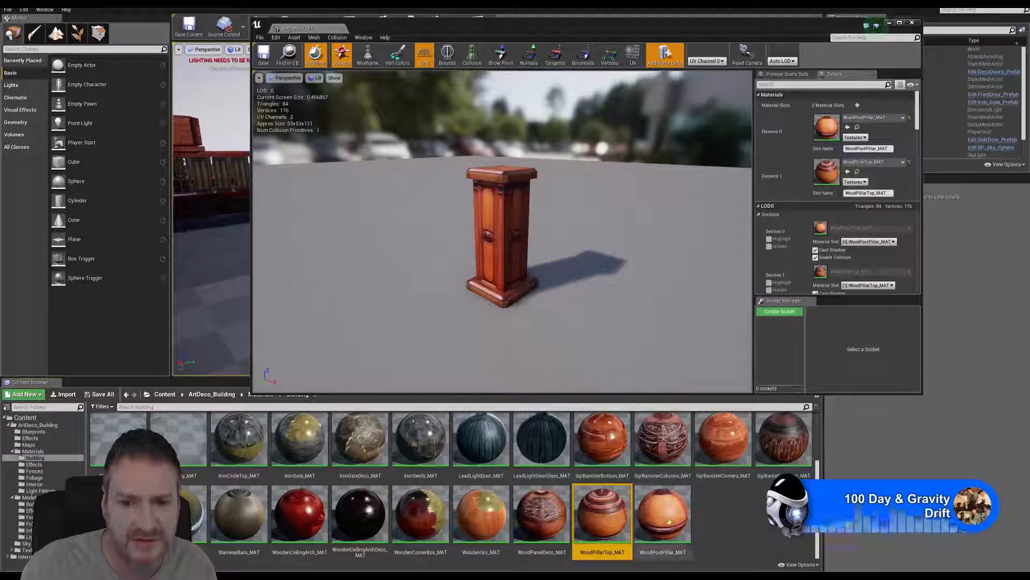
drag(663, 515, 831, 129)
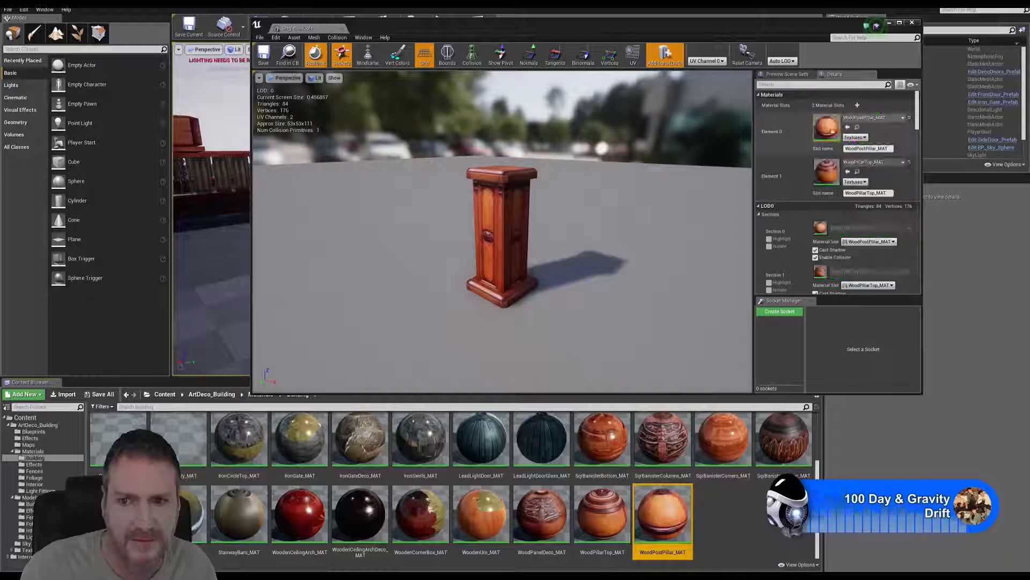
click(264, 56)
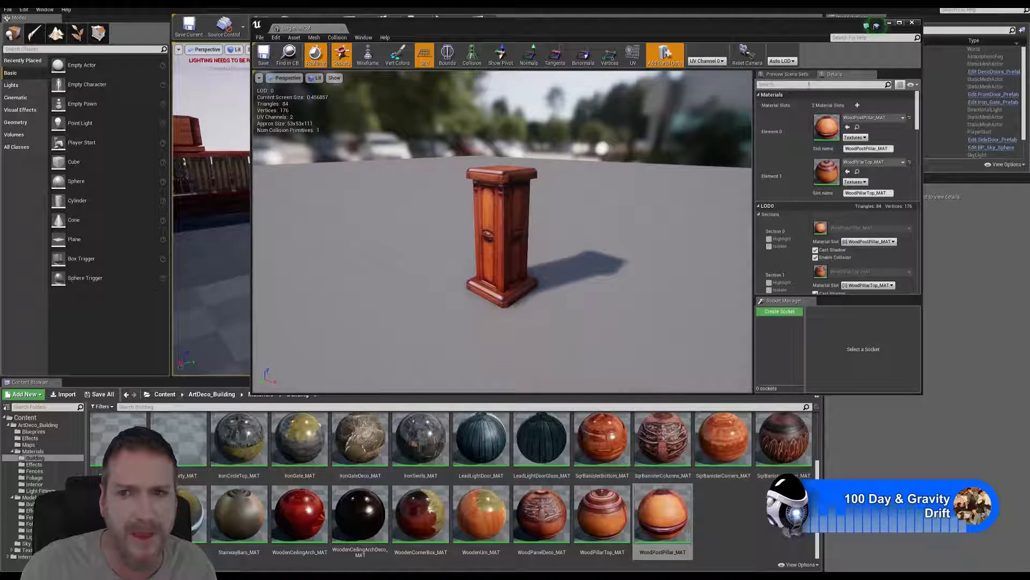
click(912, 23)
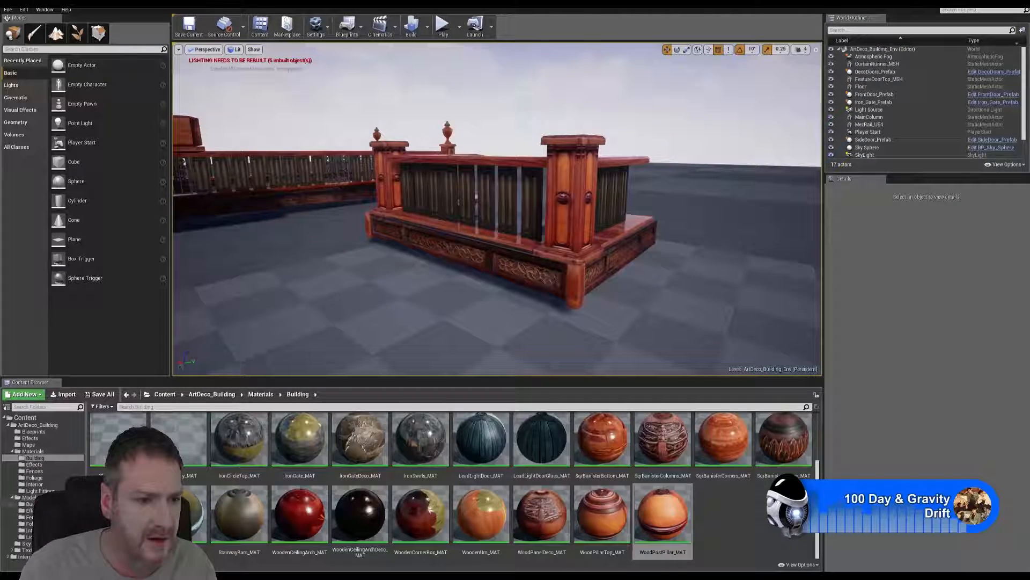
Place the SingleRailCol mesh from the Models > Building folder on the floor in front of the balcony railing and check its offset from the pivot.
click(31, 503)
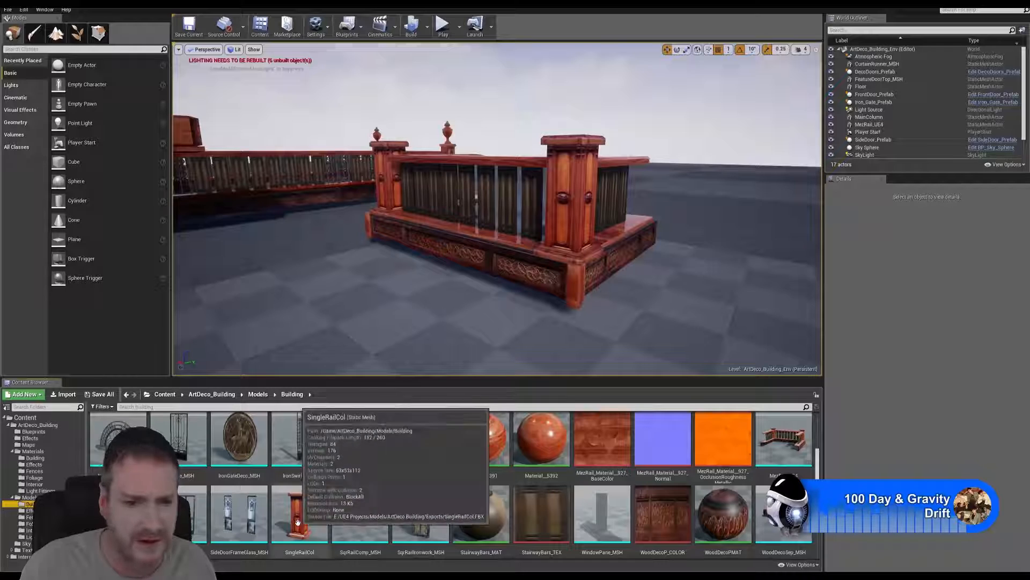
drag(297, 522, 424, 303)
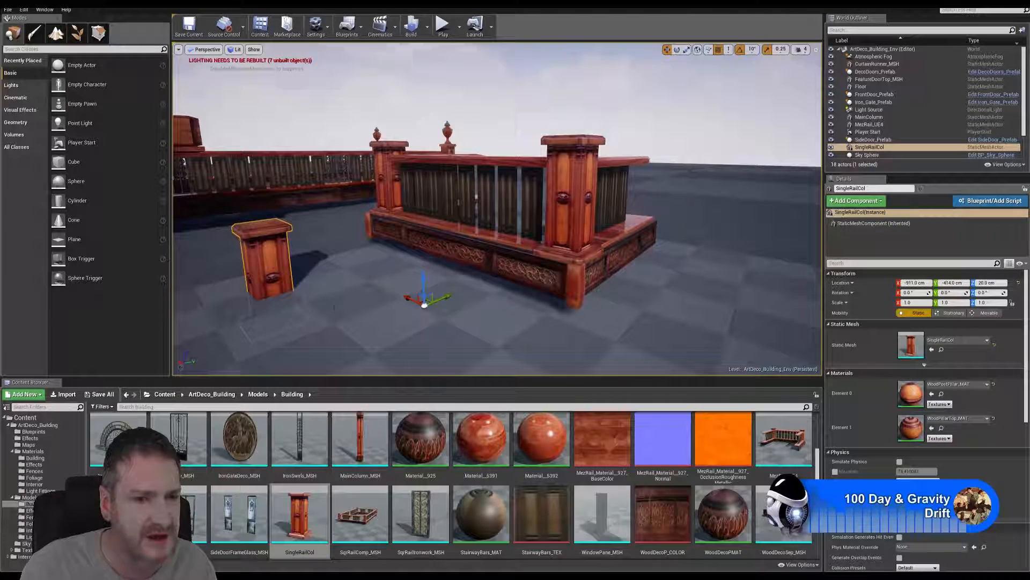
right_drag(348, 280, 457, 306)
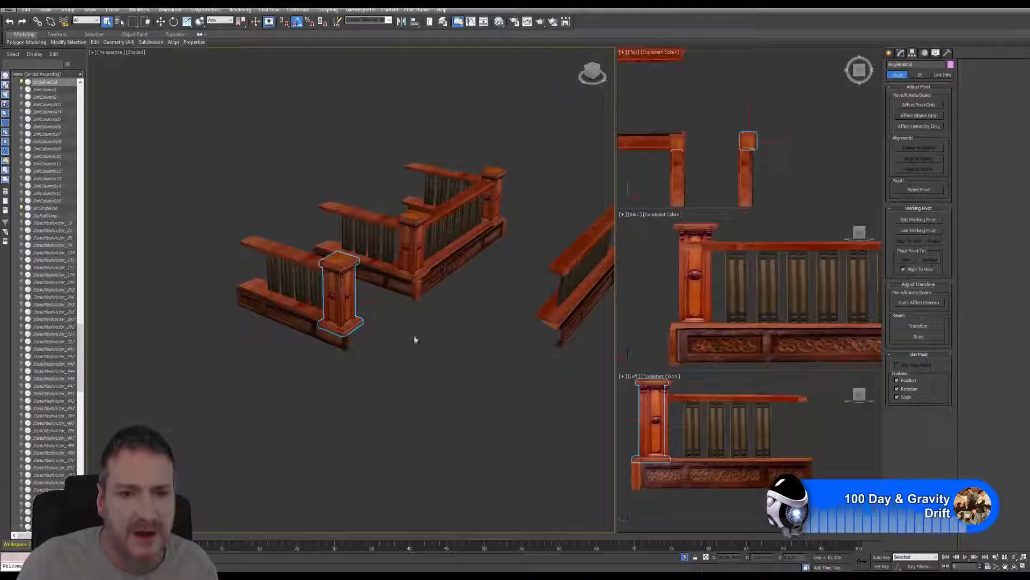
Back in 3ds Max, move the SingleRailCol post clear of the short rail, reset its XForm and collapse it to Editable Poly.
click(160, 21)
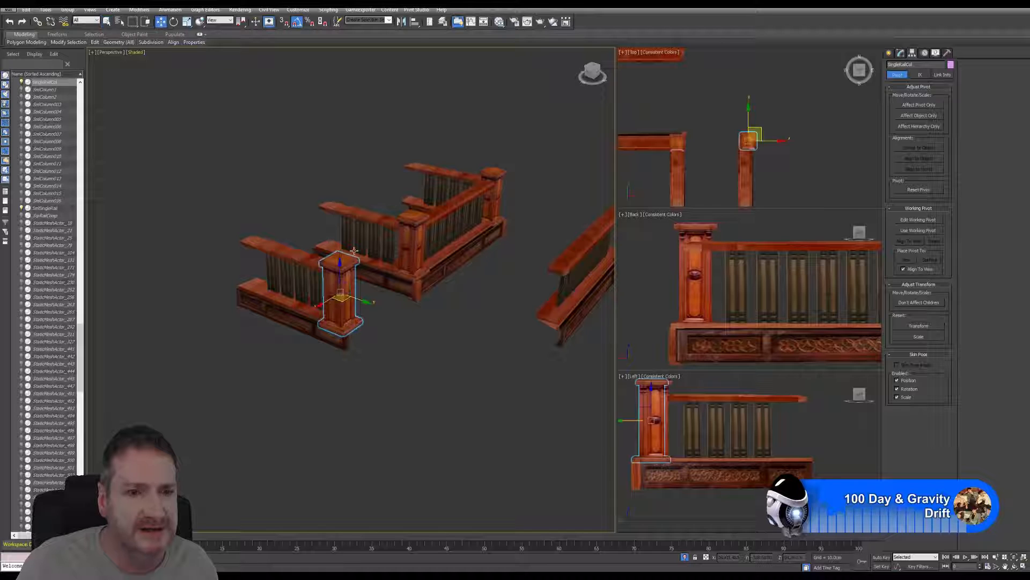
drag(352, 290, 449, 332)
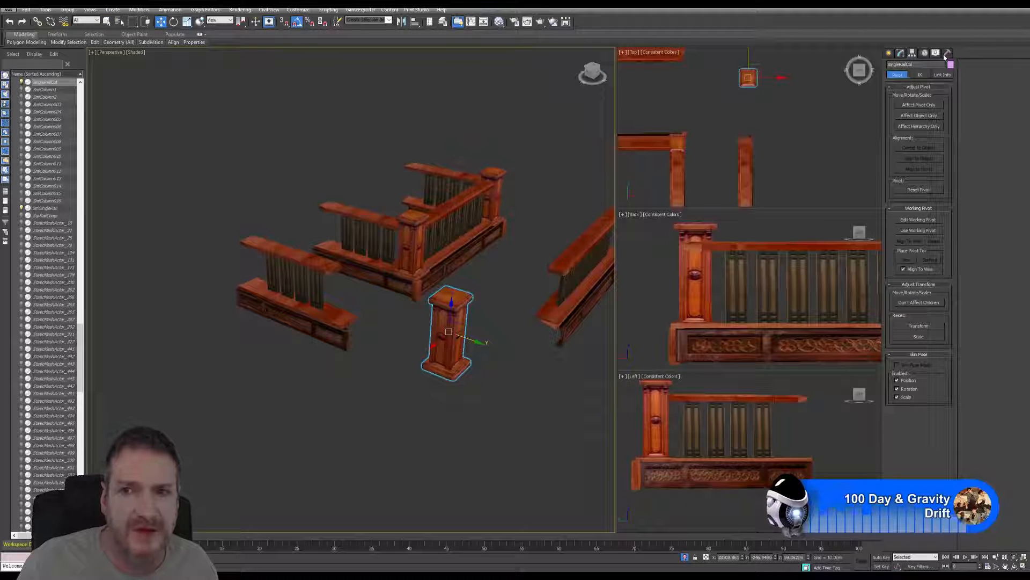
click(948, 54)
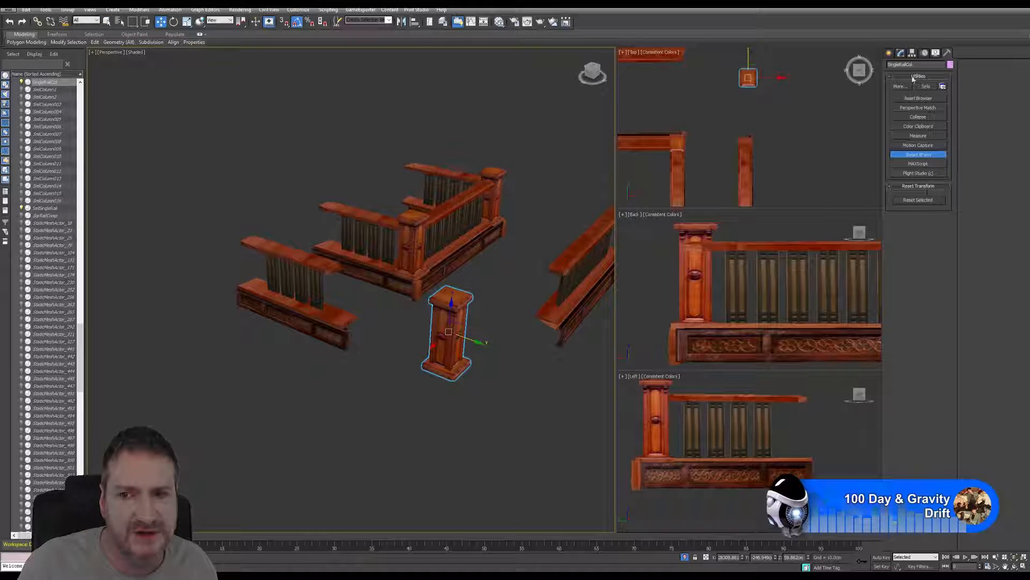
click(901, 53)
right_click(917, 204)
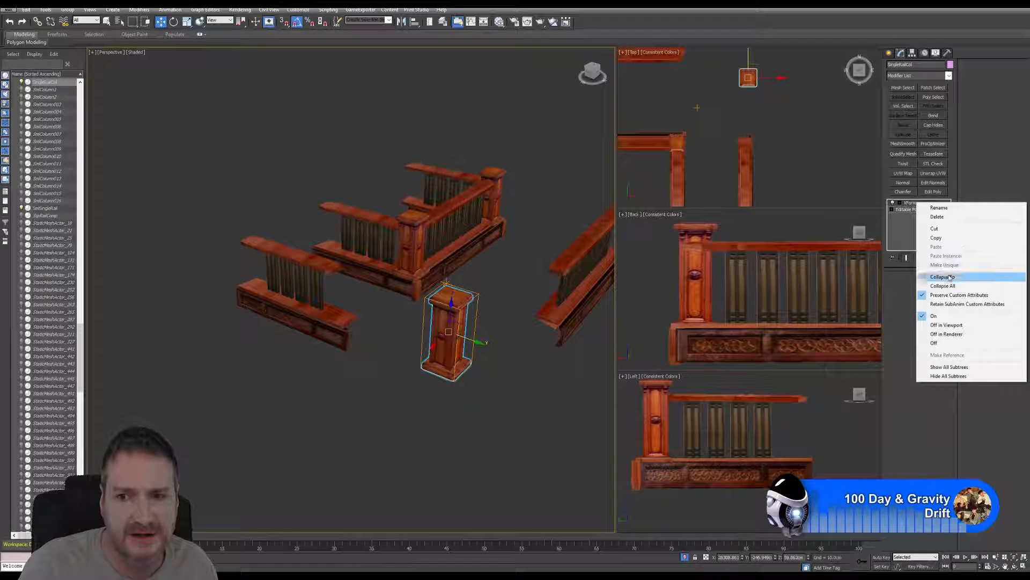
click(949, 277)
click(555, 314)
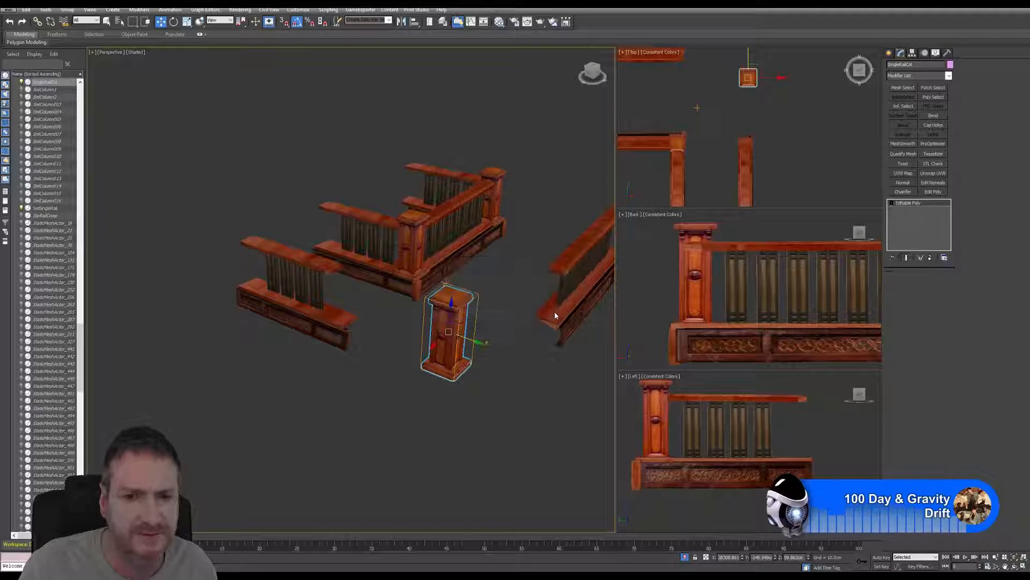
Export only the selected post again, overwriting SingleRailCol.FBX in the Exports folder with the Painter To UE4 preset.
click(8, 9)
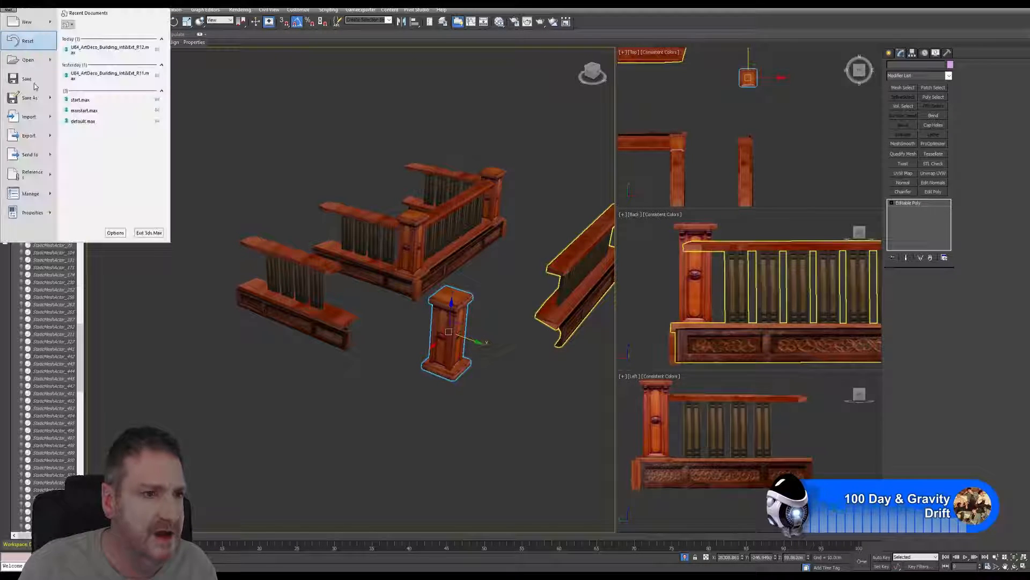
mouse_move(38, 141)
click(365, 188)
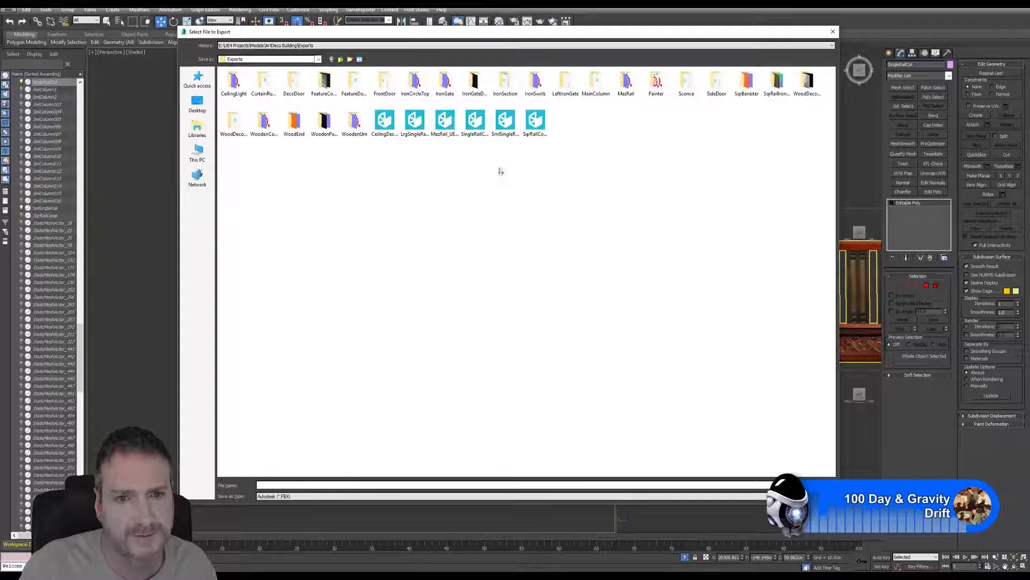
click(475, 122)
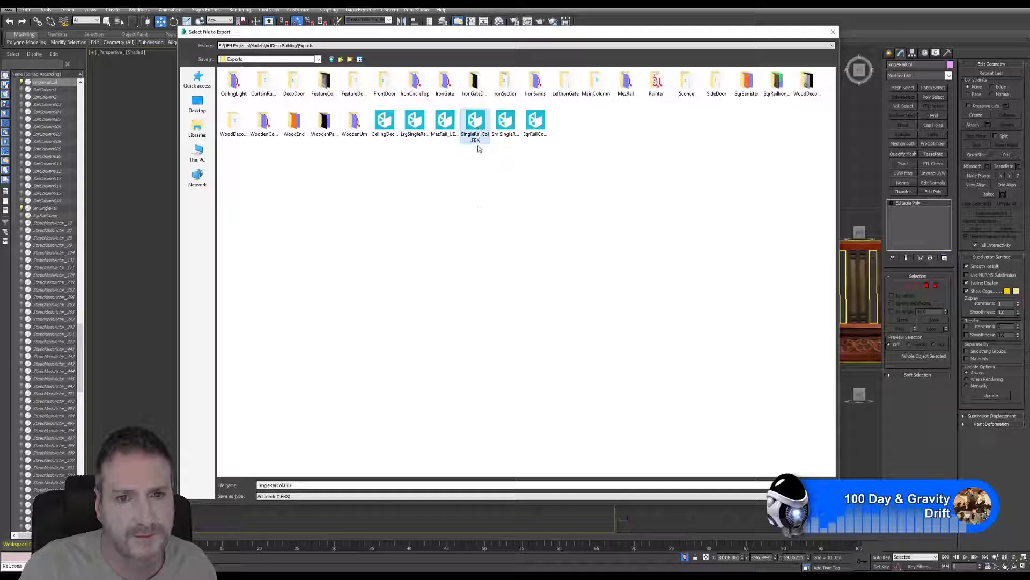
key(Return)
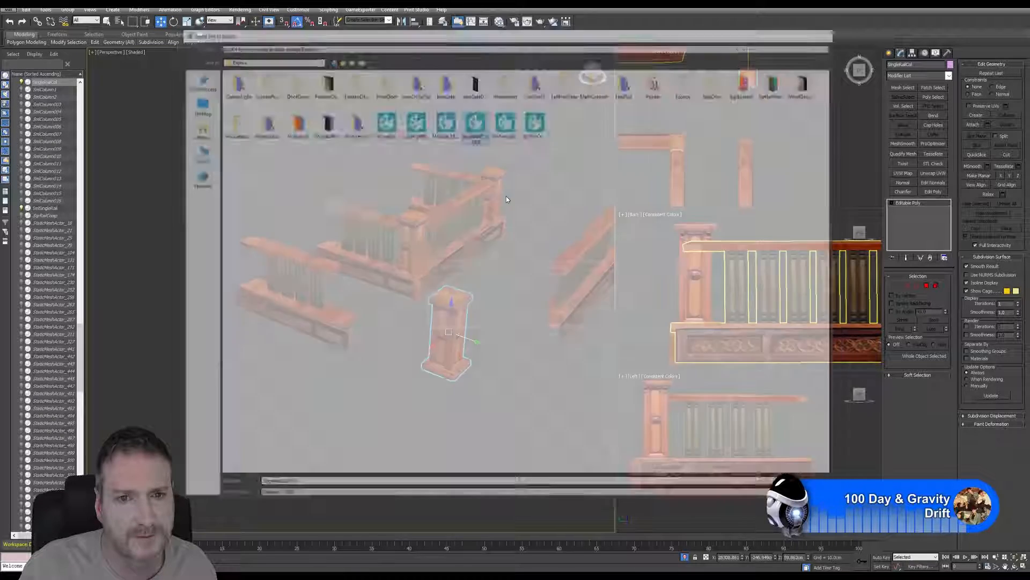
click(546, 319)
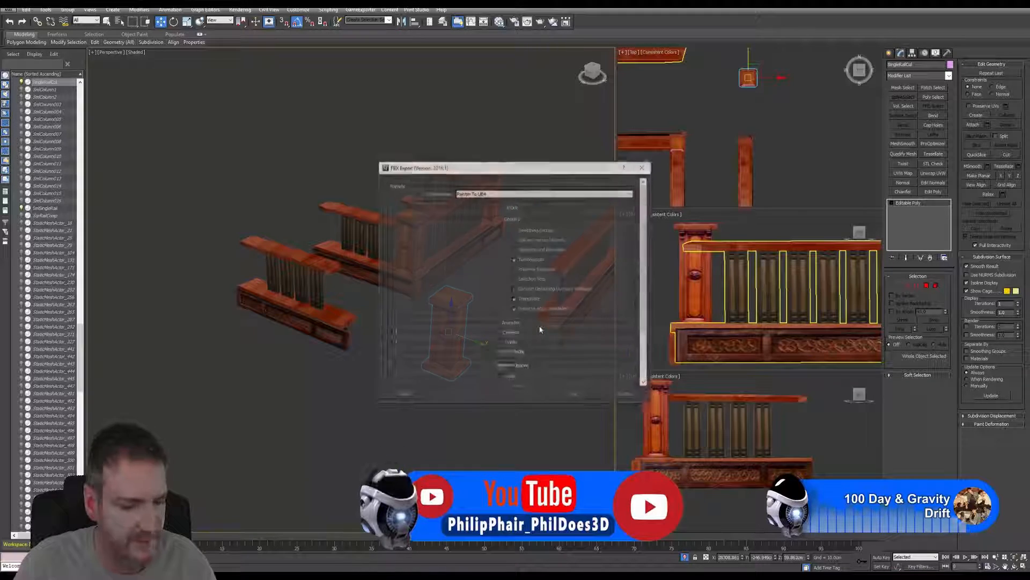
click(576, 396)
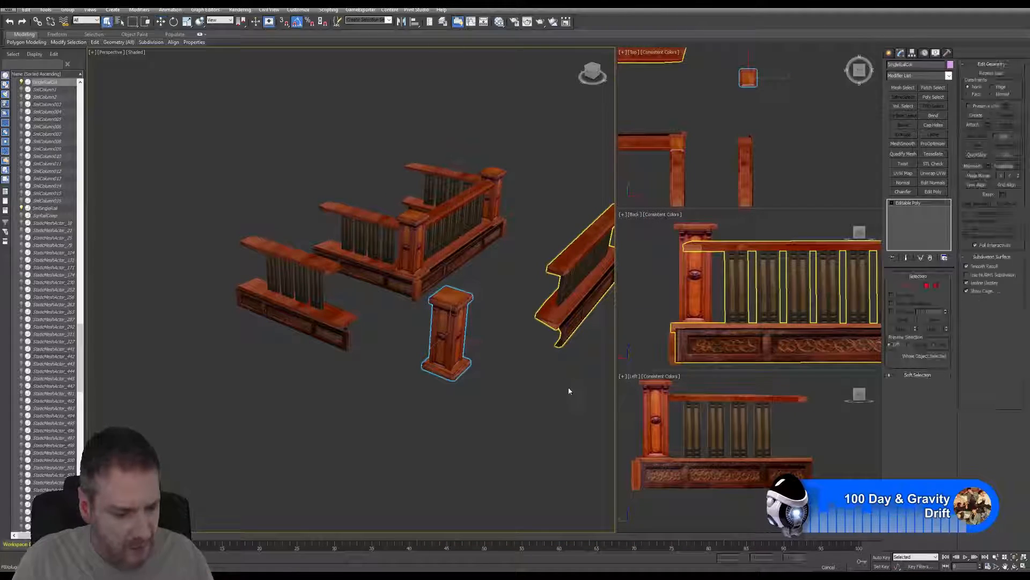
Switch to Unreal Engine and reimport the SingleRailCol static mesh from its updated FBX file.
key(super+d)
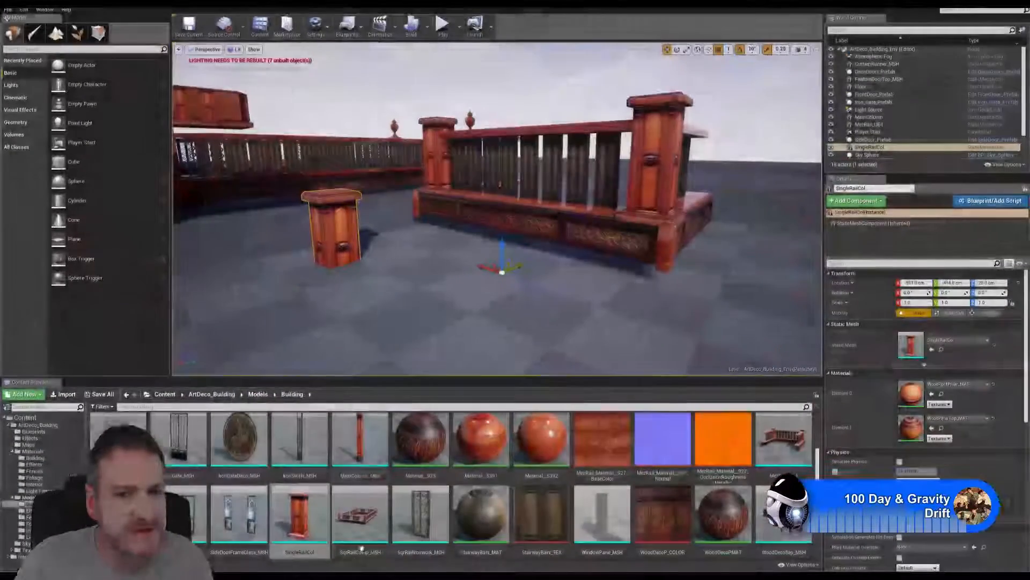
right_click(312, 508)
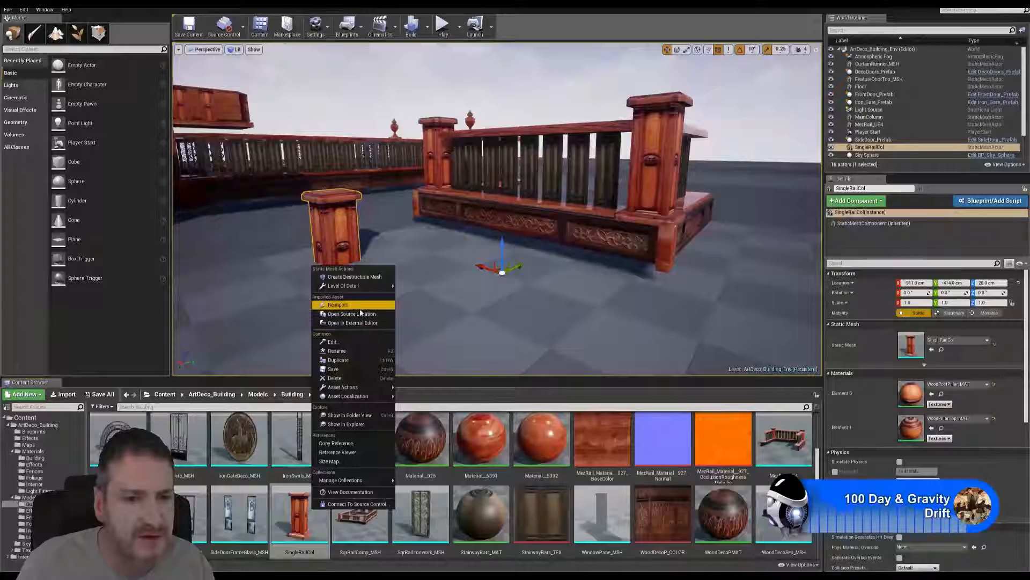
click(338, 304)
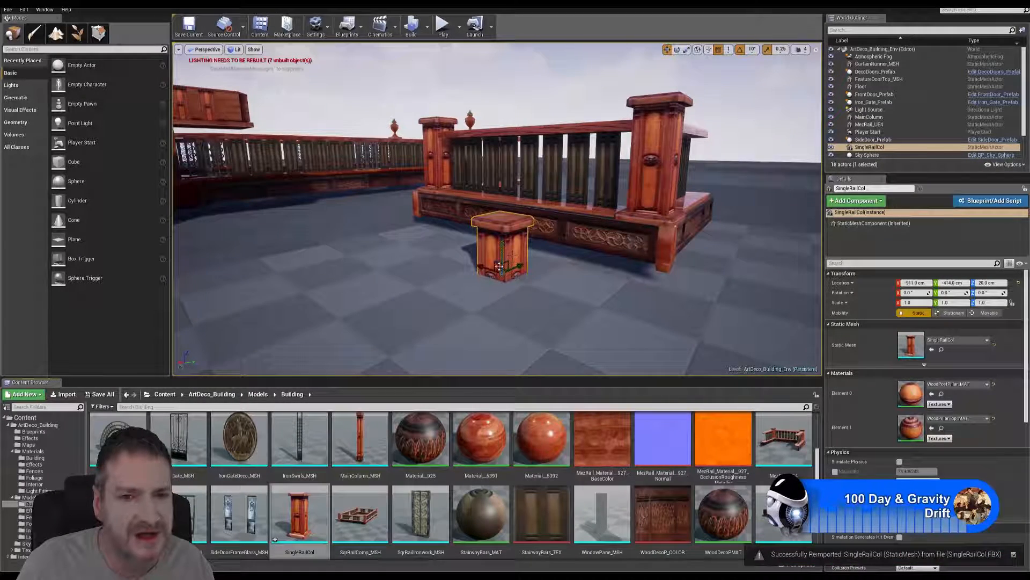
Raise the placed SingleRailCol post to a Z location of about 79 cm so it stands on the floor, and shift it sideways.
drag(502, 254, 512, 188)
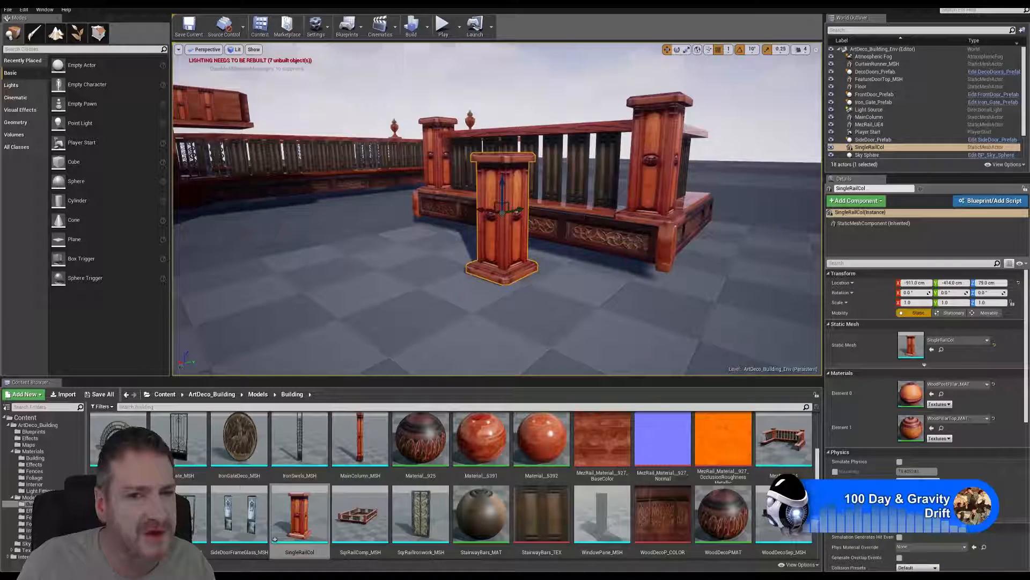
right_drag(509, 215, 539, 225)
drag(505, 223, 218, 220)
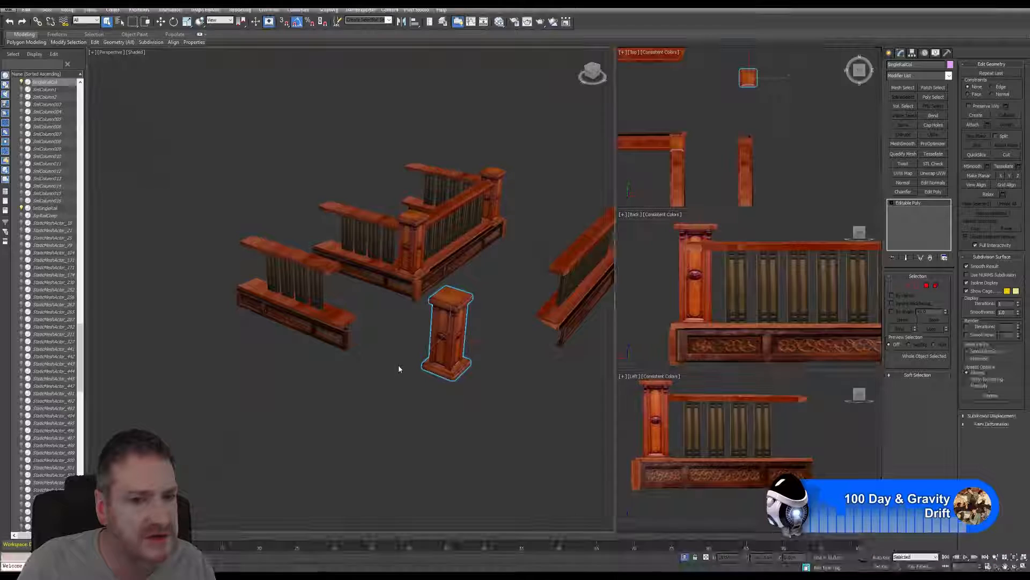
In 3ds Max, reset the XForm of the long rail LrgSingleRail and collapse its stack to Editable Poly.
alt+middle_drag(397, 368, 503, 269)
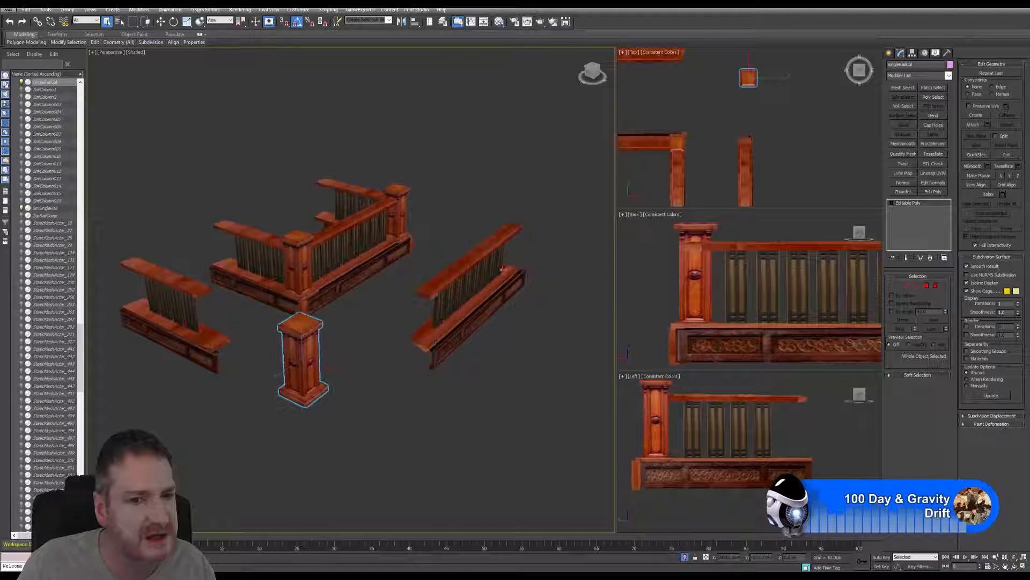
click(948, 54)
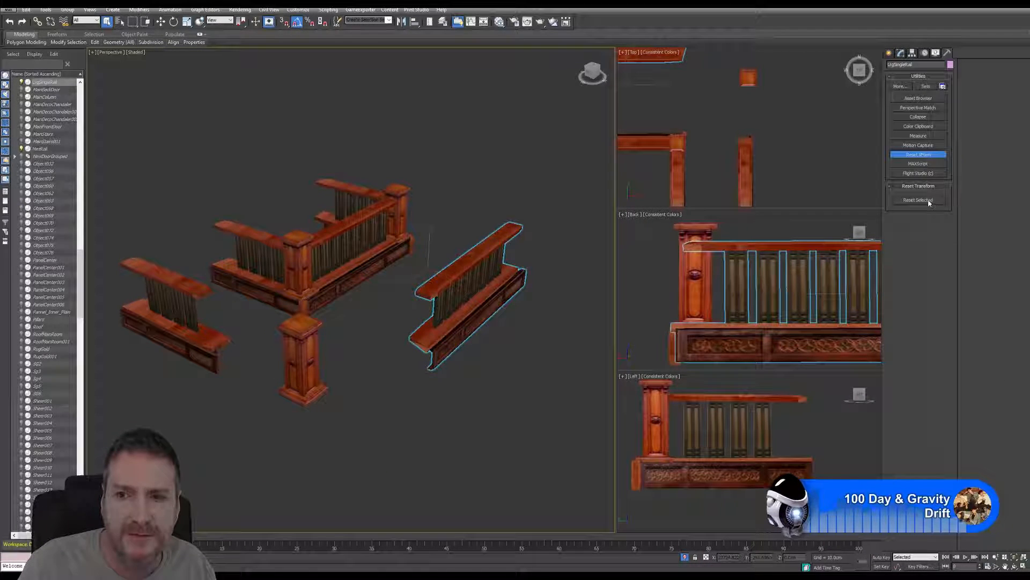
click(902, 54)
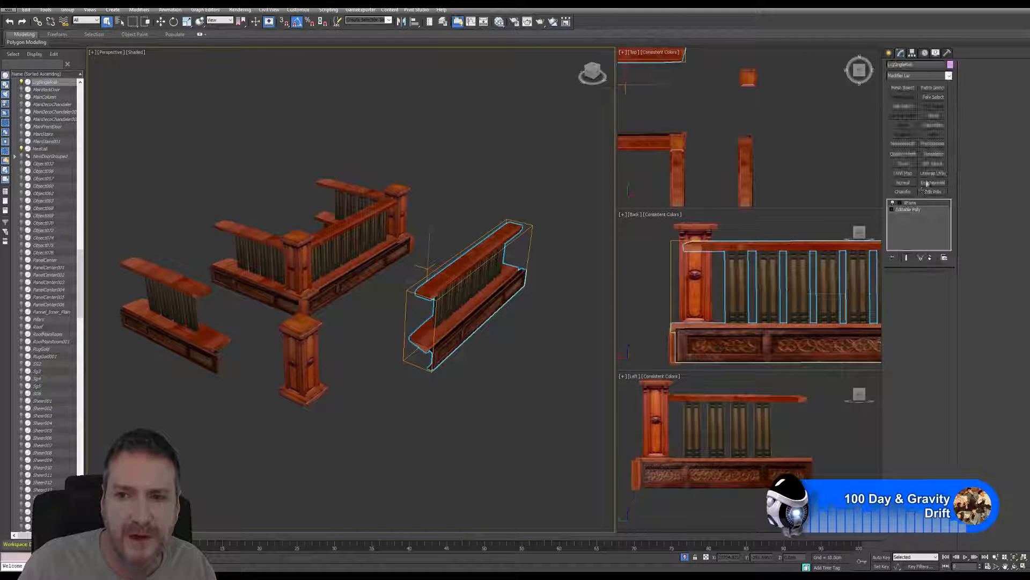
right_click(907, 203)
click(934, 284)
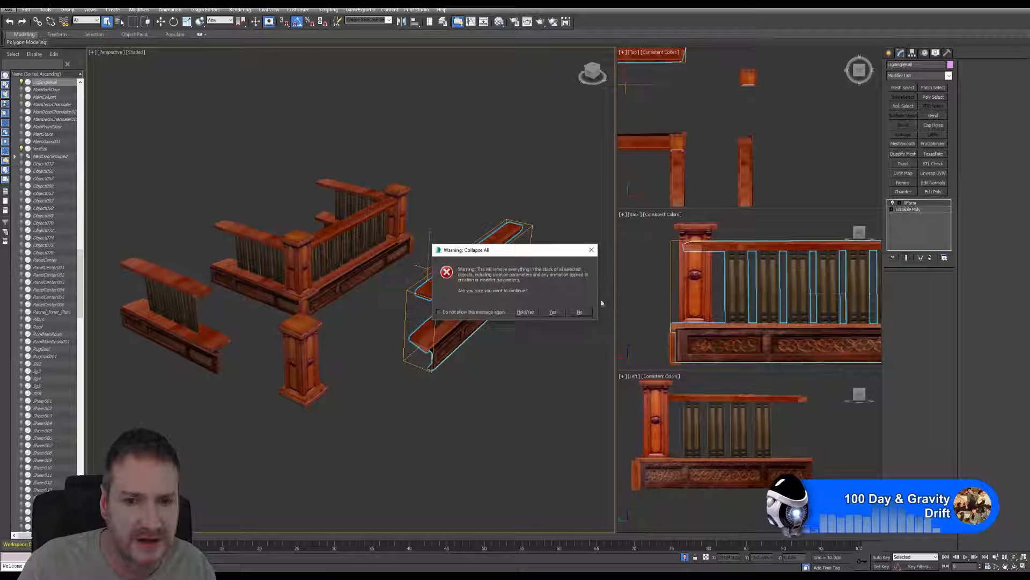
click(553, 312)
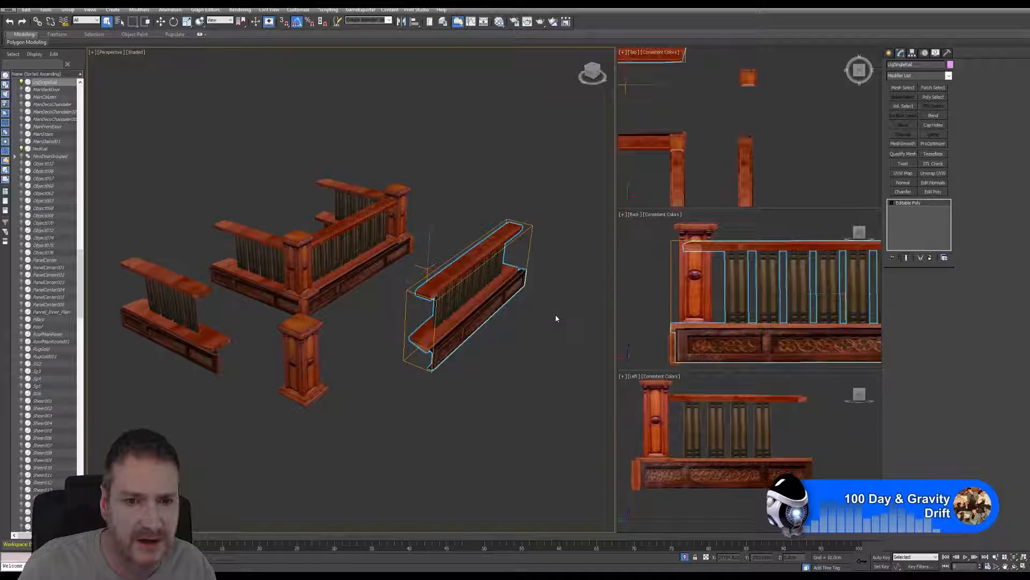
Center the pivot of the long rail LrgSingleRail to the object, affecting the pivot only.
click(913, 53)
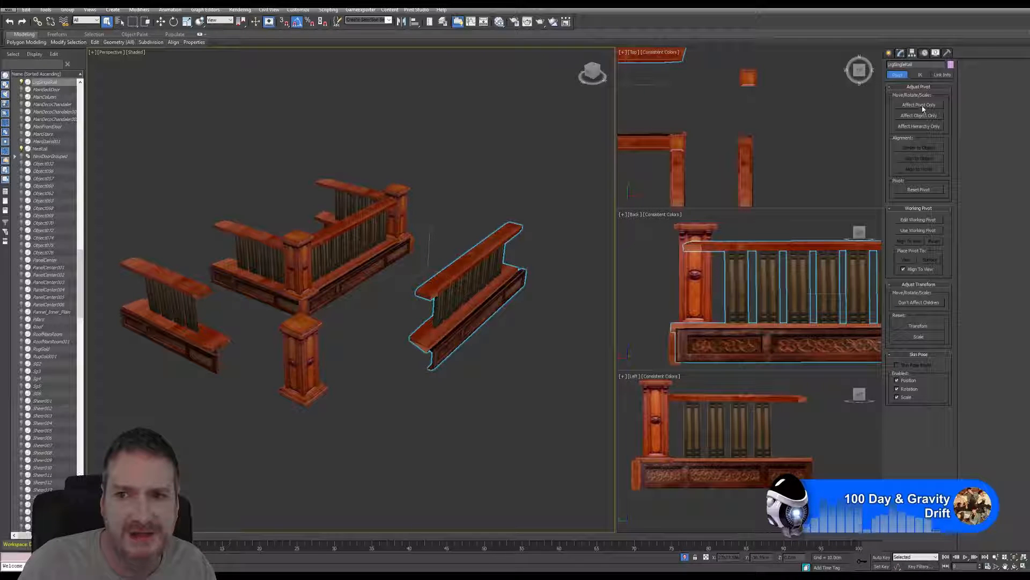
click(919, 106)
click(919, 148)
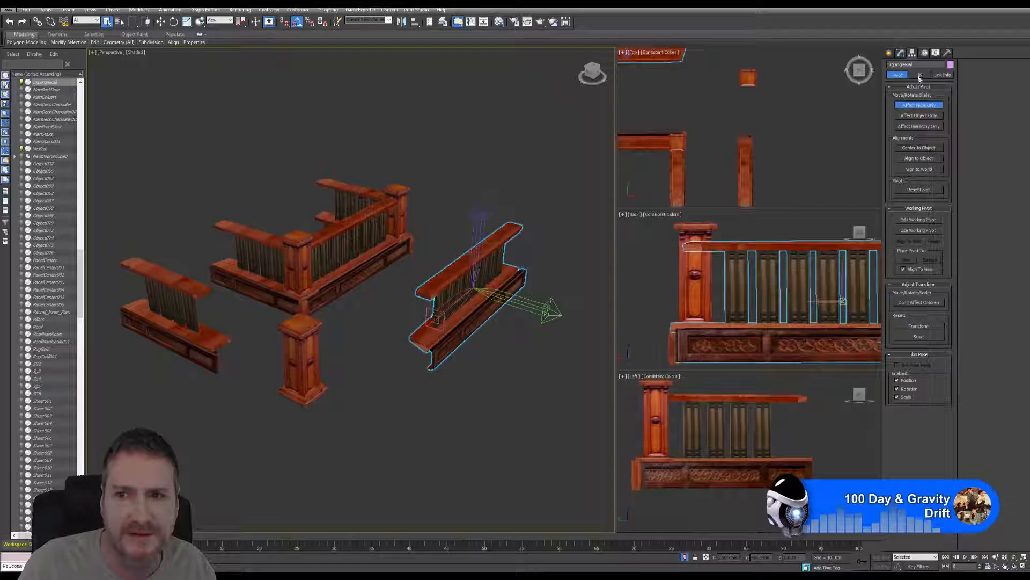
click(921, 106)
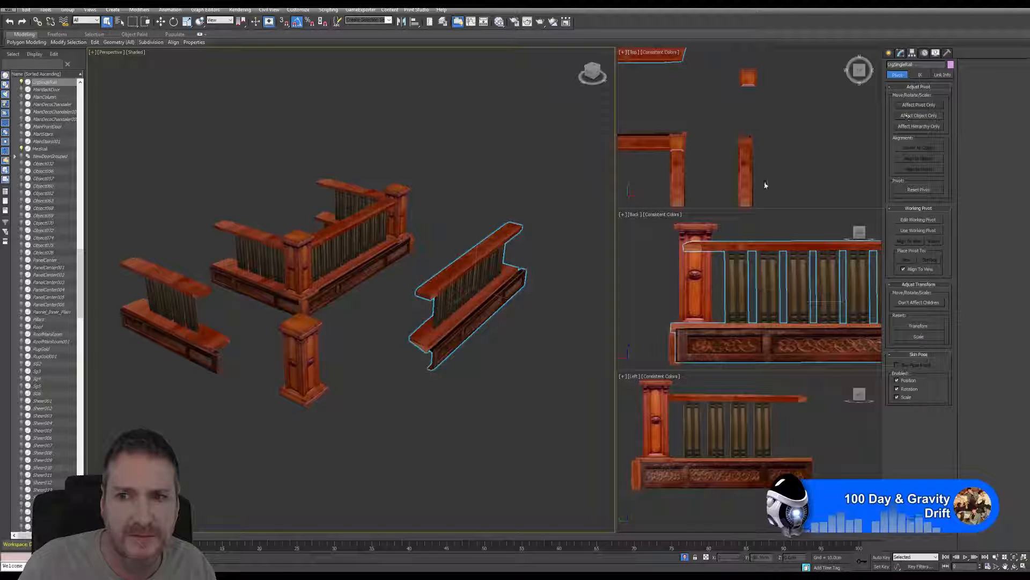
Reset the XForm of the short rail SmlSingleRail and collapse its stack to Editable Poly.
click(188, 305)
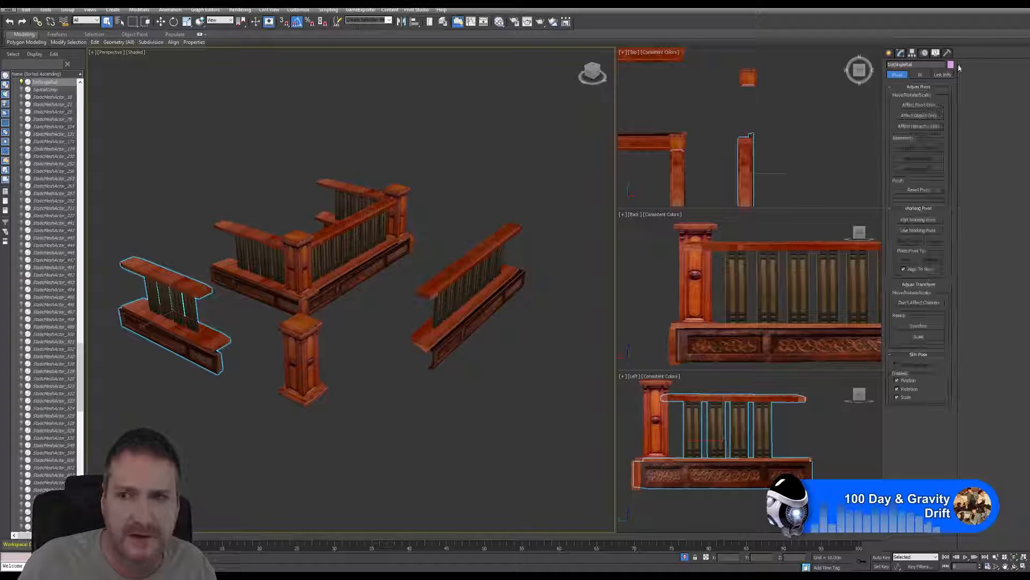
click(947, 53)
click(918, 154)
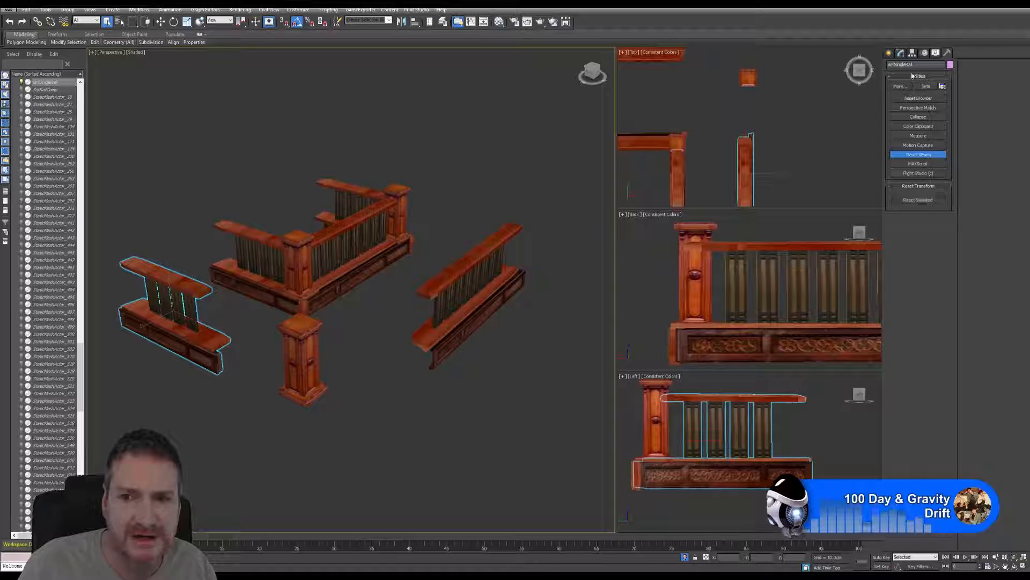
click(901, 53)
right_click(907, 204)
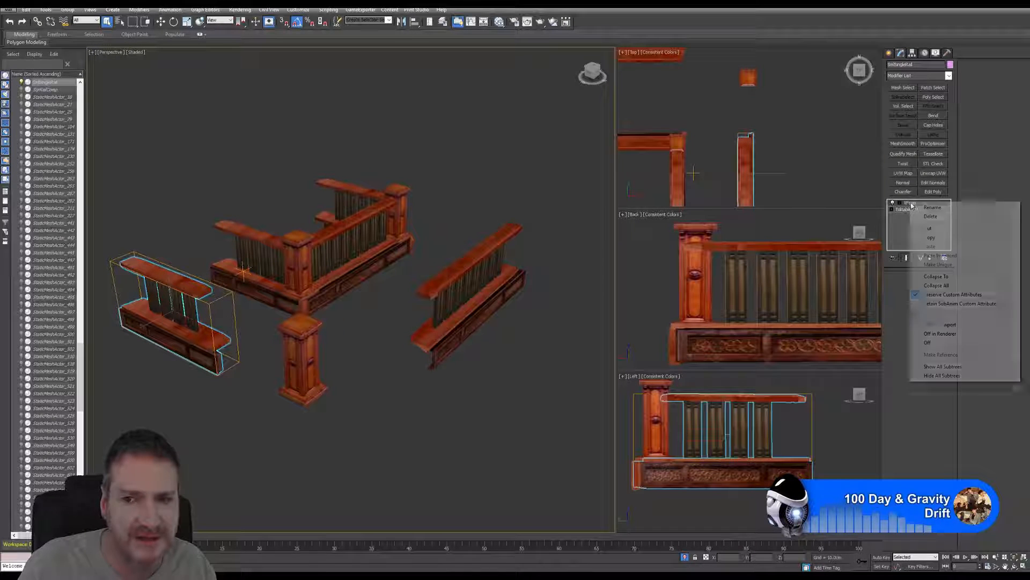
click(937, 285)
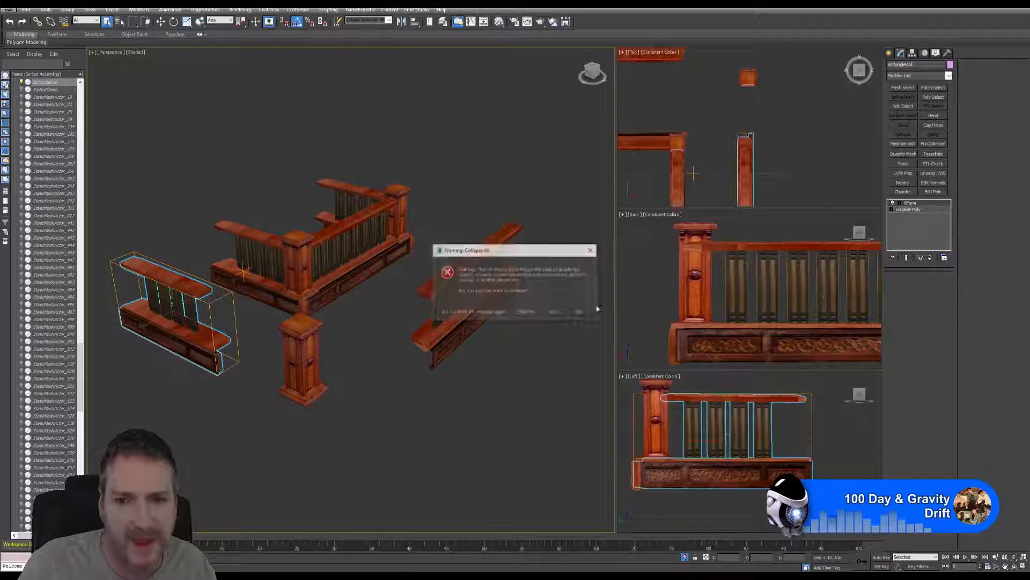
click(553, 313)
Center the pivot of the short rail SmlSingleRail to the object, affecting the pivot only.
click(914, 54)
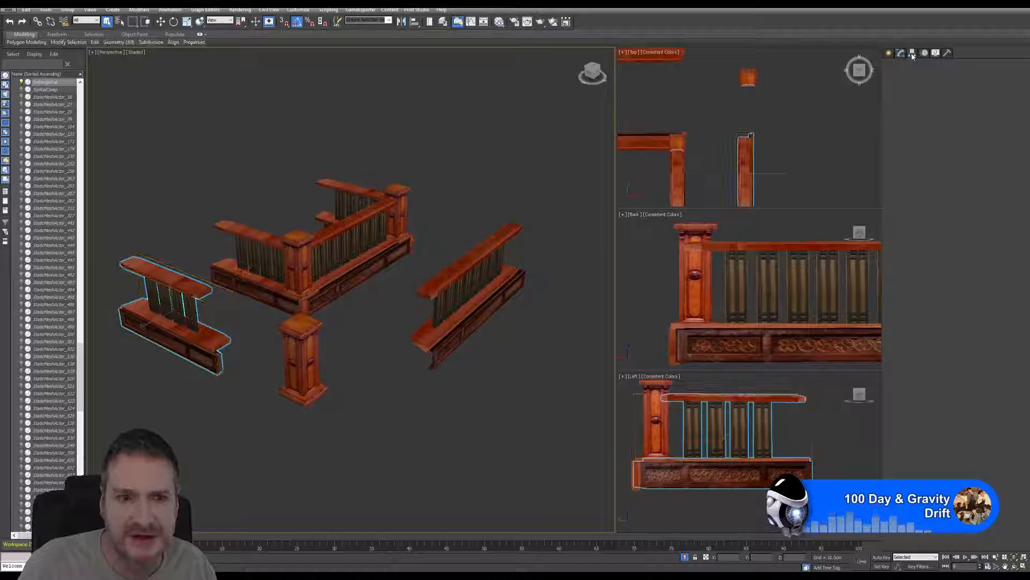
click(915, 107)
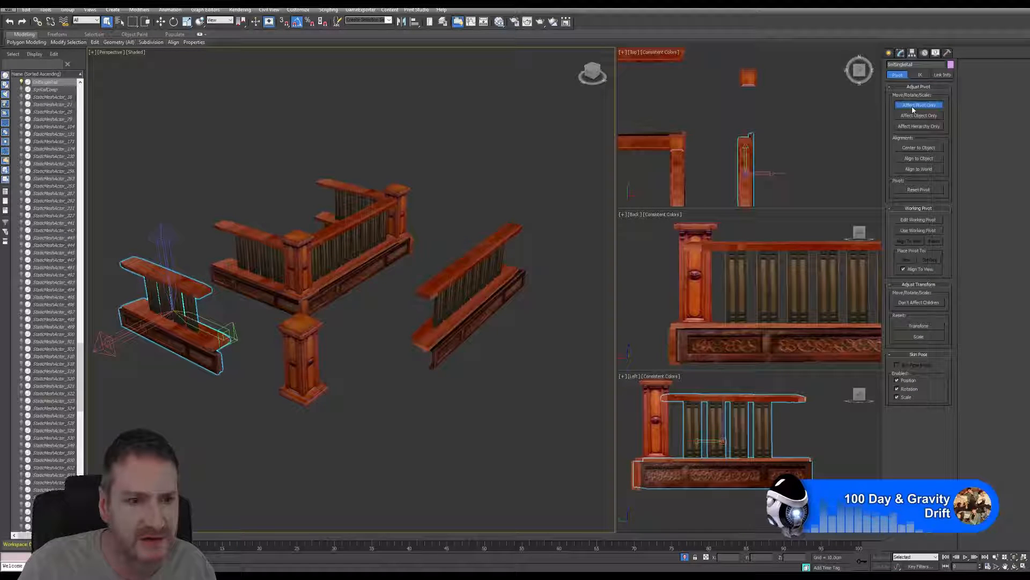
click(919, 150)
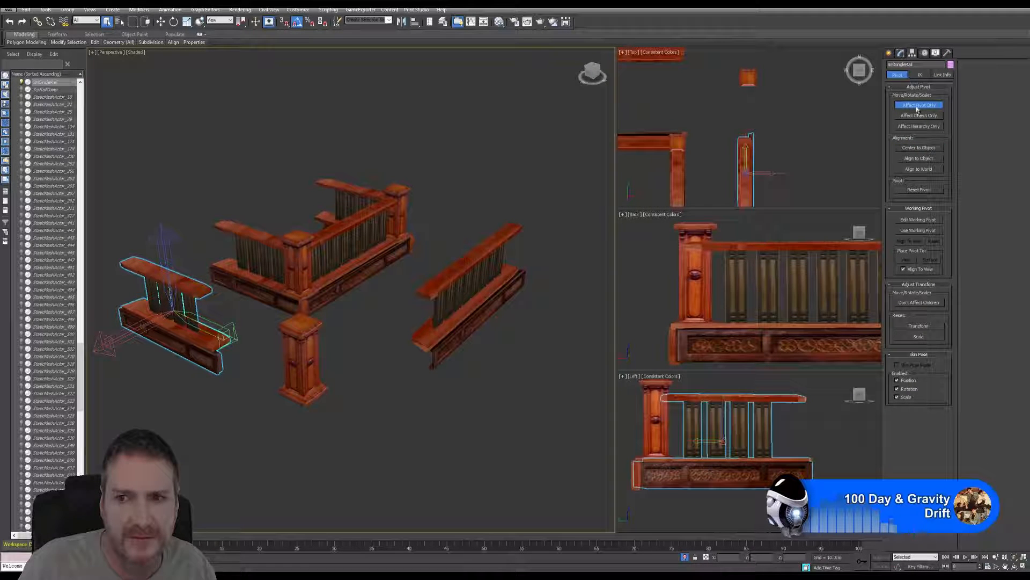
click(919, 104)
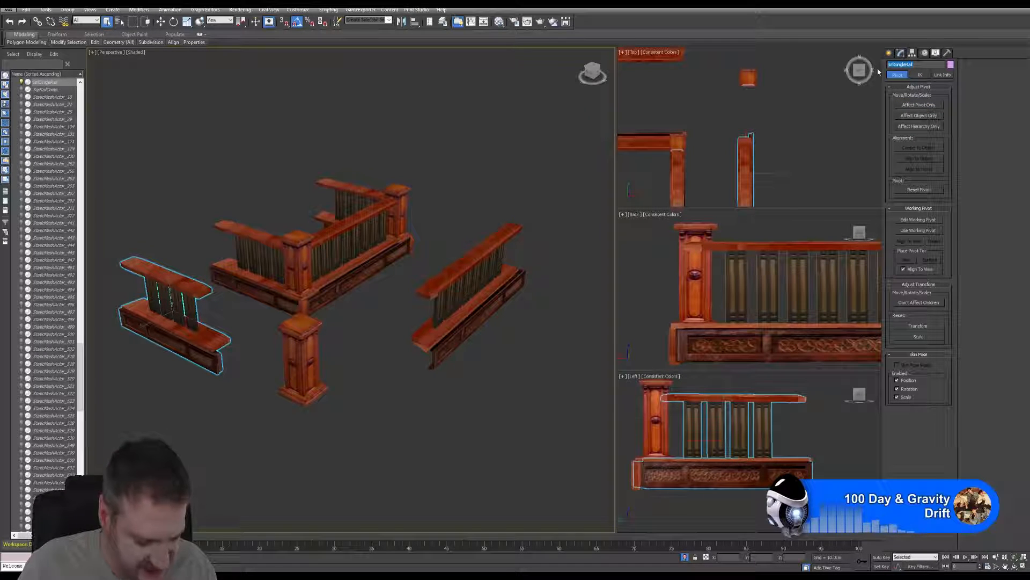
Export only the selected short rail, overwriting SmlSingleRail.FBX in the Exports folder with the Painter To UE4 preset.
click(9, 8)
mouse_move(30, 135)
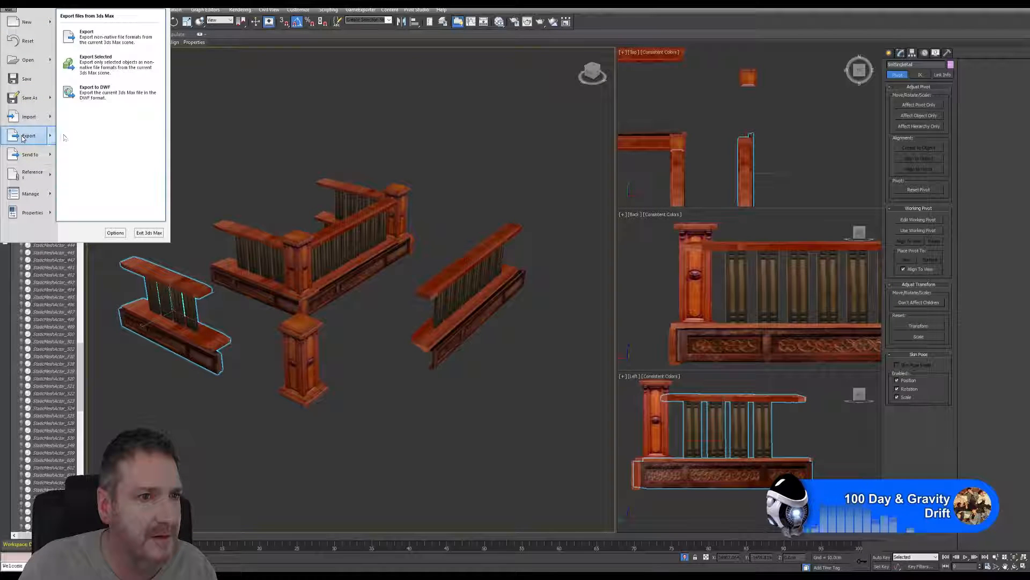
click(113, 82)
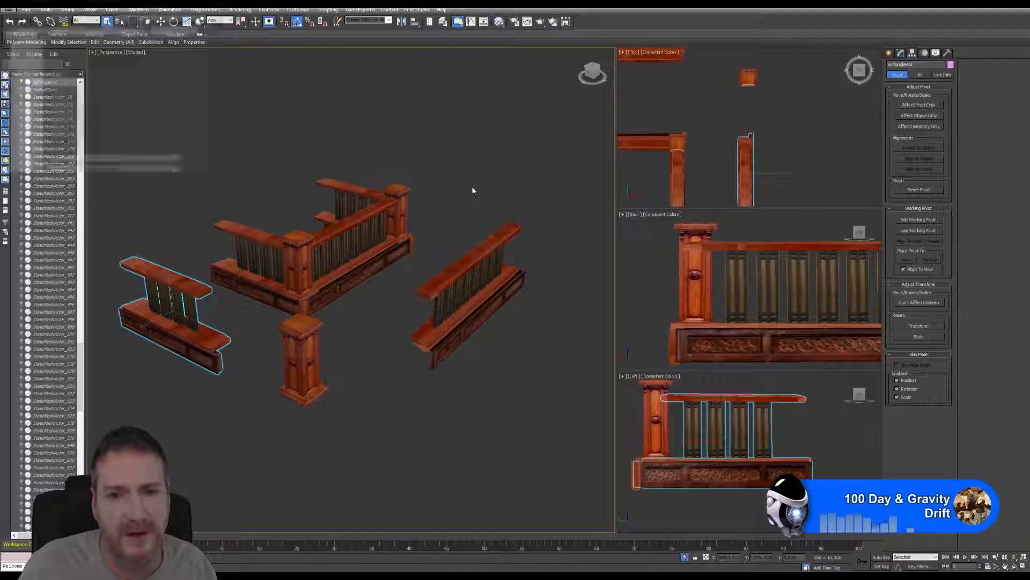
text(SmlSingleRail)
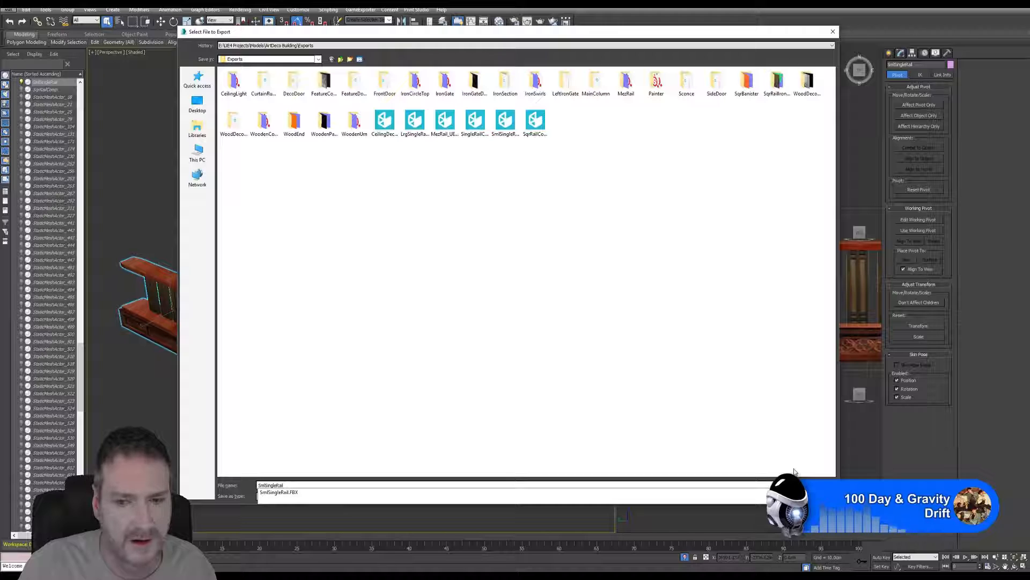
key(Return)
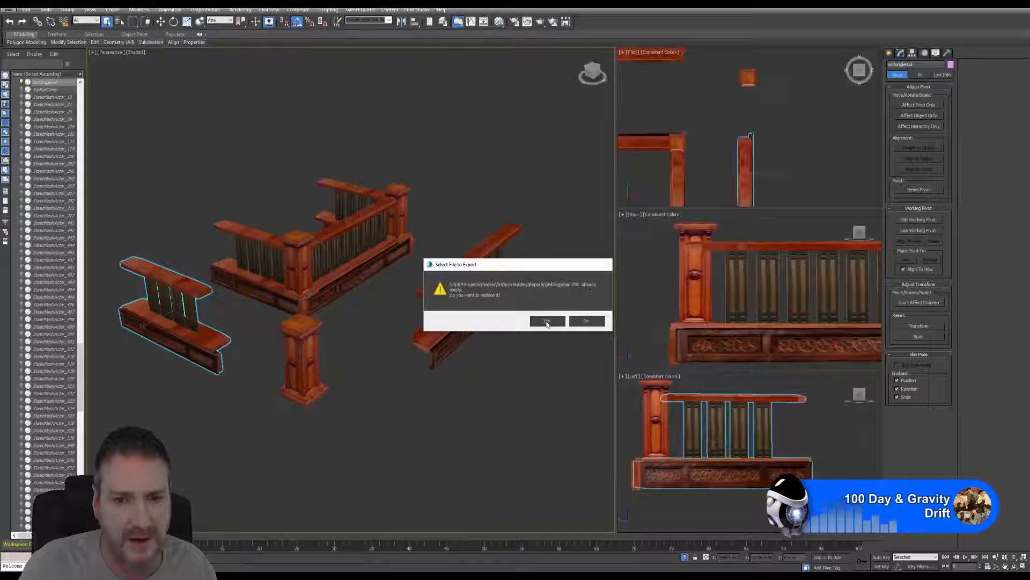
click(546, 321)
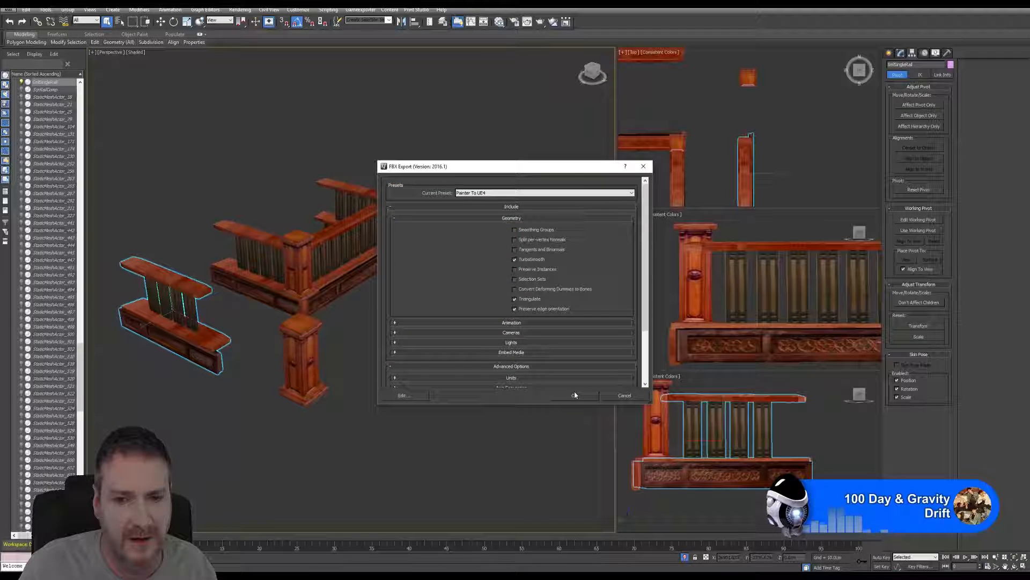
click(574, 394)
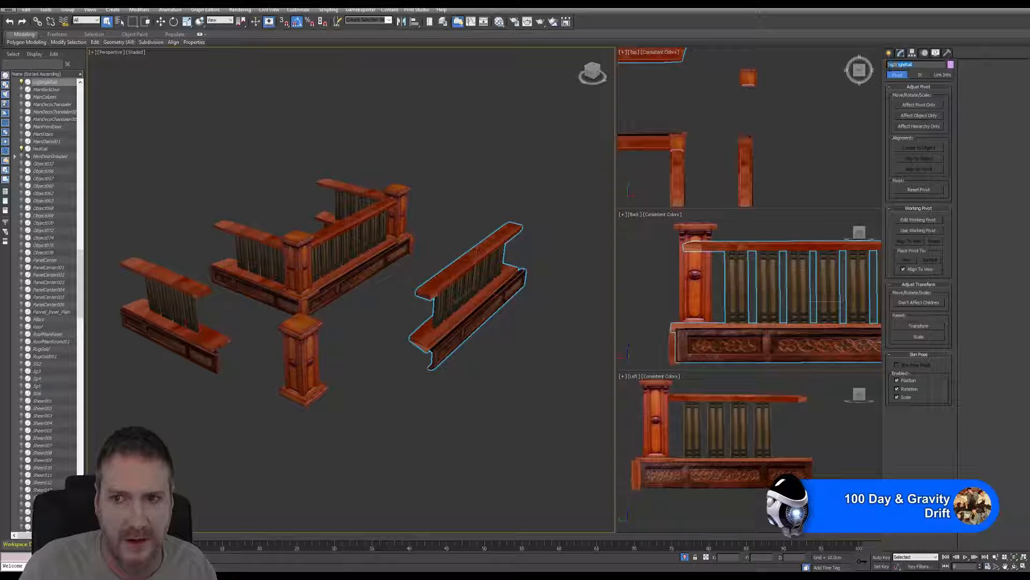
Export only the selected long rail, overwriting LrgSingleRail.FBX in the Exports folder with the Painter To UE4 preset.
click(10, 9)
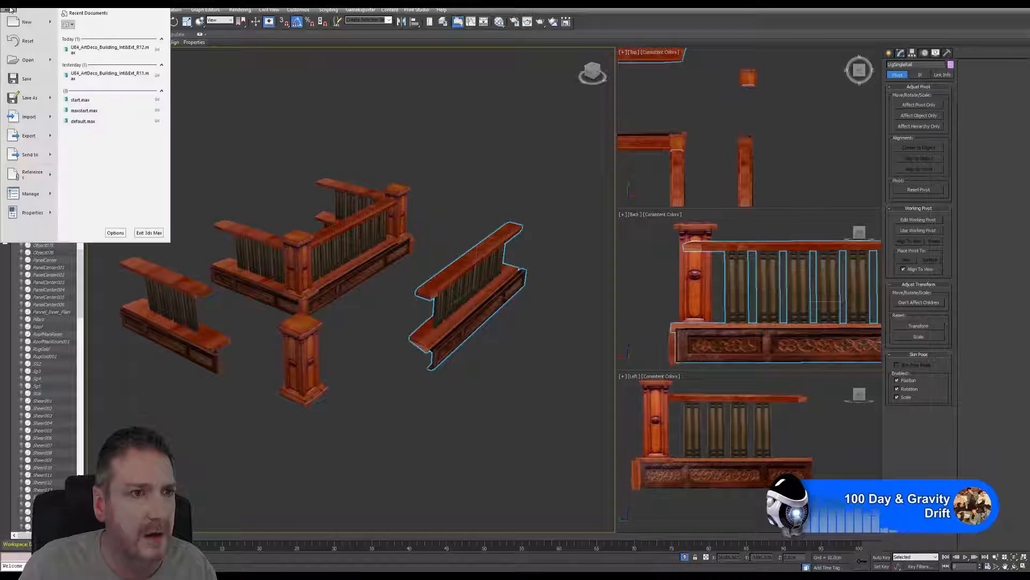
mouse_move(29, 135)
click(96, 62)
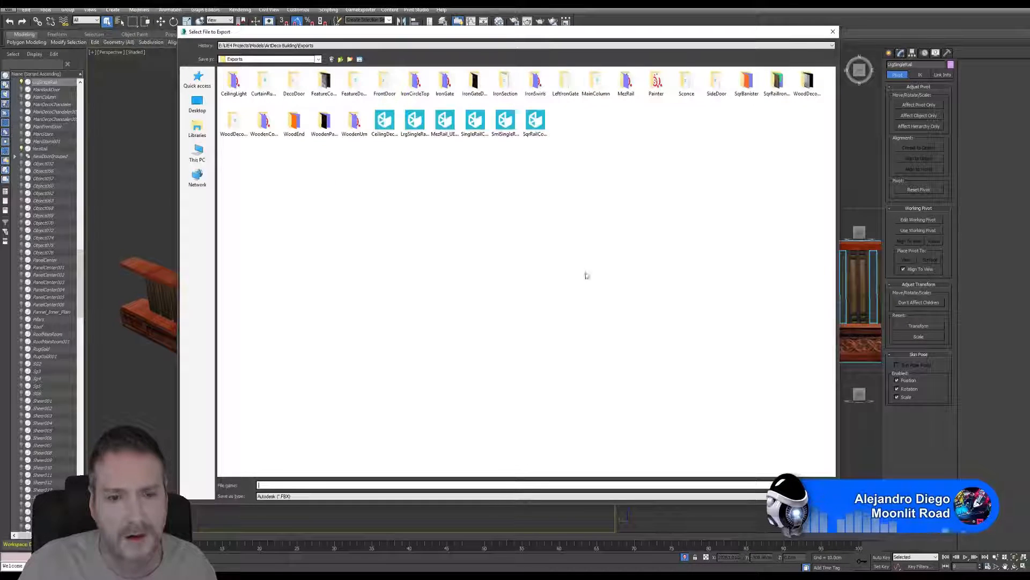
click(812, 485)
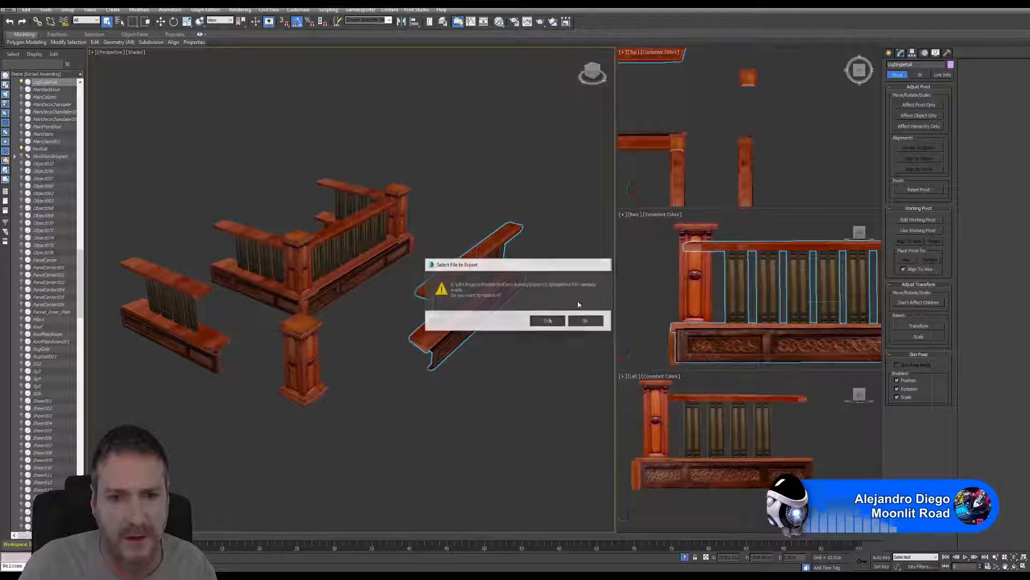
click(547, 320)
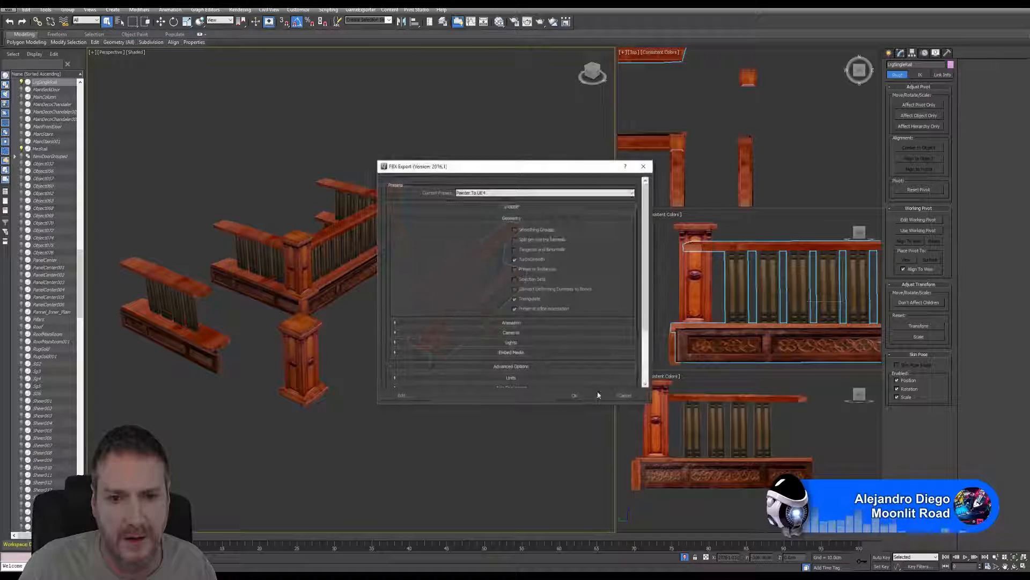
click(581, 397)
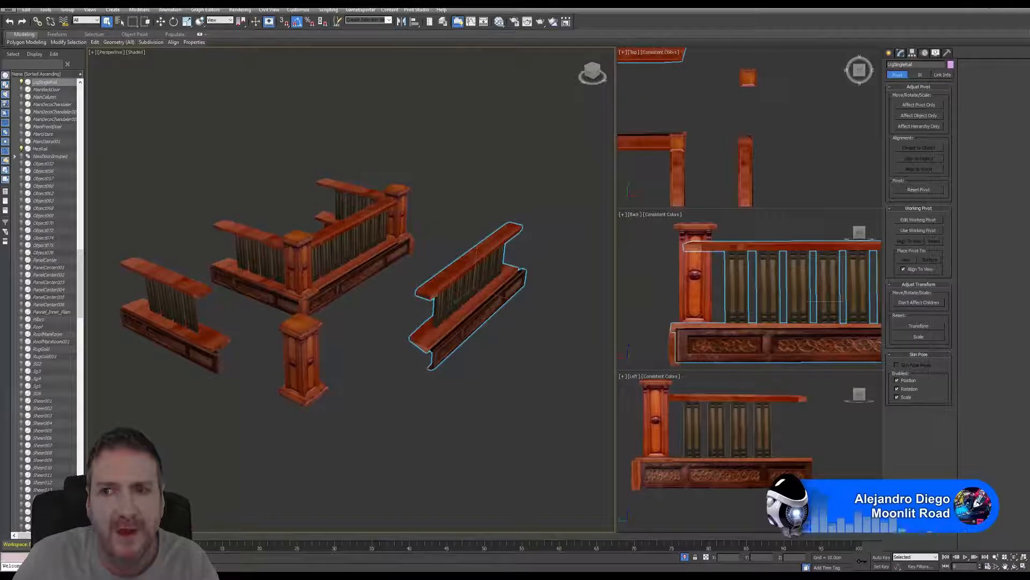
Switch to Unreal Engine and import SmlSingleRail.FBX into the Models/Building folder as a static mesh, closing the message log.
click(988, 4)
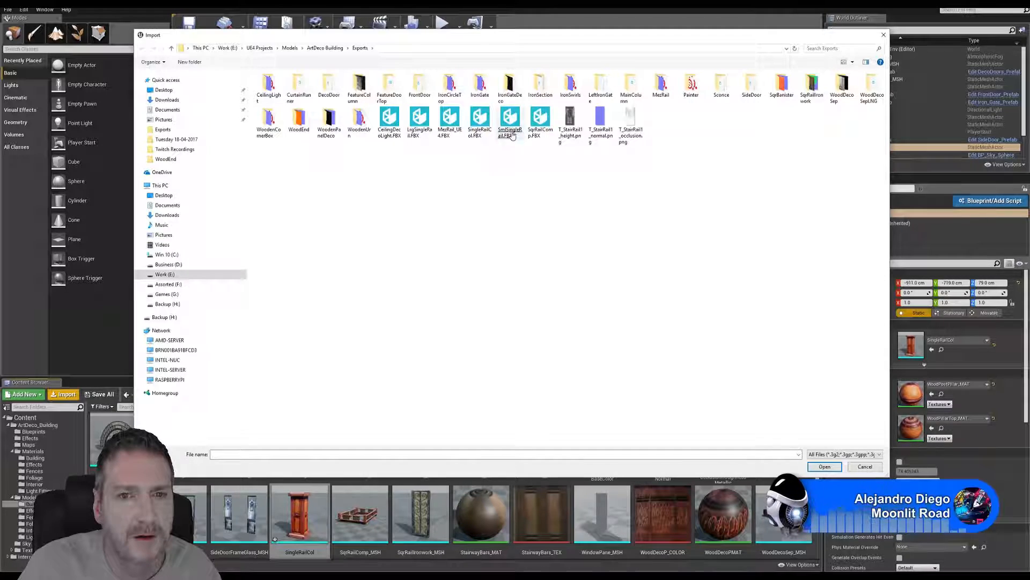
key(Escape)
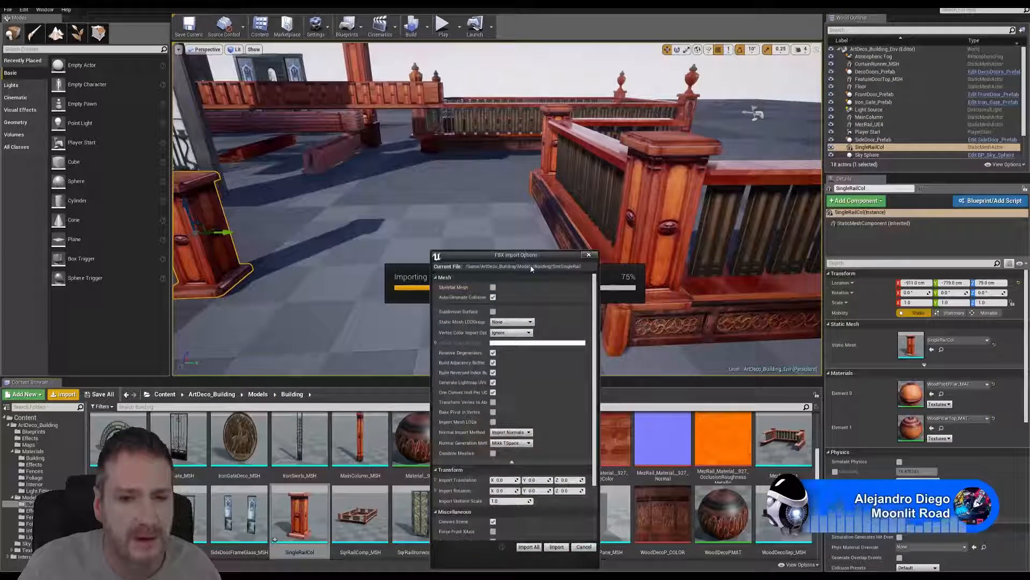
drag(523, 256, 526, 158)
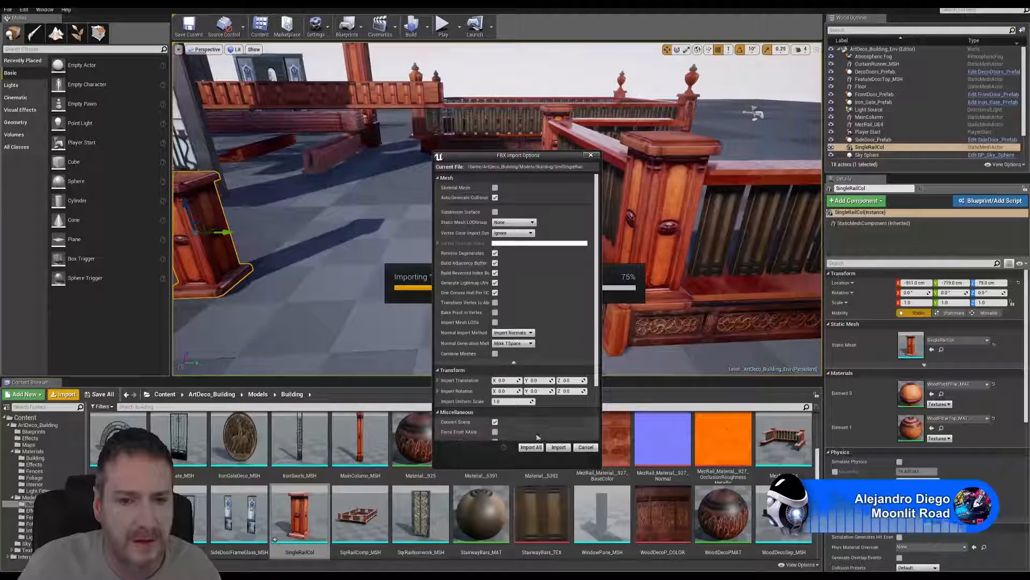
click(559, 447)
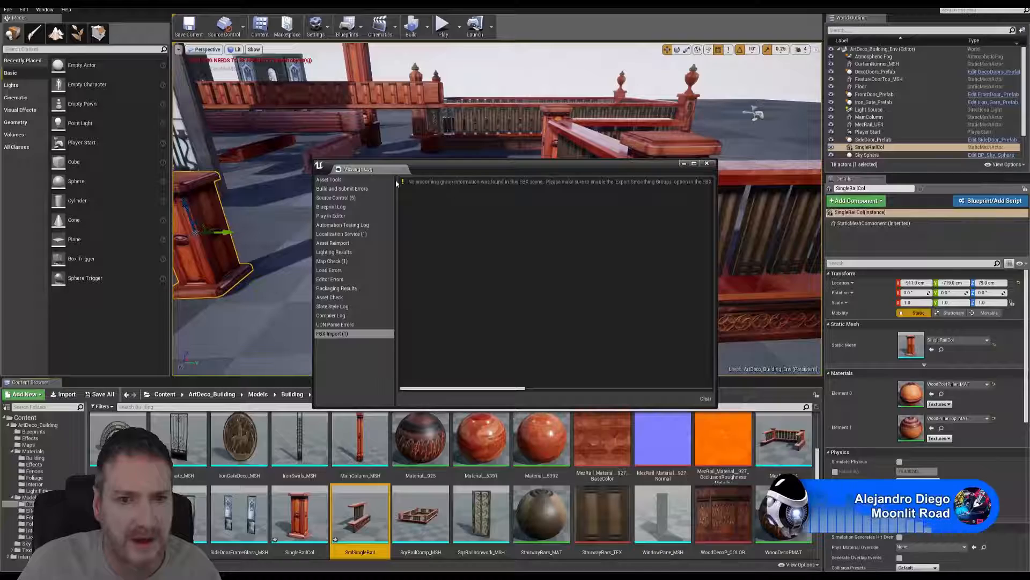
click(706, 163)
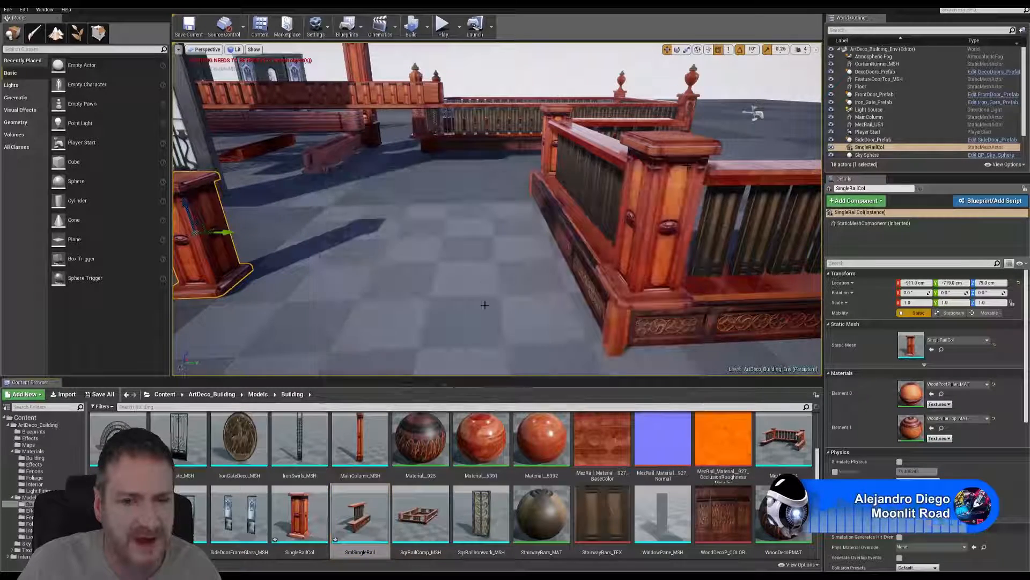
Open the SmlSingleRail mesh and assign SqrBanisterRunner_MAT to Elements 1 and 2 and StairwayBars_MAT to Element 3 from Materials/Building.
double_click(360, 512)
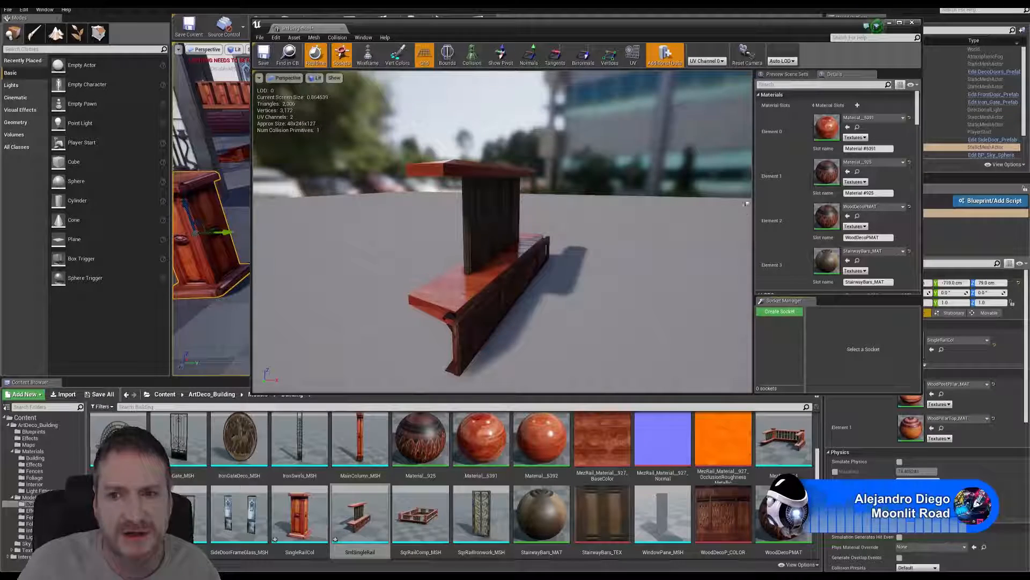
click(35, 458)
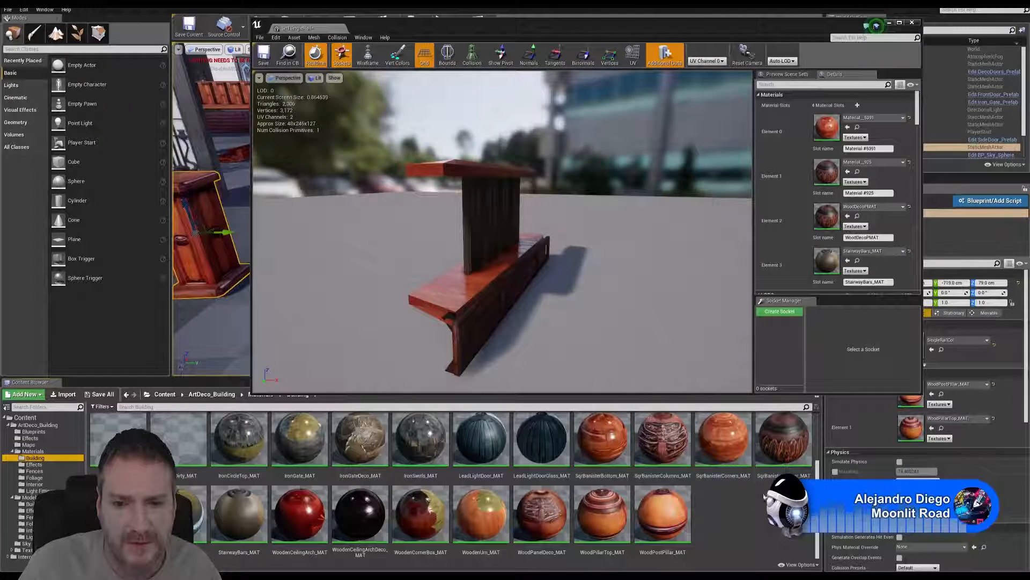
drag(782, 445, 831, 180)
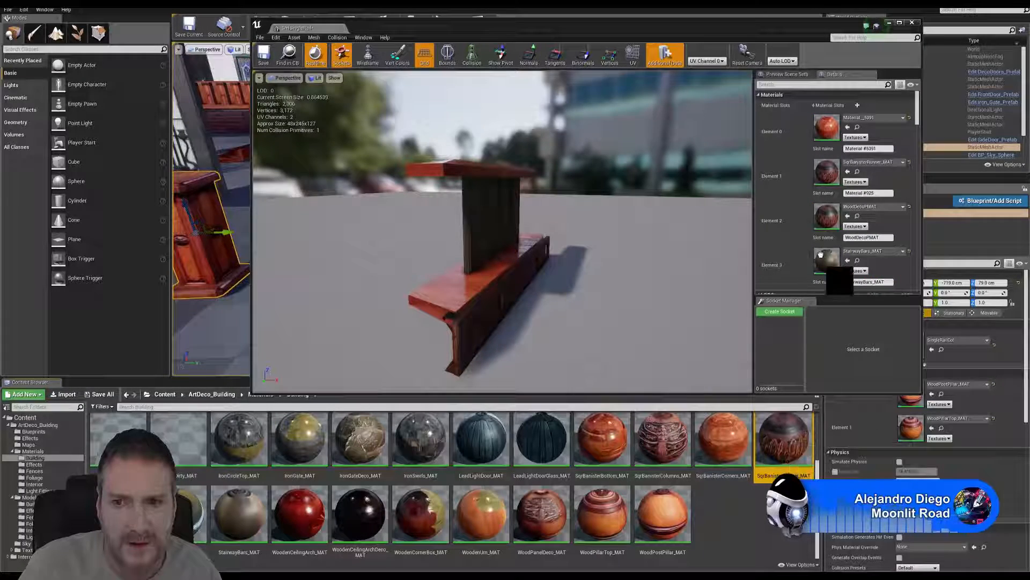
drag(820, 253, 826, 217)
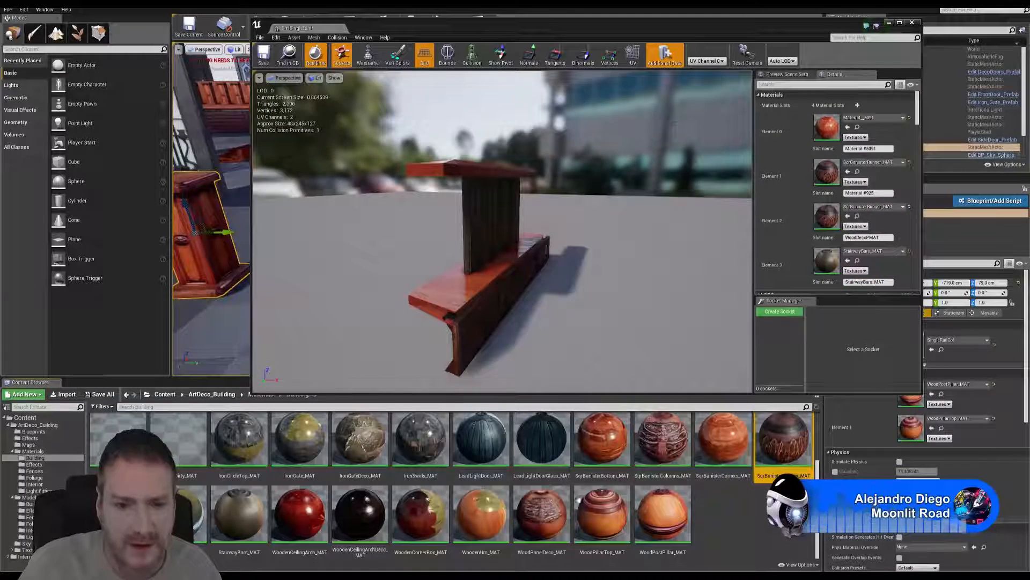
drag(239, 513, 831, 272)
mouse_move(918, 123)
mouse_down()
mouse_move(918, 145)
mouse_move(919, 117)
mouse_up()
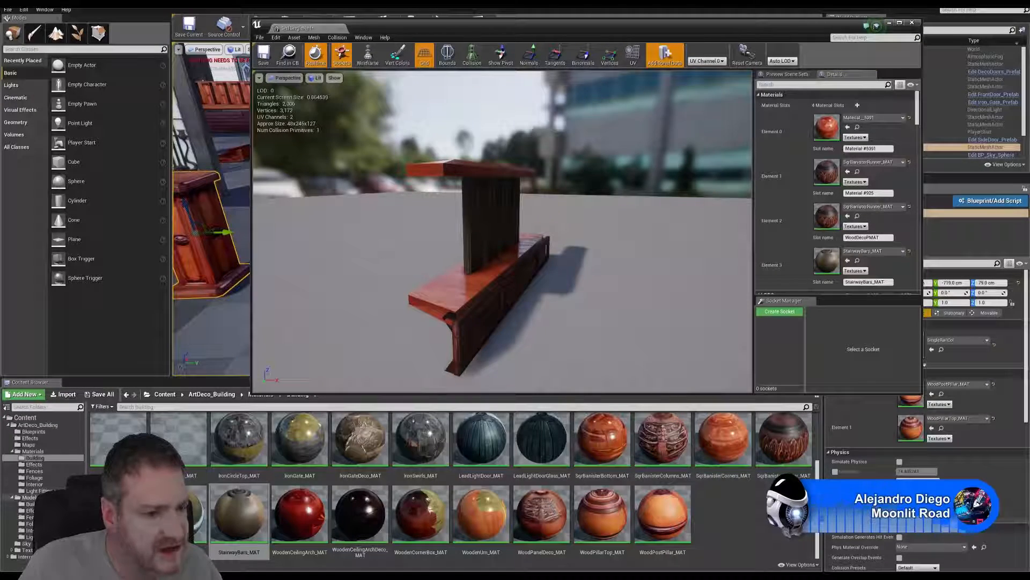
Assign Material__5391 from the Models/Building folder to Element 0 of the short rail and close its mesh editor.
click(29, 504)
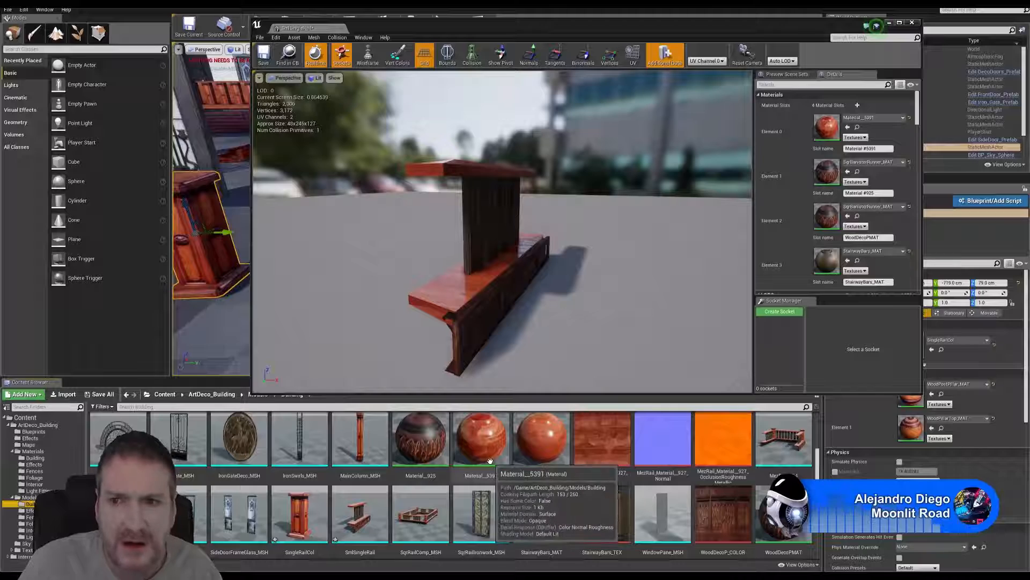
drag(485, 446, 828, 131)
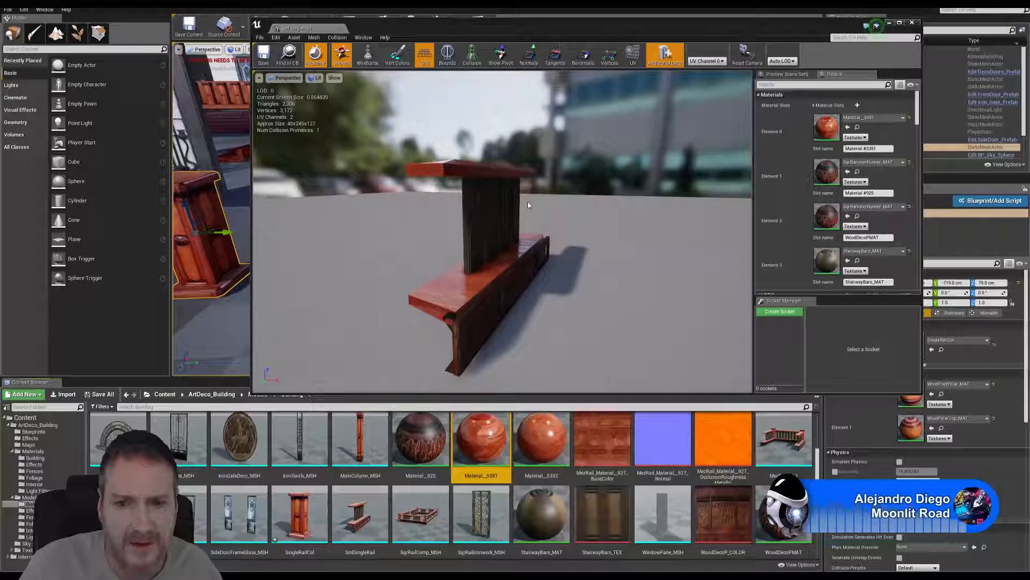
click(912, 23)
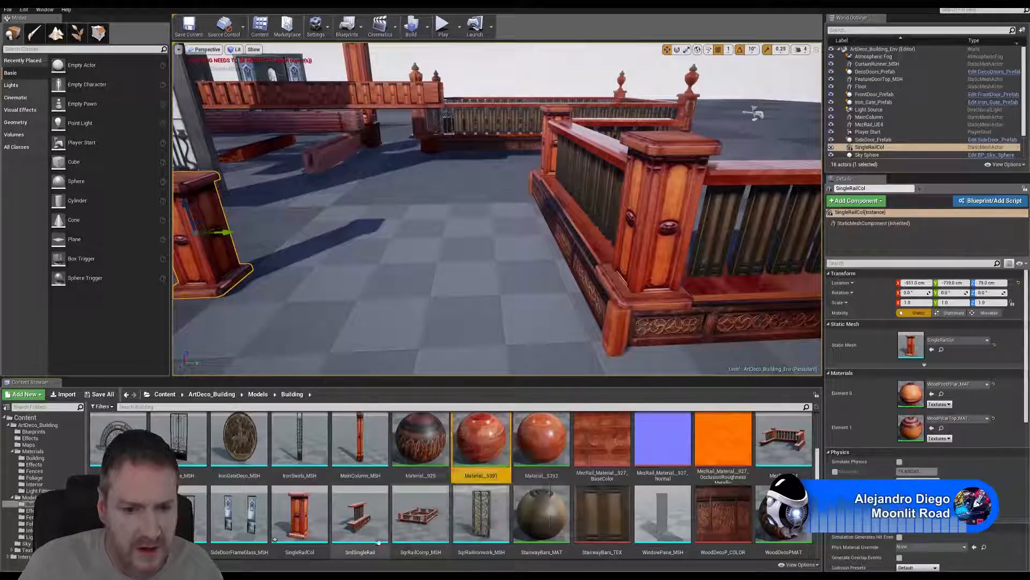
Place SmlSingleRail in the level beside the single post and rotate it about 180° around the vertical axis.
drag(379, 543, 364, 208)
right_drag(371, 239, 371, 238)
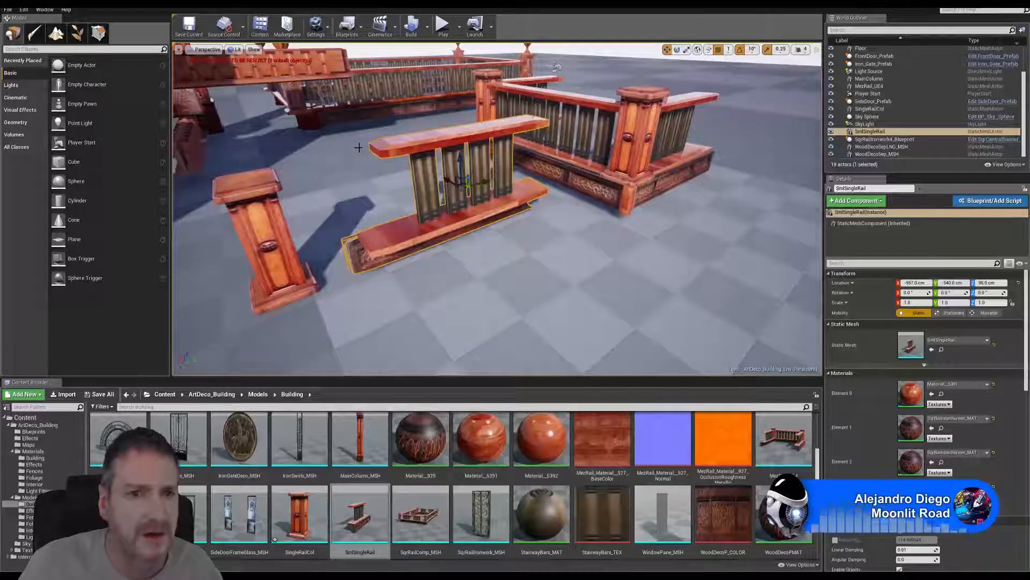
click(676, 50)
drag(454, 208, 583, 208)
click(667, 50)
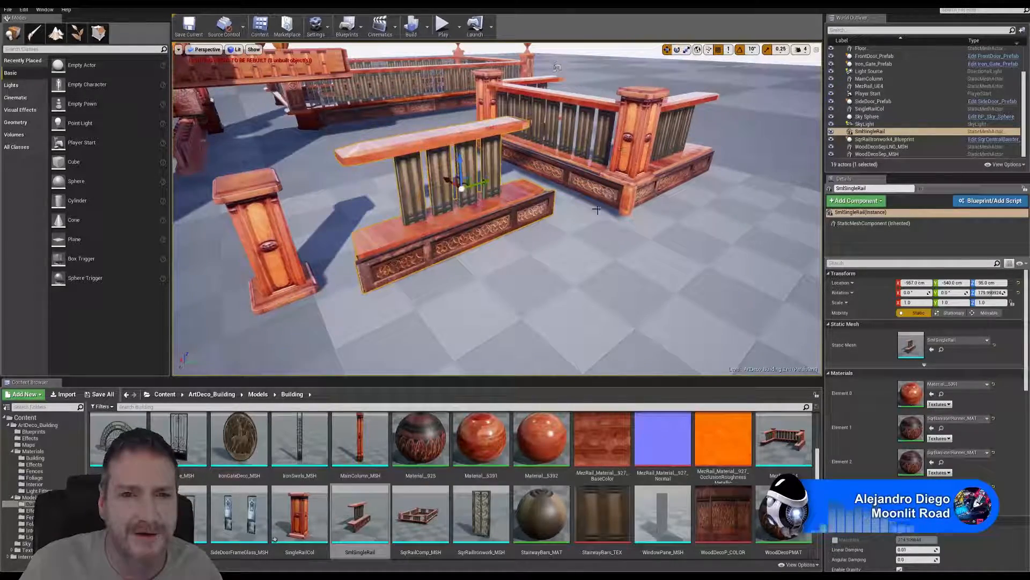
Import LrgSingleRail.FBX from the Exports folder into Models/Building as a static mesh and close the message log.
right_drag(540, 271, 541, 208)
right_drag(477, 172, 559, 171)
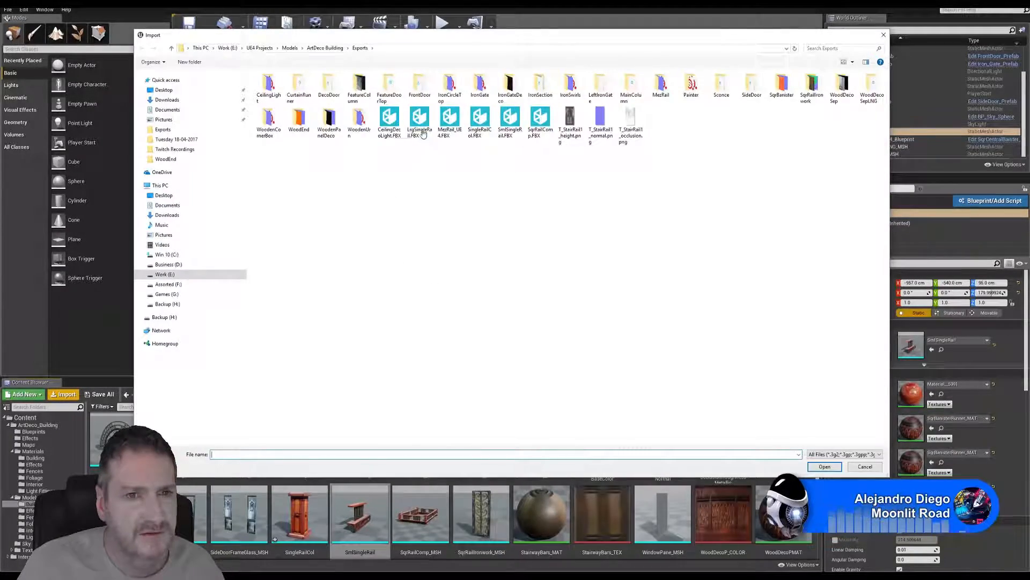
double_click(423, 134)
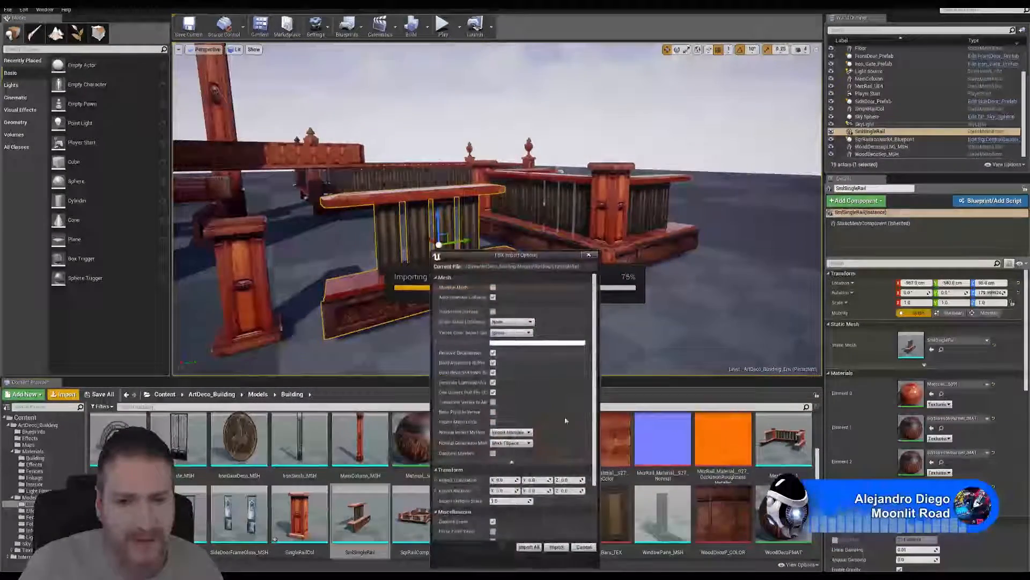
click(528, 546)
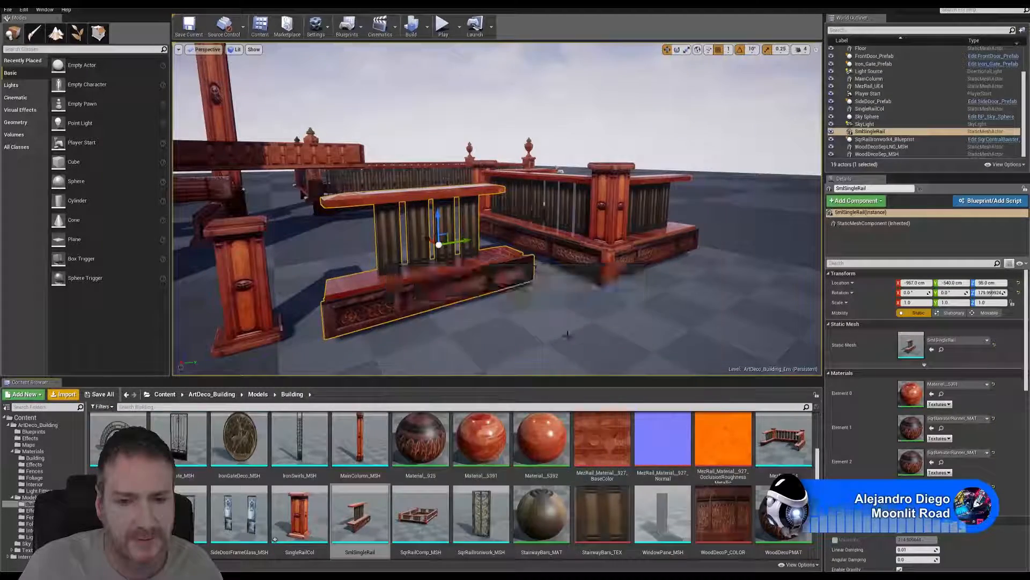
click(707, 164)
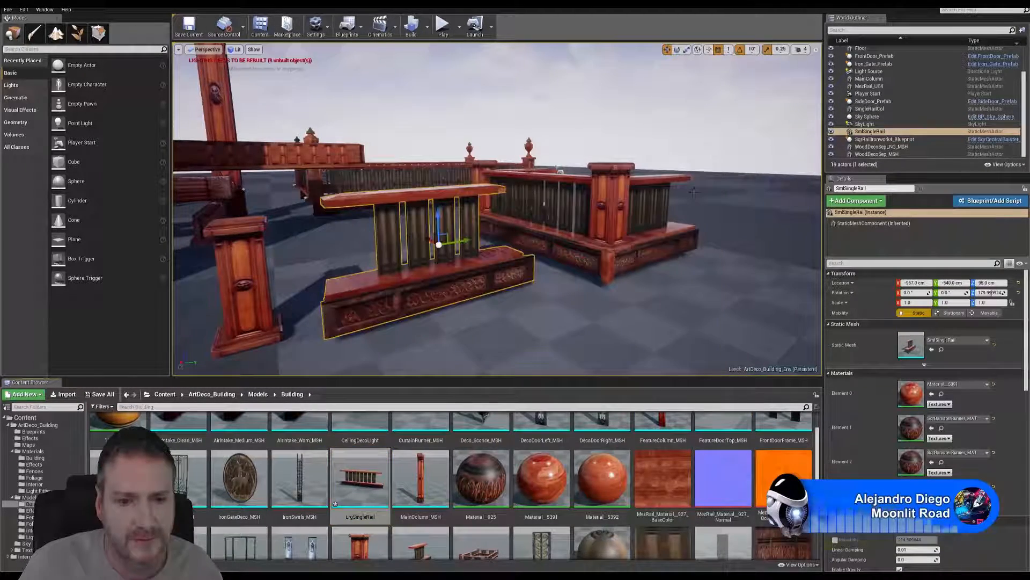
Open the LrgSingleRail mesh and assign Material__5391 to Element 0.
double_click(362, 486)
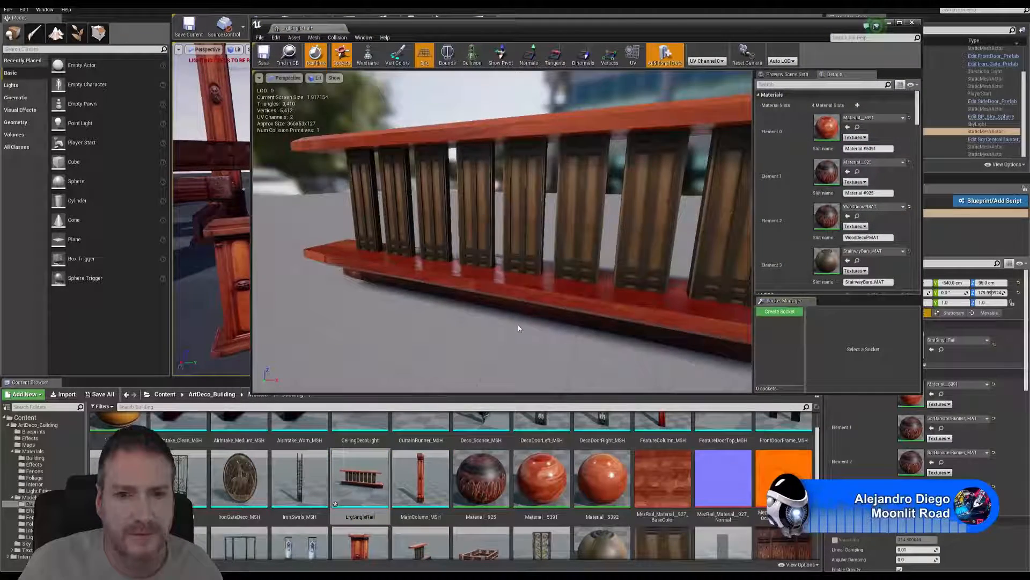
mouse_move(519, 328)
right_down()
mouse_move(359, 338)
mouse_move(536, 333)
right_up()
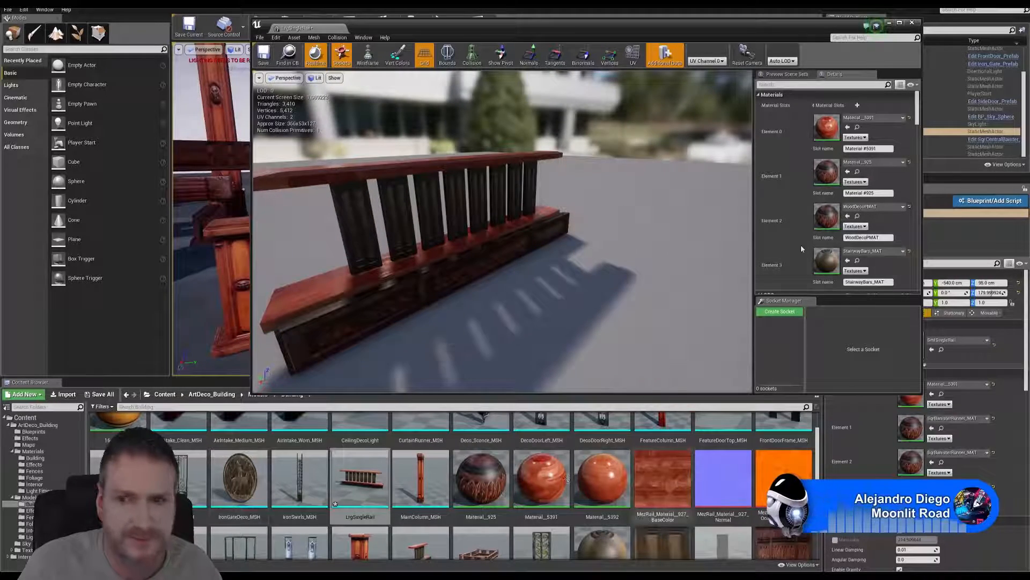
drag(539, 481, 833, 126)
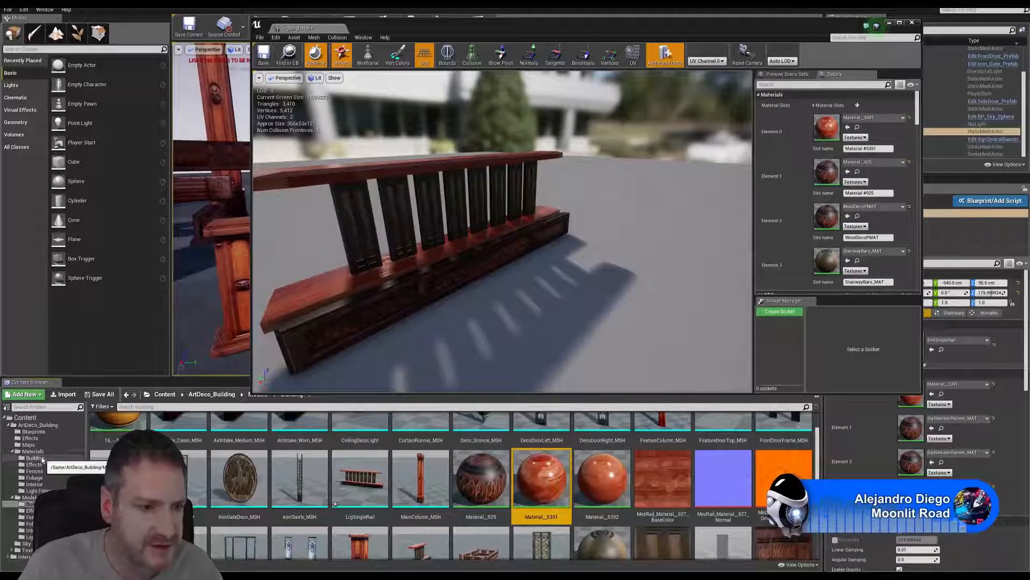
Assign SqrBanisterRunner_MAT to Elements 1 and 2 and StairwayBars_MAT to Element 3 of the long rail, and close its mesh editor.
click(35, 457)
drag(784, 475, 827, 219)
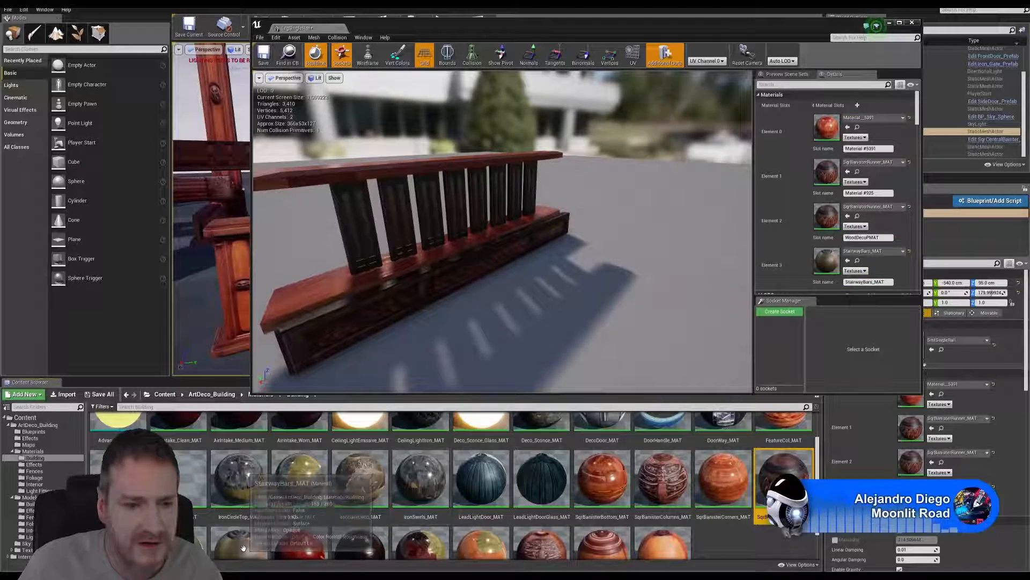
drag(239, 542, 826, 262)
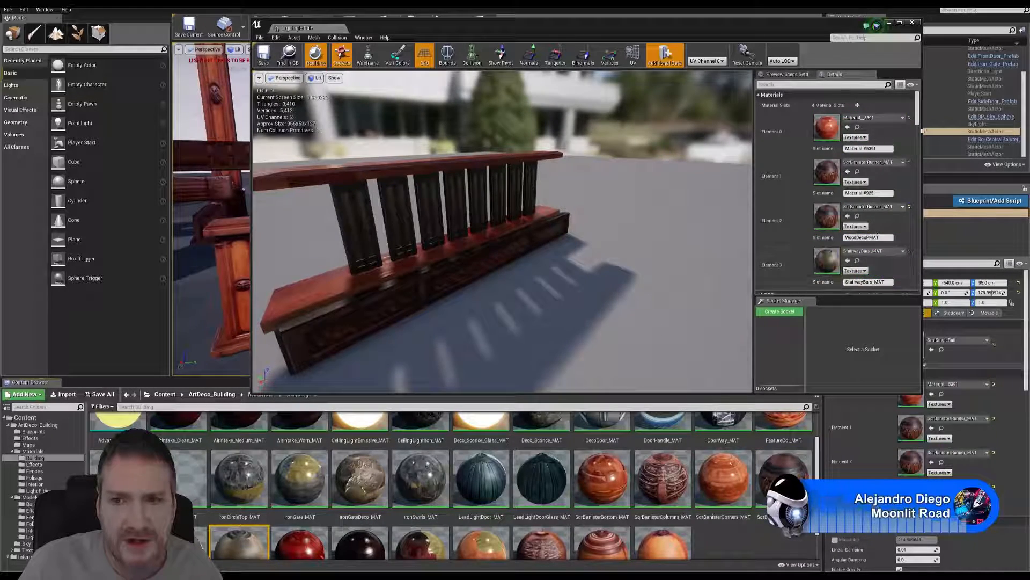
drag(919, 122, 919, 136)
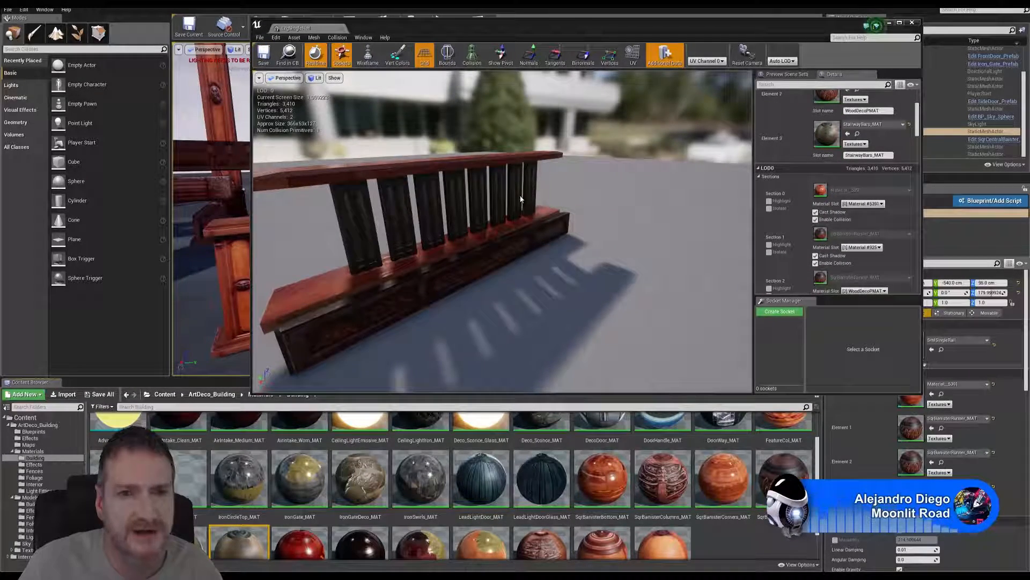
click(912, 23)
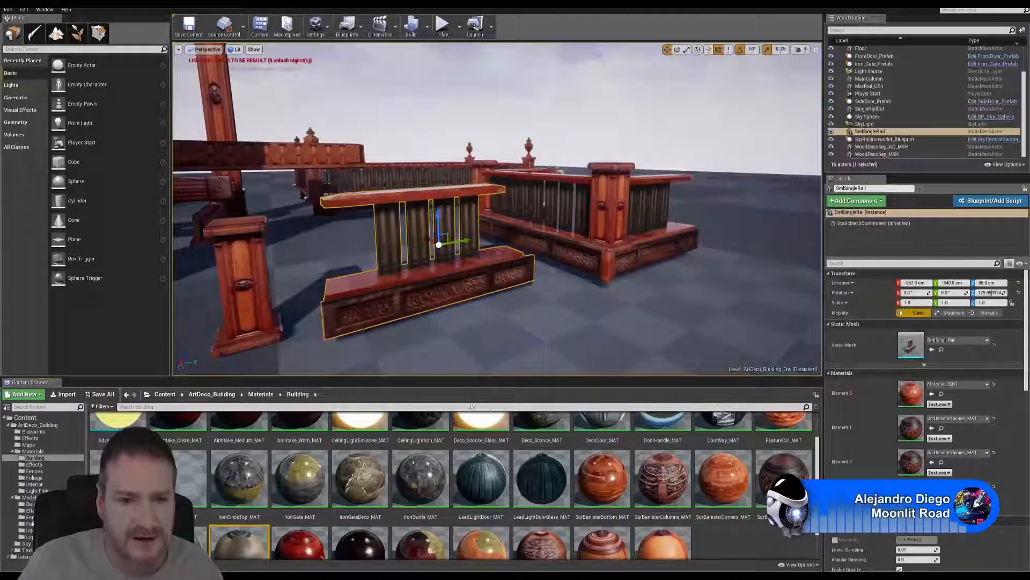
Place LrgSingleRail from Models/Building in the level and rotate it to about -90° around the vertical axis.
click(31, 503)
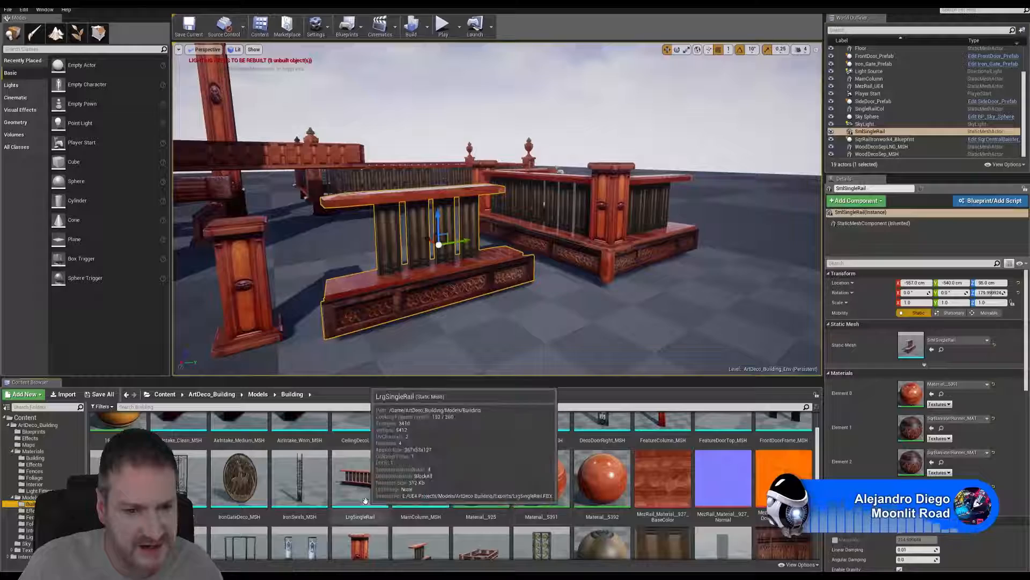
click(360, 477)
drag(618, 322, 673, 201)
mouse_move(513, 244)
right_down()
mouse_move(558, 243)
mouse_move(499, 243)
mouse_move(513, 243)
right_up()
right_drag(537, 333, 525, 304)
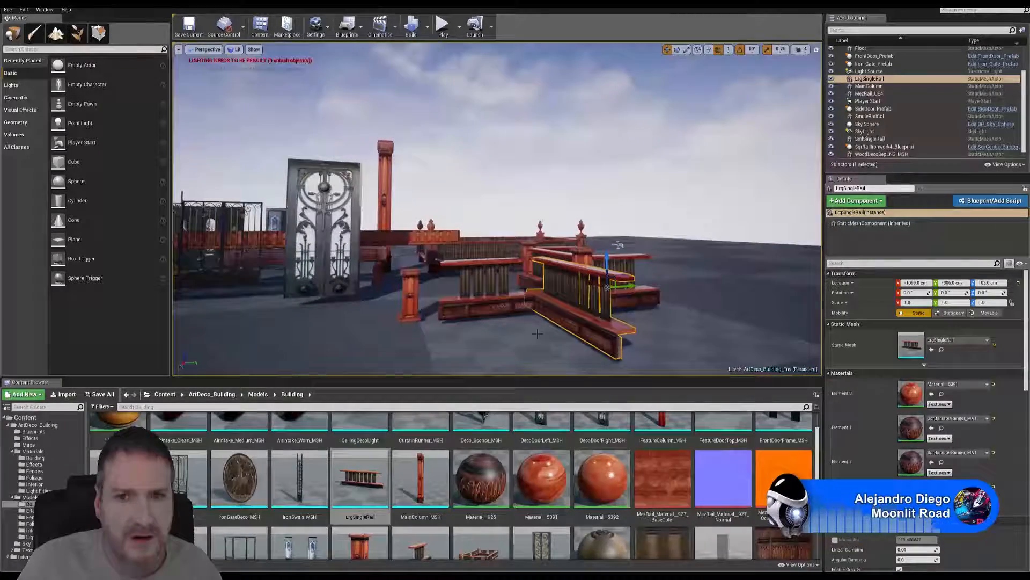
click(677, 49)
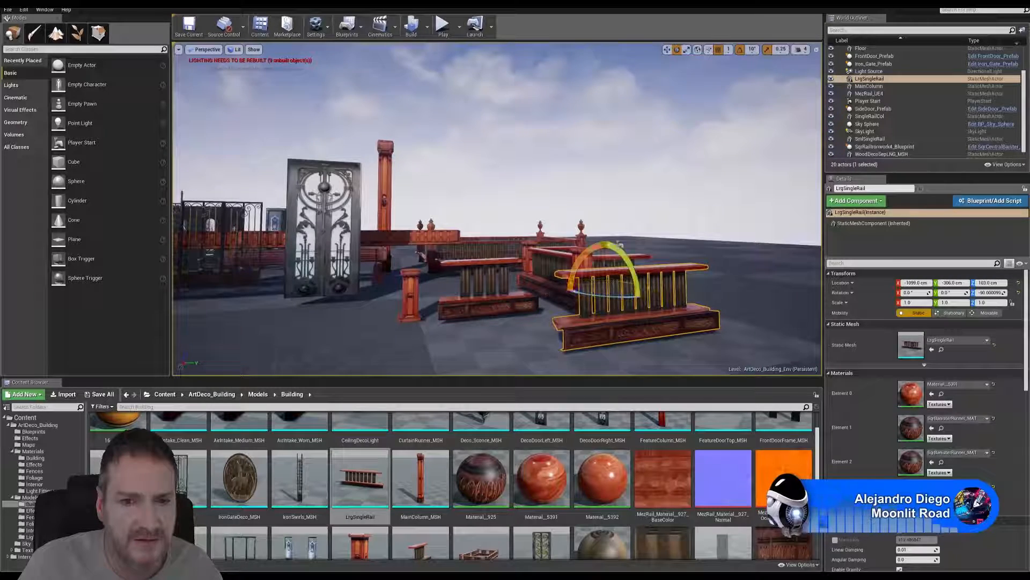
click(666, 50)
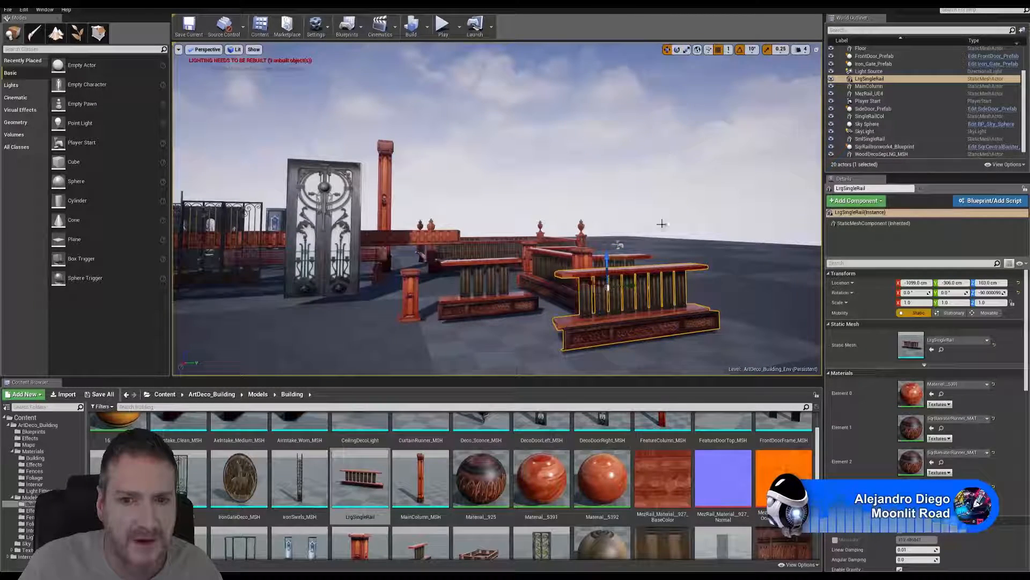
Move the long rail to the free side of the single post, in line with the short rail, and deselect it.
drag(630, 285, 287, 296)
right_drag(288, 295, 317, 320)
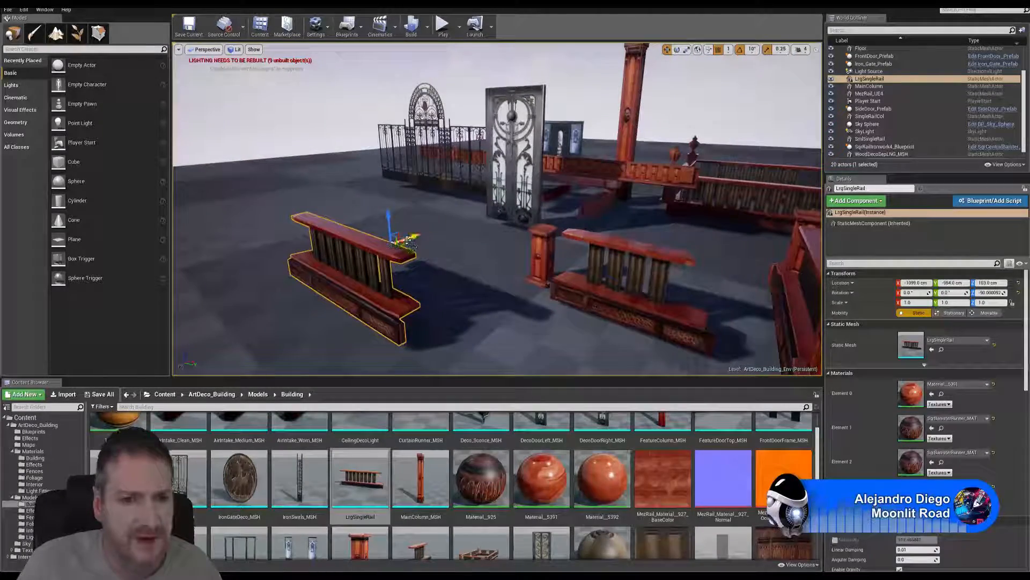
drag(404, 235, 489, 179)
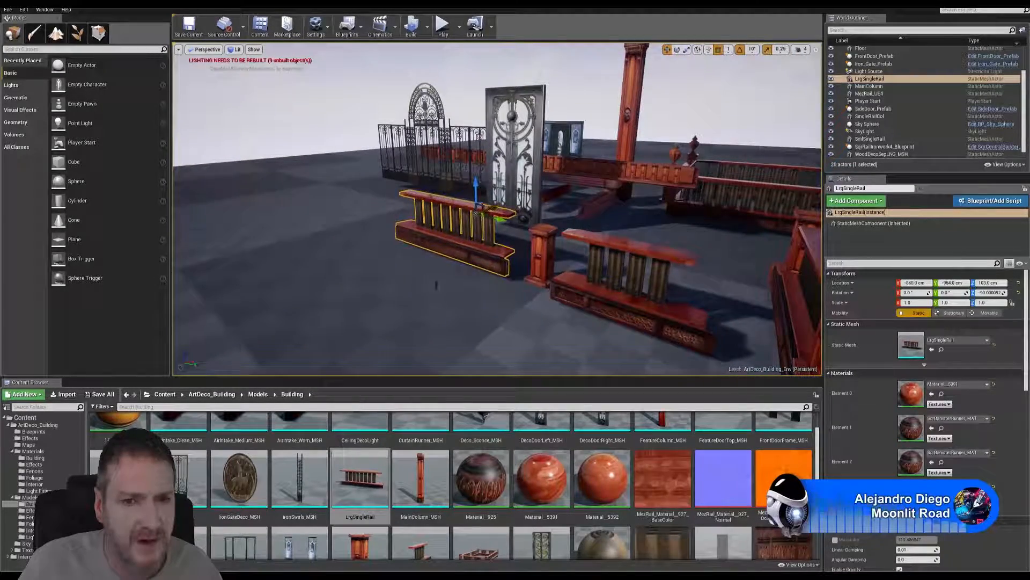
right_drag(436, 285, 491, 250)
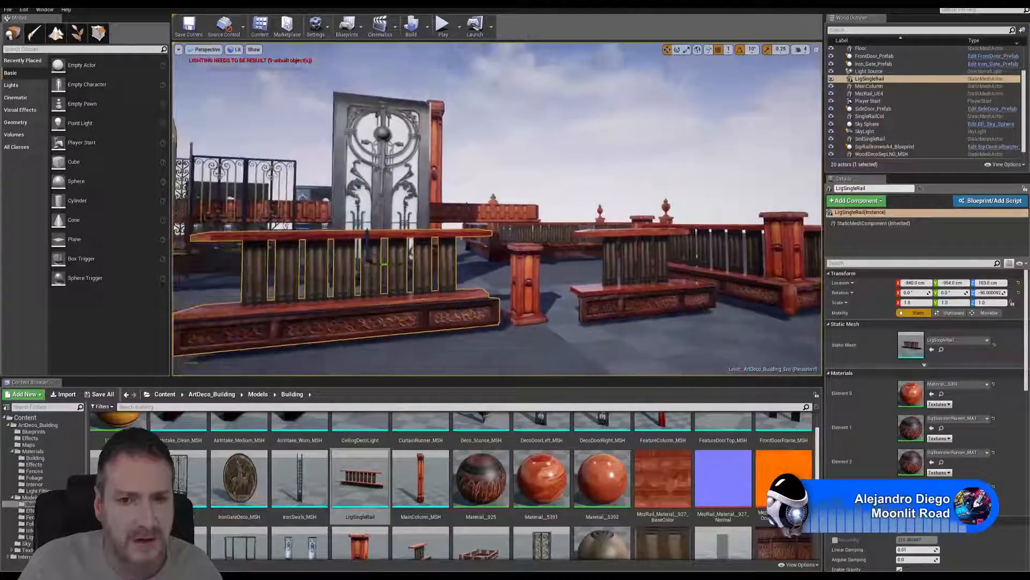
key(Escape)
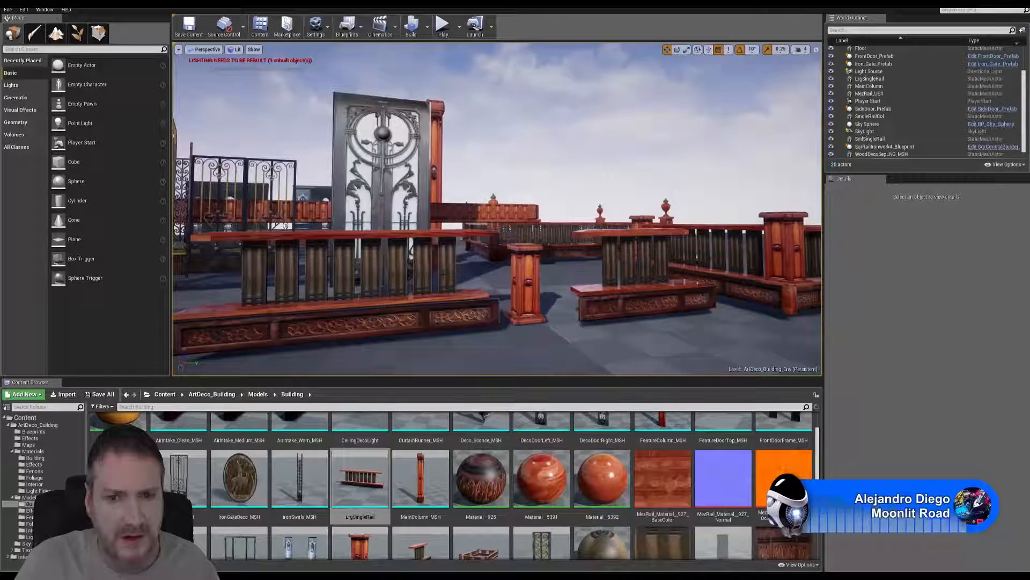
right_drag(443, 274, 556, 261)
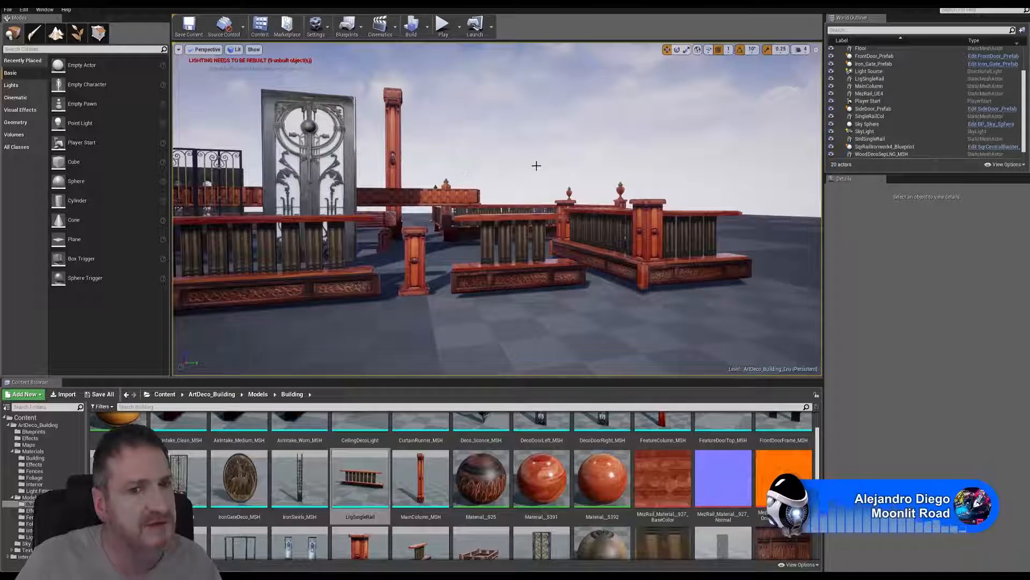
right_drag(505, 165, 419, 168)
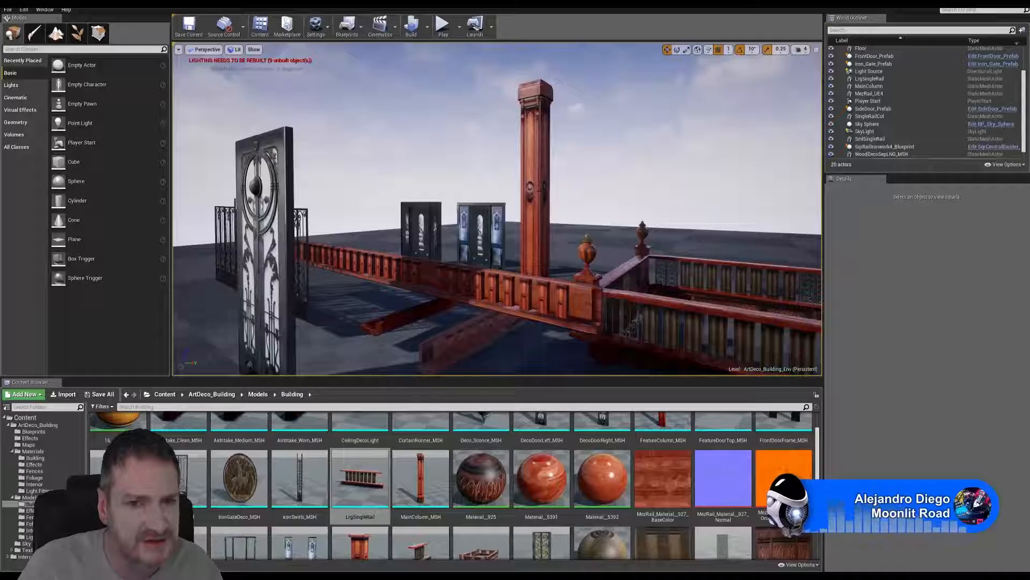
right_drag(455, 347, 475, 353)
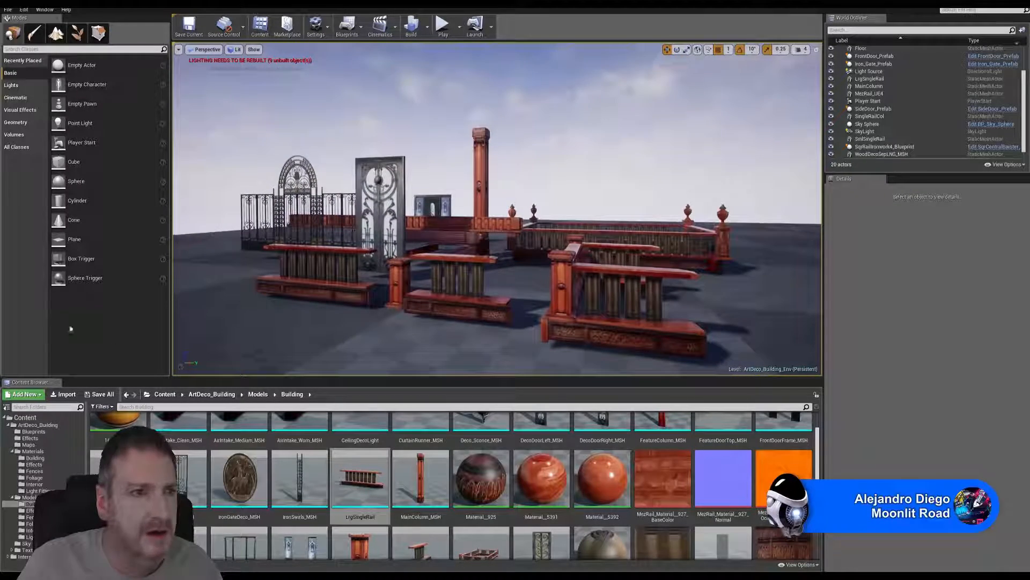
Save the work in Unreal, switch to 3ds Max and end the isolation of the railing parts to show the whole scene.
click(9, 10)
click(24, 80)
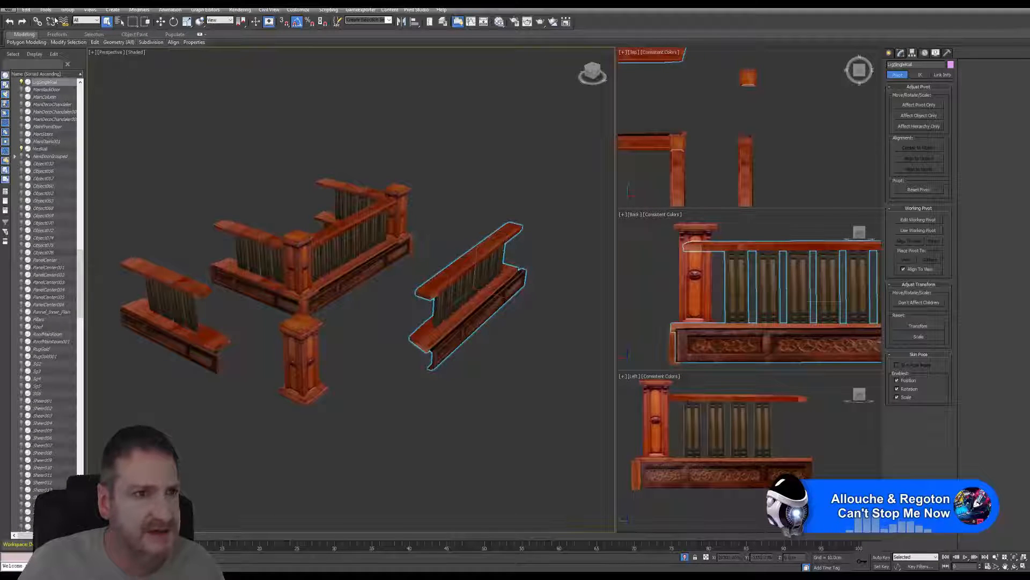
click(46, 9)
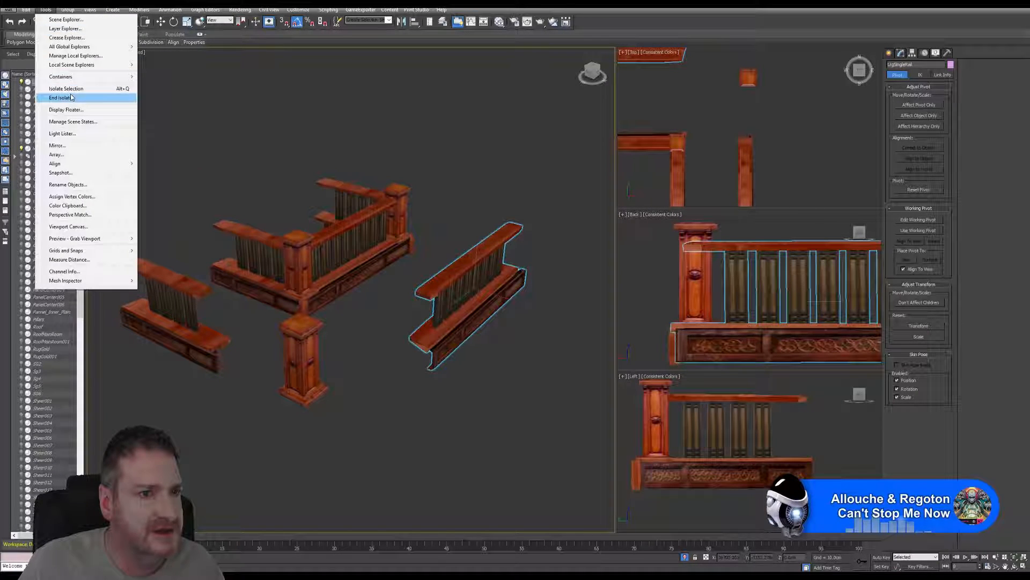
click(71, 97)
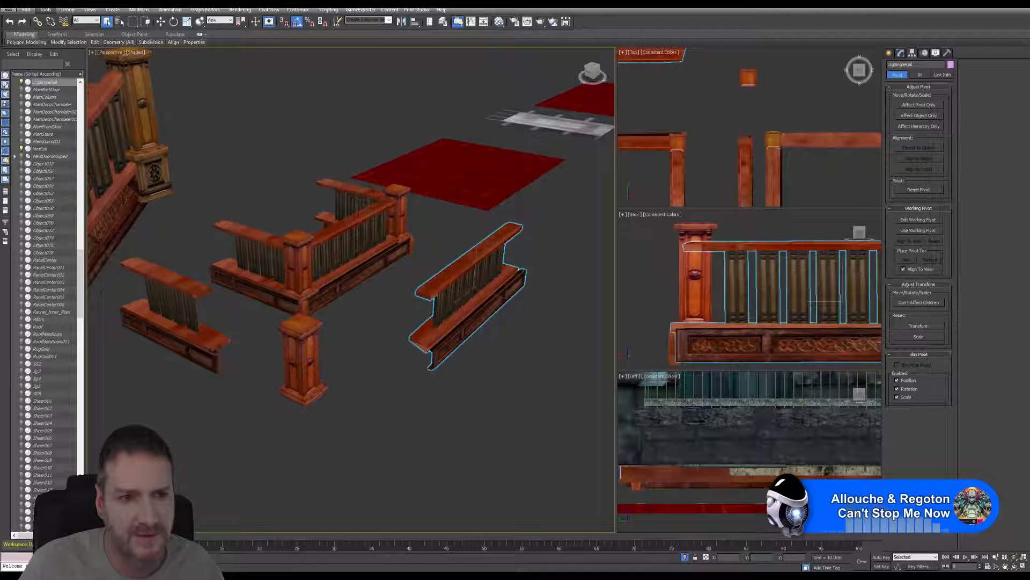
Select the balcony railing together with its separated rails and post, and move the group clear of the row of other models.
click(1014, 566)
drag(348, 256, 389, 293)
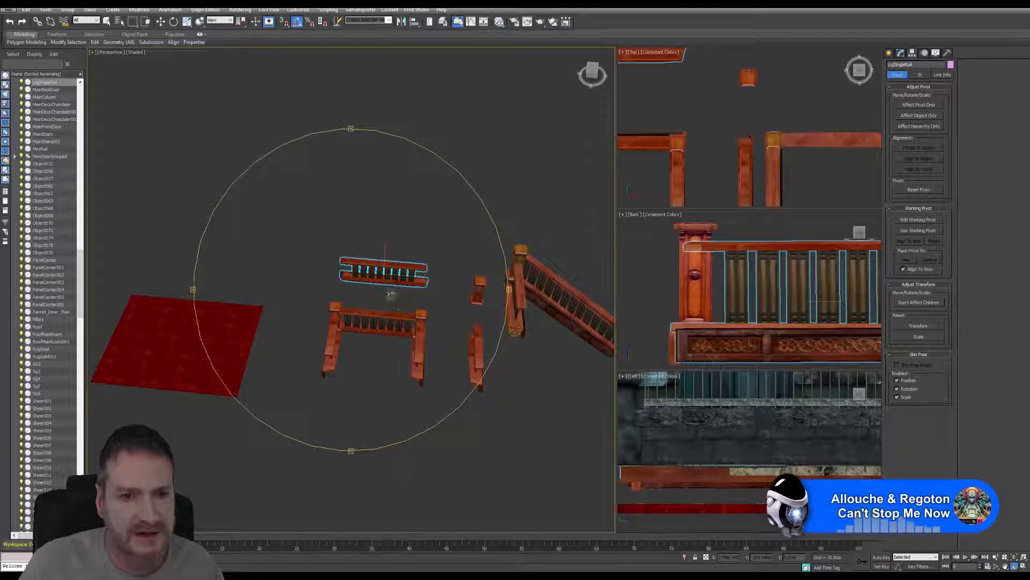
click(107, 23)
drag(478, 432, 490, 430)
scroll(743, 136, down, 3)
scroll(742, 136, down, 5)
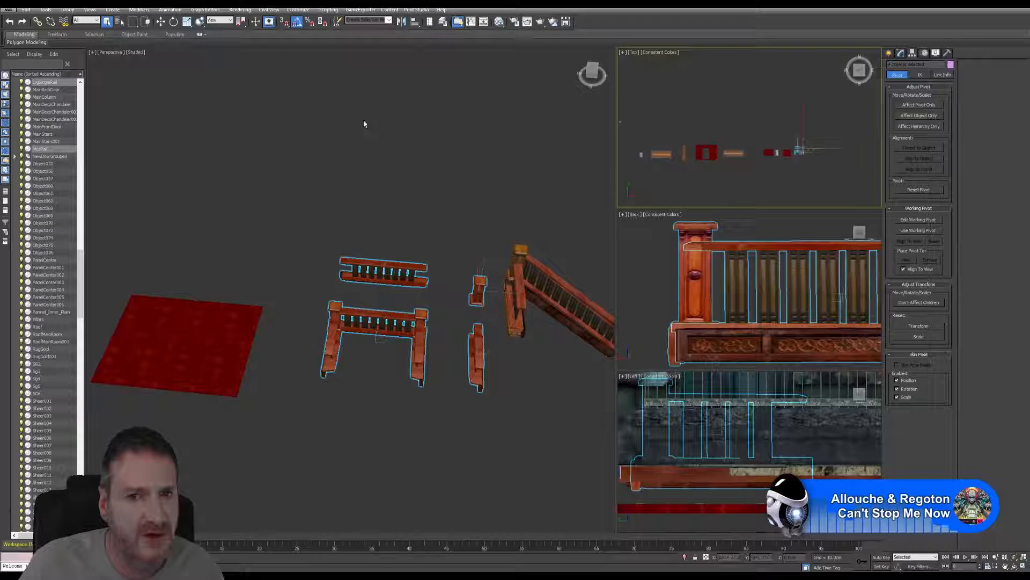
click(163, 23)
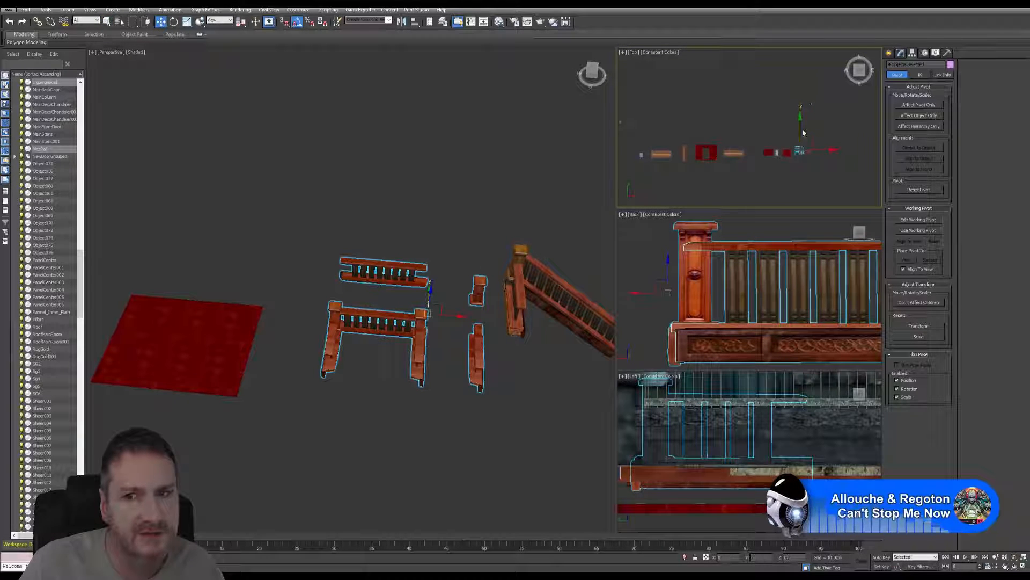
drag(803, 133, 806, 99)
Examine the stair banister set beside the red floor pieces from above and from an angle.
middle_drag(461, 269, 501, 294)
scroll(458, 300, down, 7)
middle_drag(324, 275, 518, 277)
scroll(401, 305, down, 6)
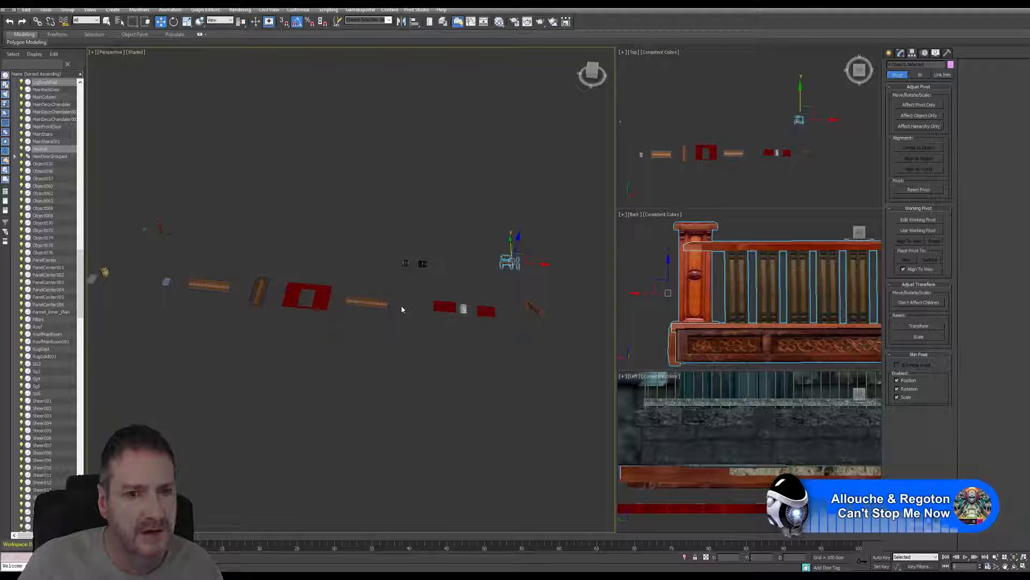
middle_drag(262, 320, 478, 308)
middle_drag(521, 310, 496, 286)
scroll(488, 286, up, 5)
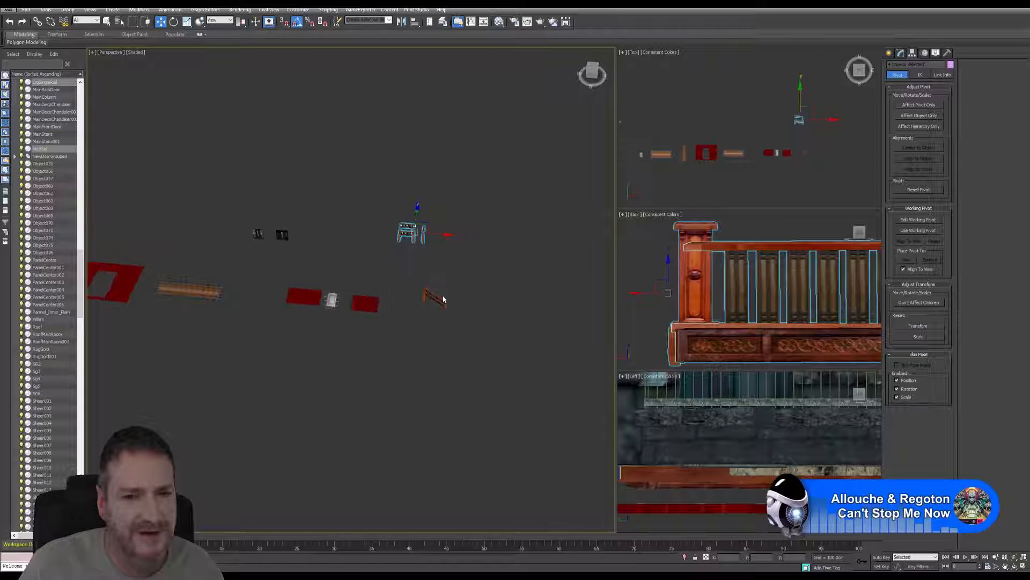
scroll(457, 289, up, 2)
scroll(457, 288, up, 2)
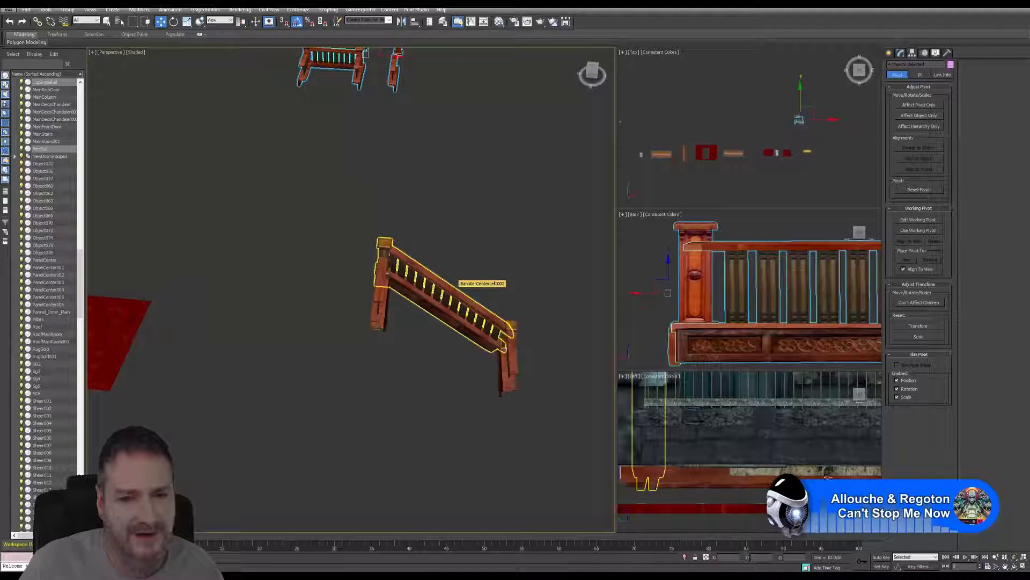
click(1015, 567)
drag(406, 290, 445, 338)
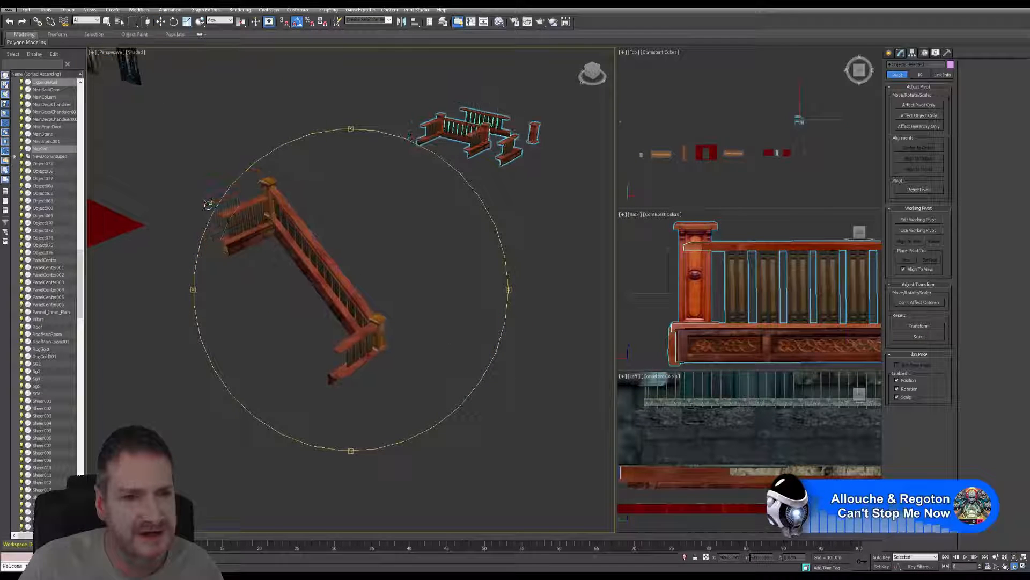
drag(396, 215, 390, 214)
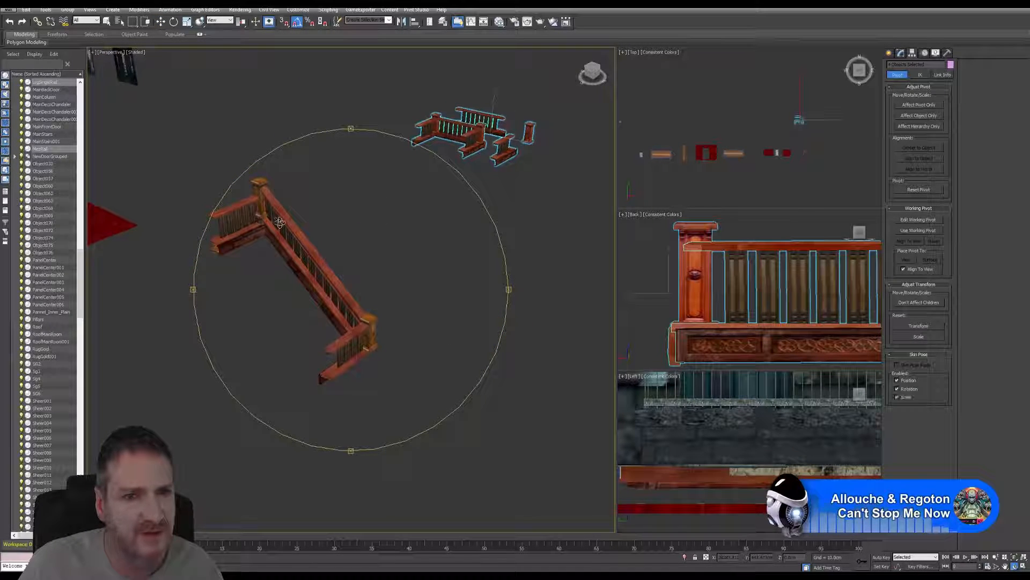
click(108, 23)
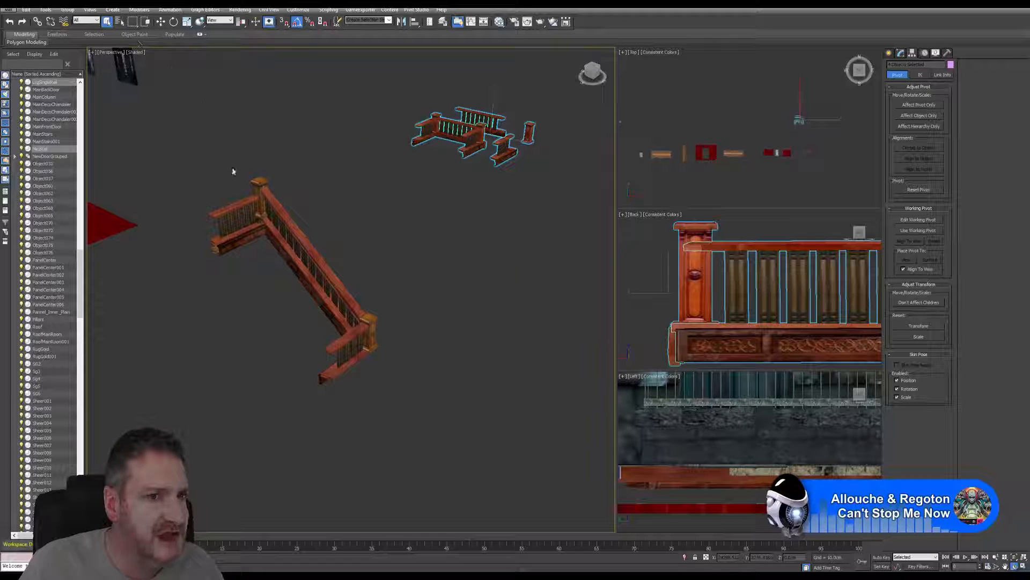
Inspect the stair banister's upper and lower end rails individually to see how they join the sloping section.
click(234, 208)
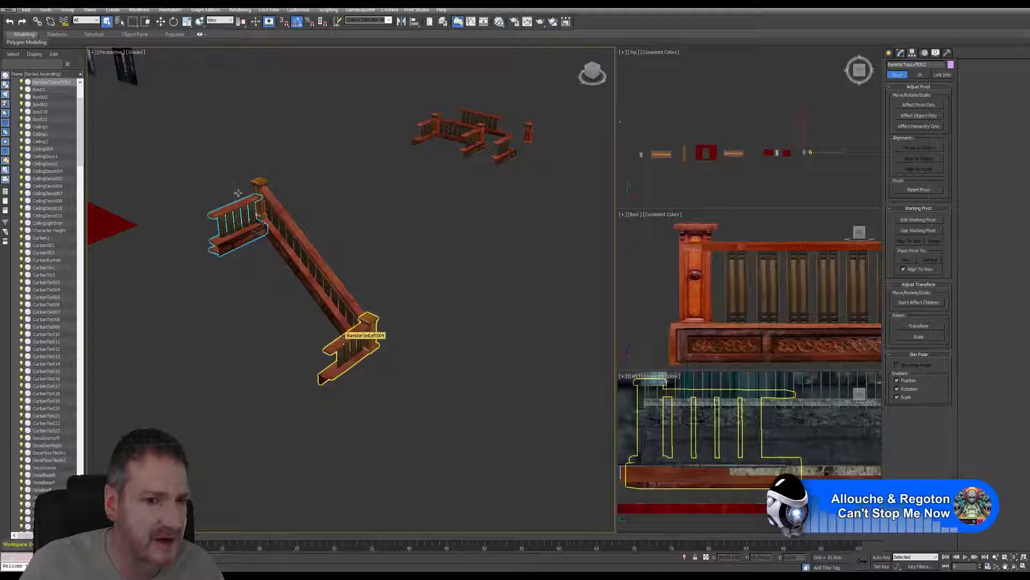
click(344, 337)
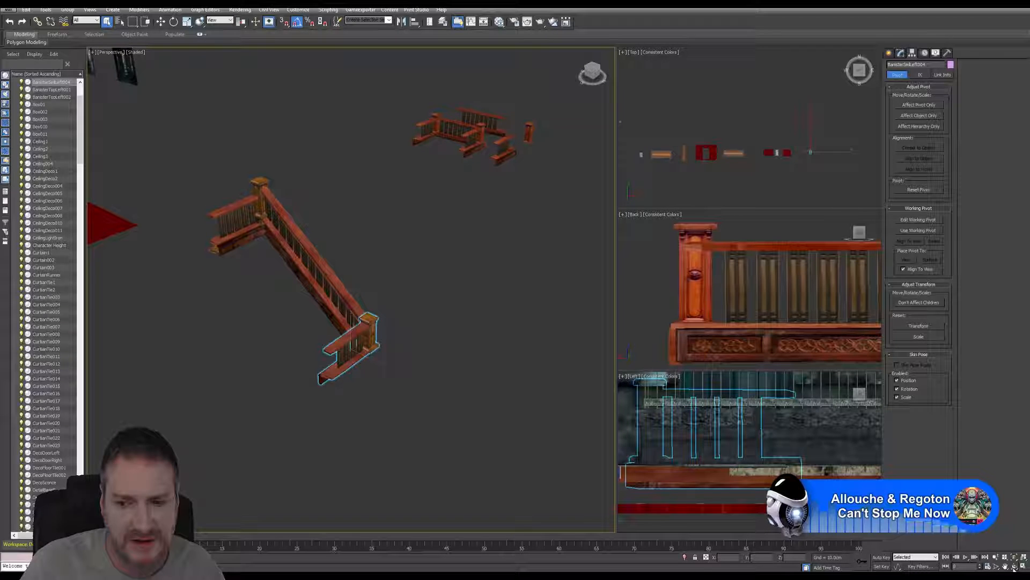
key(ctrl+r)
drag(445, 349, 213, 204)
scroll(259, 222, up, 7)
scroll(285, 214, down, 4)
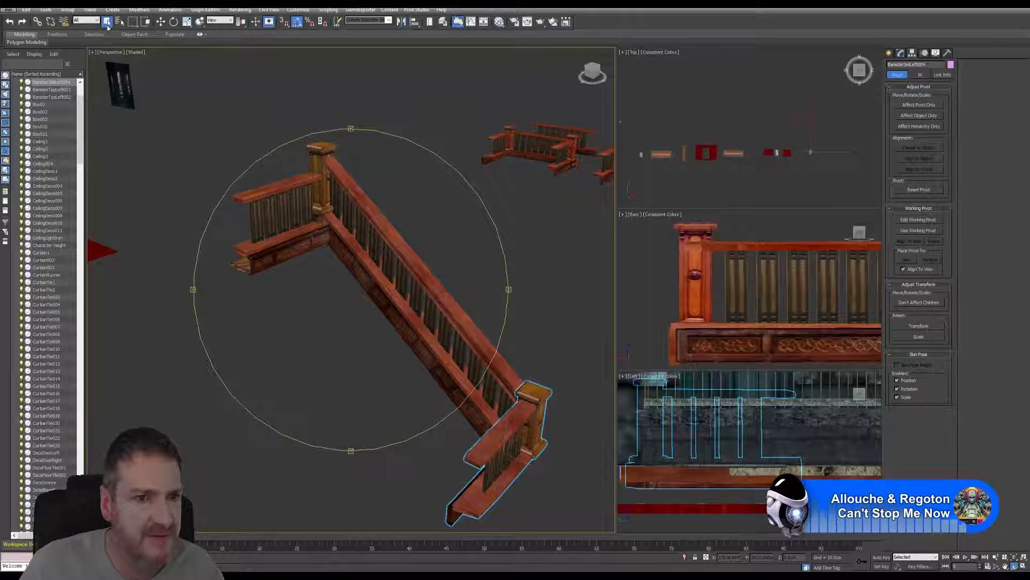
click(107, 21)
click(280, 247)
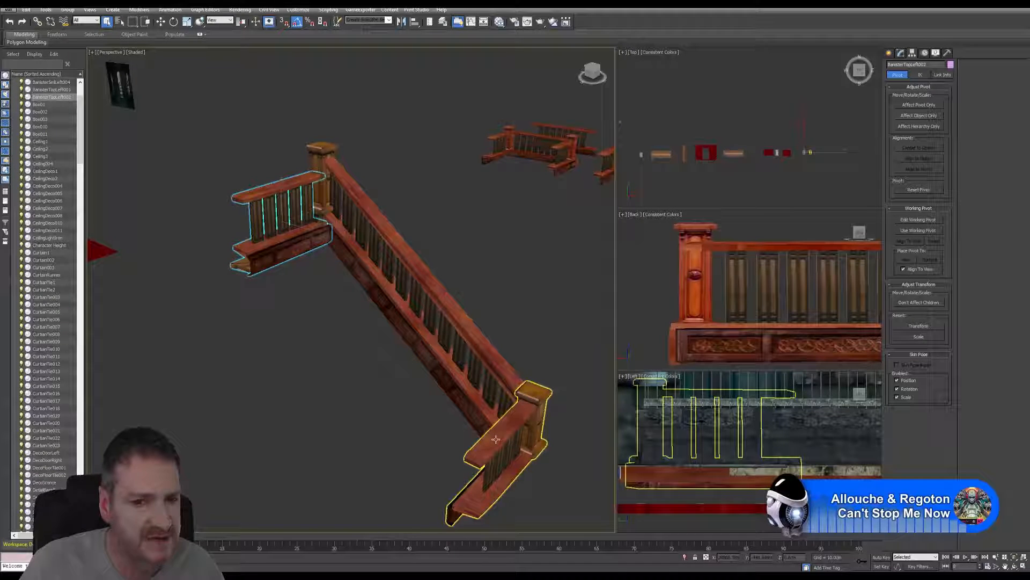
middle_drag(366, 328, 290, 312)
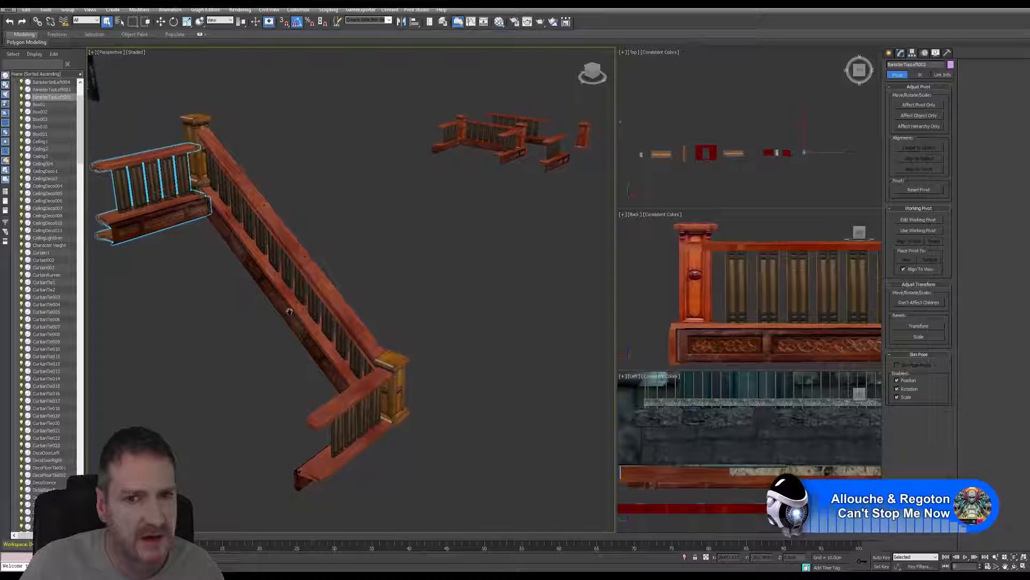
middle_drag(365, 177, 245, 220)
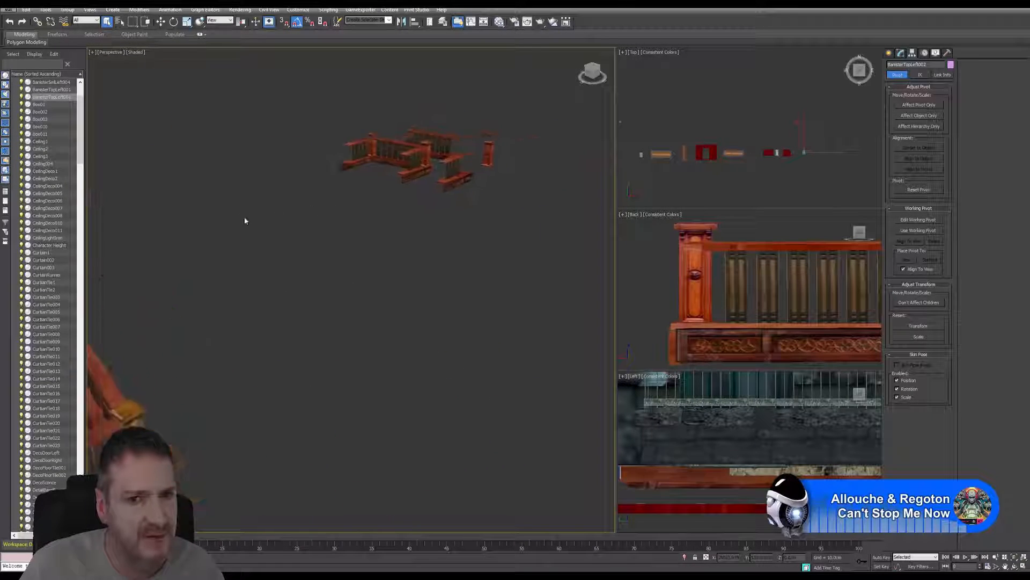
Inspect the separated short single rail of the balcony railing from the front and from above.
scroll(452, 171, up, 6)
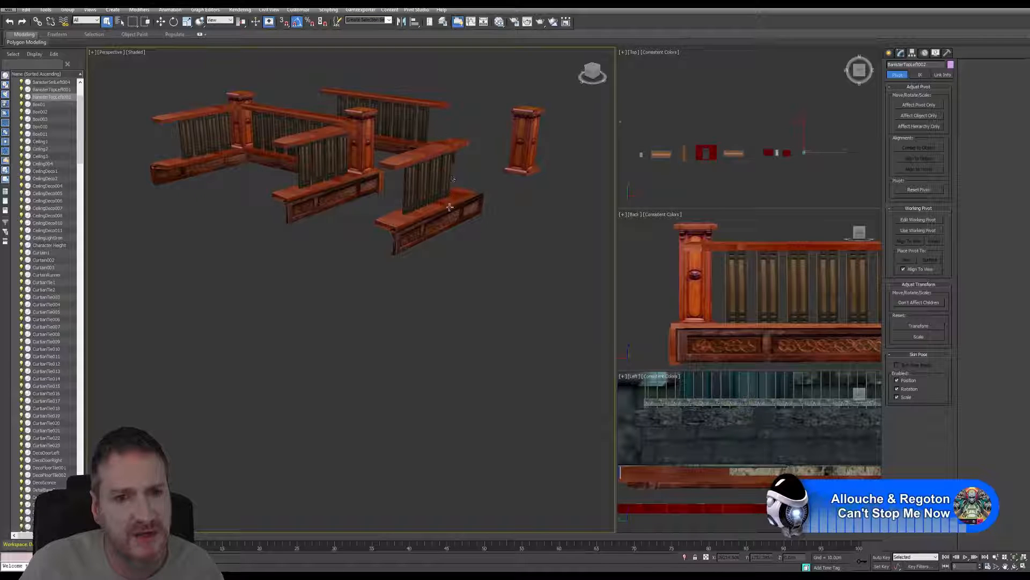
click(438, 159)
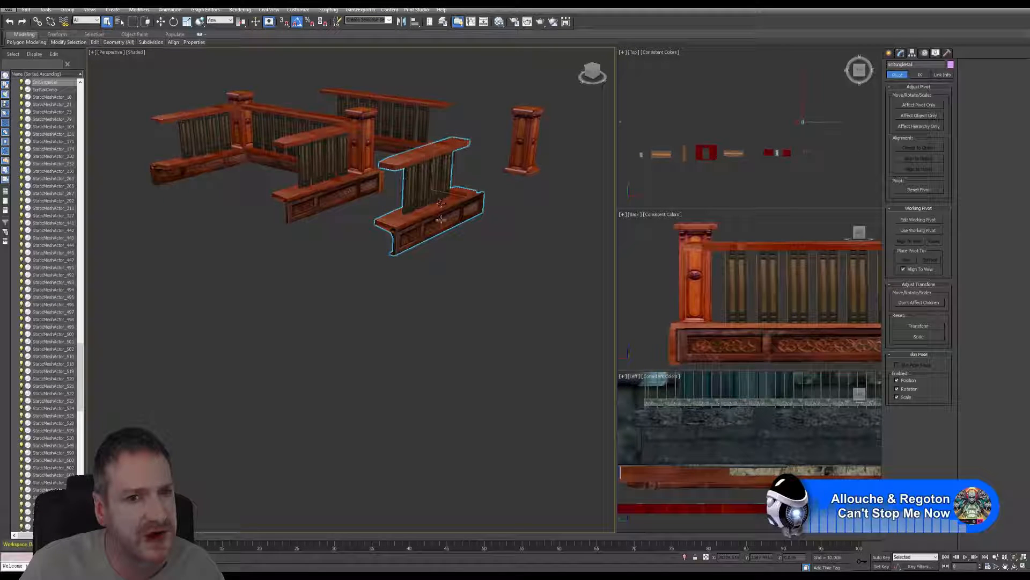
click(1014, 567)
drag(455, 271, 402, 248)
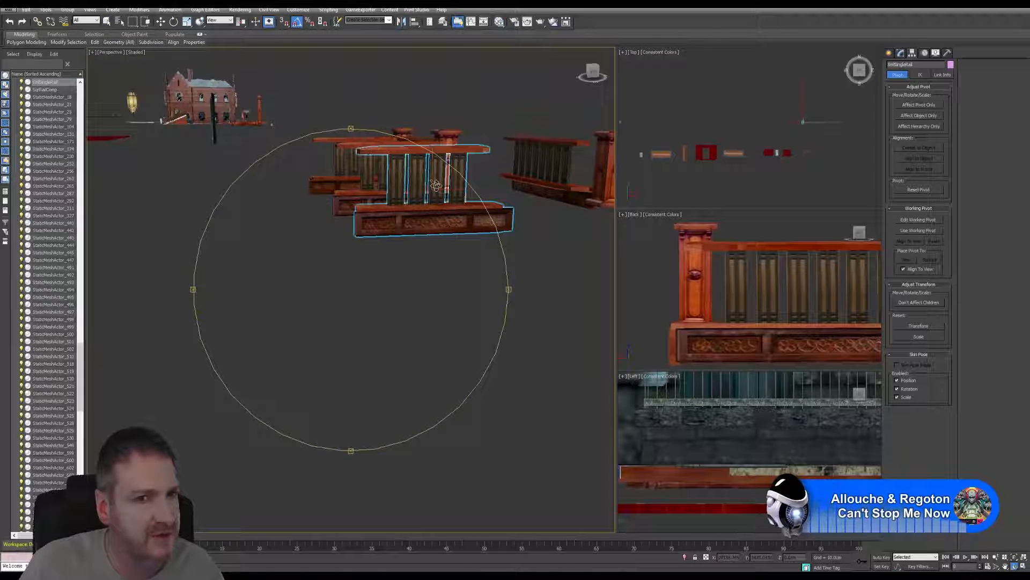
drag(401, 242, 400, 283)
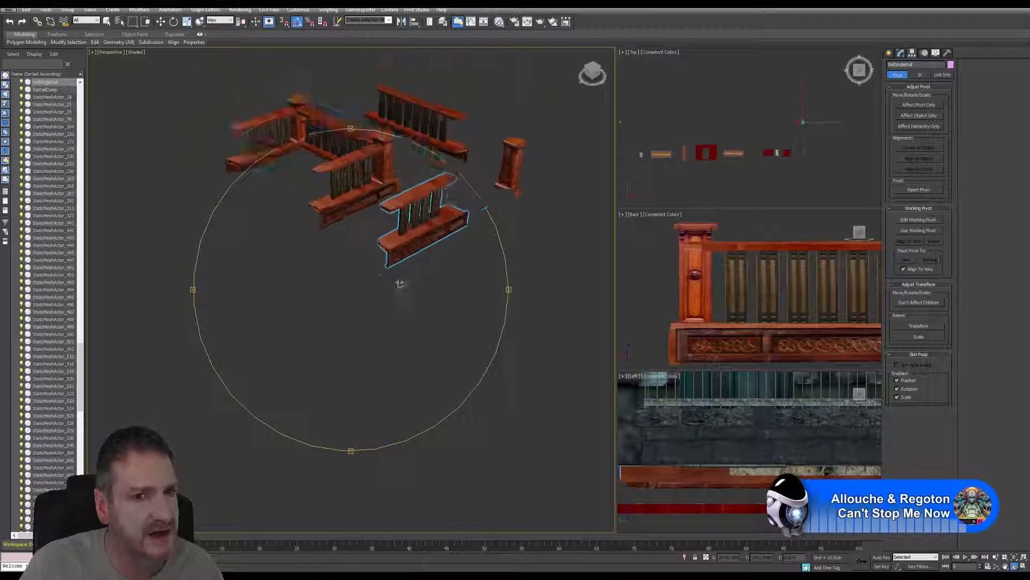
Check the stair banister's upper and lower end rails for reuse and select its sloping centre section.
scroll(399, 284, down, 5)
middle_drag(182, 370, 359, 327)
scroll(361, 337, up, 2)
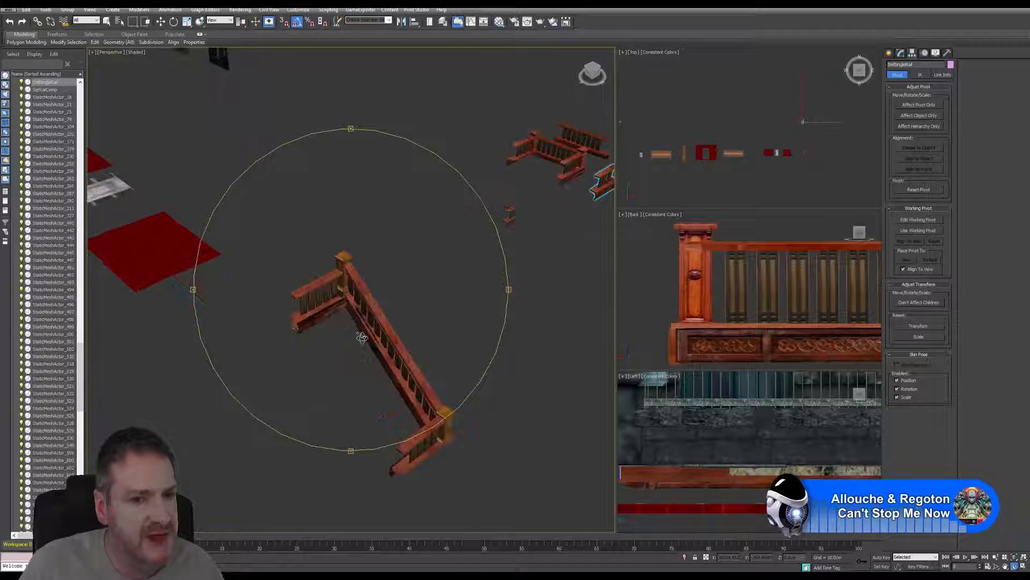
scroll(362, 337, up, 2)
drag(367, 316, 352, 295)
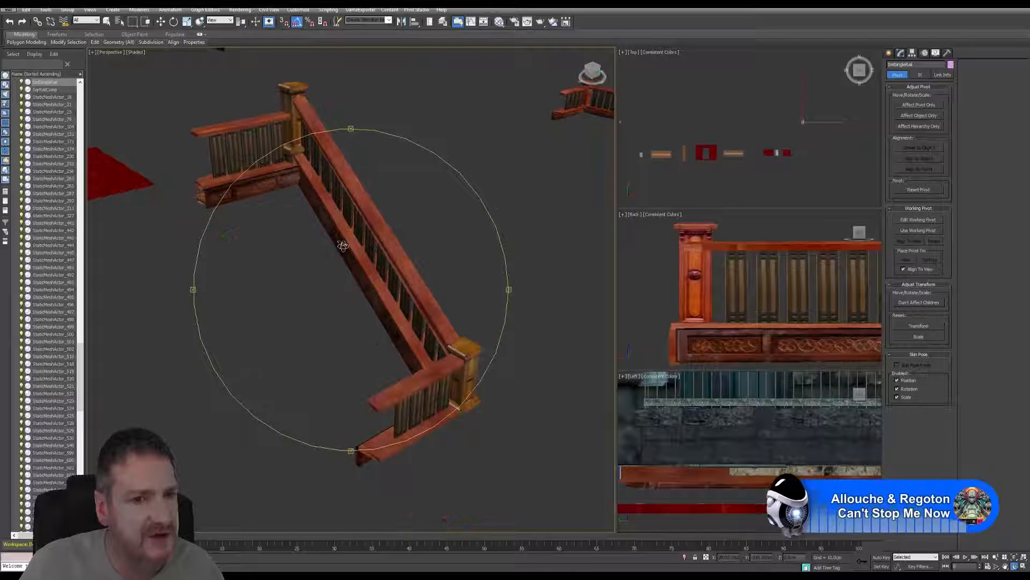
click(107, 22)
click(244, 153)
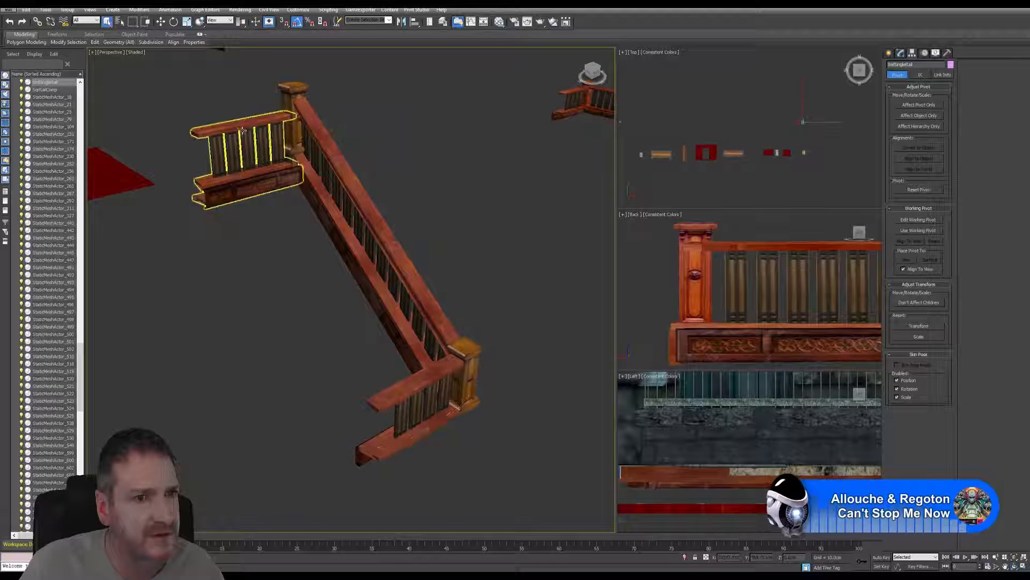
click(412, 402)
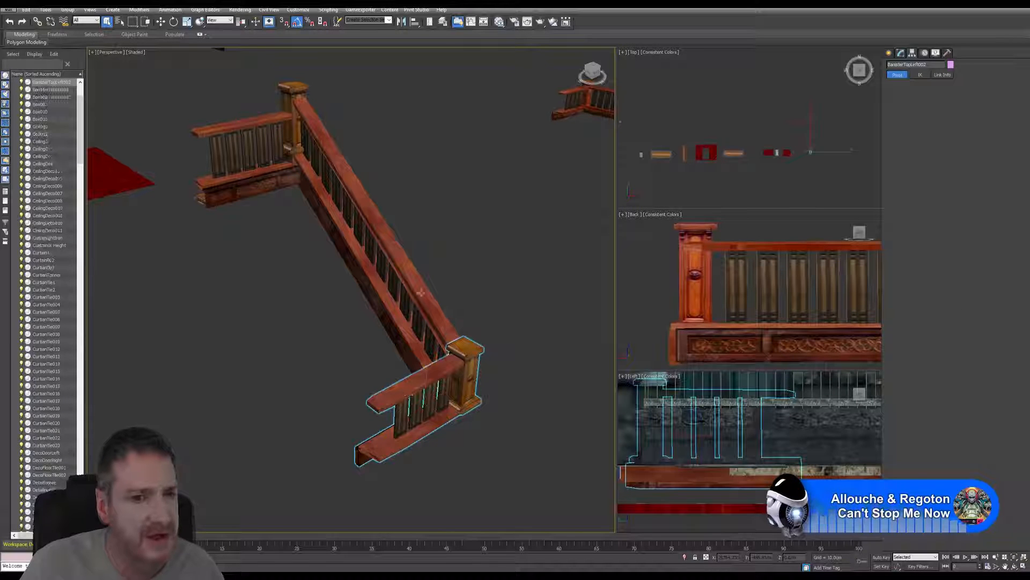
click(373, 213)
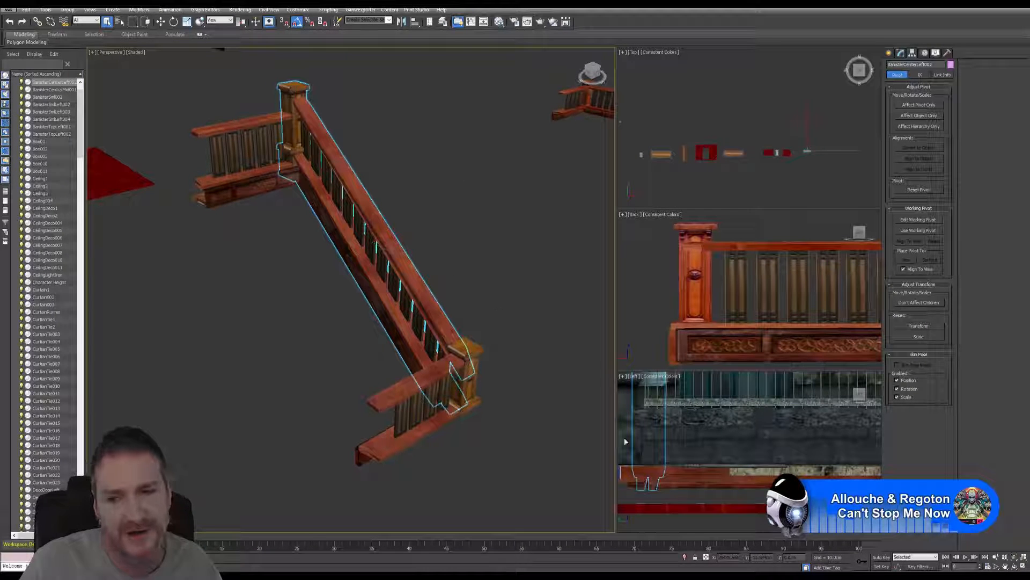
Switch to the desktop, play the Realtime 3D modeling reel video, and close the player to return to 3ds Max.
click(969, 5)
double_click(19, 72)
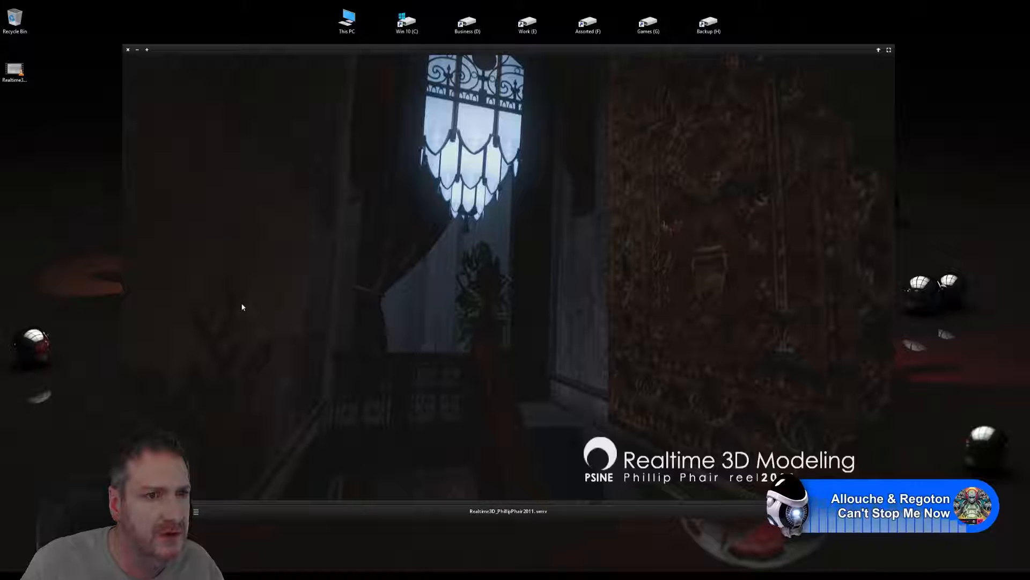
click(129, 51)
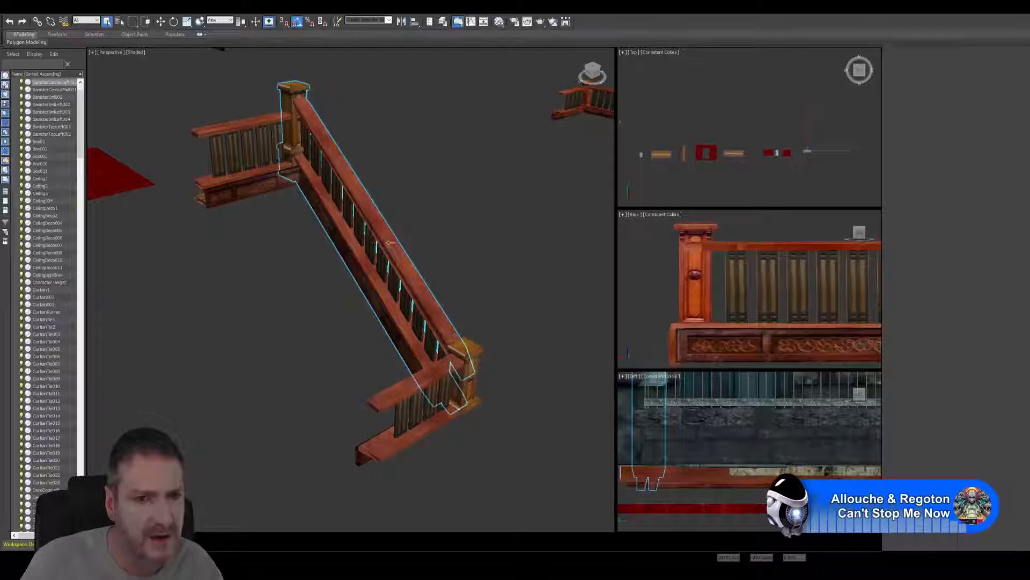
Isolate the sloping centre section of the stair banister with its attached upper post.
alt+middle_drag(440, 300, 457, 326)
scroll(311, 220, up, 5)
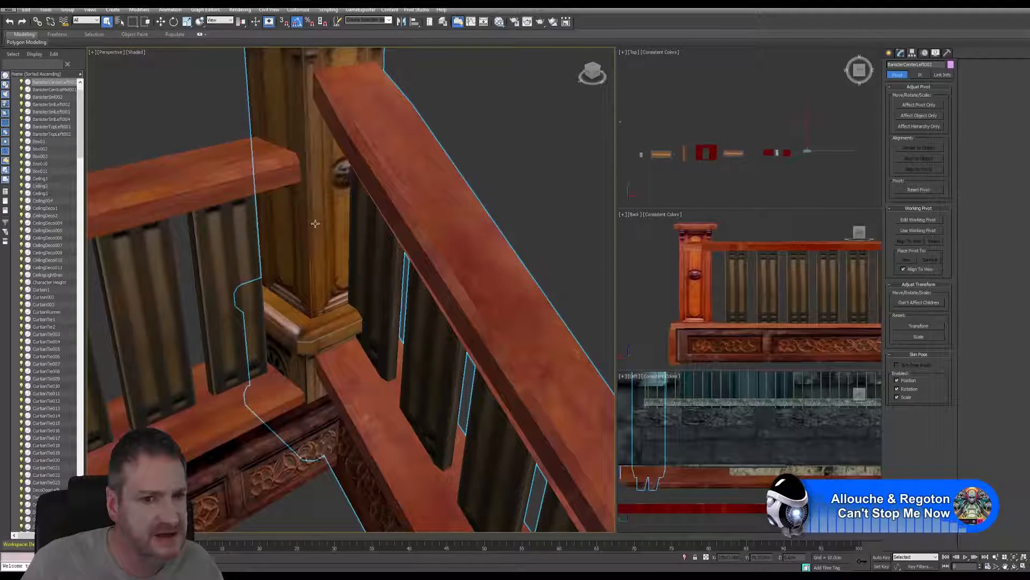
scroll(316, 223, down, 6)
middle_drag(321, 211, 446, 251)
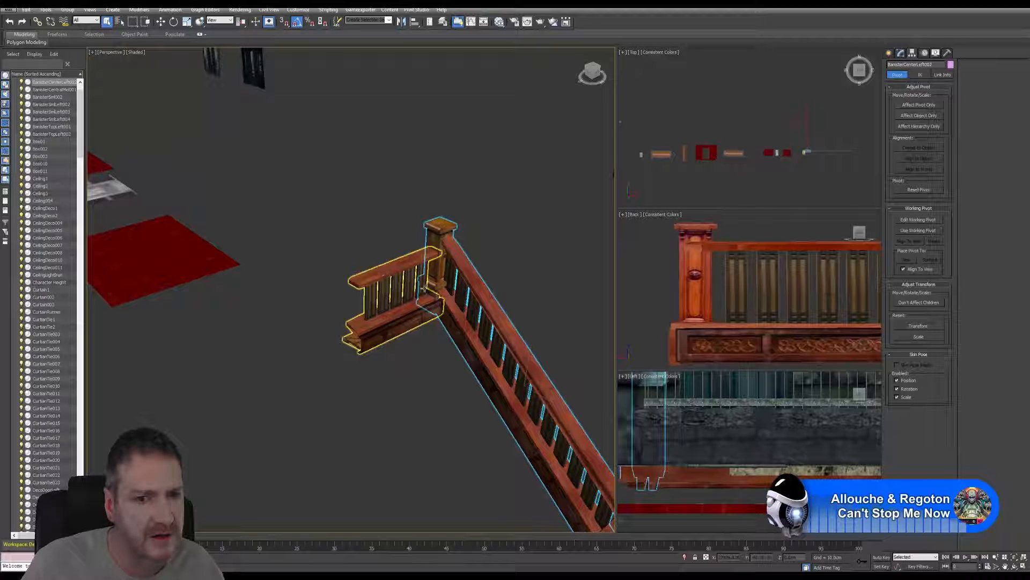
scroll(453, 239, down, 4)
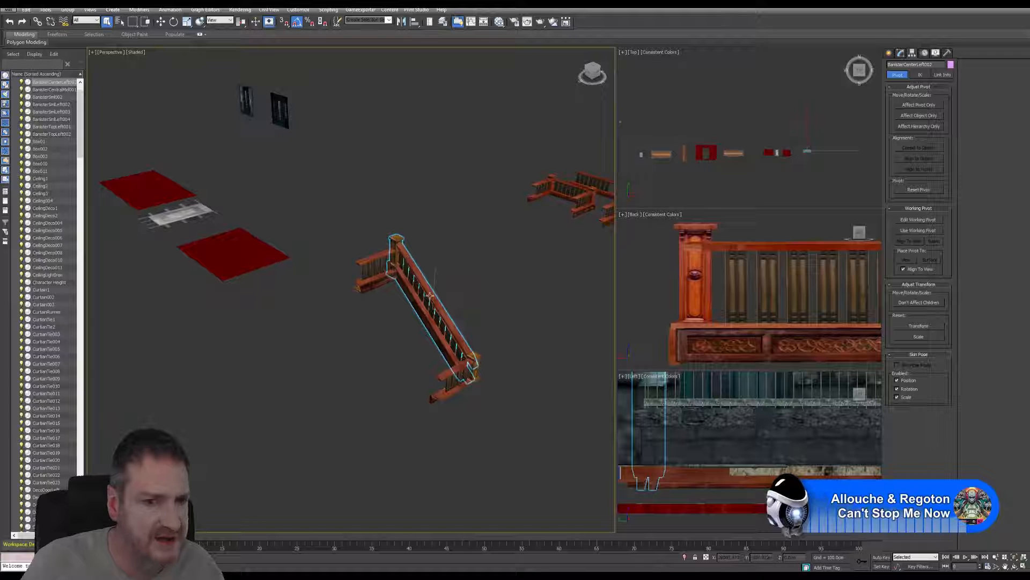
click(45, 9)
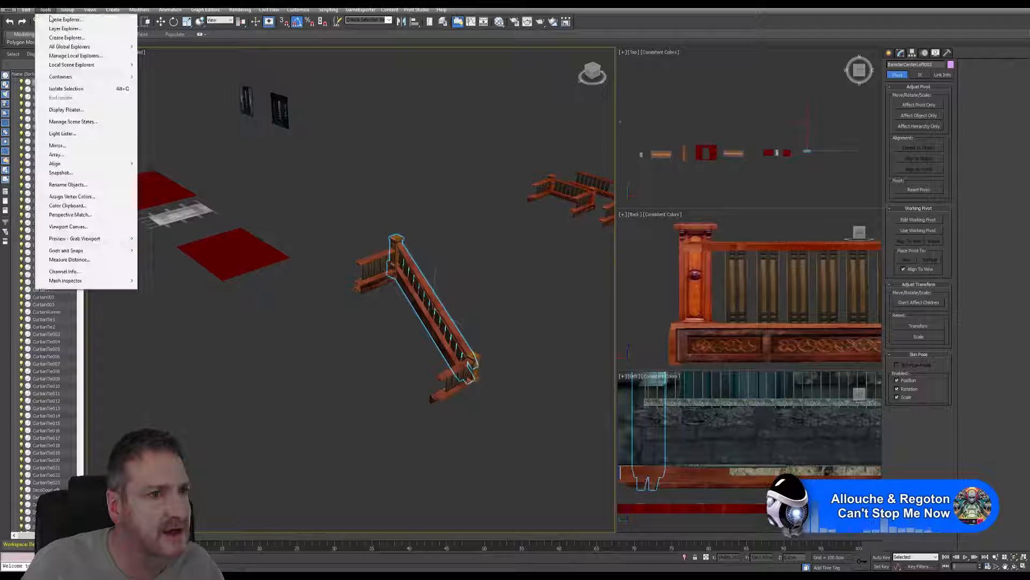
click(66, 88)
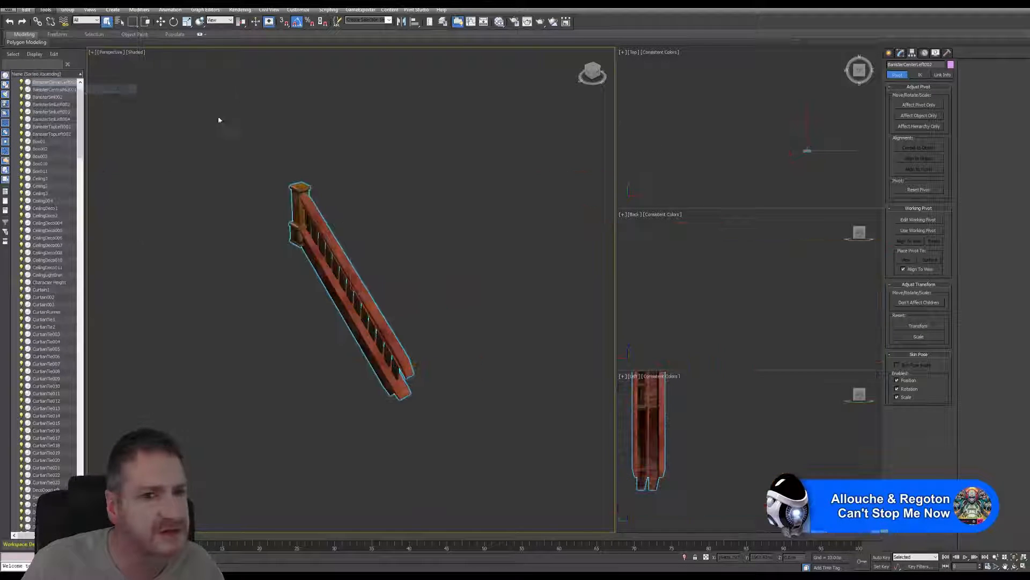
Examine the isolated sloping banister from the other side, especially its post and the rail joints.
click(1014, 567)
drag(424, 323, 329, 290)
middle_drag(429, 269, 393, 286)
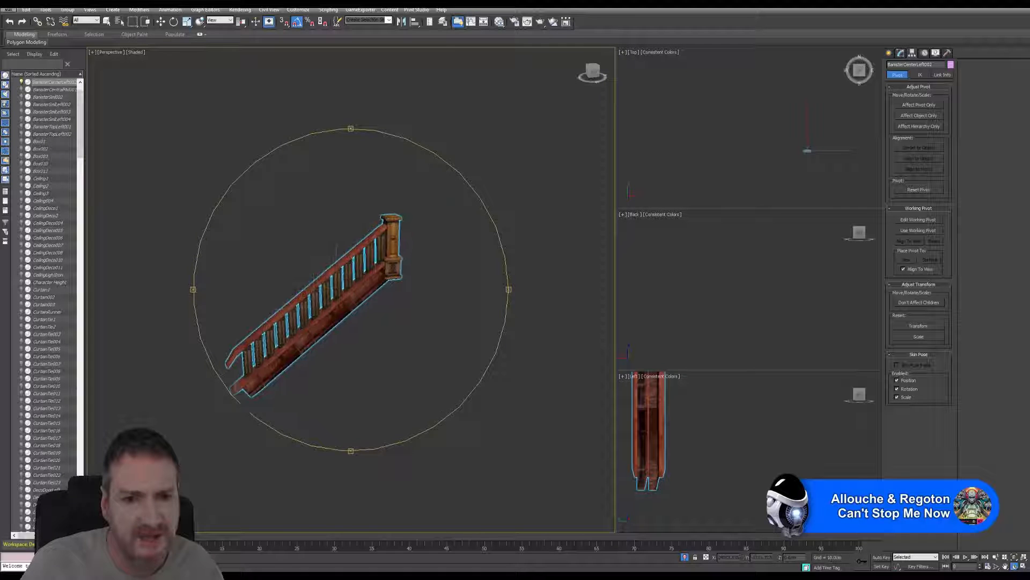
scroll(416, 157, up, 6)
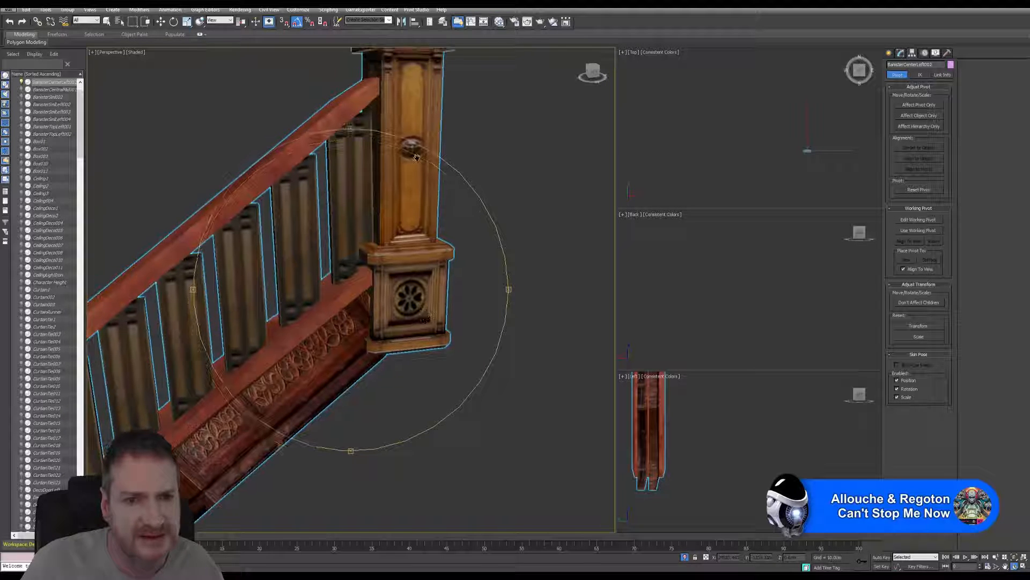
scroll(417, 157, down, 5)
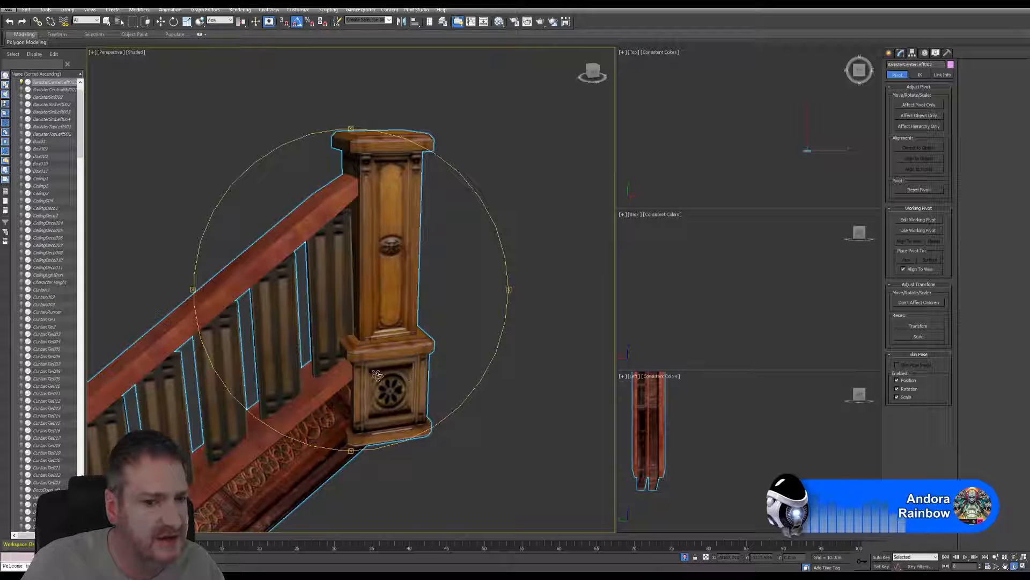
scroll(377, 374, down, 6)
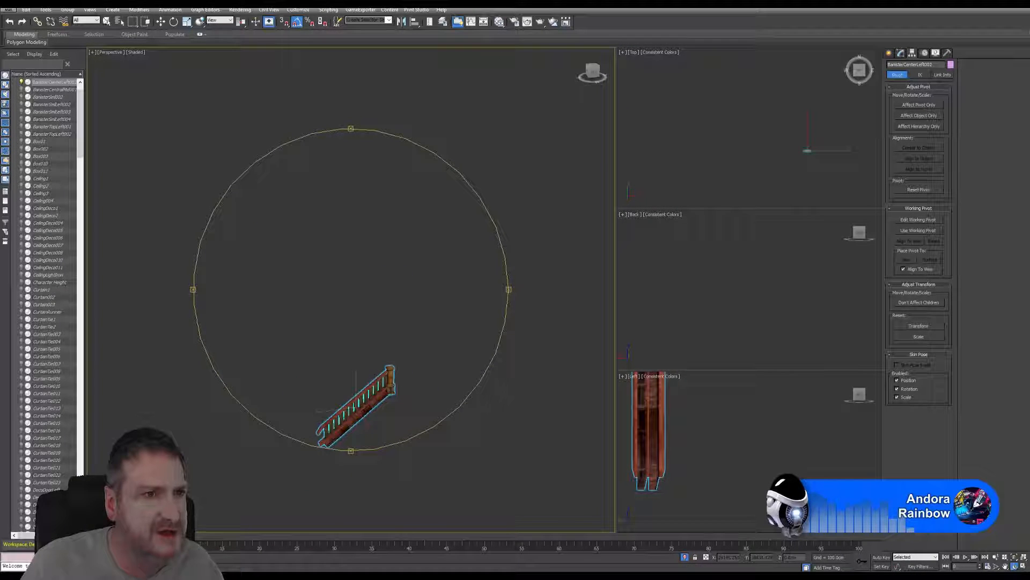
End the banister isolation, locate the tall main wooden column among the scene's spare parts and isolate it.
click(46, 10)
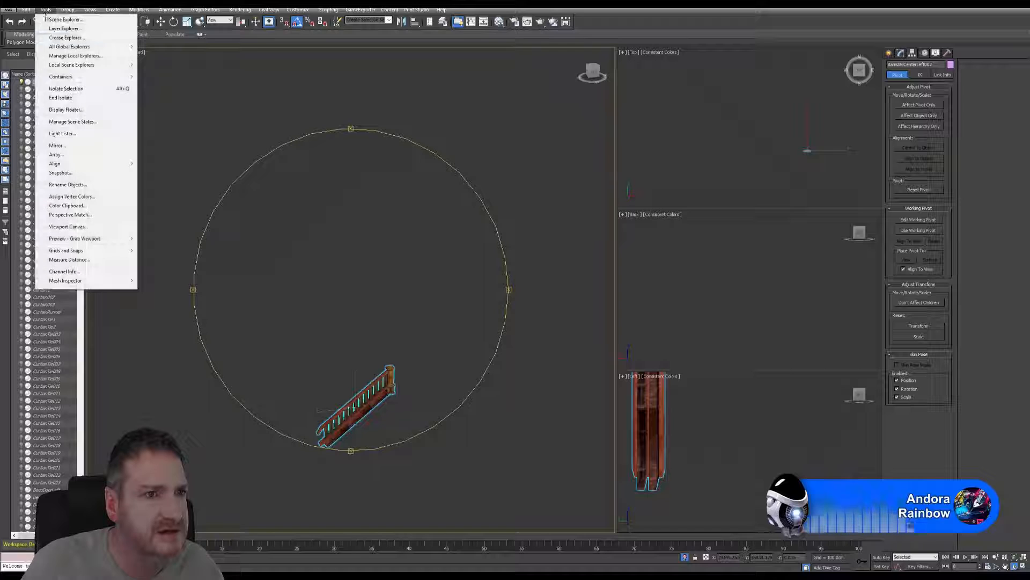
click(61, 98)
drag(256, 208, 440, 319)
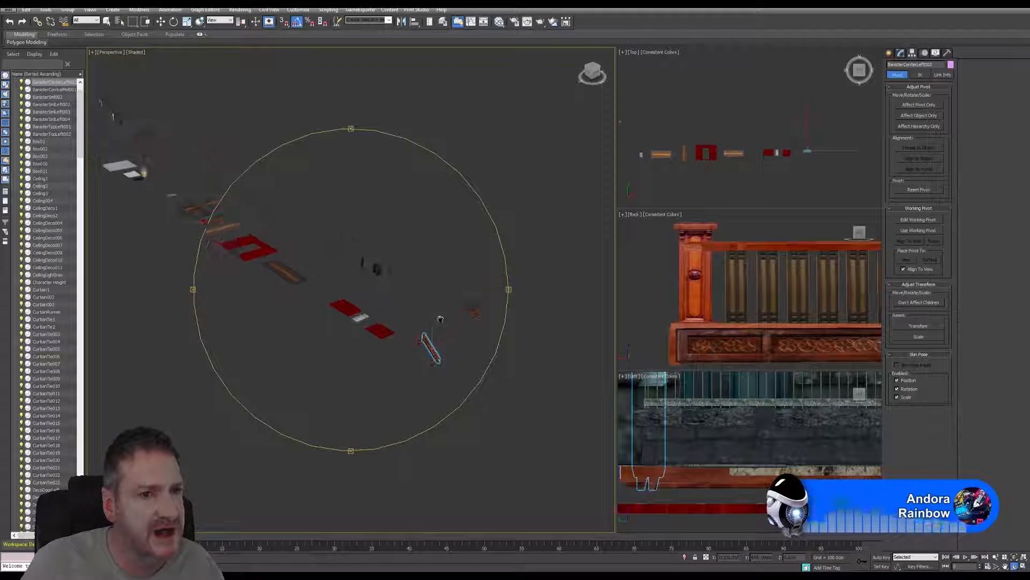
middle_drag(440, 319, 477, 339)
middle_drag(240, 201, 395, 306)
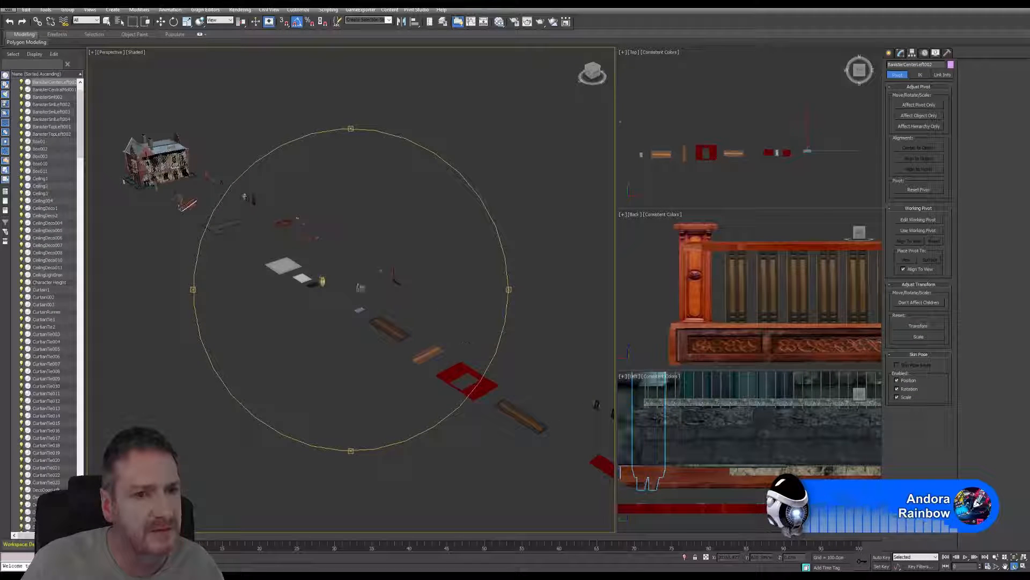
scroll(284, 222, up, 3)
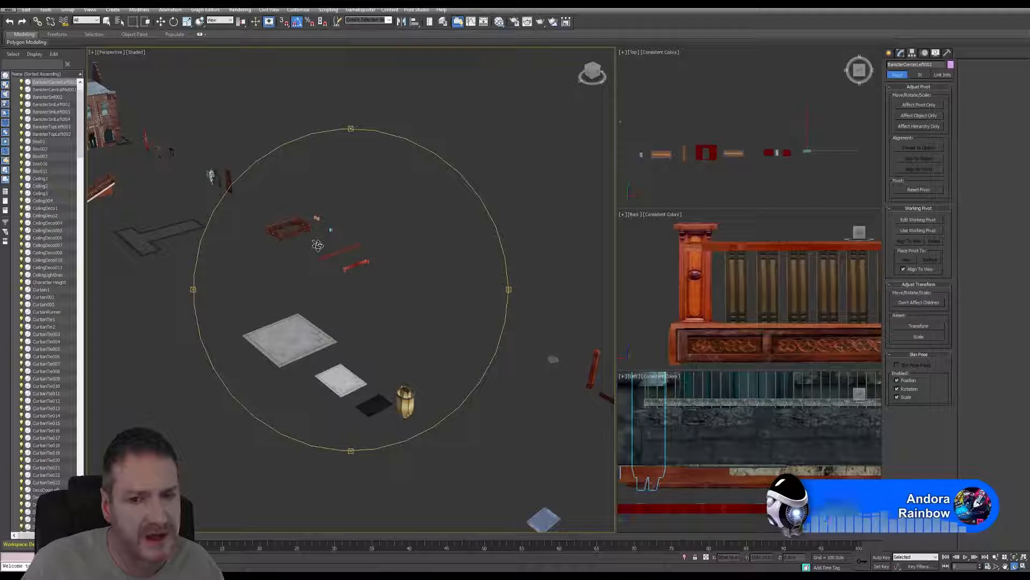
drag(392, 268, 329, 251)
scroll(329, 252, down, 3)
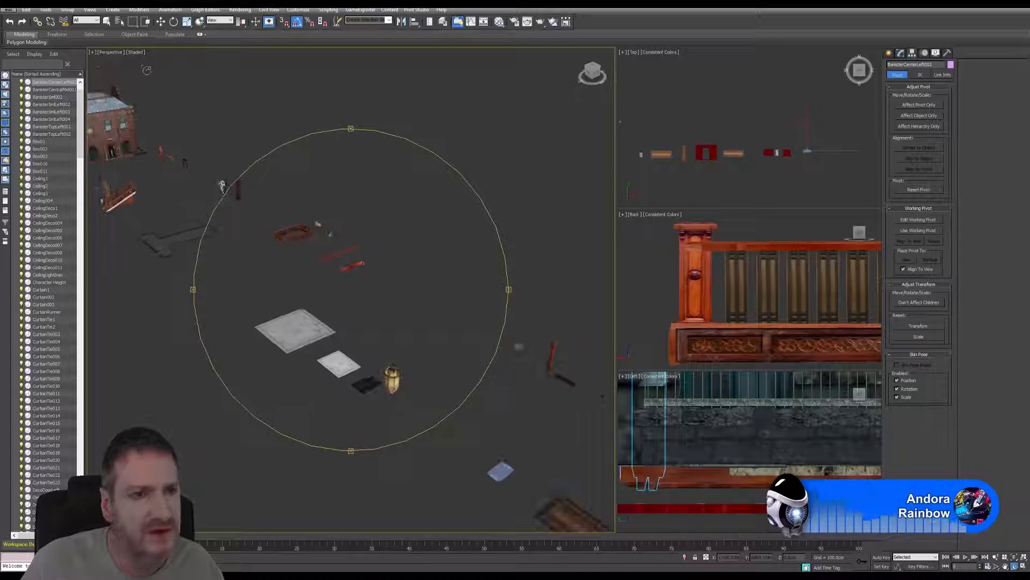
click(106, 22)
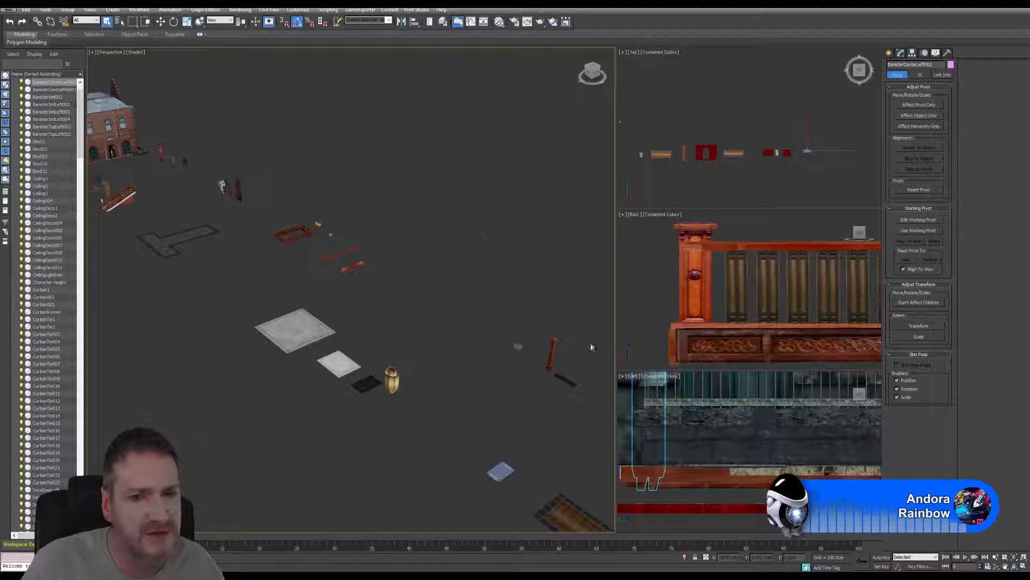
click(553, 355)
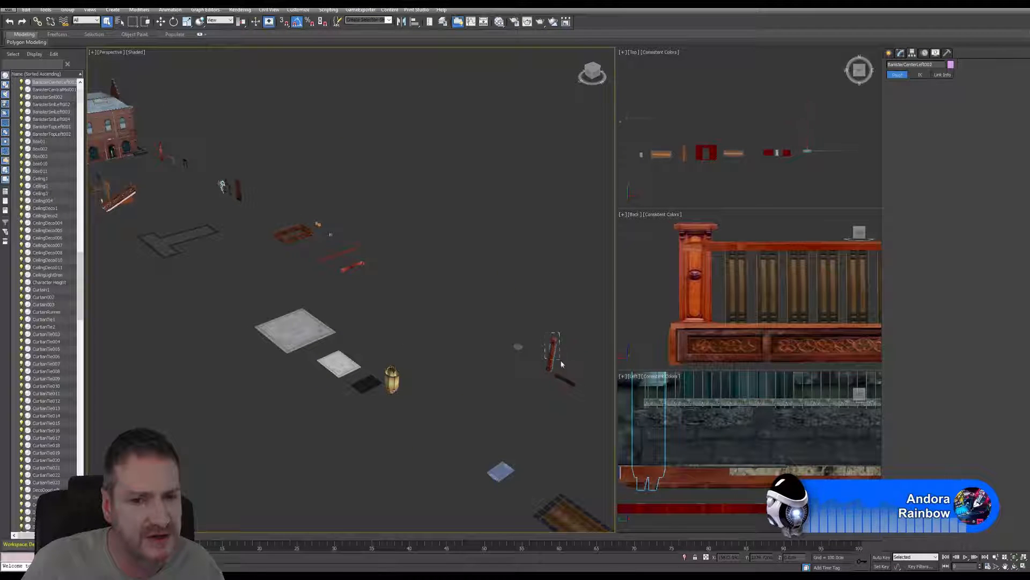
click(45, 10)
click(54, 88)
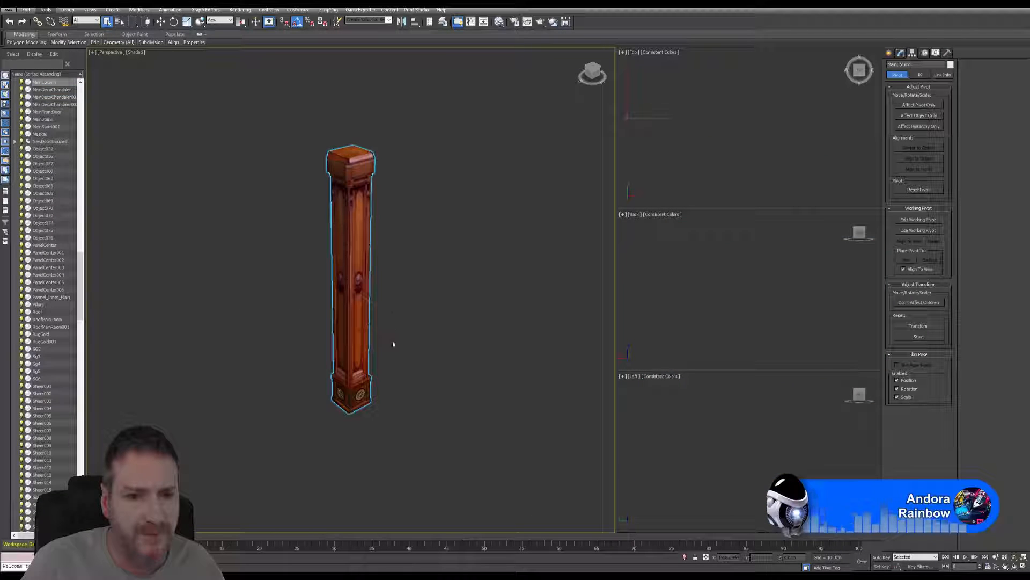
Switch the main column to Element level for selecting parts of its square base.
scroll(365, 335, up, 5)
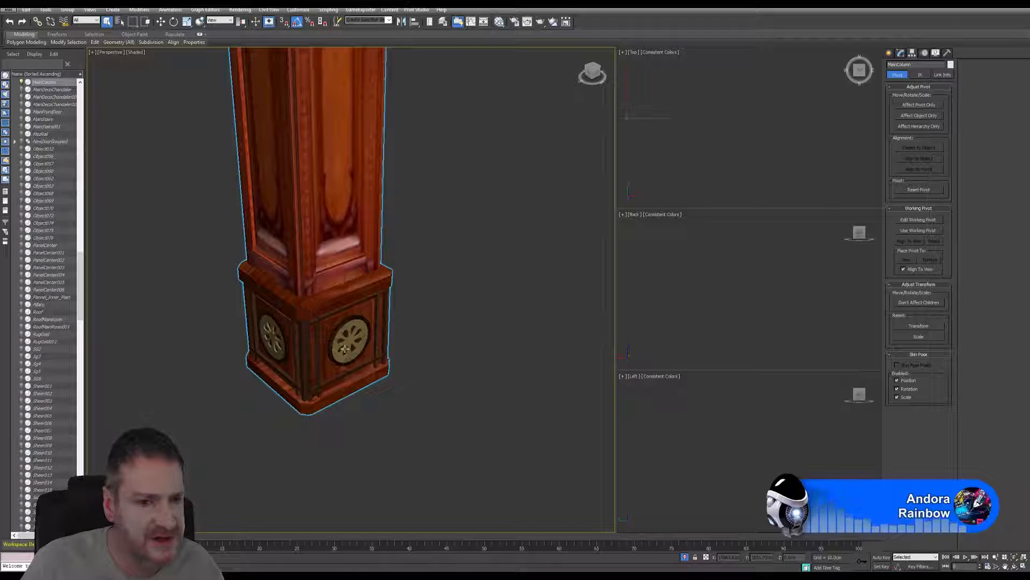
scroll(434, 315, down, 2)
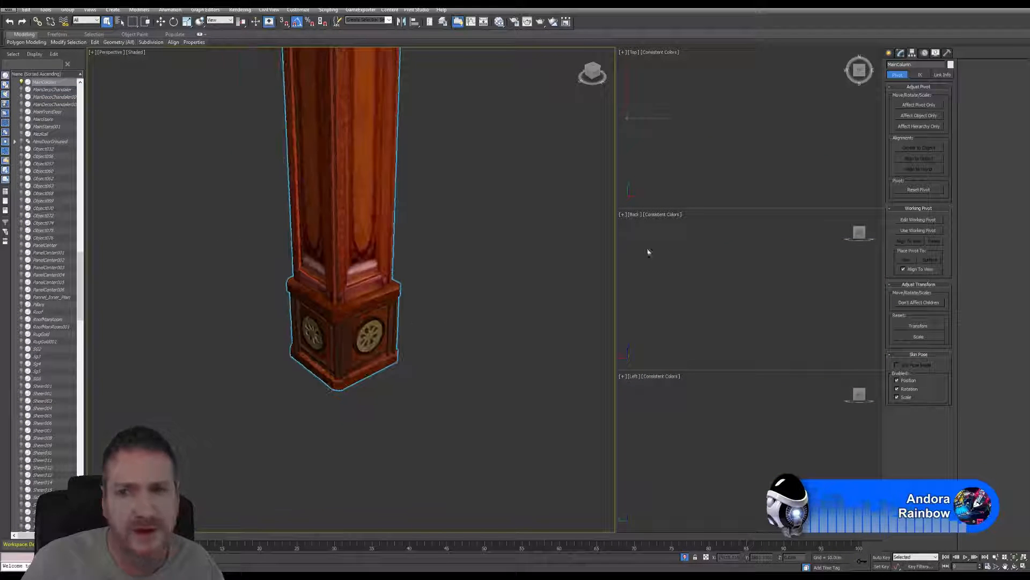
click(901, 54)
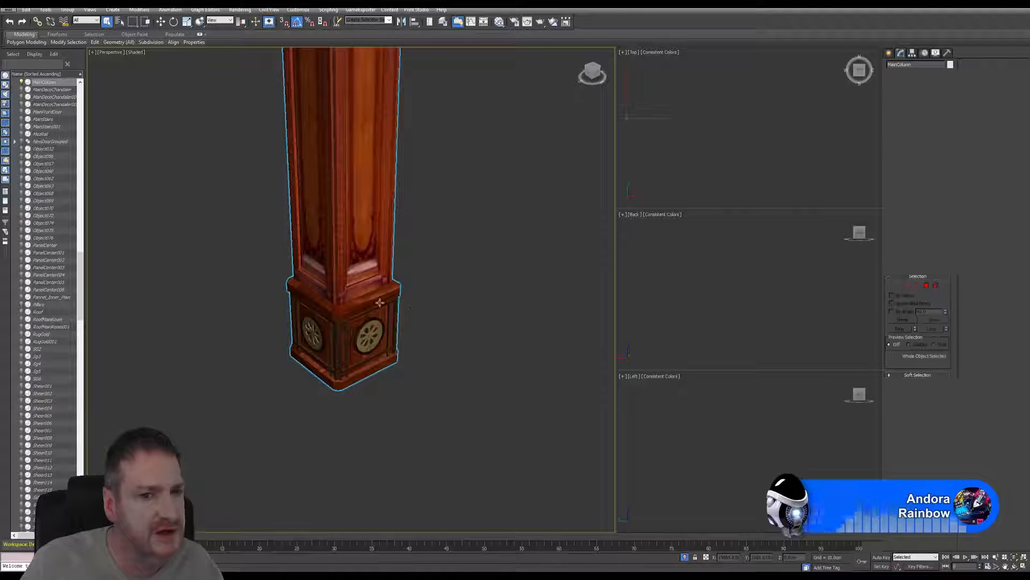
click(932, 289)
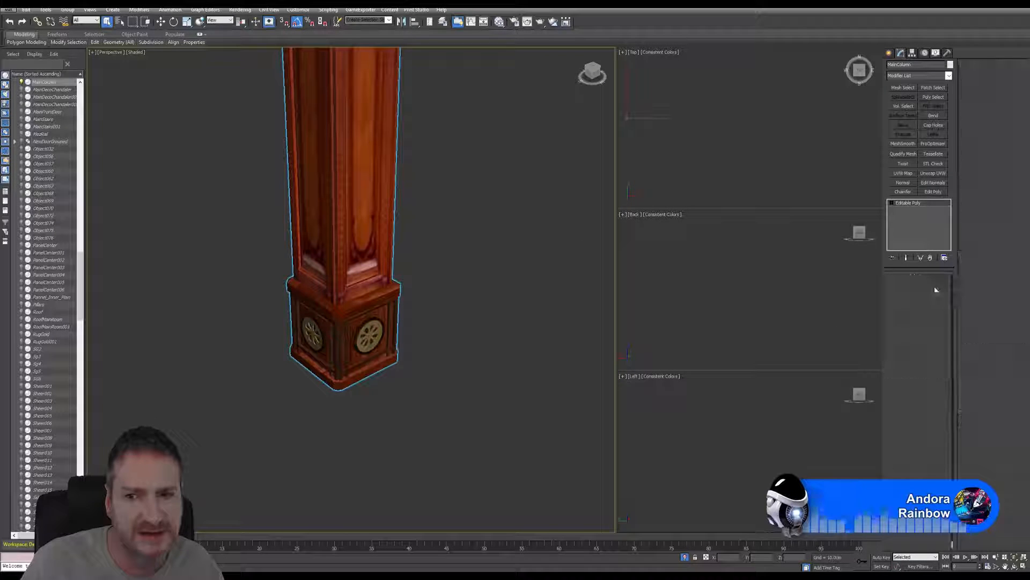
click(342, 383)
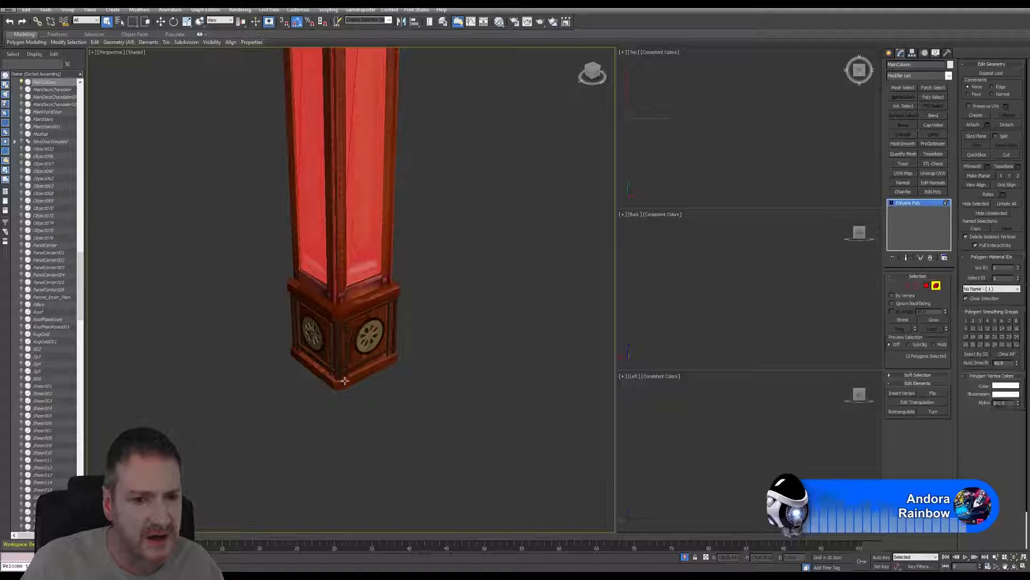
Select all elements of the column's square base block, excluding the long shaft panels.
right_click(711, 170)
click(1014, 561)
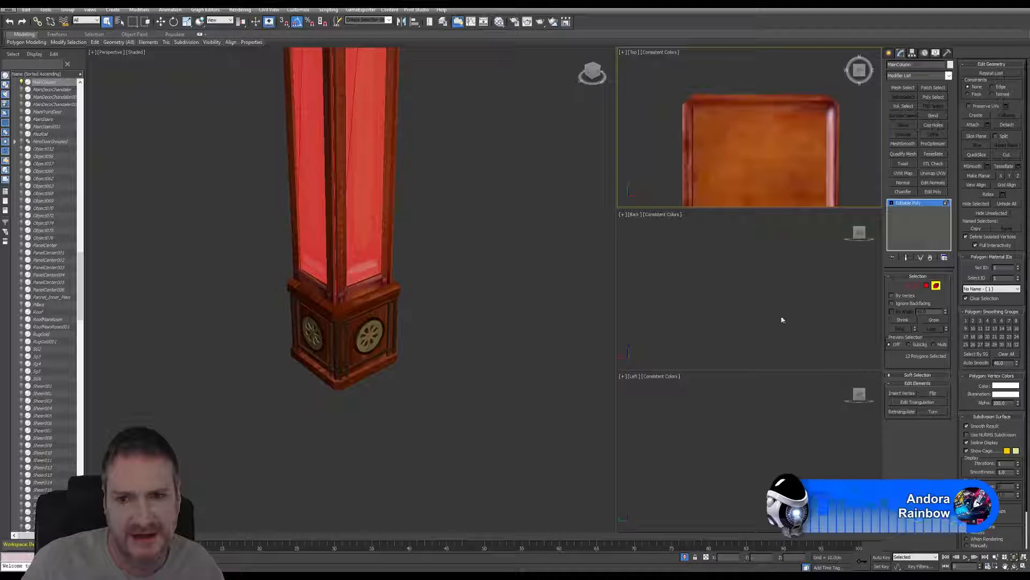
right_click(742, 297)
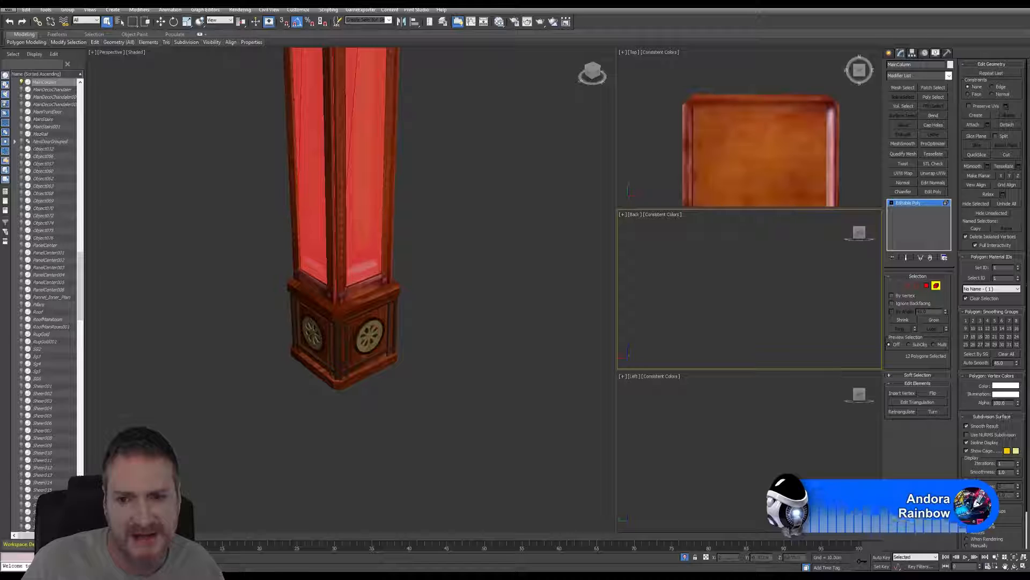
click(1014, 561)
middle_drag(795, 358, 667, 332)
scroll(724, 299, up, 4)
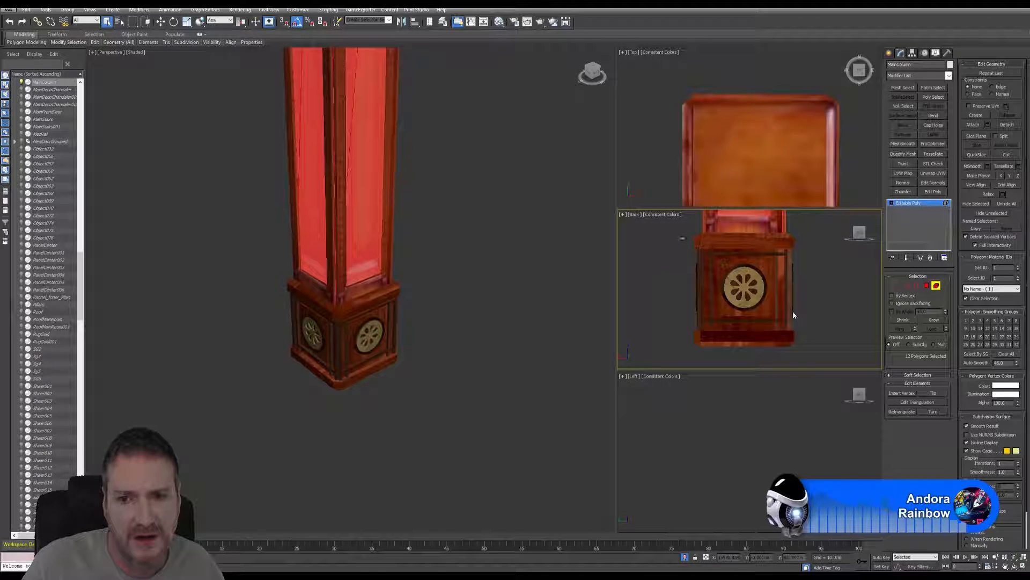
drag(815, 355, 815, 355)
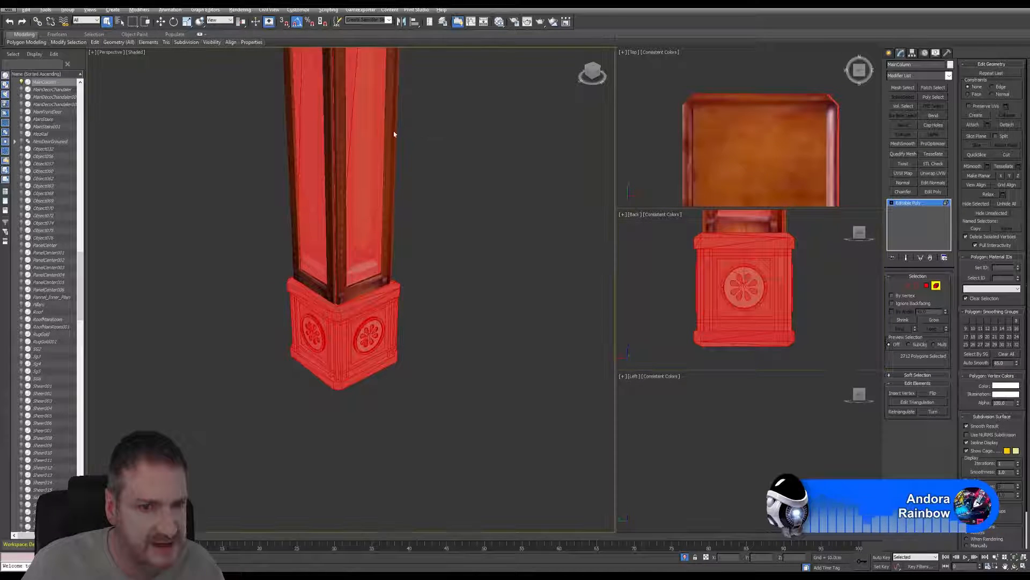
alt+drag(235, 127, 440, 235)
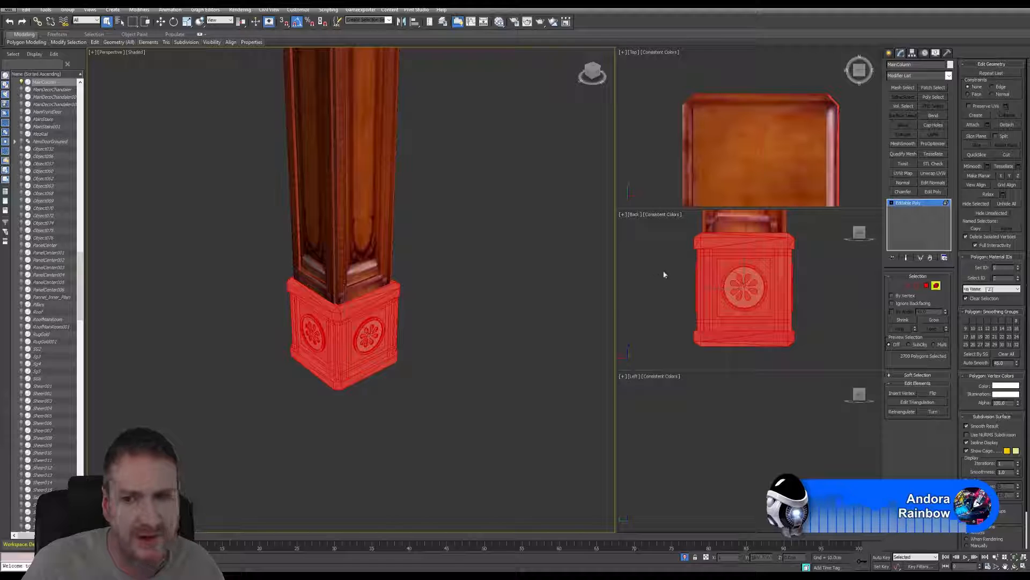
Detach the selected base block as a clone named SqrBaseDeco and leave Element level.
scroll(674, 303, down, 10)
scroll(668, 298, up, 9)
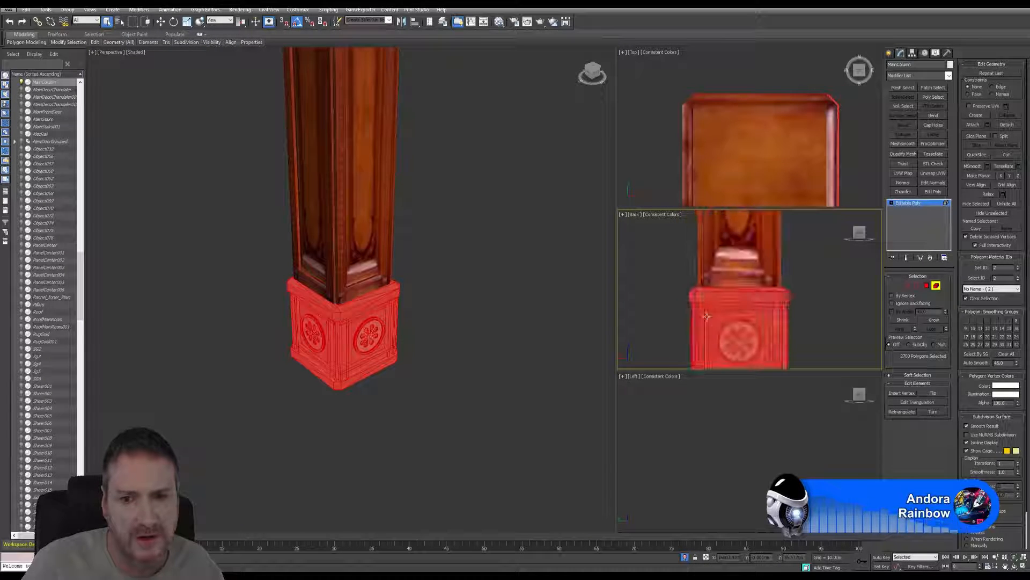
middle_drag(707, 317, 729, 276)
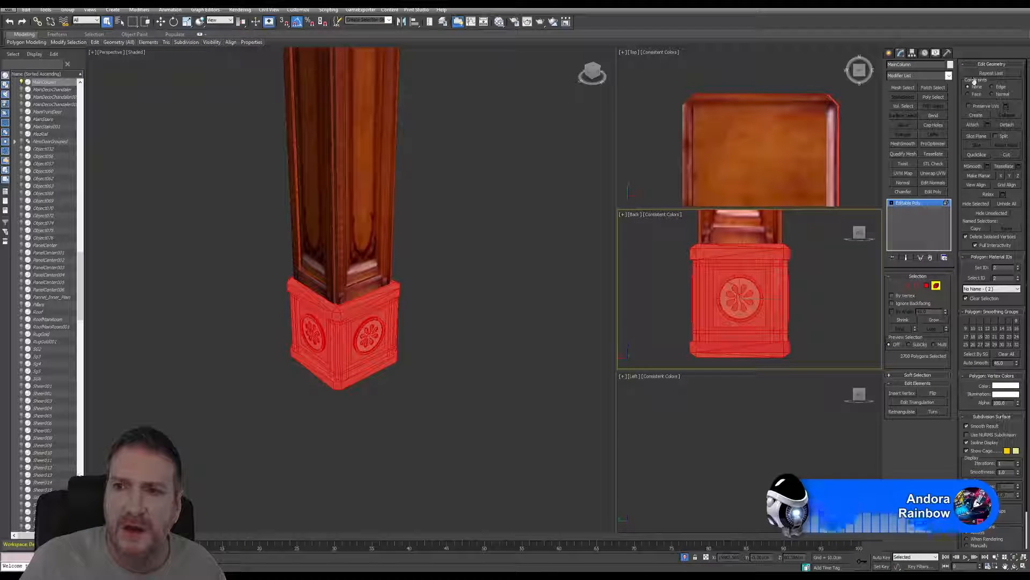
click(1005, 128)
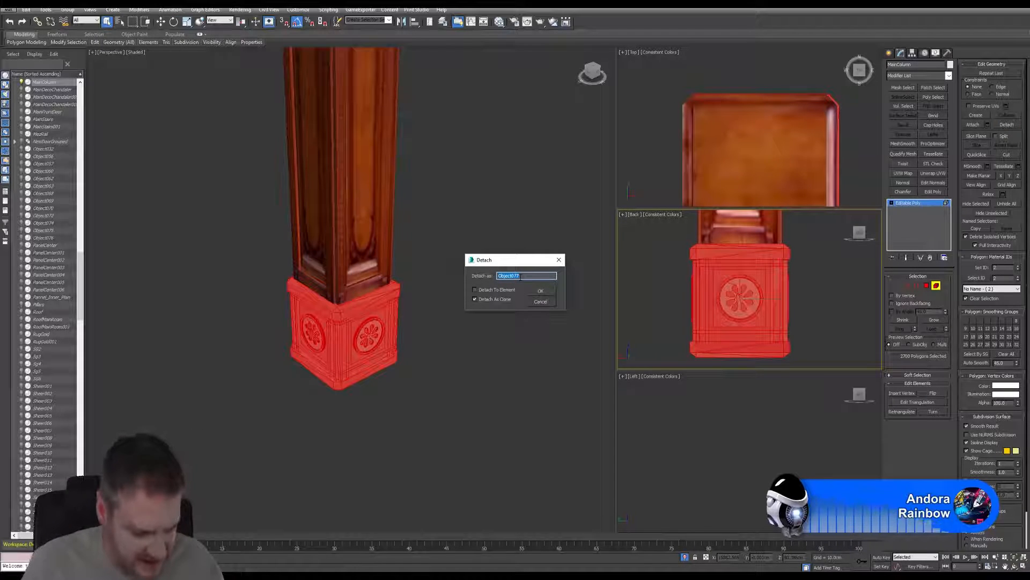
text(Sqr)
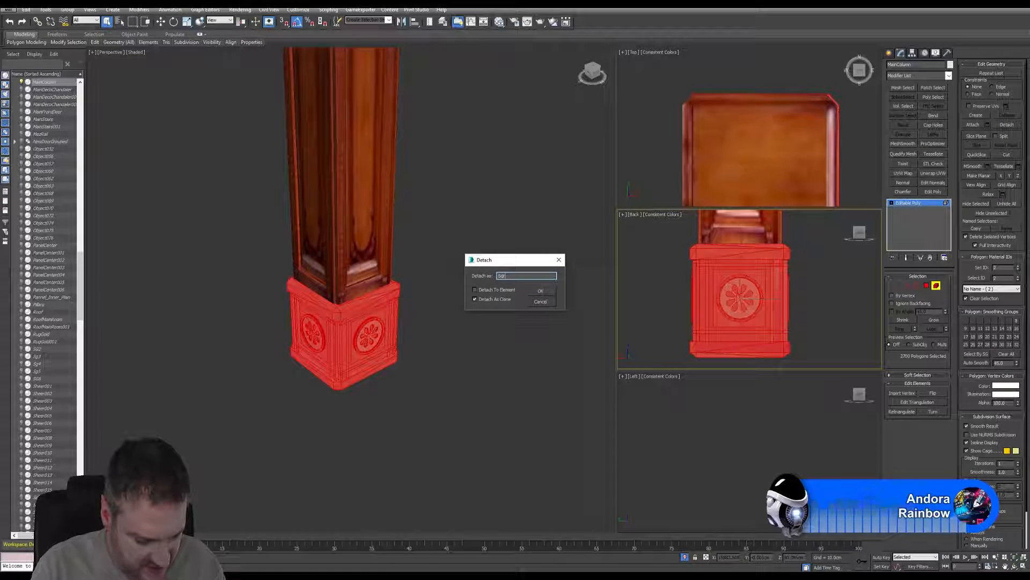
text(BaseDeco)
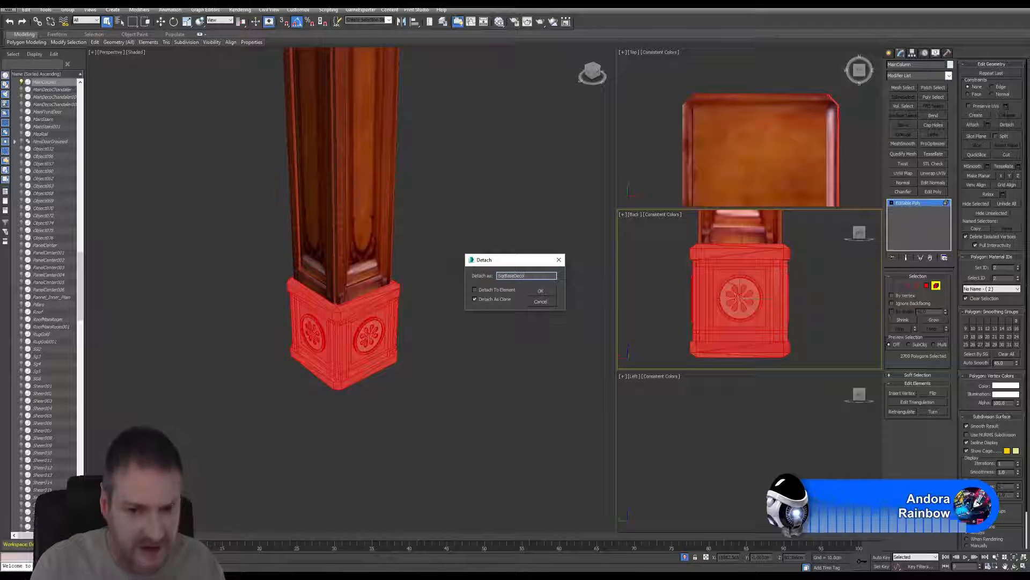
click(540, 295)
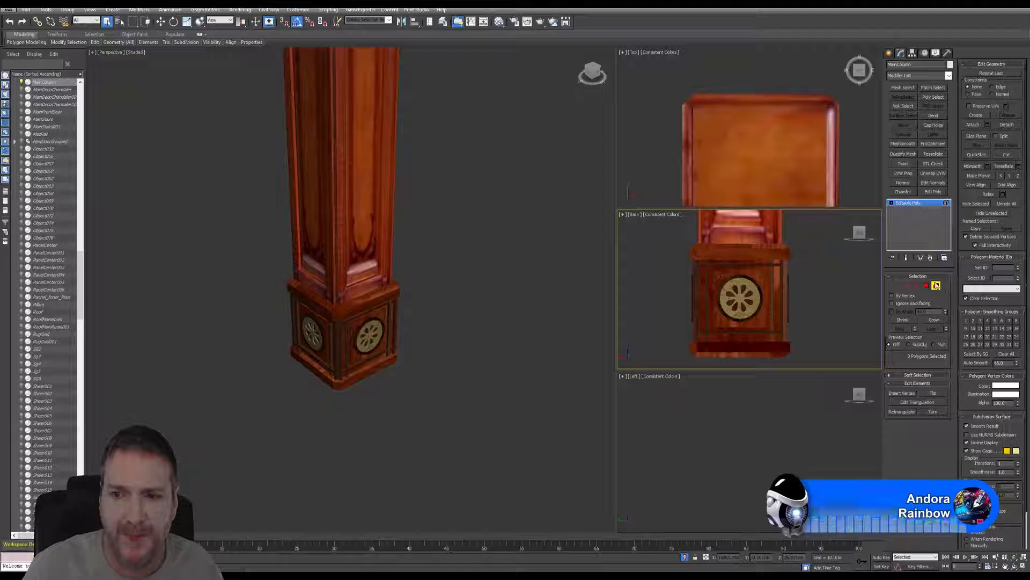
click(936, 285)
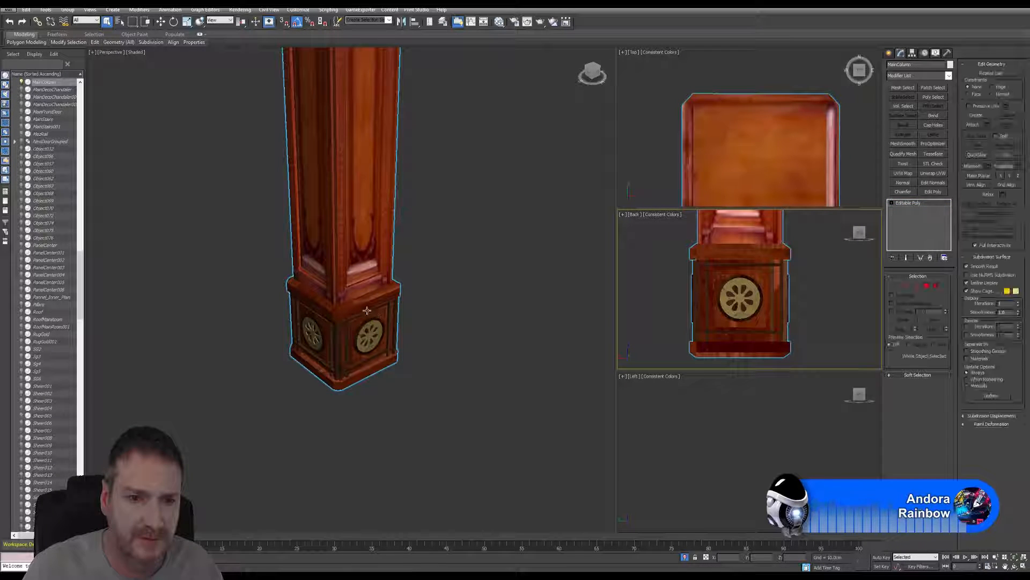
Select the detached SqrBaseDeco block and centre its pivot on the object.
click(442, 305)
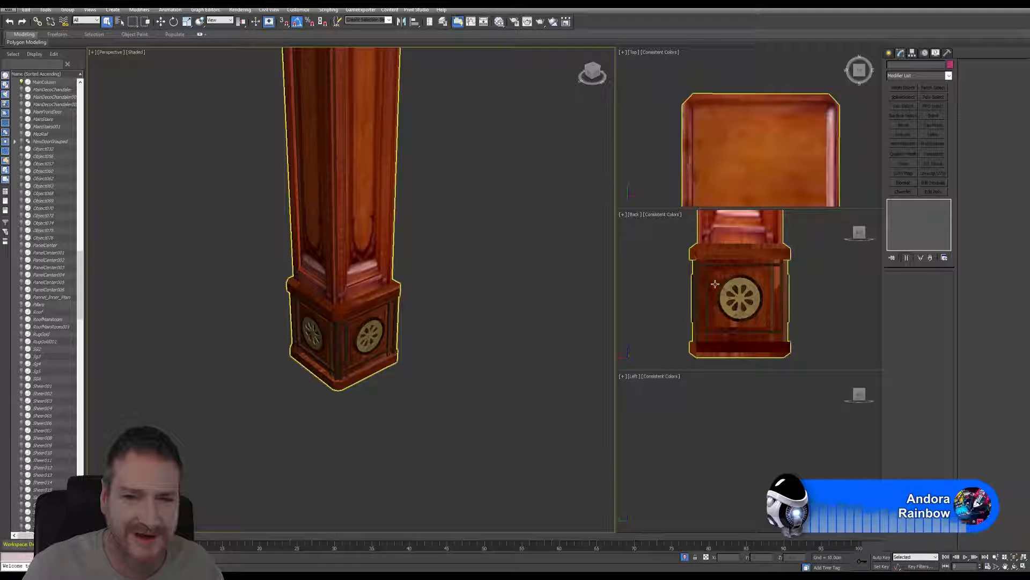
click(344, 318)
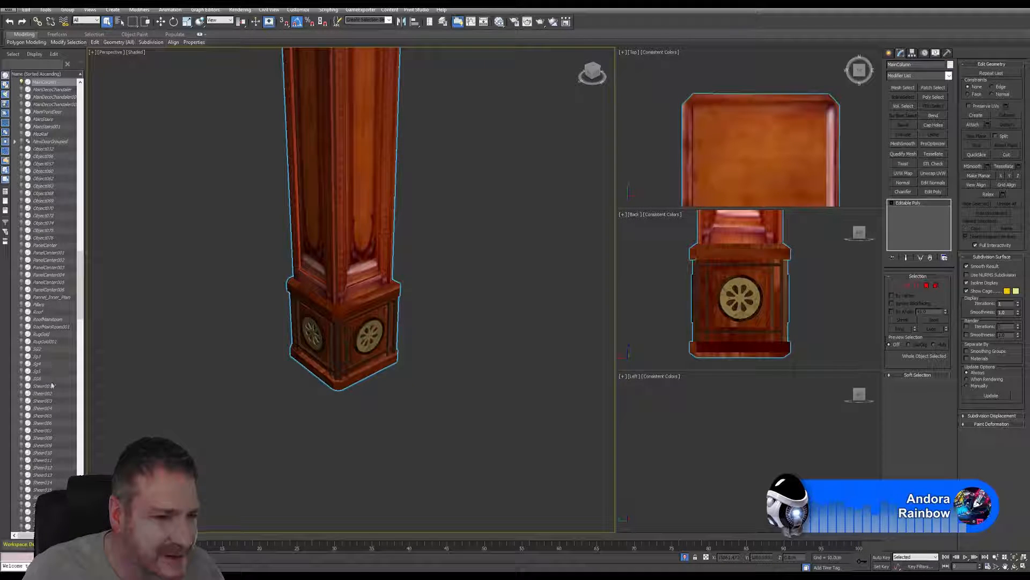
scroll(52, 386, down, 2)
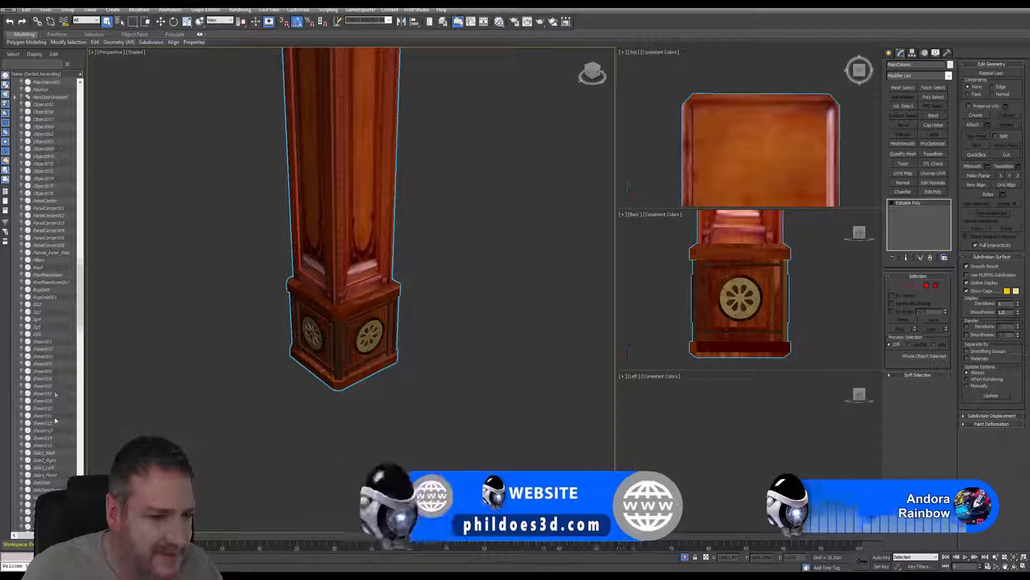
scroll(54, 390, down, 10)
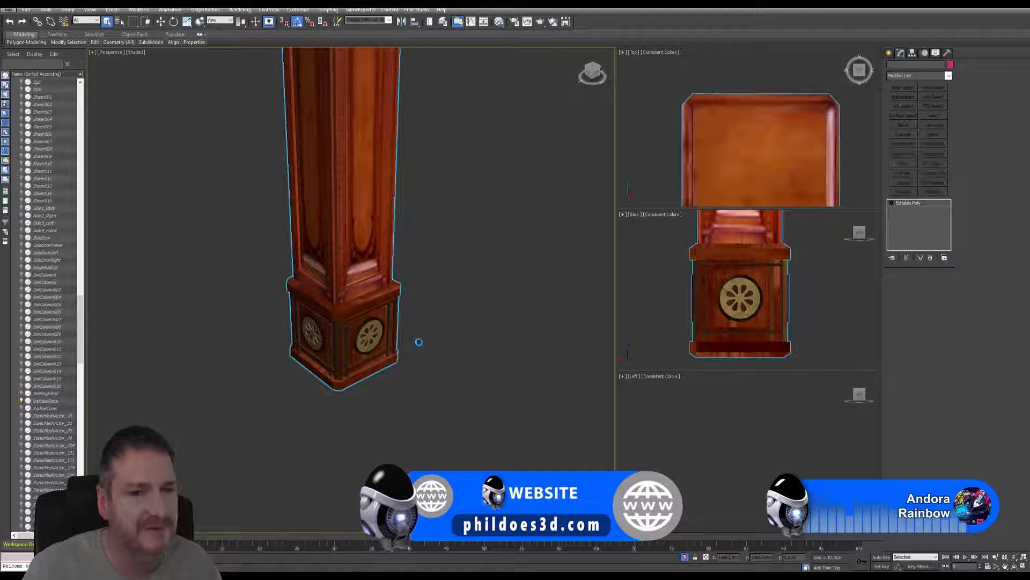
click(160, 22)
click(913, 54)
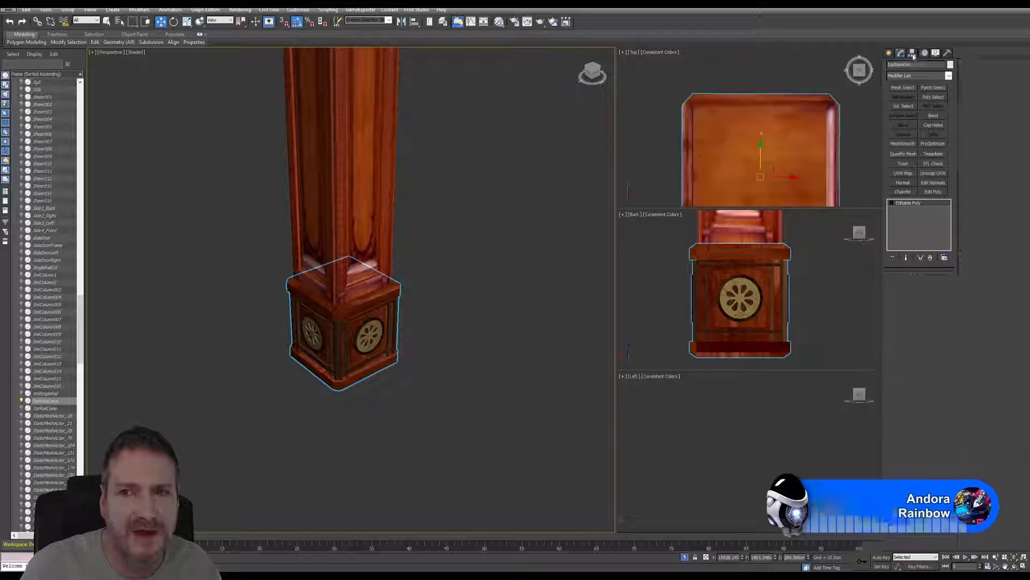
click(919, 105)
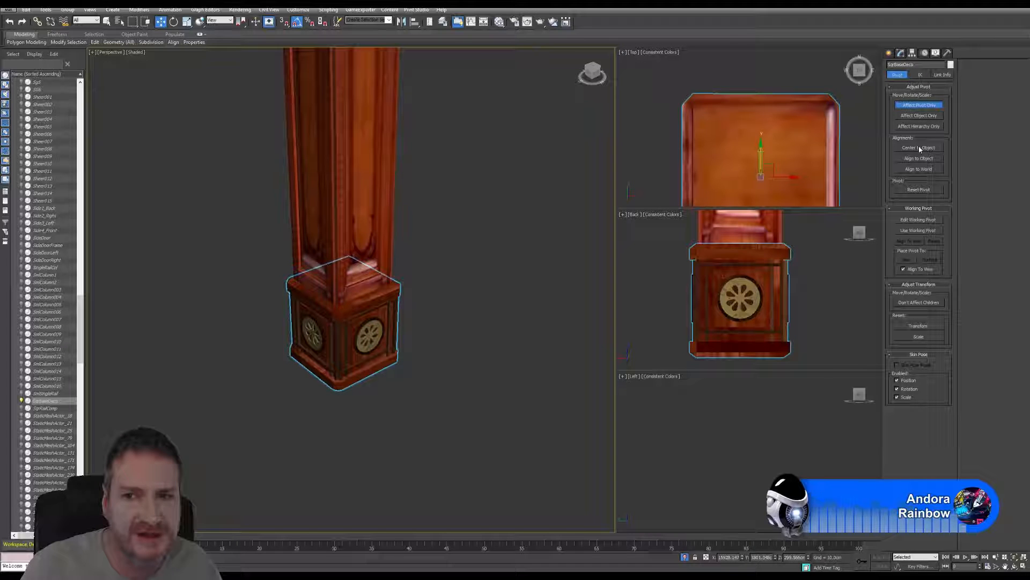
click(920, 149)
key(Insert)
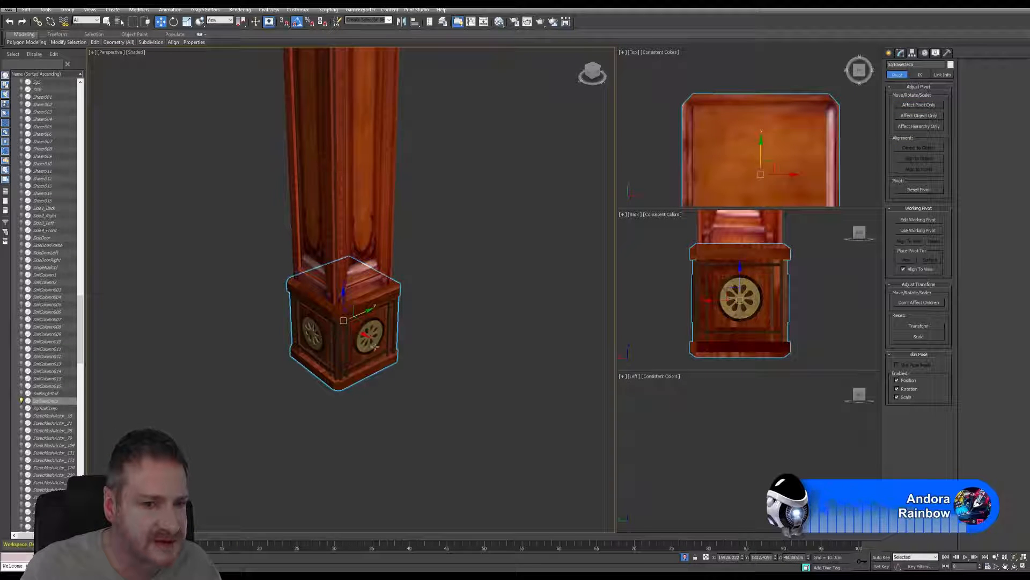
Move SqrBaseDeco along X out of the column and end the isolation.
shift+drag(365, 336, 476, 408)
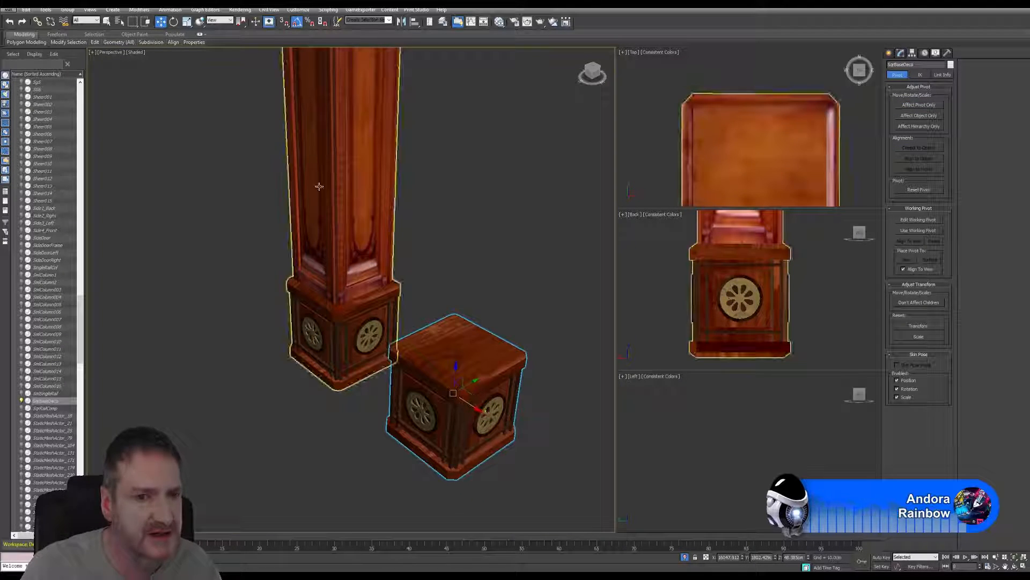
click(45, 9)
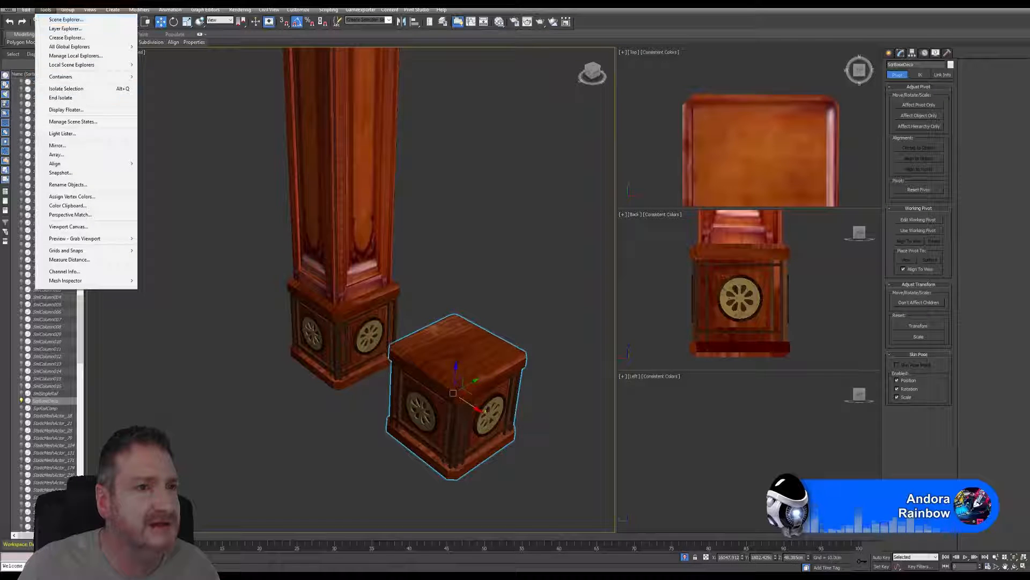
click(81, 97)
Move SqrBaseDeco across the scene along X to beside the separated banister pieces and frame it in the perspective view.
middle_drag(396, 314, 295, 247)
scroll(296, 247, down, 3)
middle_drag(376, 305, 349, 295)
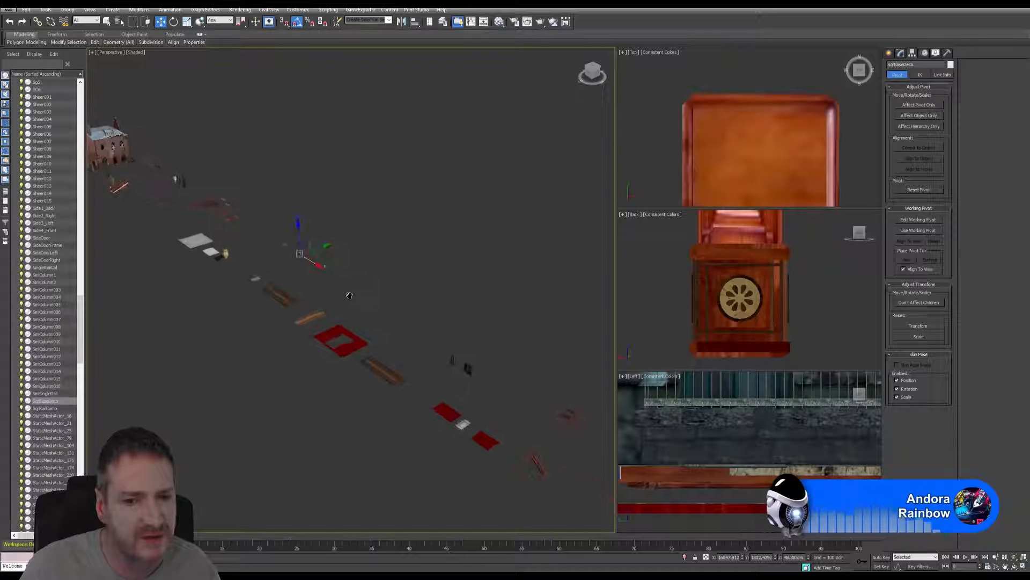
drag(406, 320, 545, 456)
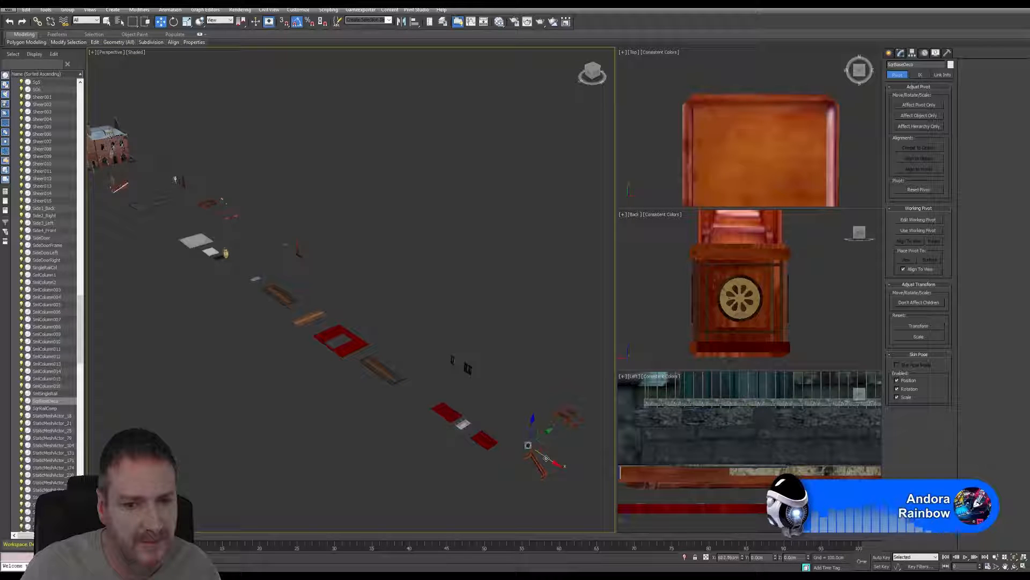
middle_drag(547, 457, 487, 409)
scroll(487, 410, up, 5)
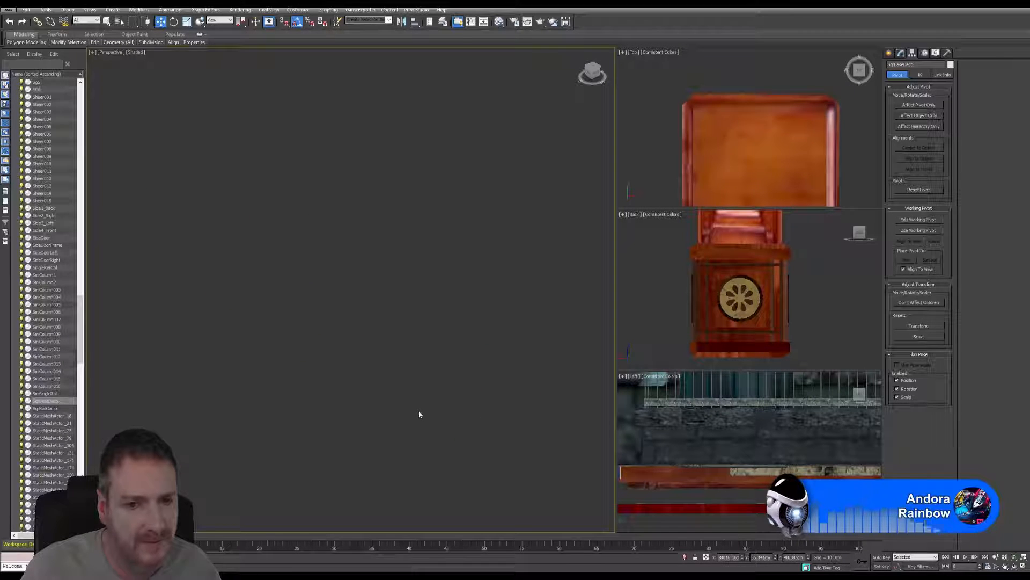
click(1014, 557)
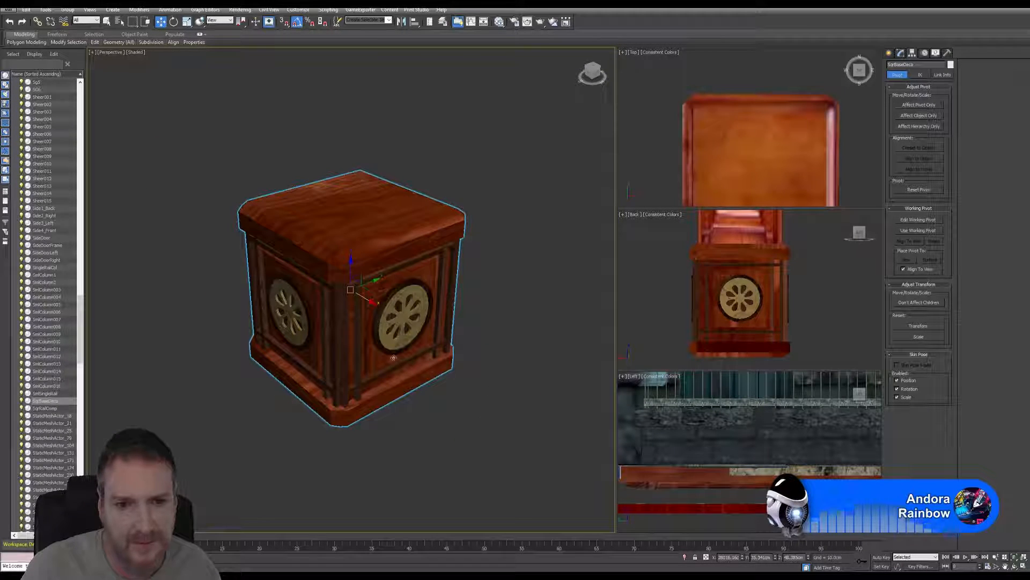
Isolate the decorated square base block together with the sloped stair railing.
scroll(393, 357, down, 6)
scroll(406, 324, up, 2)
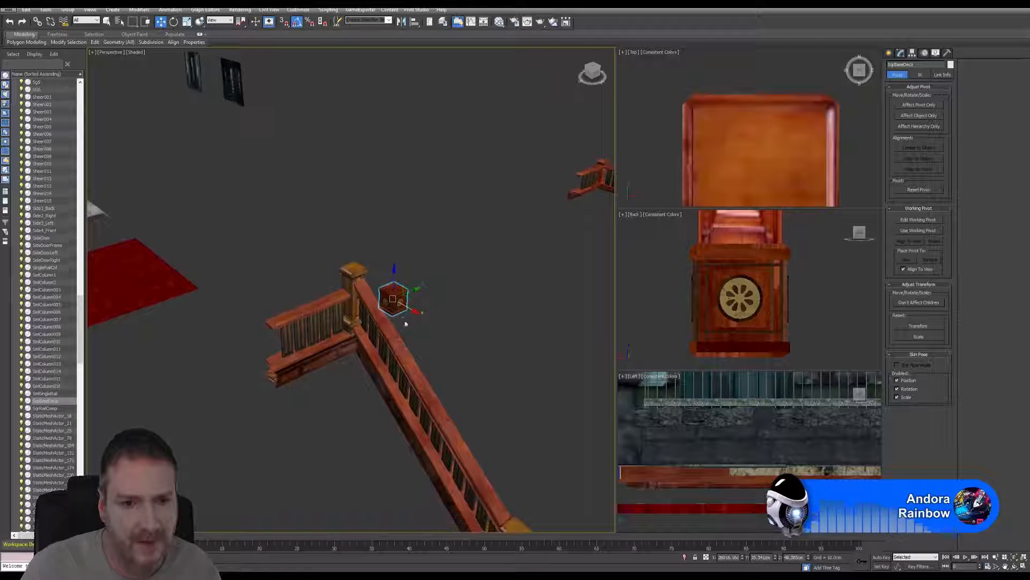
ctrl+click(398, 334)
click(45, 10)
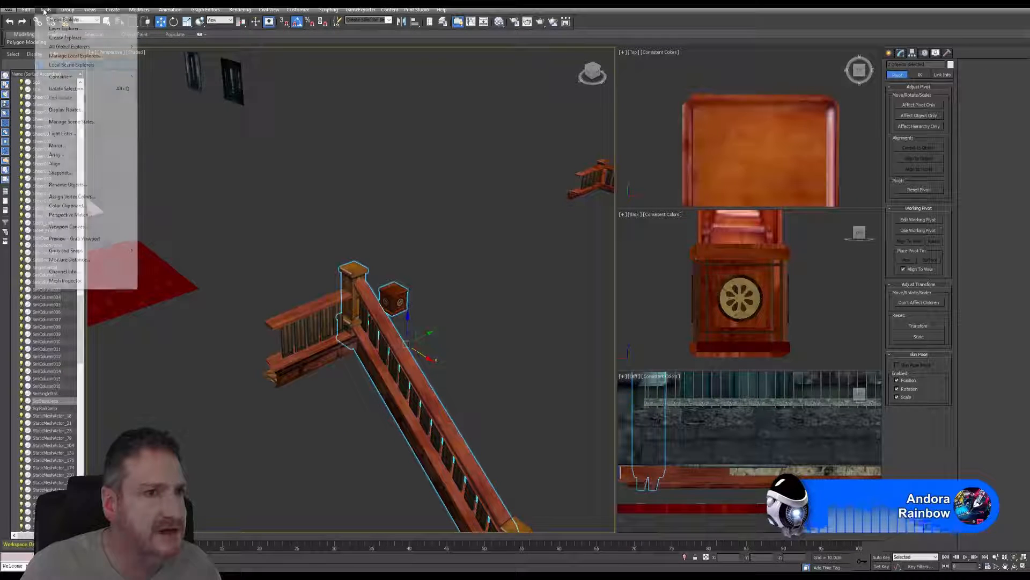
click(65, 88)
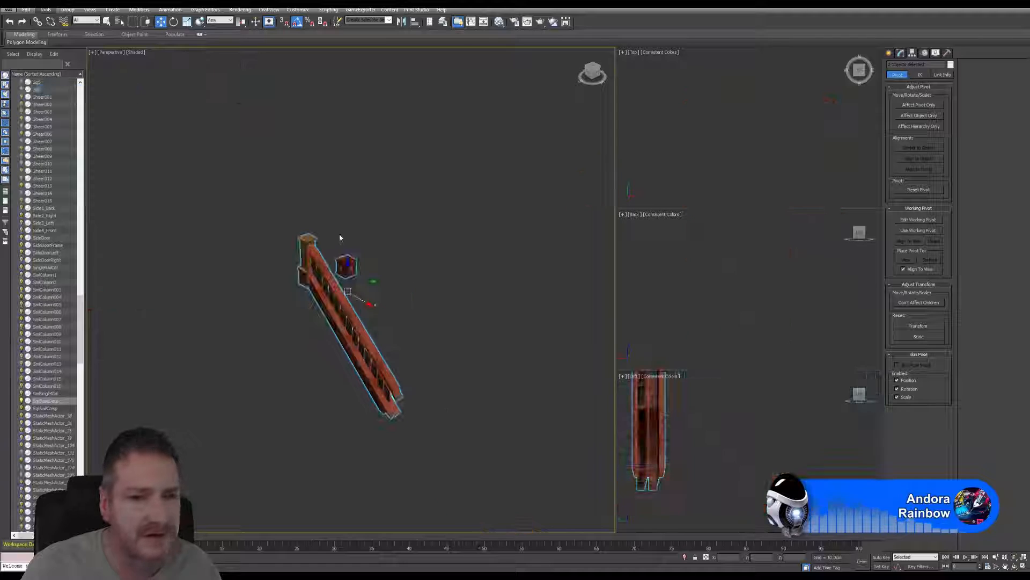
Move the square base block in the Top view so it lines up with the railing's newel post.
middle_drag(344, 239, 382, 260)
right_click(777, 297)
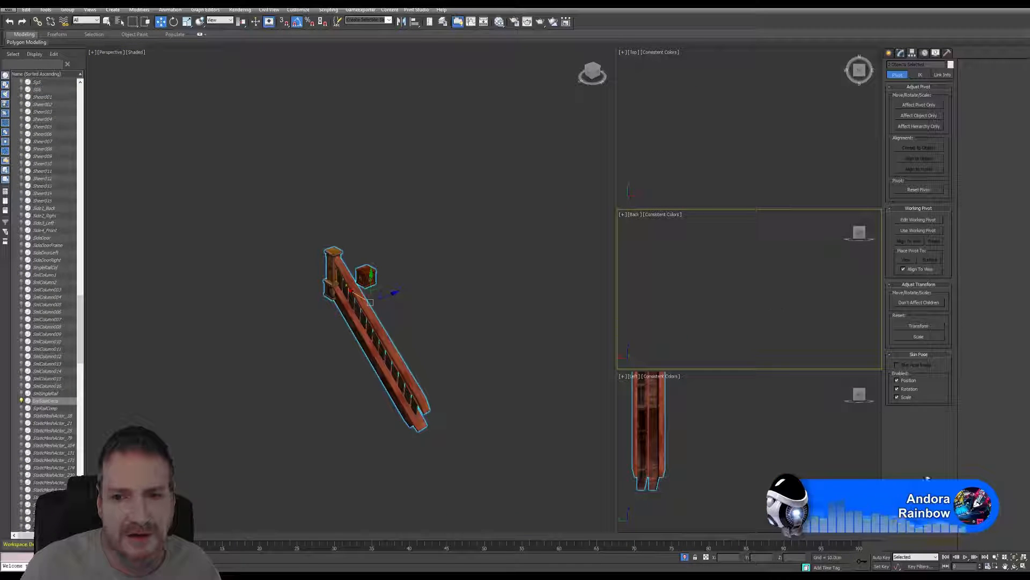
click(1014, 556)
click(717, 134)
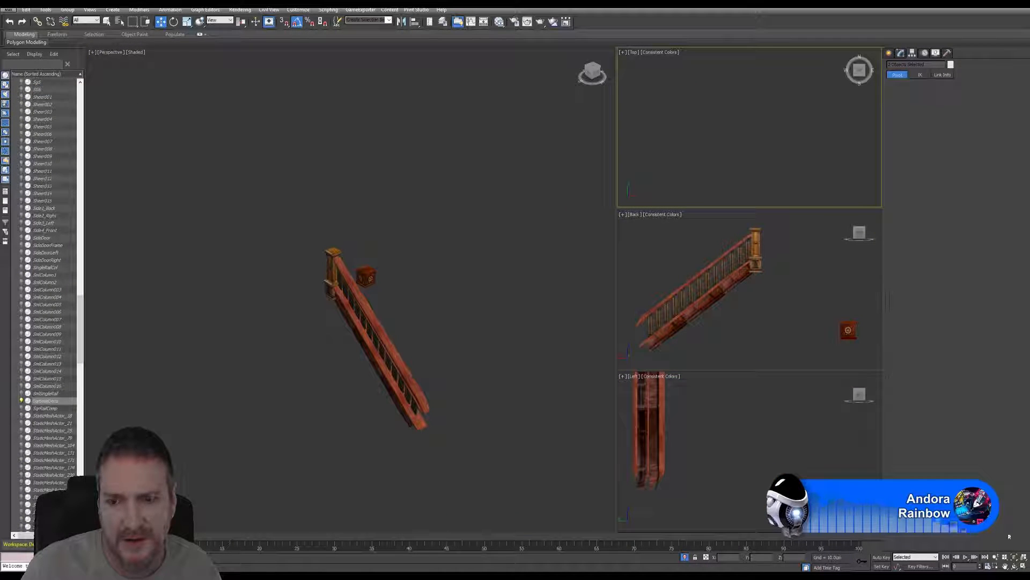
click(1014, 557)
middle_drag(711, 161, 710, 192)
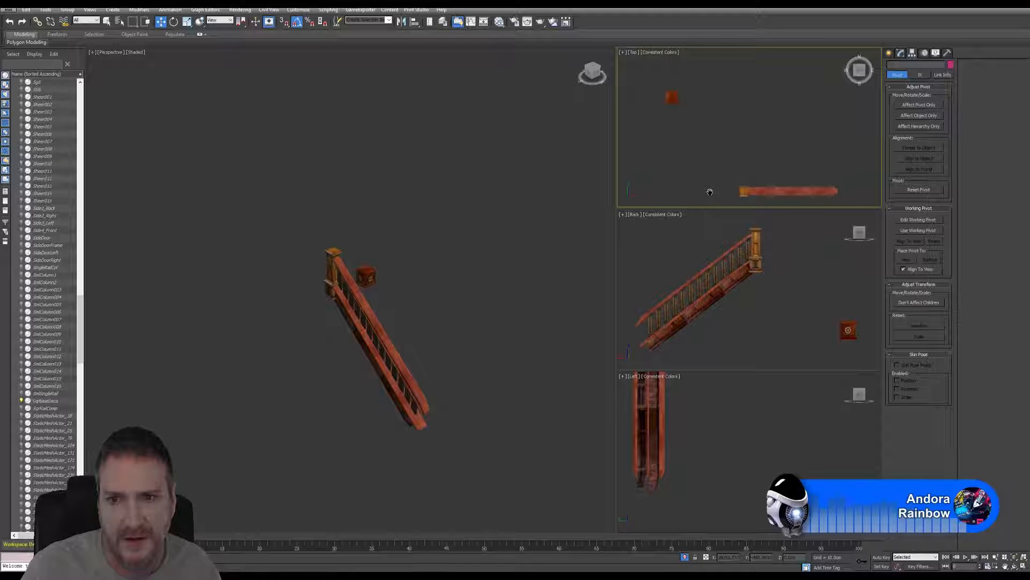
click(673, 97)
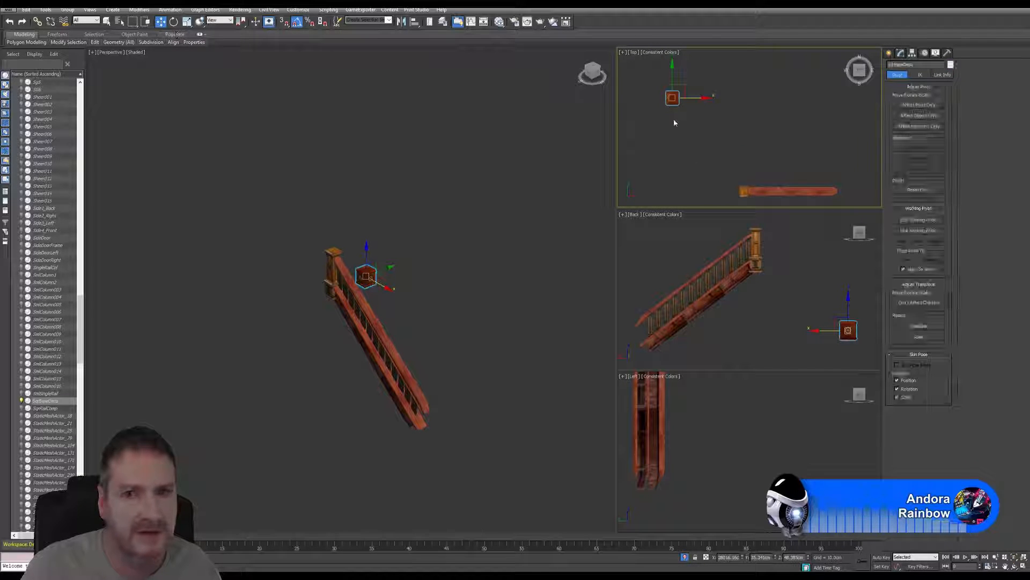
middle_drag(674, 118, 675, 139)
drag(685, 109, 756, 178)
Raise the base block in the Back view to the height of the newel post's base, just beside it.
middle_drag(777, 288, 756, 291)
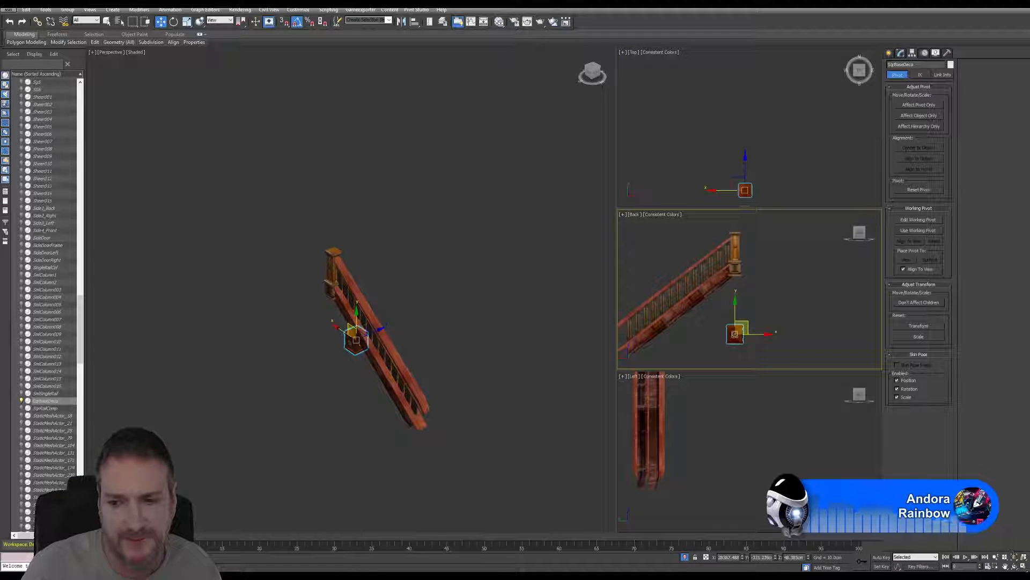
click(1024, 567)
middle_drag(494, 317, 511, 314)
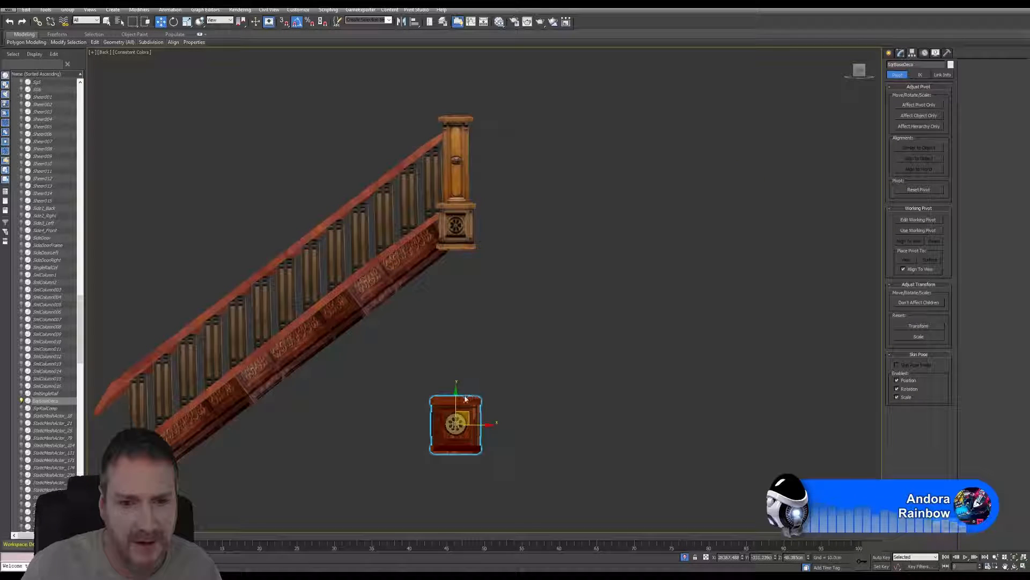
drag(493, 436, 504, 211)
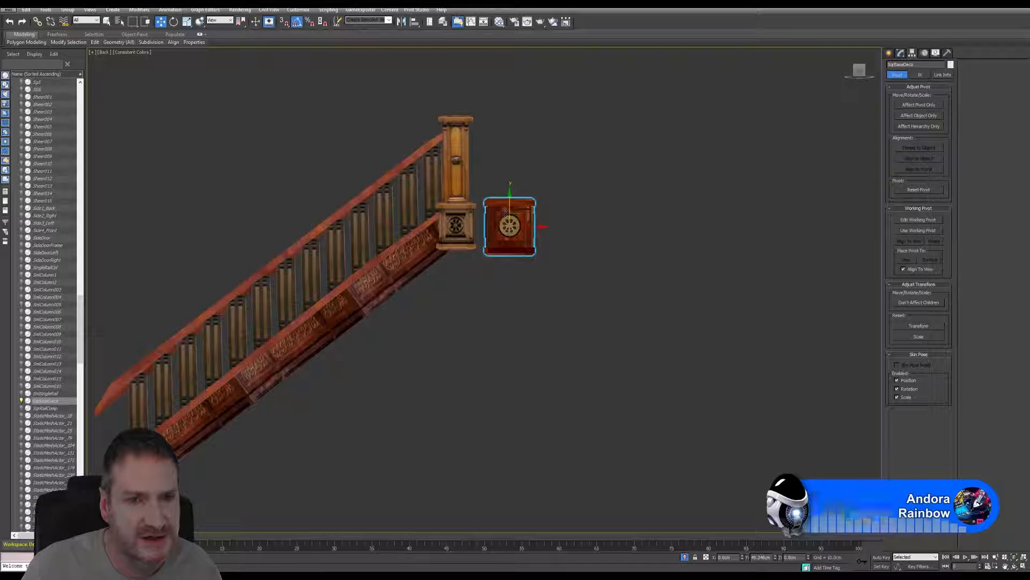
Scale the base block uniformly down to about 79% to match the newel post's base.
key(r)
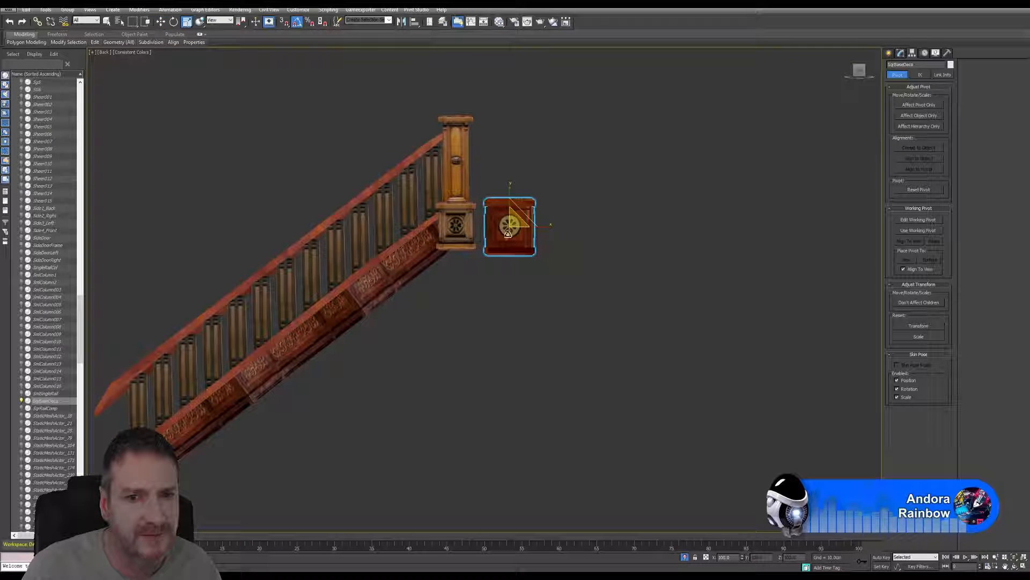
click(1023, 567)
scroll(416, 290, up, 4)
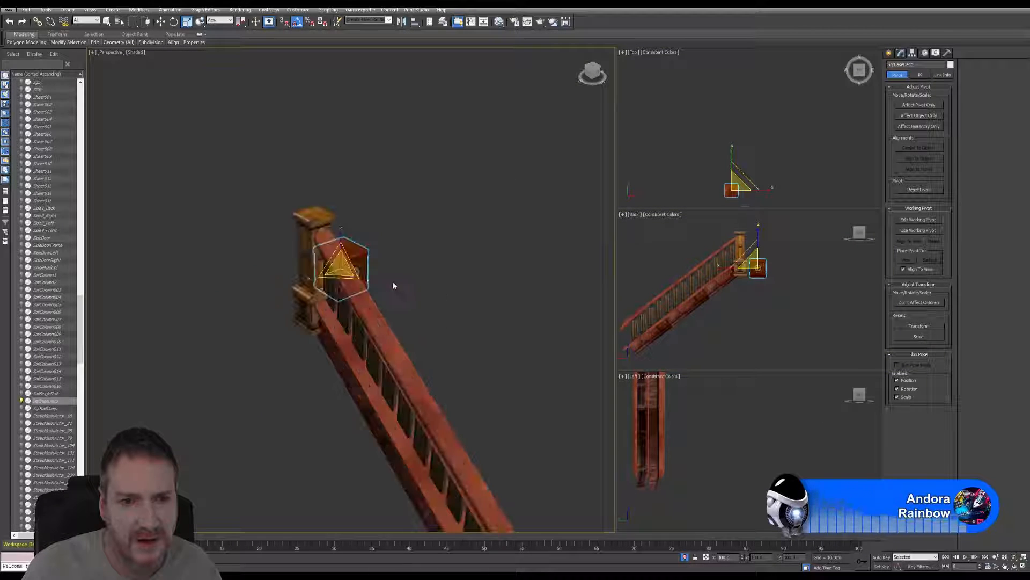
scroll(370, 276, up, 3)
scroll(735, 271, up, 5)
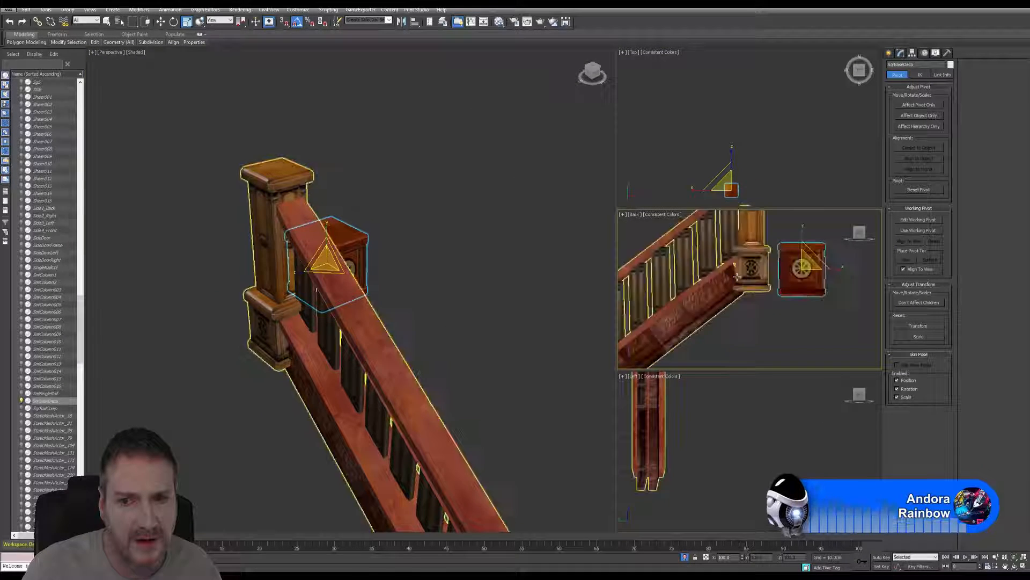
click(324, 263)
drag(324, 263, 323, 274)
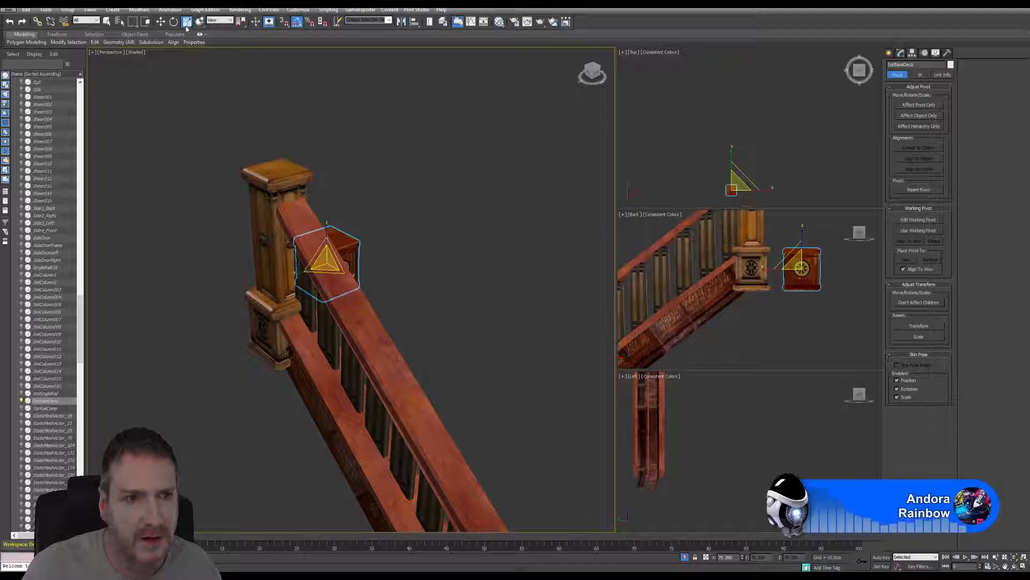
Move the base block horizontally in the Back view until it sits over the newel post's base.
key(w)
scroll(843, 321, up, 5)
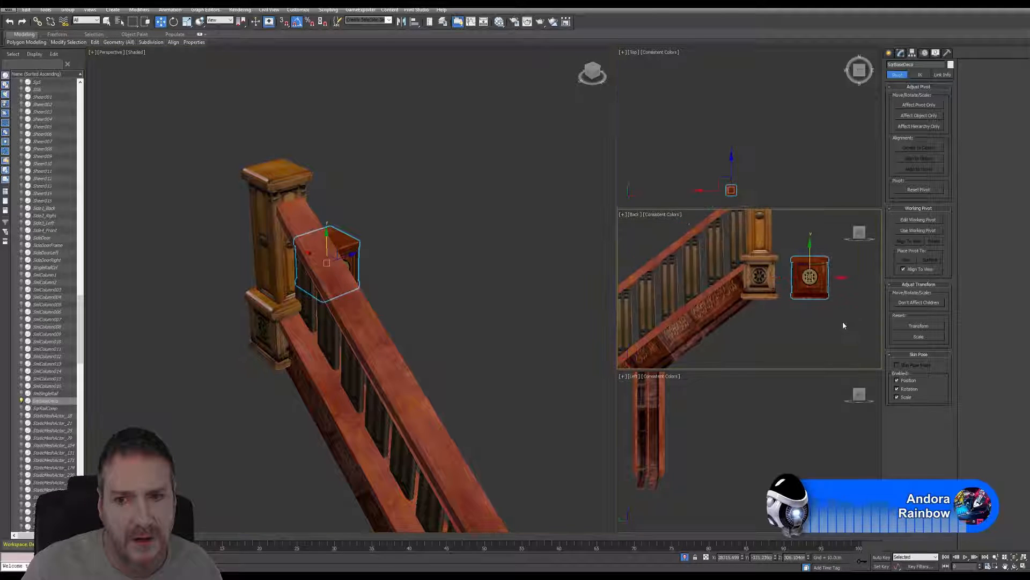
drag(836, 280, 766, 282)
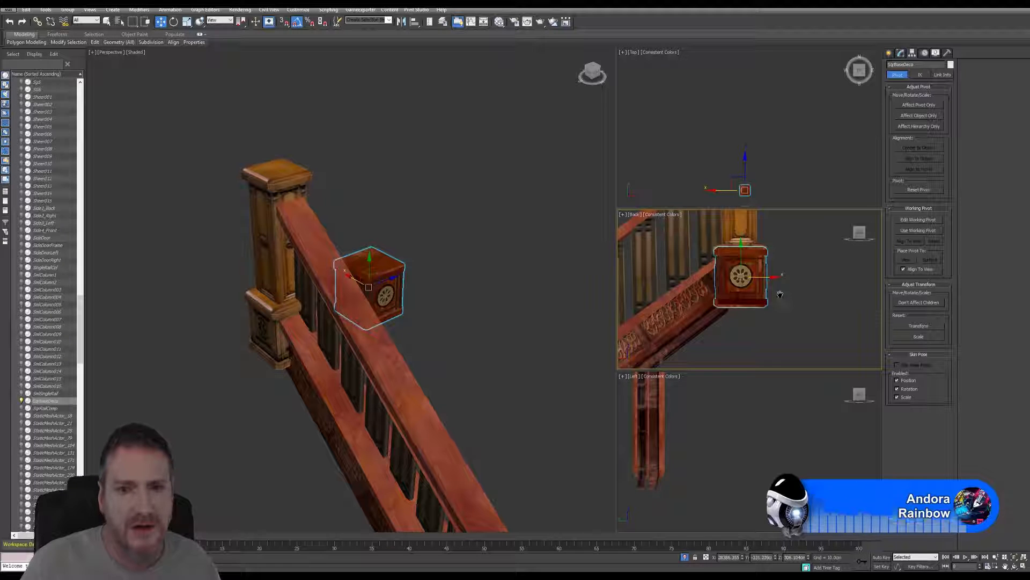
middle_drag(780, 293, 778, 296)
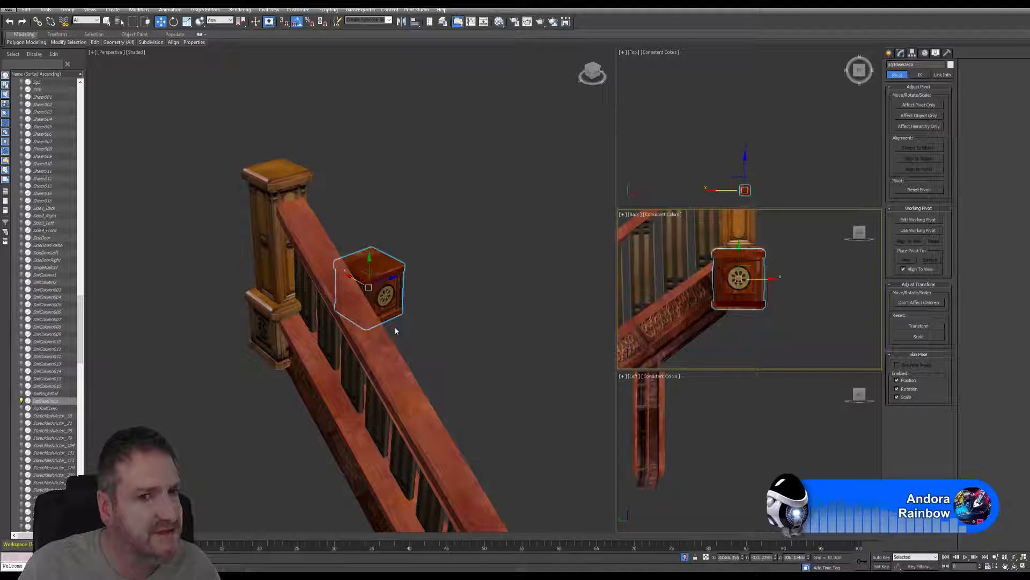
Nudge the base block slightly upward in the Back view to align it with the bottom of the newel post.
scroll(394, 327, down, 4)
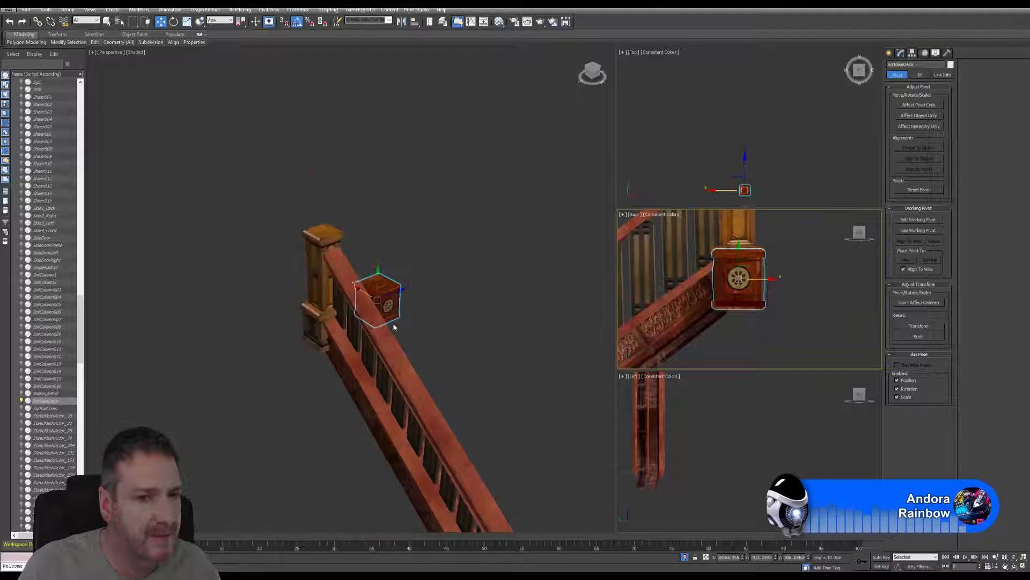
middle_drag(490, 370, 409, 309)
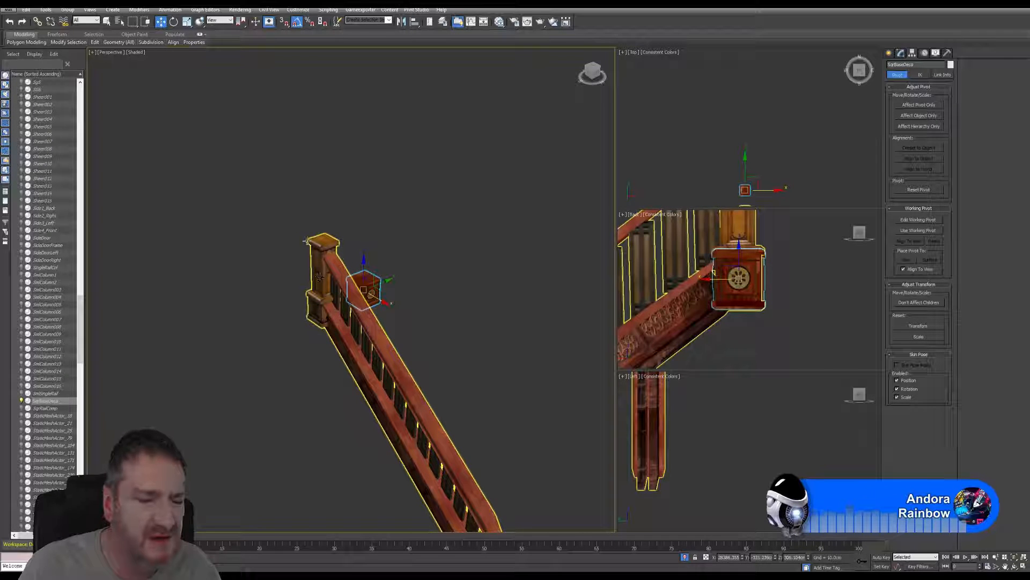
scroll(320, 268, up, 3)
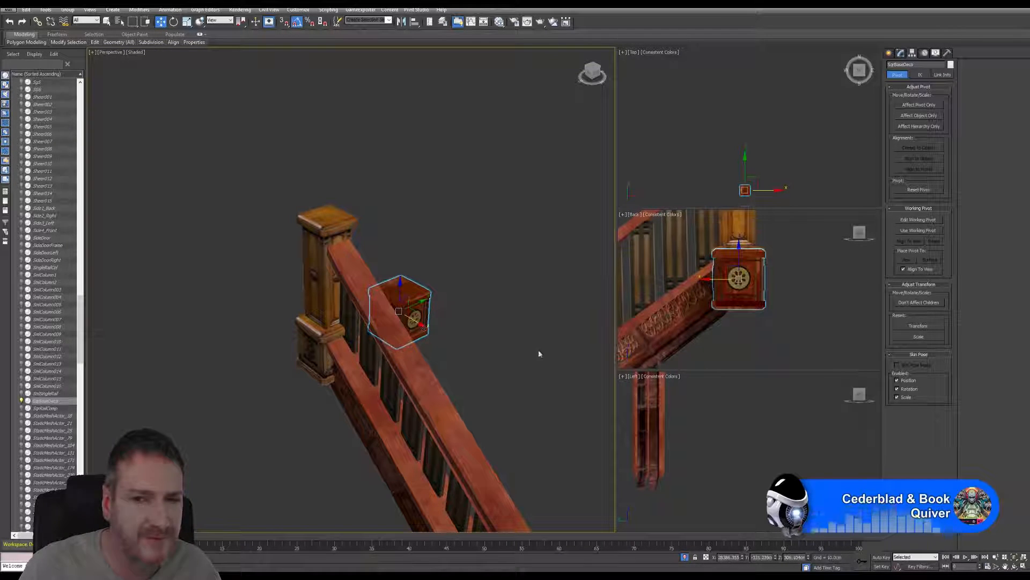
scroll(463, 314, down, 5)
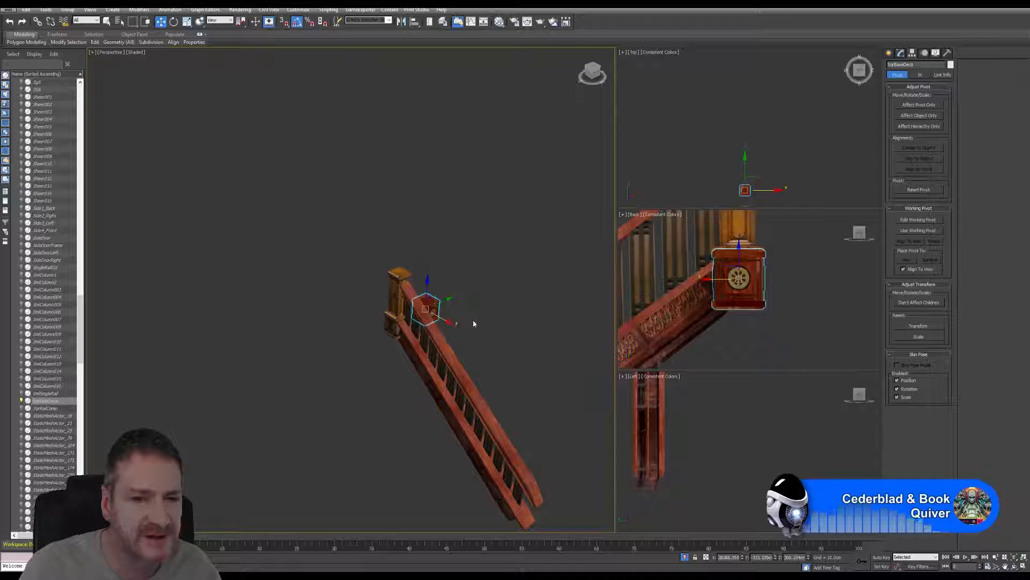
middle_drag(474, 323, 392, 333)
scroll(719, 314, down, 4)
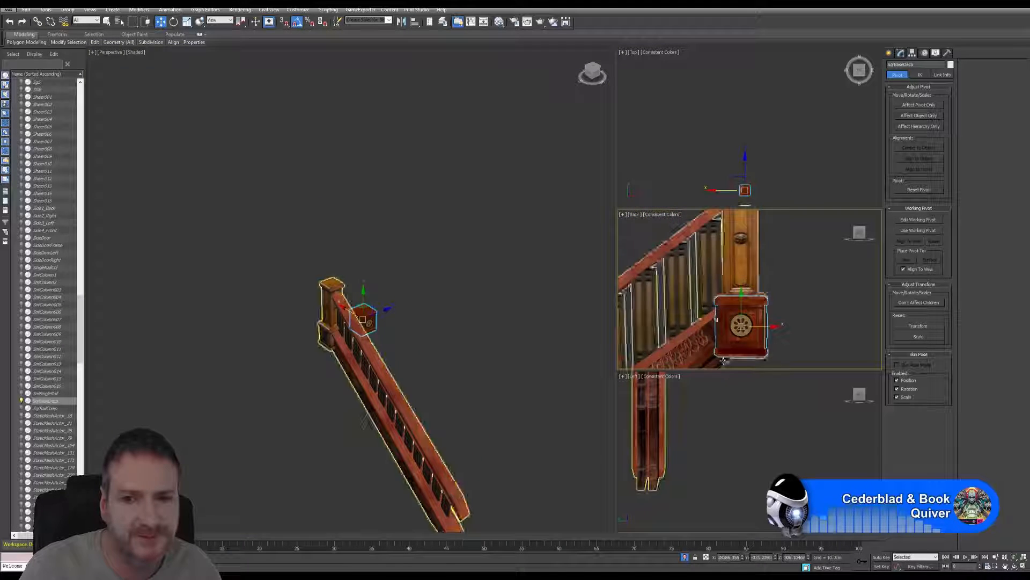
middle_drag(777, 302, 791, 279)
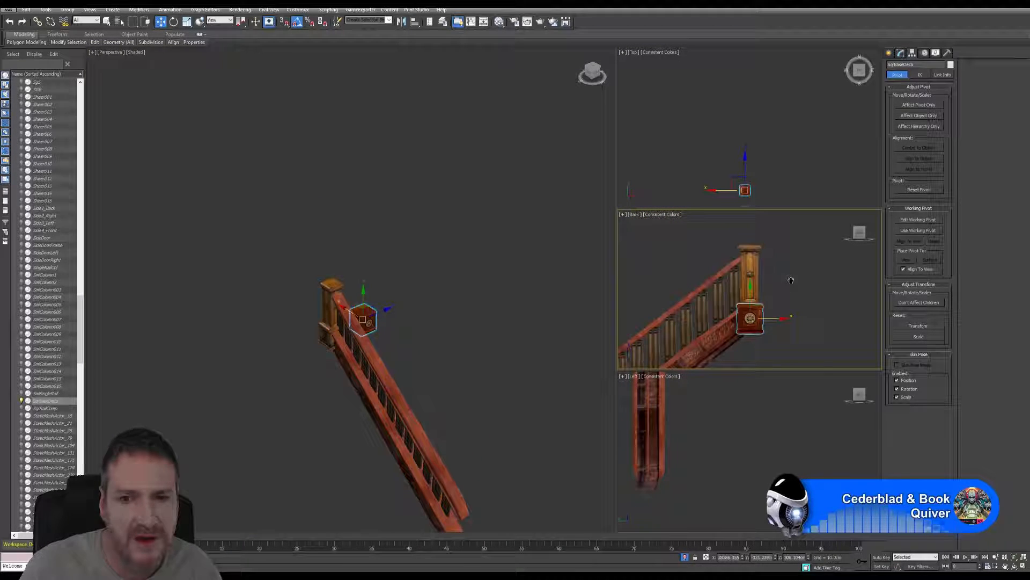
click(1022, 566)
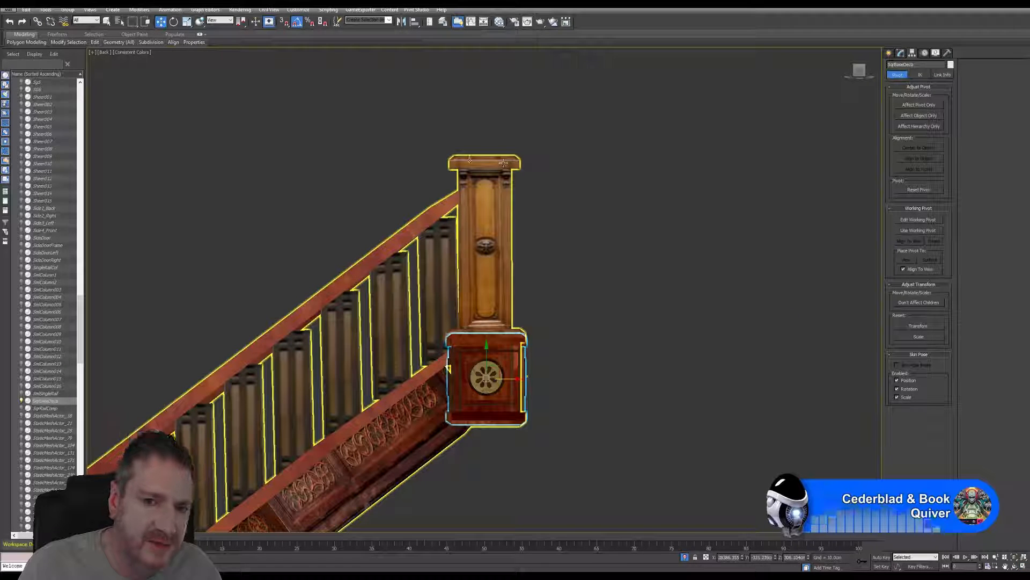
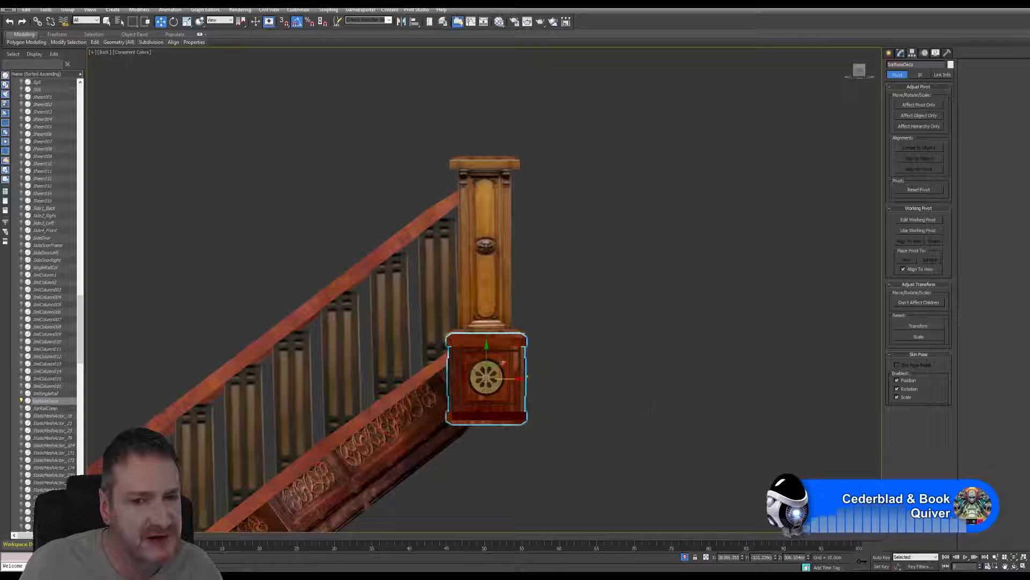
drag(486, 358, 491, 356)
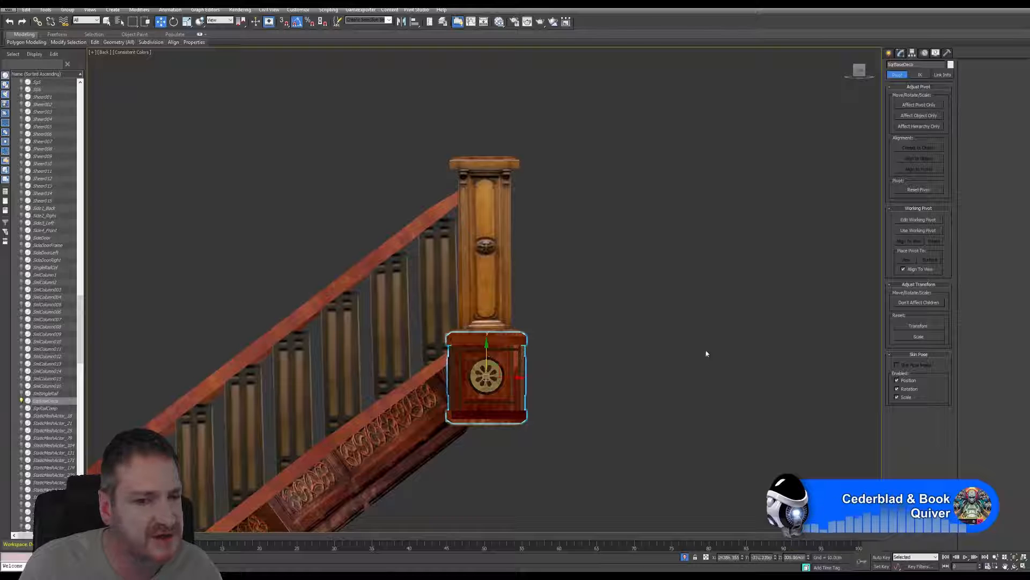
Reset the base block's XForm and collapse its modifier stack to Editable Poly.
click(1024, 568)
alt+middle_drag(430, 333, 408, 288)
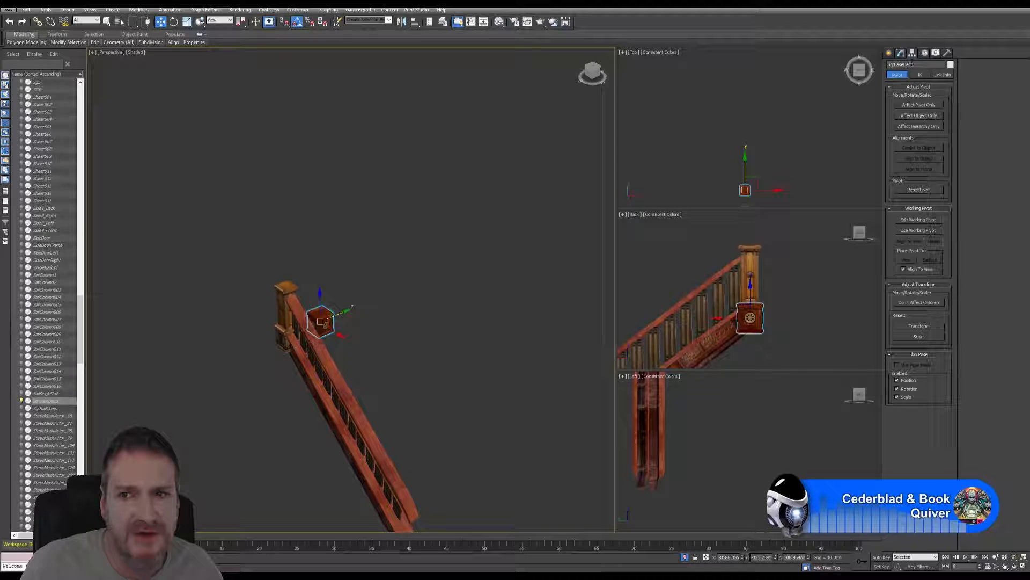
drag(915, 65, 894, 65)
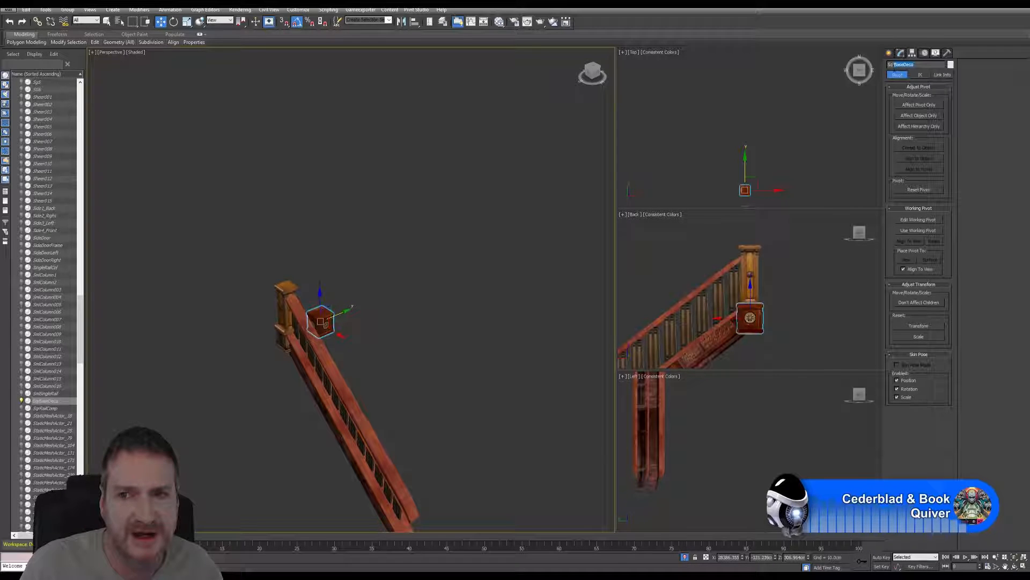
click(946, 54)
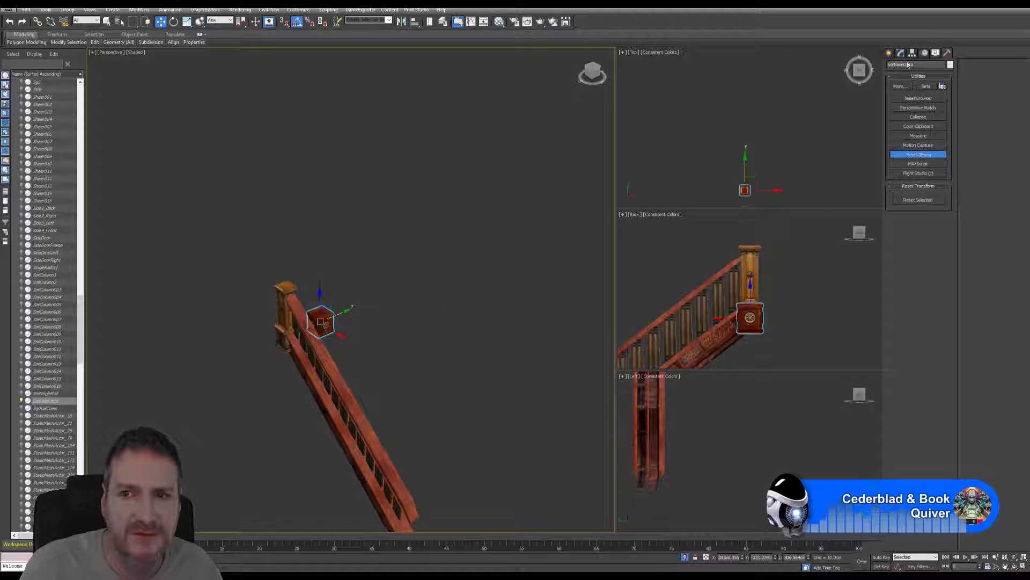
click(918, 199)
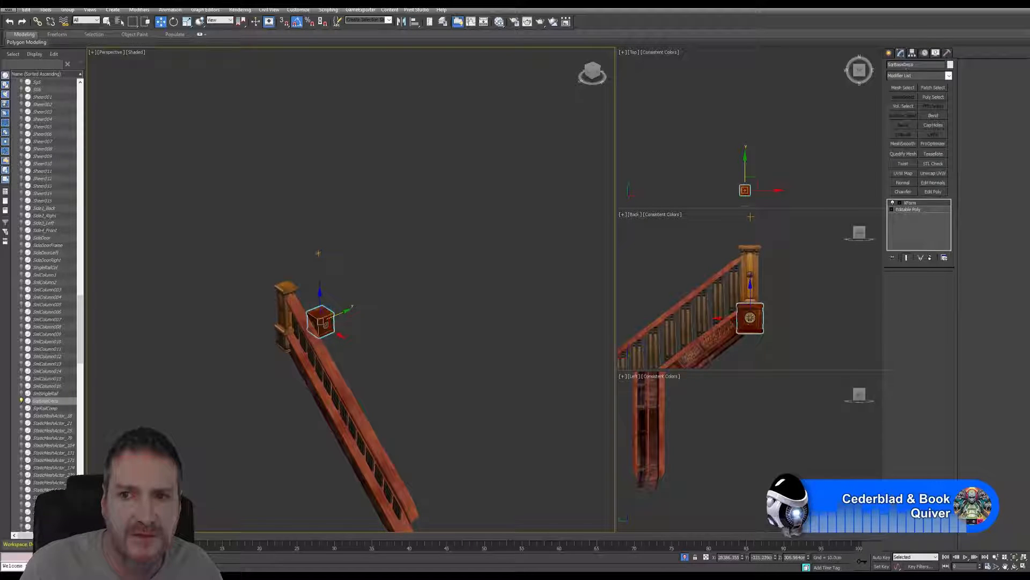
right_click(909, 205)
click(939, 287)
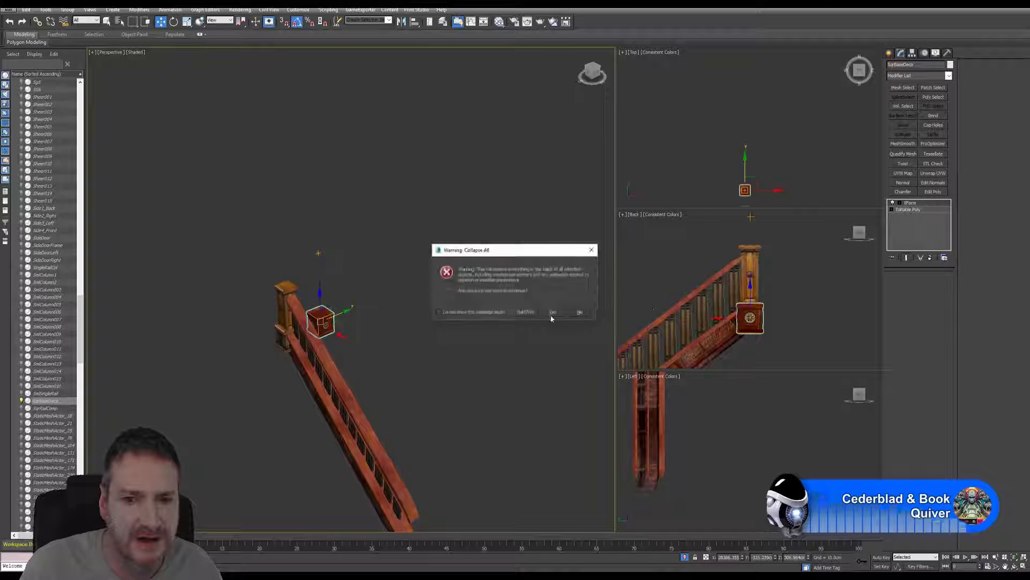
click(551, 314)
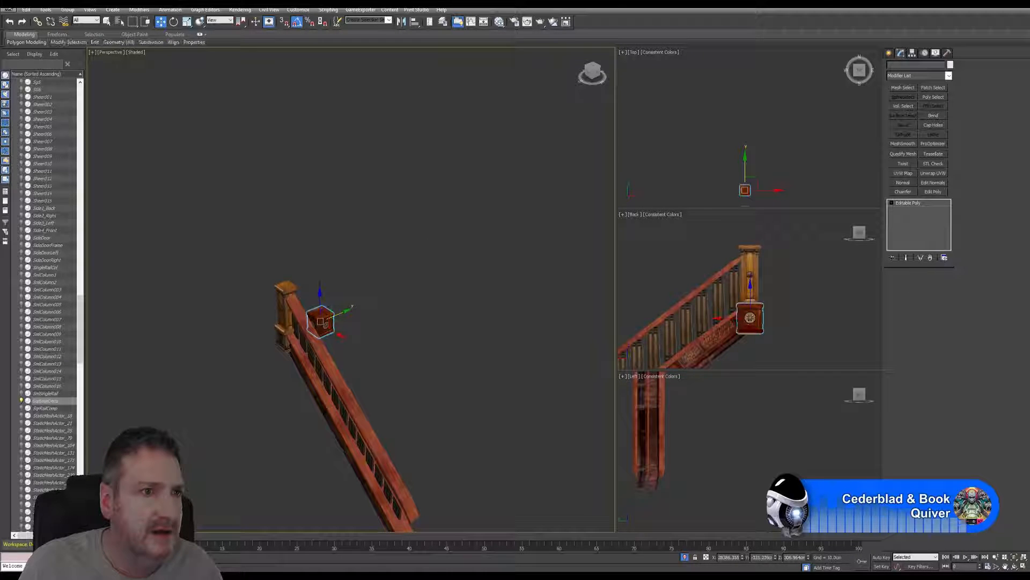
Export only the selected base block as SqrBaseDeco in FBX format to the Exports folder, using the Painter To UE4 preset.
click(10, 9)
mouse_move(42, 141)
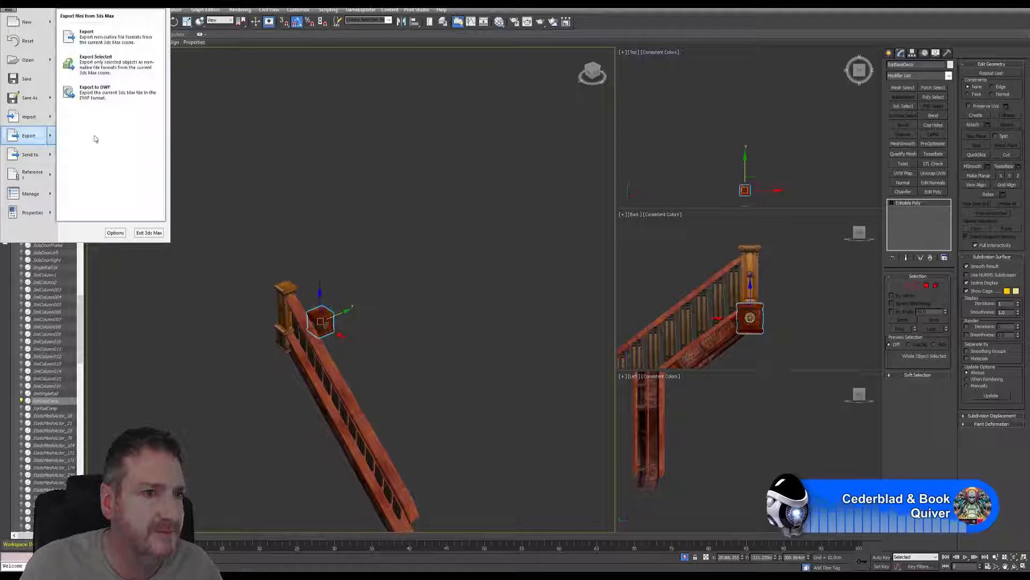
click(102, 63)
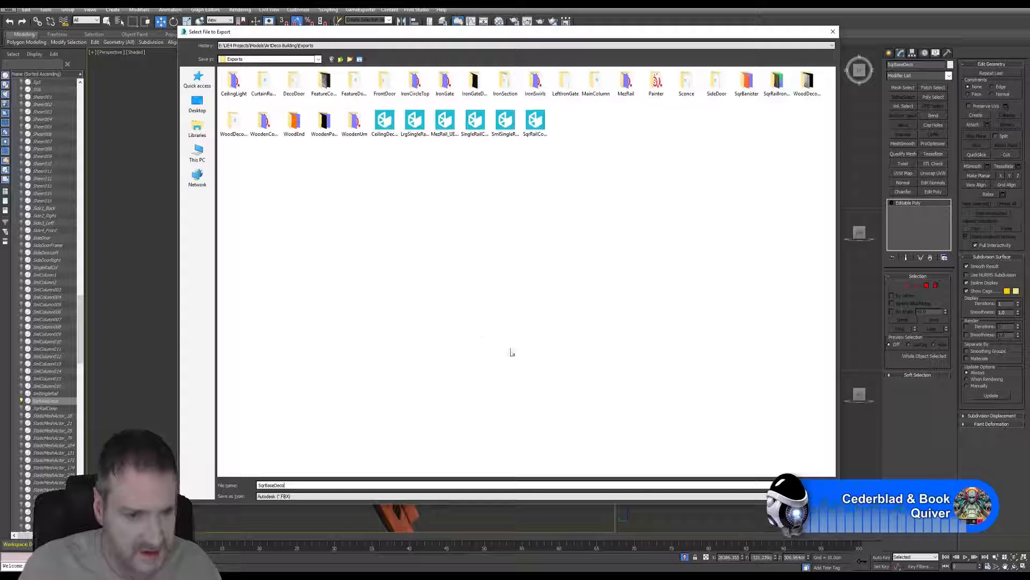
key(Return)
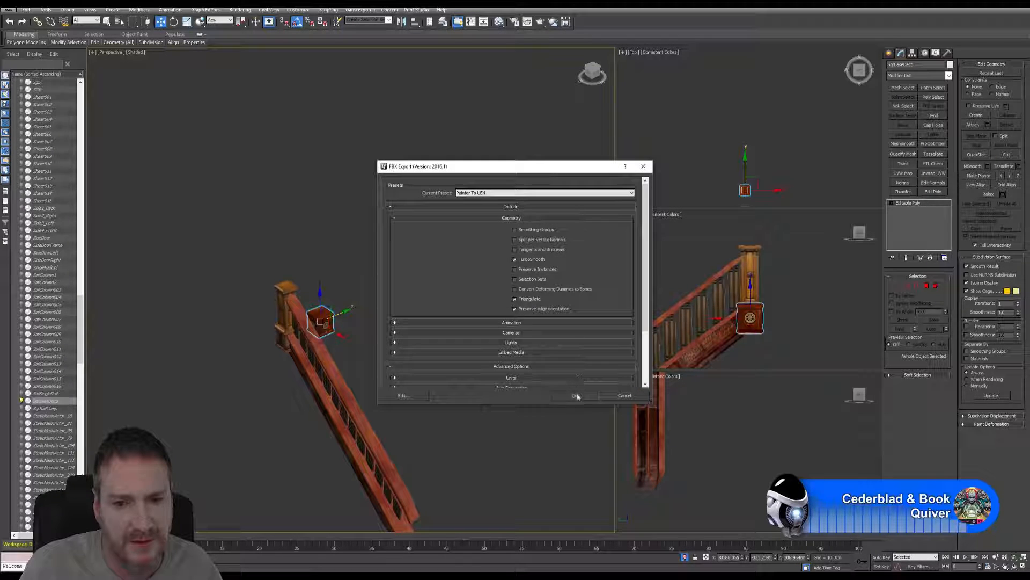
click(575, 394)
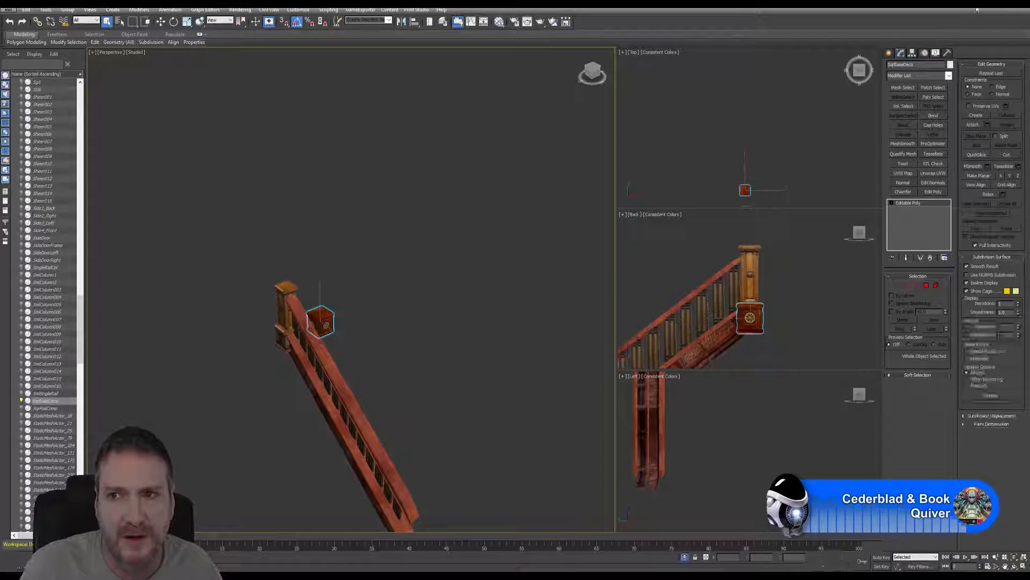
Switch to Unreal Editor and import SqrBaseDeco.FBX into the Models/Building folder, dismissing the message log.
key(super+d)
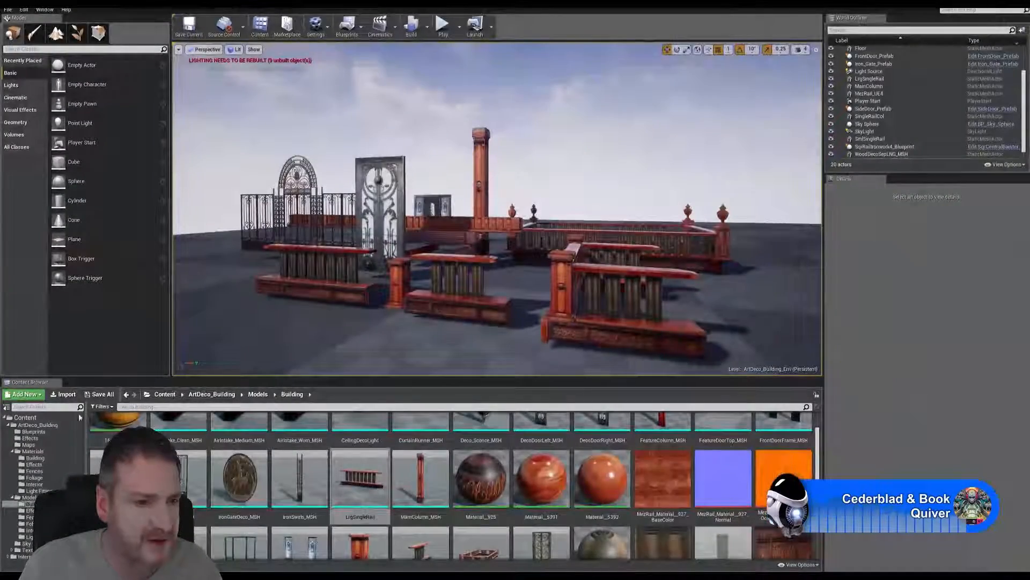
click(66, 395)
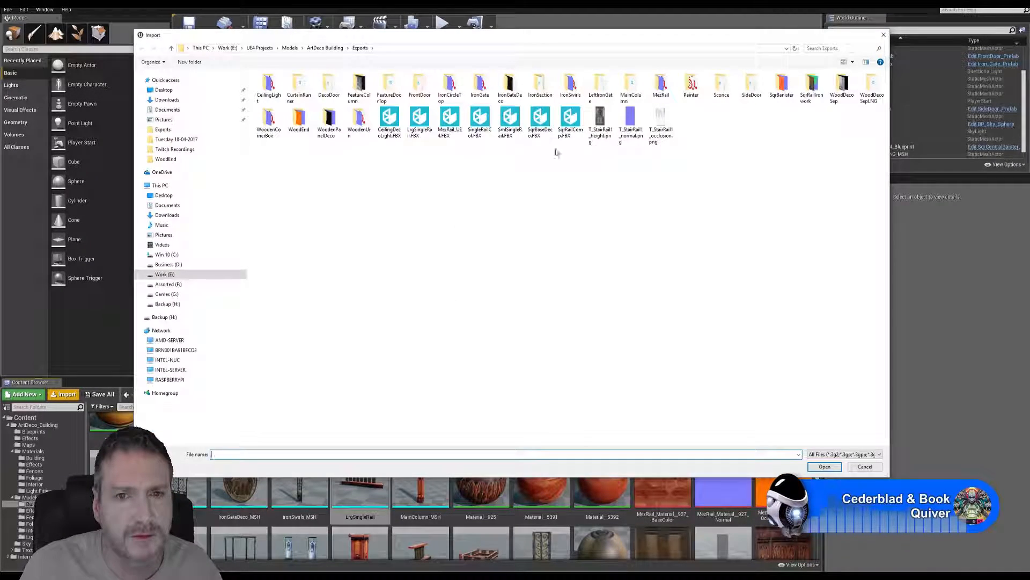
double_click(540, 121)
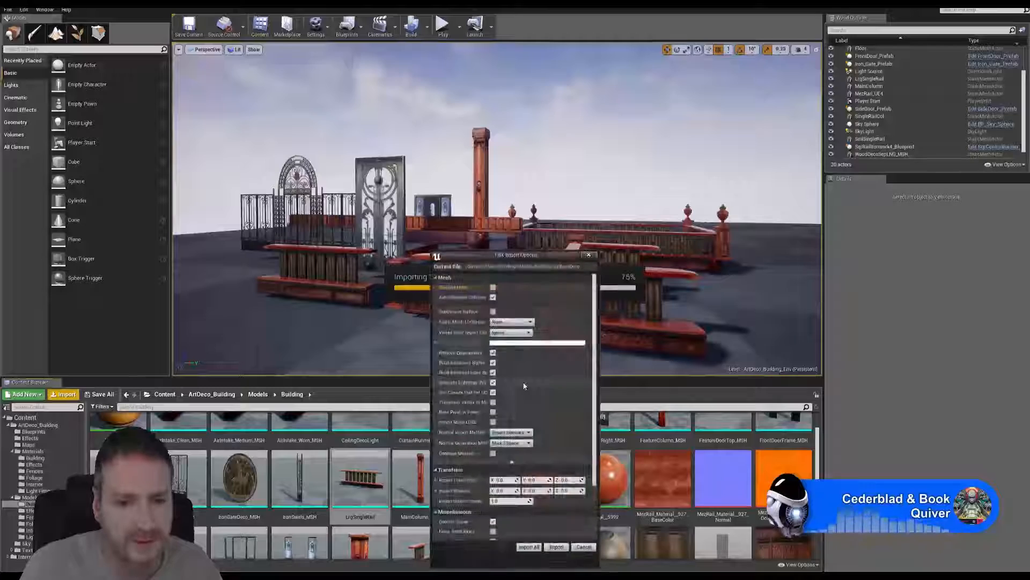
click(556, 547)
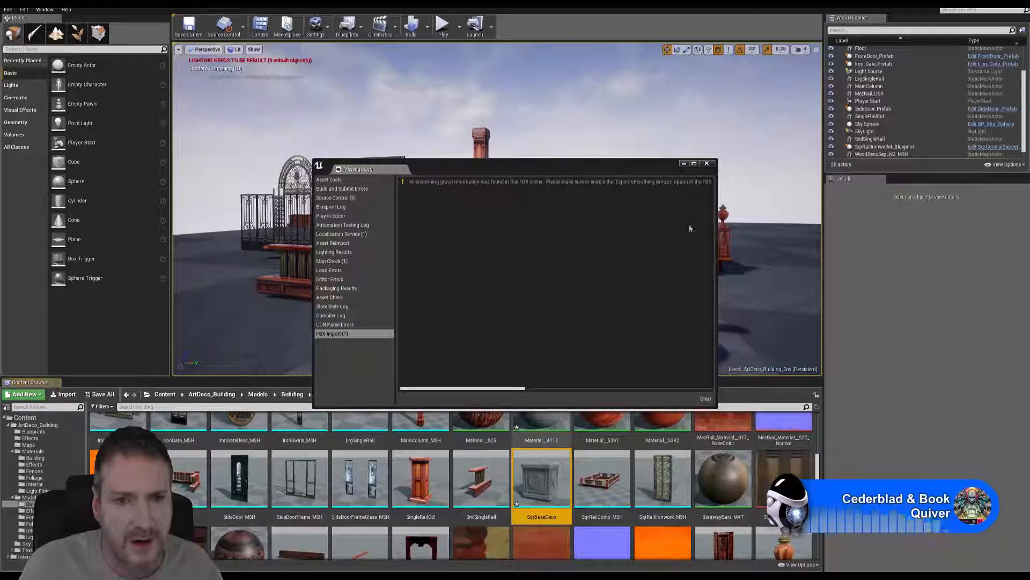
click(706, 162)
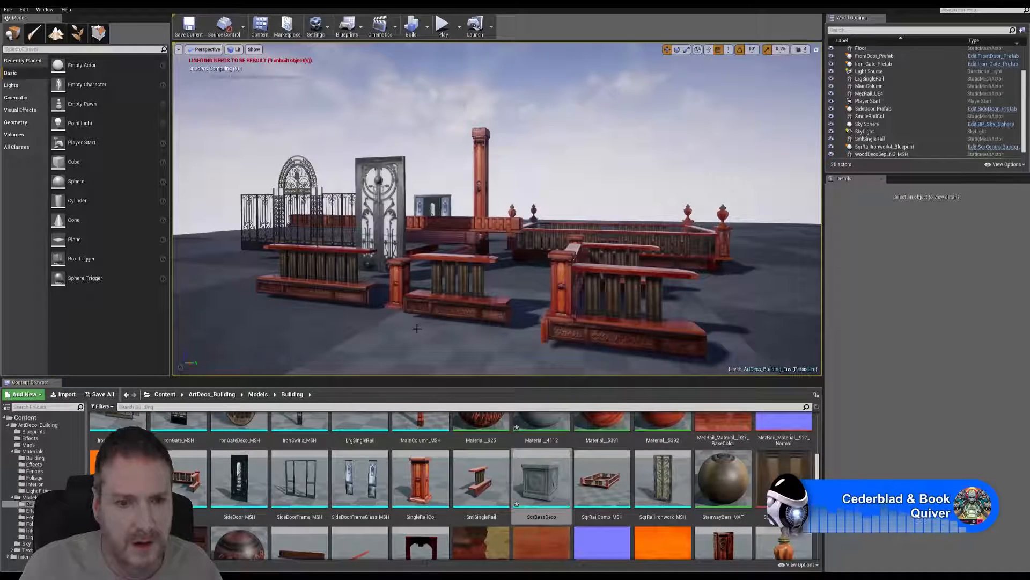
Assign WoodenCornerBox_MAT from Materials/Building to the SqrBaseDeco mesh's material slot and save the mesh.
double_click(543, 487)
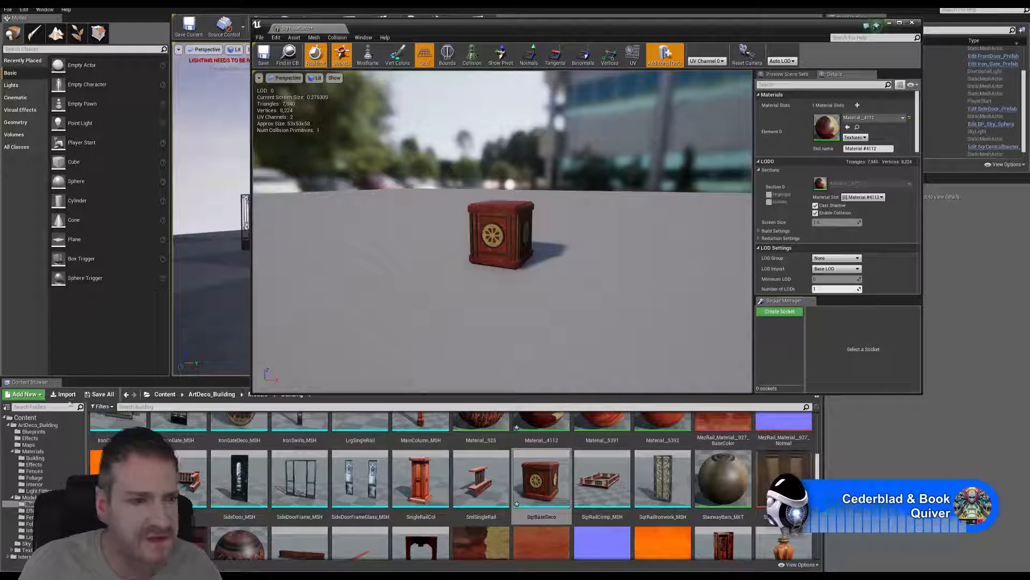
click(36, 458)
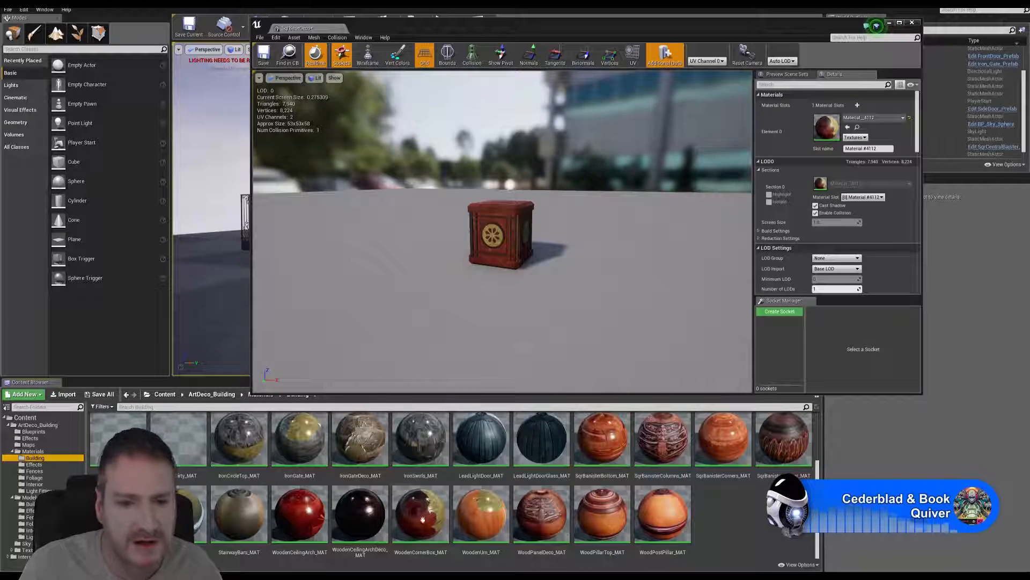
drag(422, 519, 834, 131)
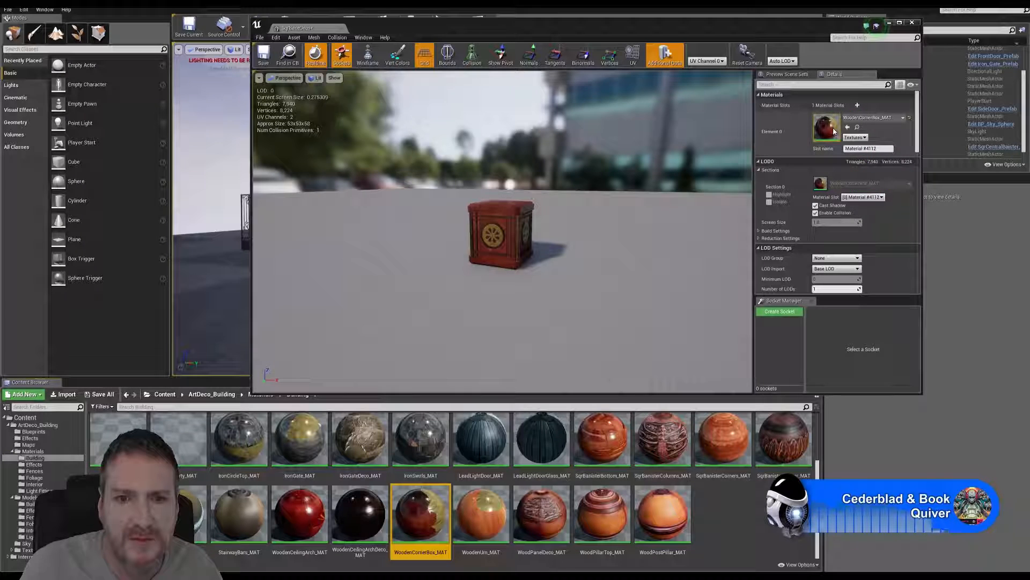
click(264, 56)
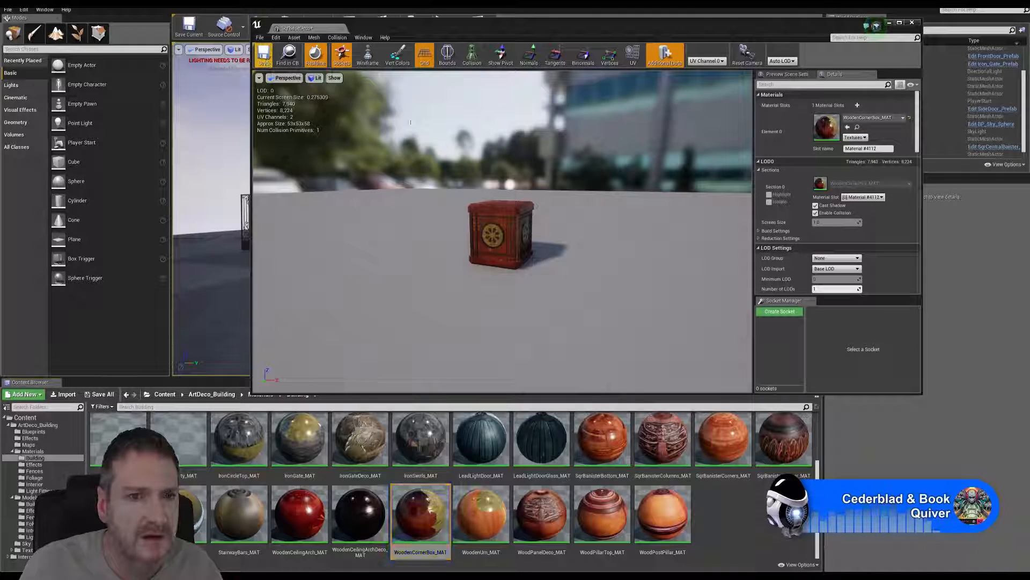
click(912, 22)
Place the SqrBaseDeco mesh from Models/Building on the open floor in front of the railing pieces.
click(31, 504)
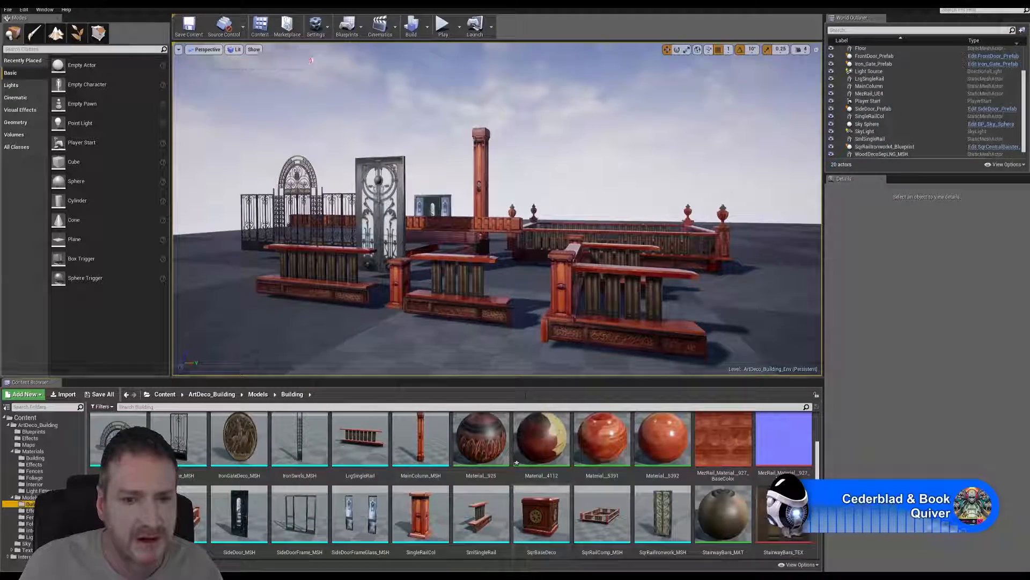
right_drag(537, 290, 516, 302)
key(s)
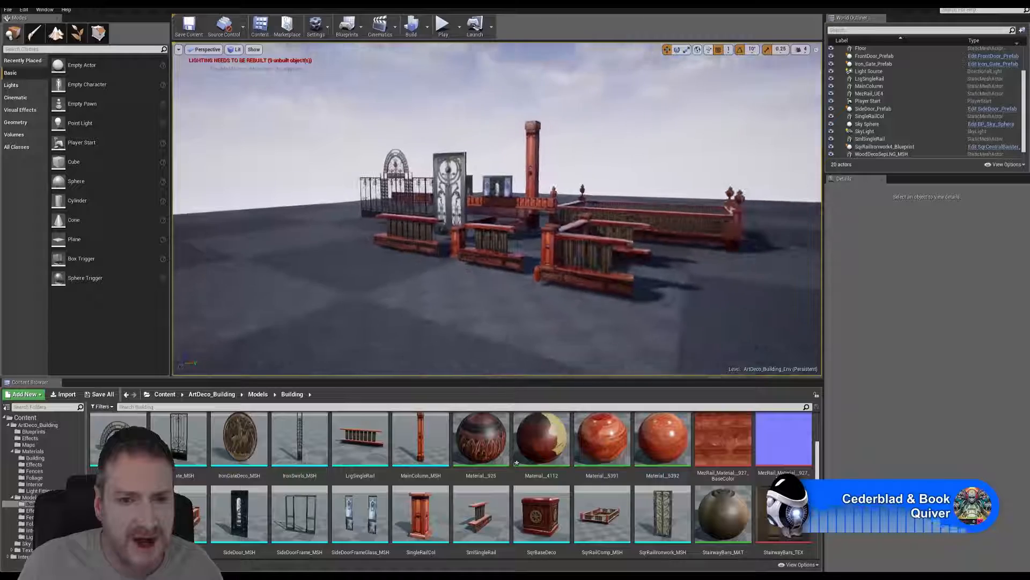
drag(534, 491, 349, 267)
key(a)
right_drag(354, 276, 515, 290)
key(s)
right_drag(375, 325, 353, 325)
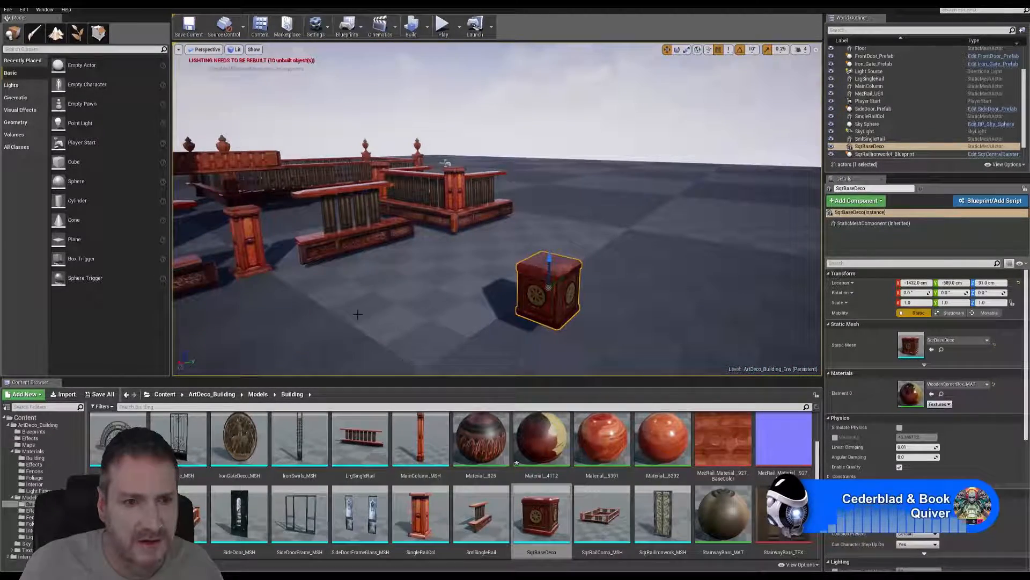
Add a SingleRailCol column on top of the SqrBaseDeco block and shift it along Y over the block.
drag(420, 515, 555, 188)
key(d)
right_drag(550, 220, 437, 239)
drag(540, 174, 516, 178)
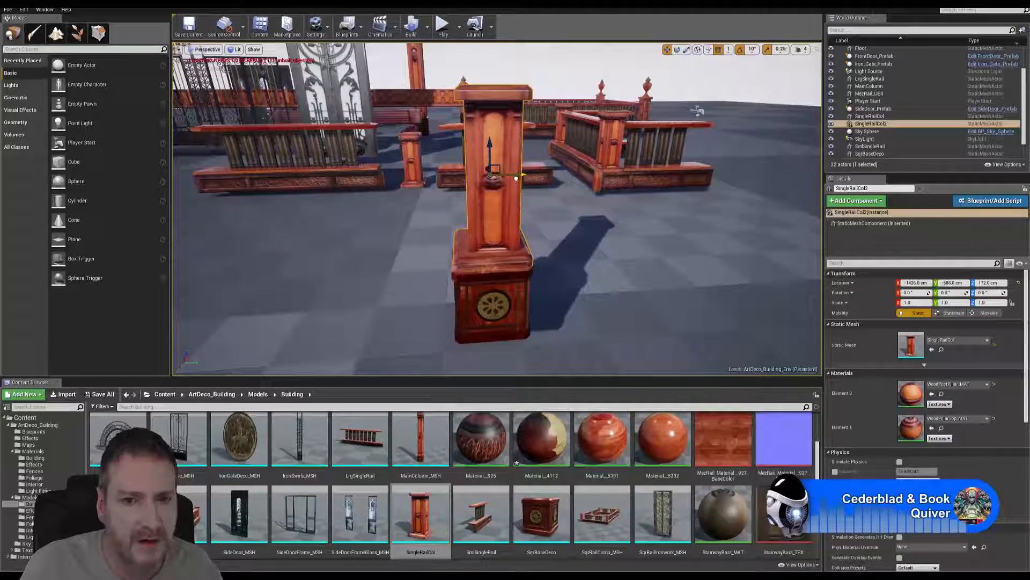
Move the SingleRailCol column along X to -1432 cm so it lines up with the base block.
right_drag(514, 178, 711, 167)
key(a)
key(w)
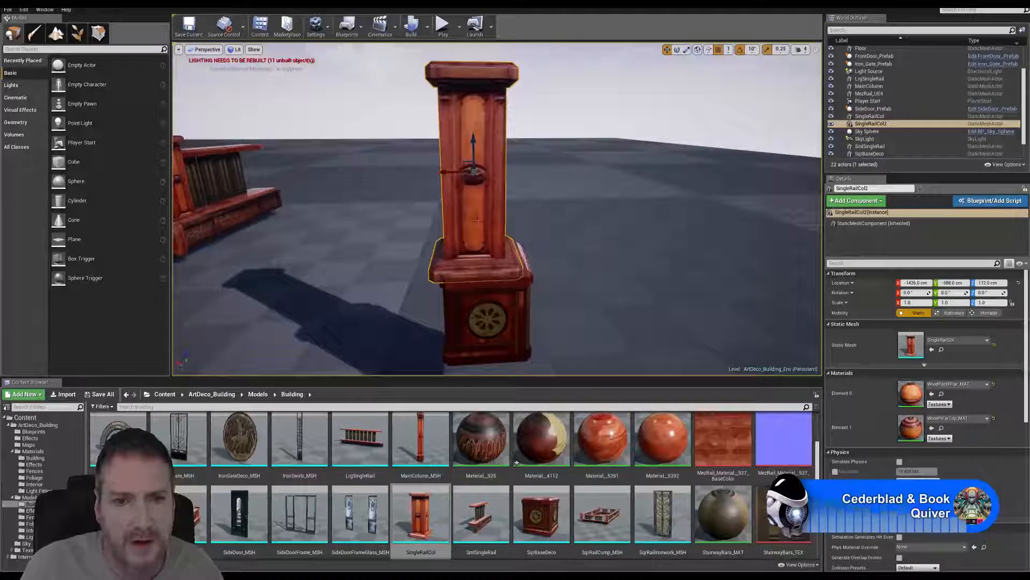
drag(450, 173, 460, 172)
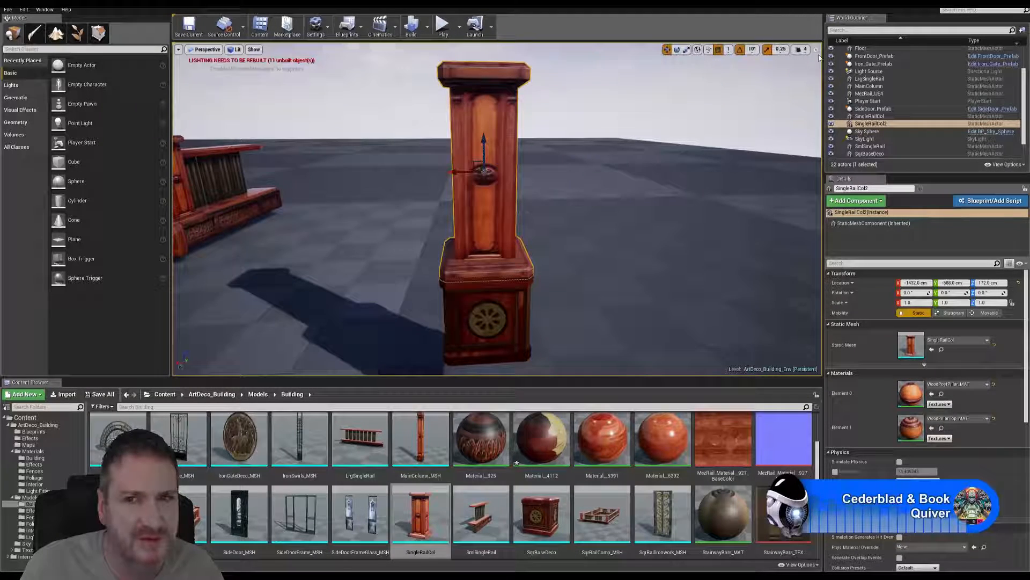
Fine-align the column with the base block in the Top view by moving it along Y to -589 cm.
right_drag(548, 215, 531, 240)
key(a)
key(d)
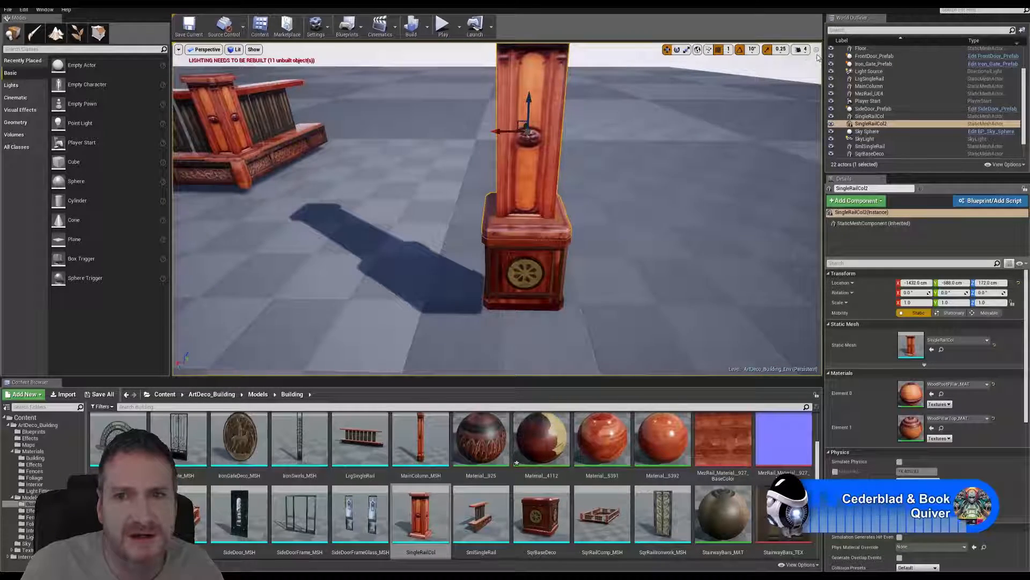
click(816, 50)
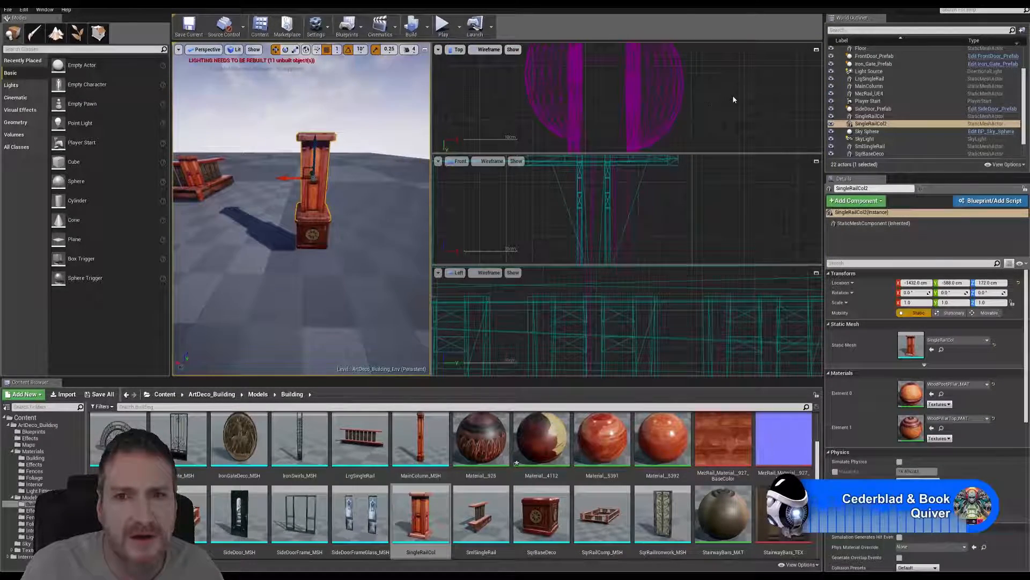
click(815, 51)
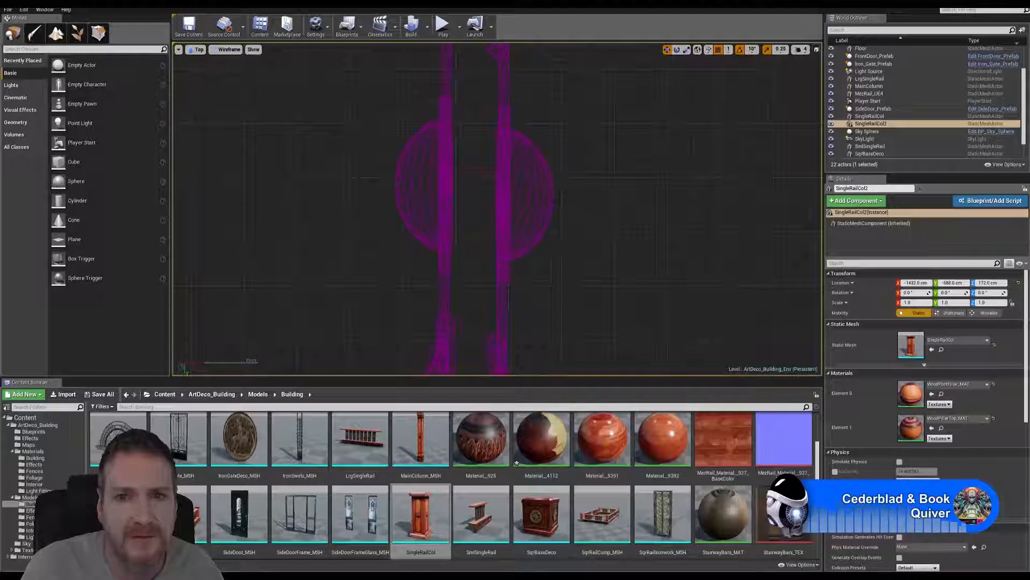
scroll(344, 325, down, 10)
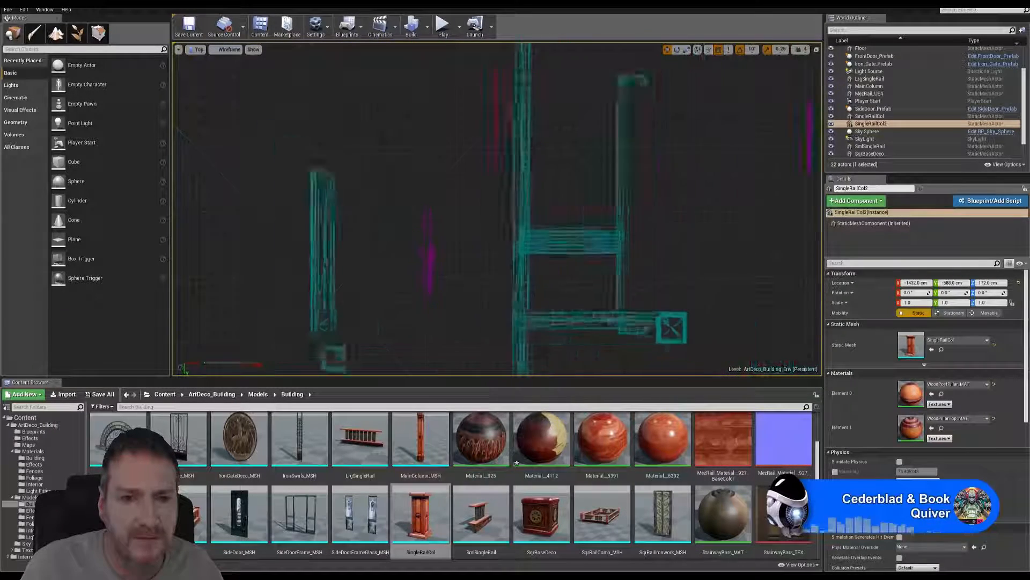
right_drag(344, 326, 578, 230)
scroll(522, 260, up, 10)
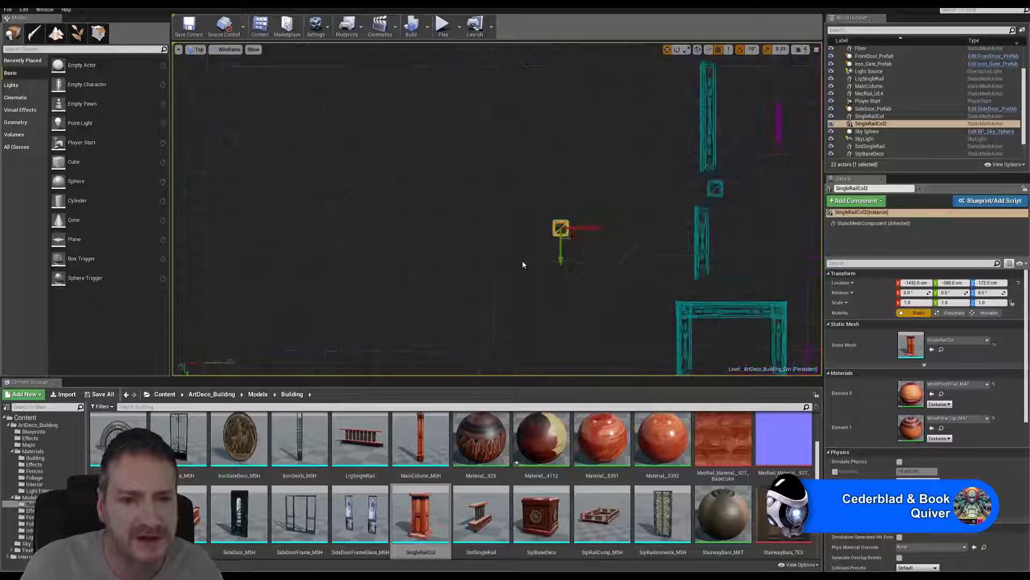
scroll(575, 221, up, 8)
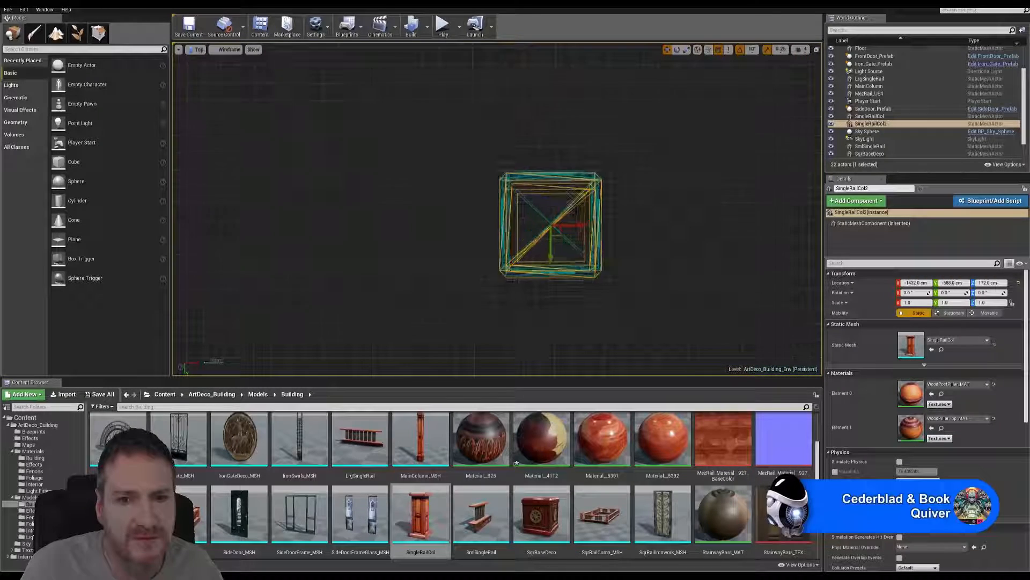
scroll(575, 221, up, 2)
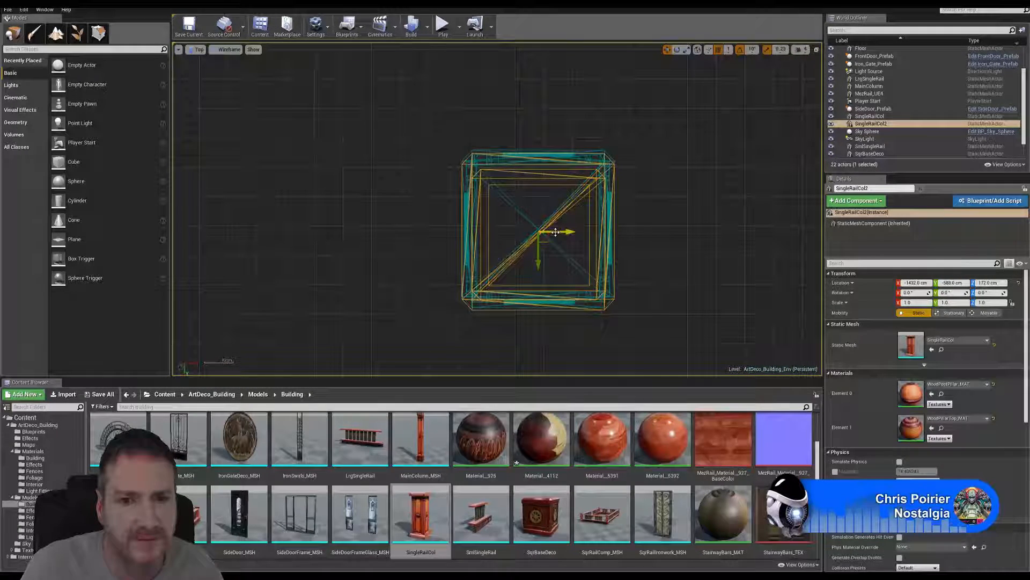
drag(556, 232, 555, 235)
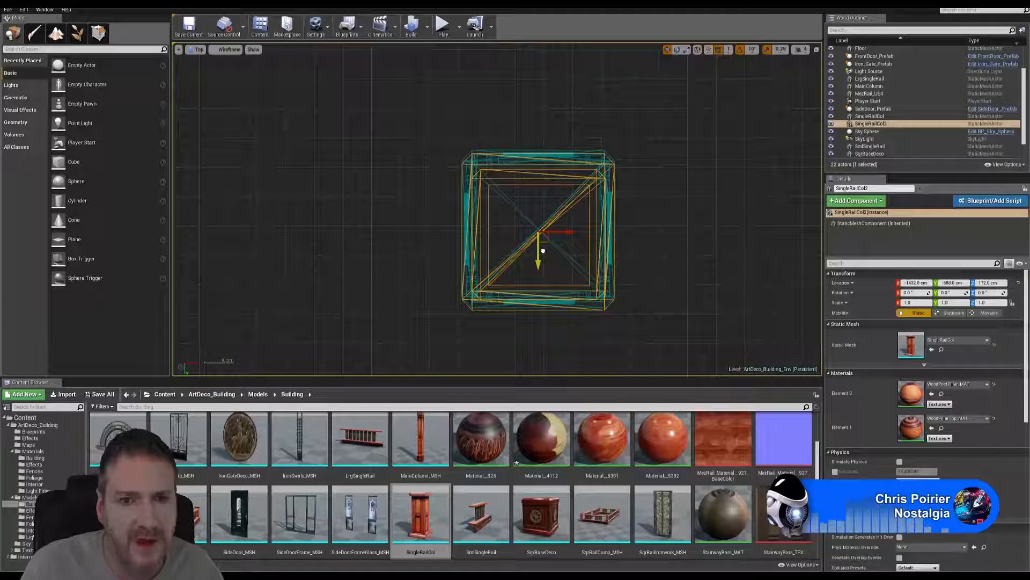
drag(543, 250, 544, 249)
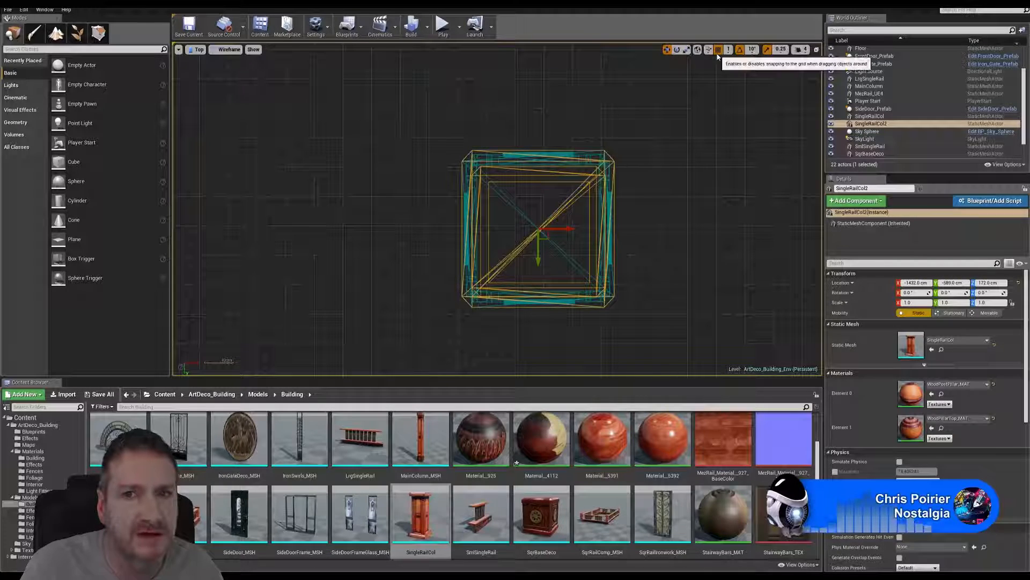
Return to the Perspective view and raise the column to a Z location of 173 cm on the base block.
click(816, 50)
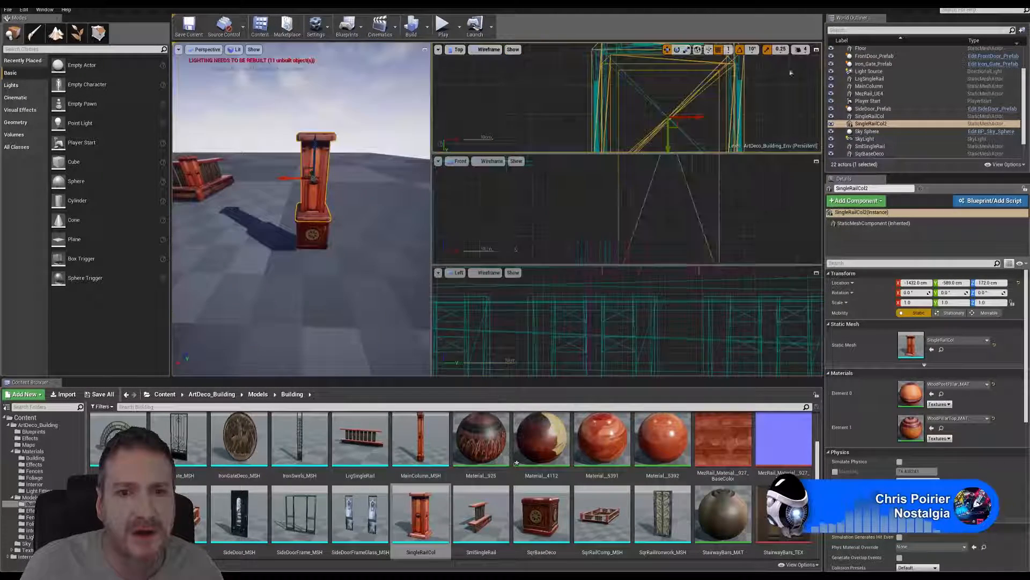
click(424, 49)
scroll(496, 209, up, 2)
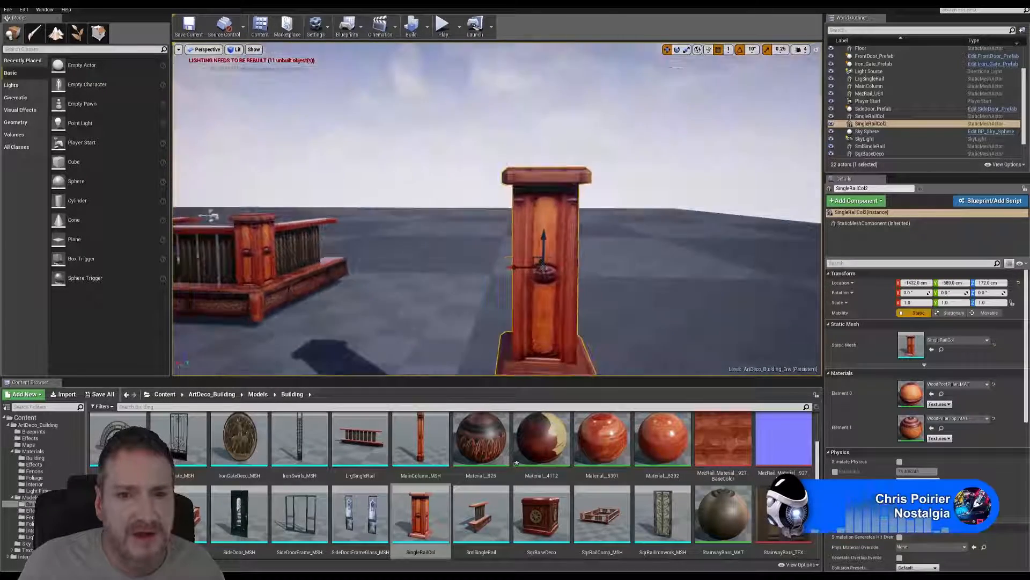
key(q)
right_drag(496, 209, 499, 214)
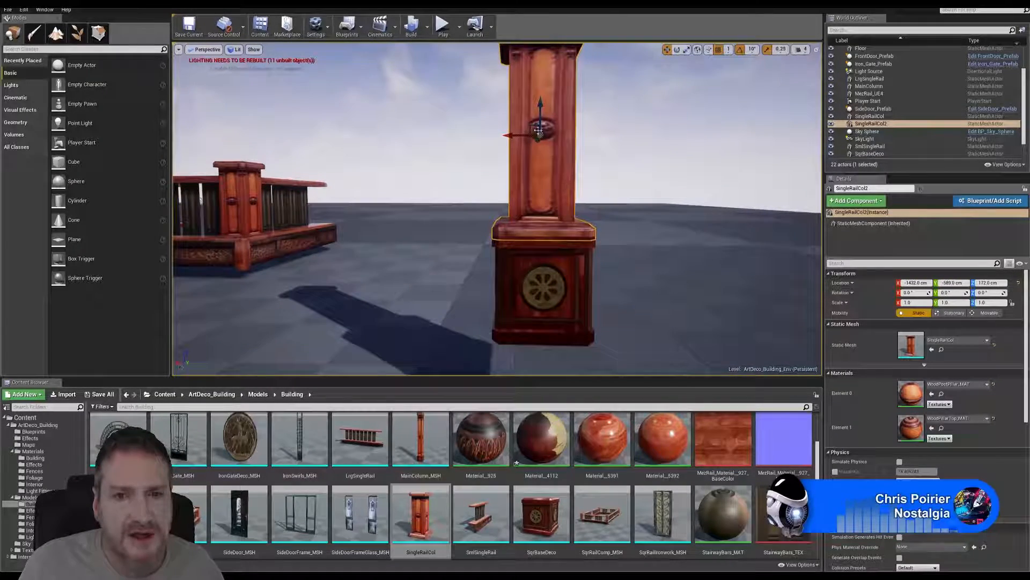
drag(540, 118, 543, 117)
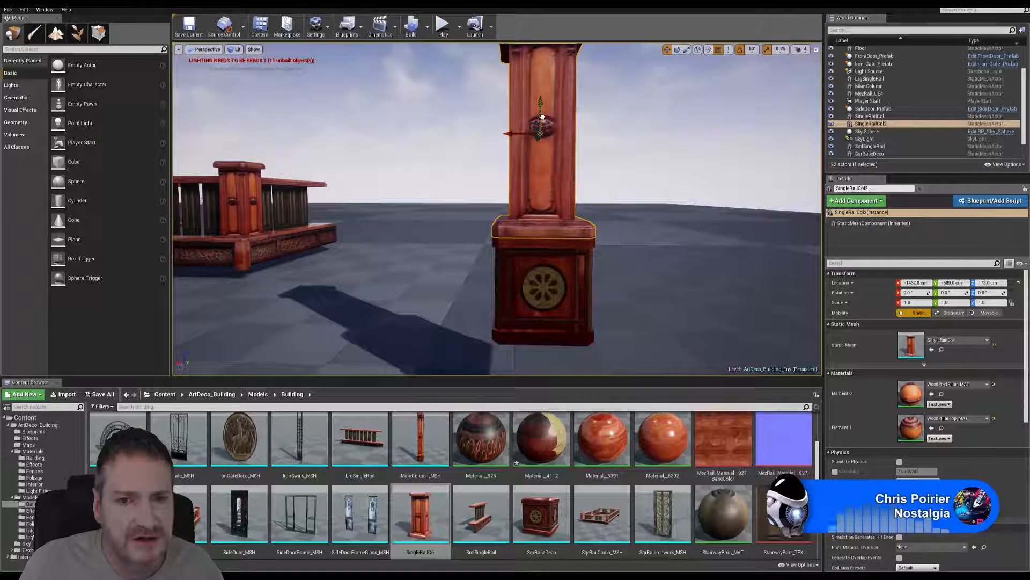
Examine the fit between the stacked column and base block from several sides.
mouse_move(544, 217)
right_down()
mouse_move(573, 213)
mouse_move(520, 215)
mouse_move(532, 216)
mouse_move(531, 236)
mouse_move(562, 215)
right_up()
key(w)
key(e)
key(d)
key(a)
key(d)
key(s)
key(e)
key(d)
key(a)
key(d)
key(e)
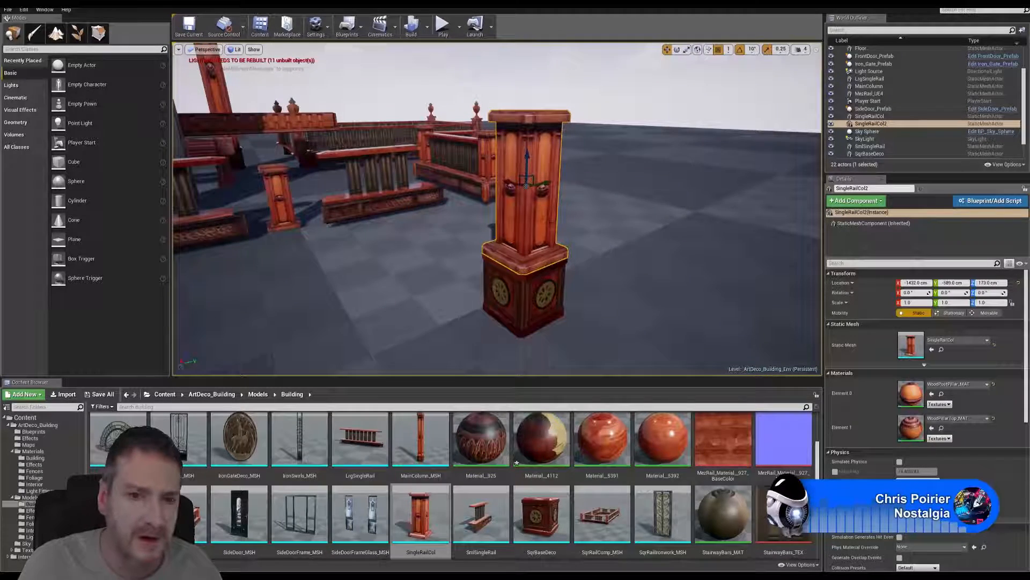
Try a small shift of the SingleRailCol column along X on the base block and undo it.
drag(511, 184, 517, 185)
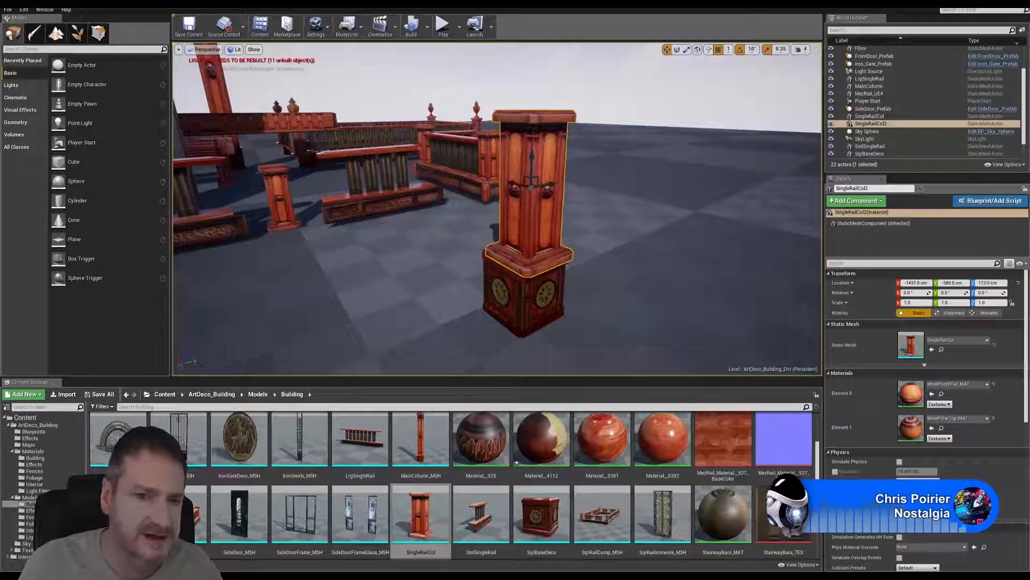
click(24, 9)
click(40, 23)
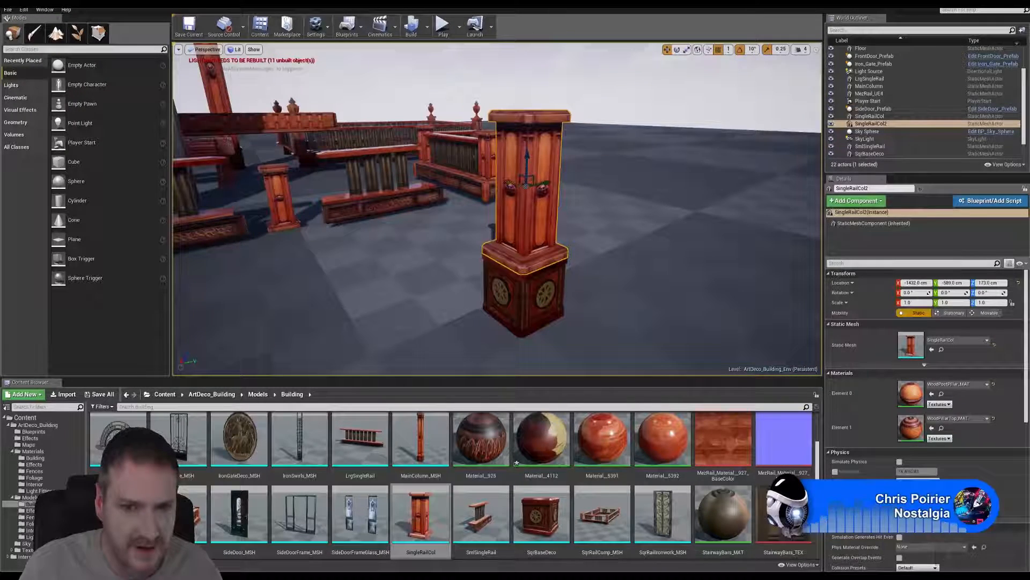
Convert the stacked column and base block into one Blueprint class named BackStairColumn_Prefab in the ArtDeco_Building Blueprints folder.
ctrl+click(524, 283)
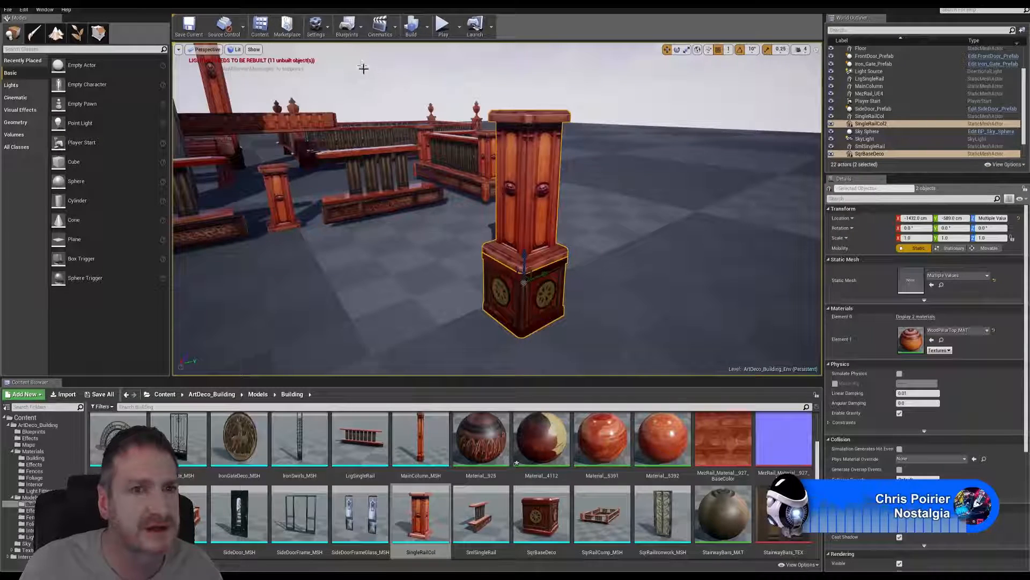
click(359, 31)
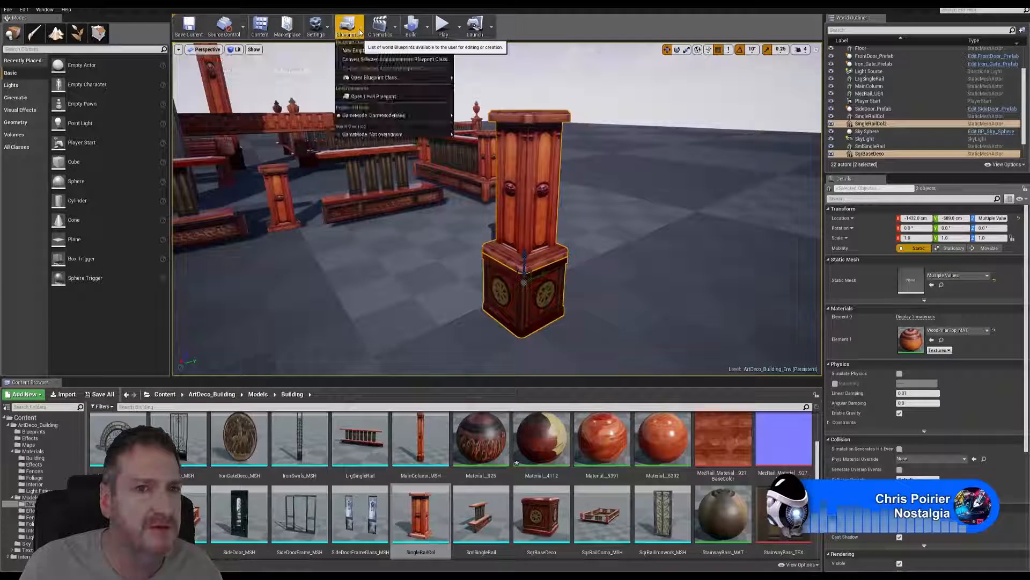
click(407, 60)
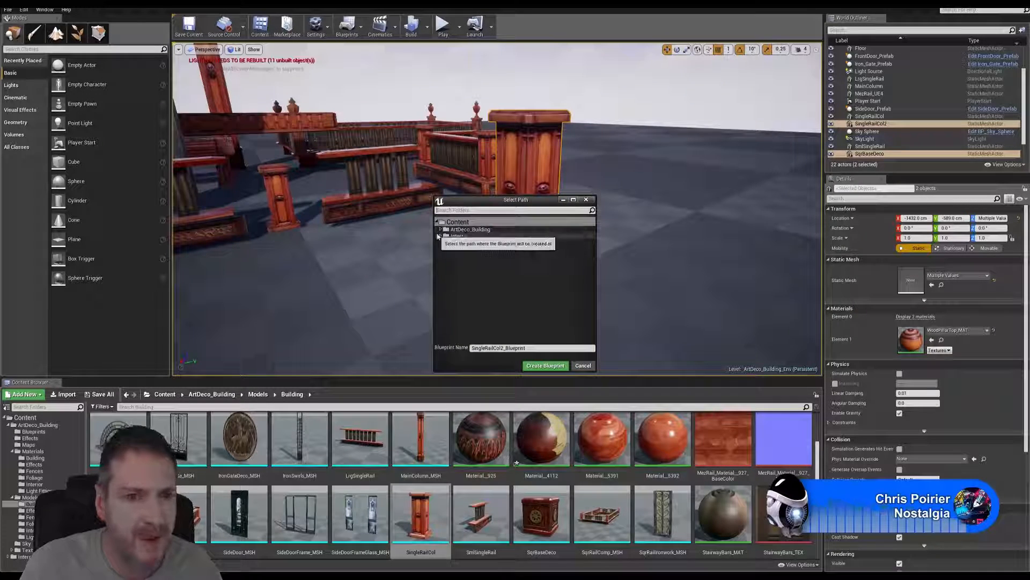
click(471, 237)
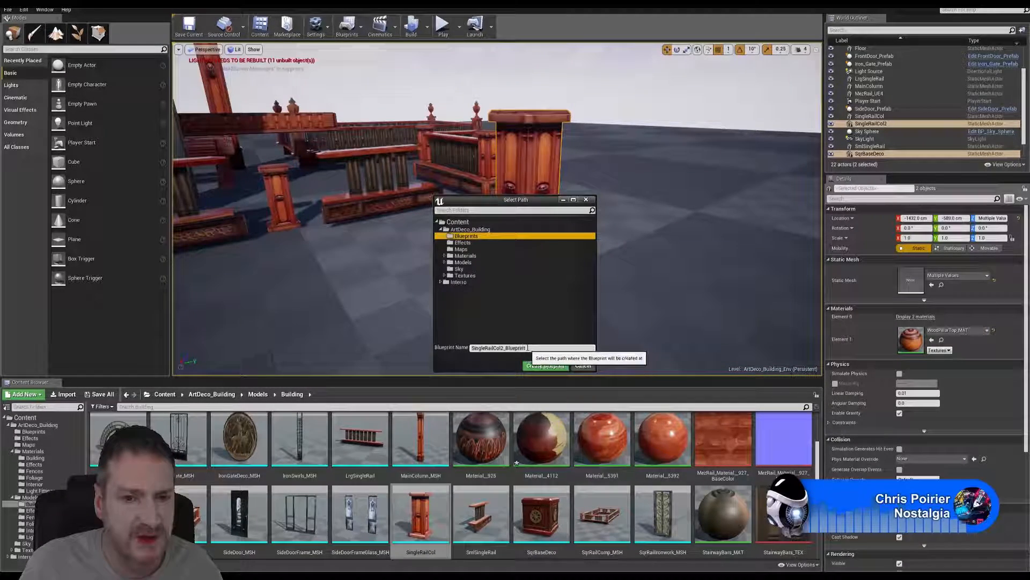
drag(528, 348, 471, 347)
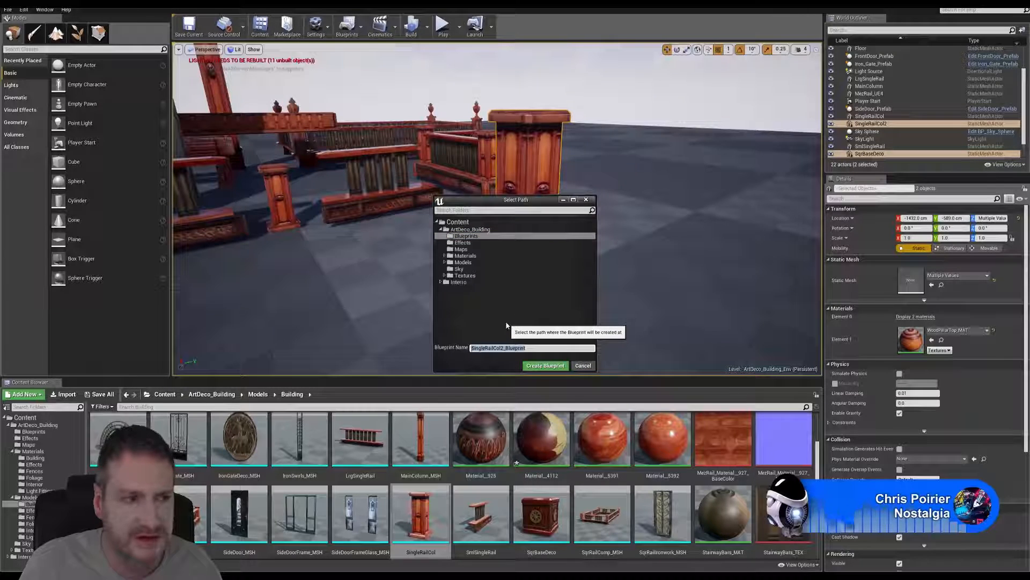
text(Ba)
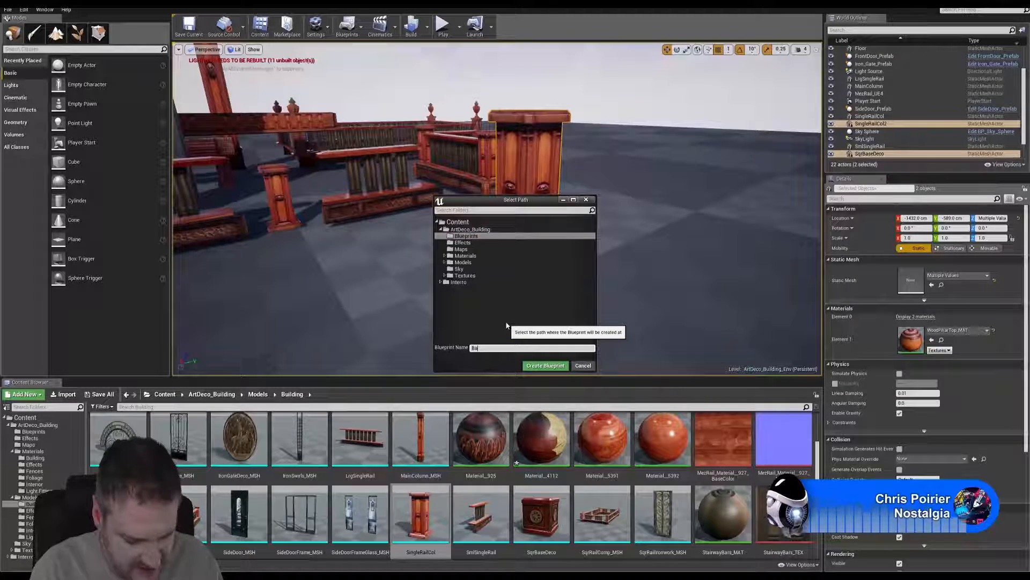
text(ckSt)
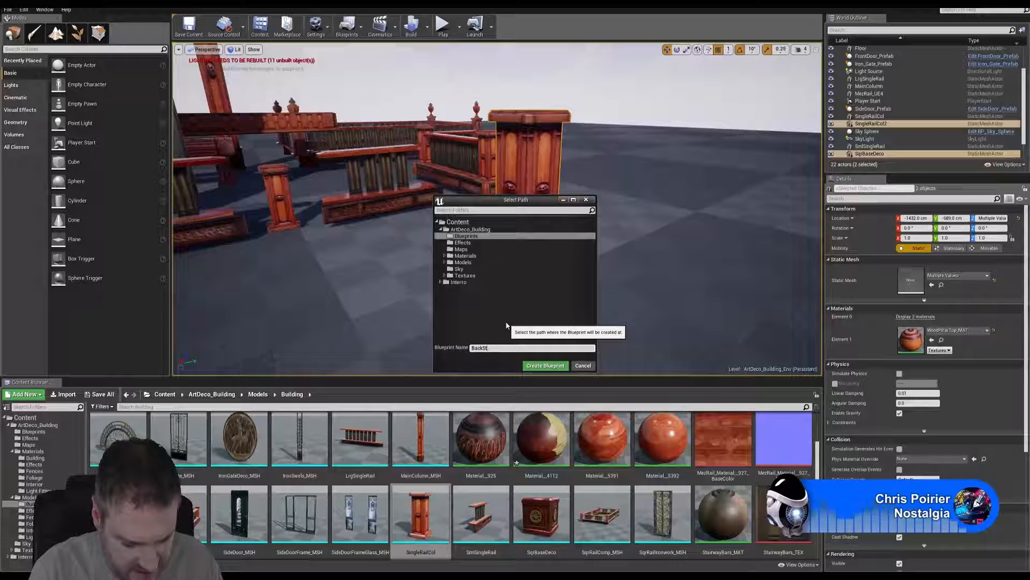
text(airColumn)
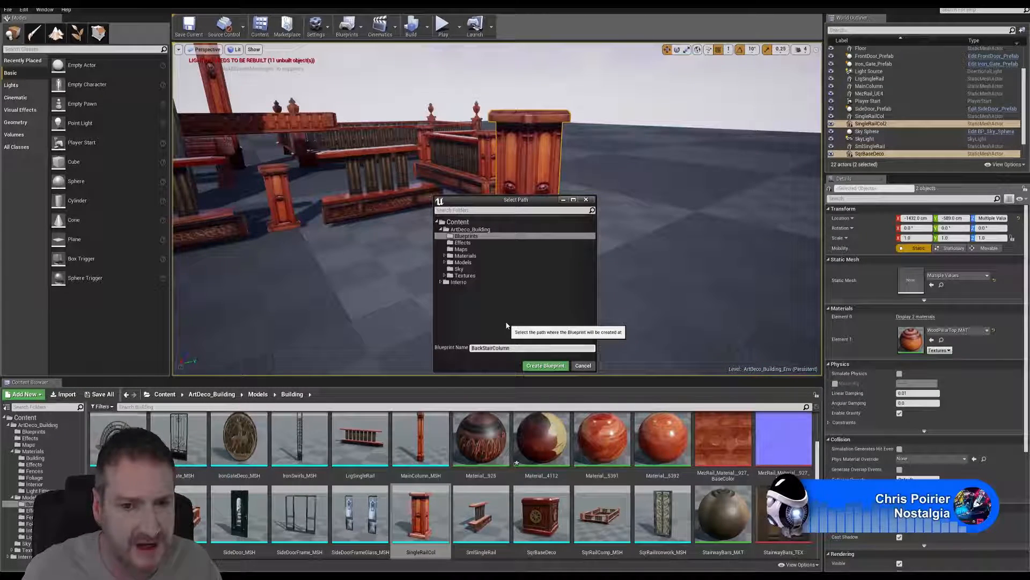
text(_Prefab)
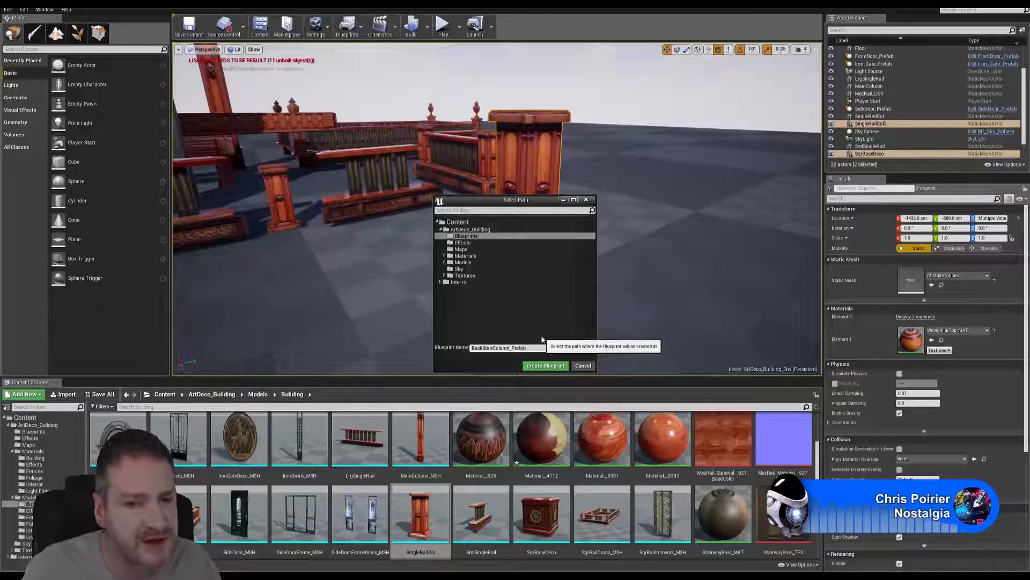
click(545, 366)
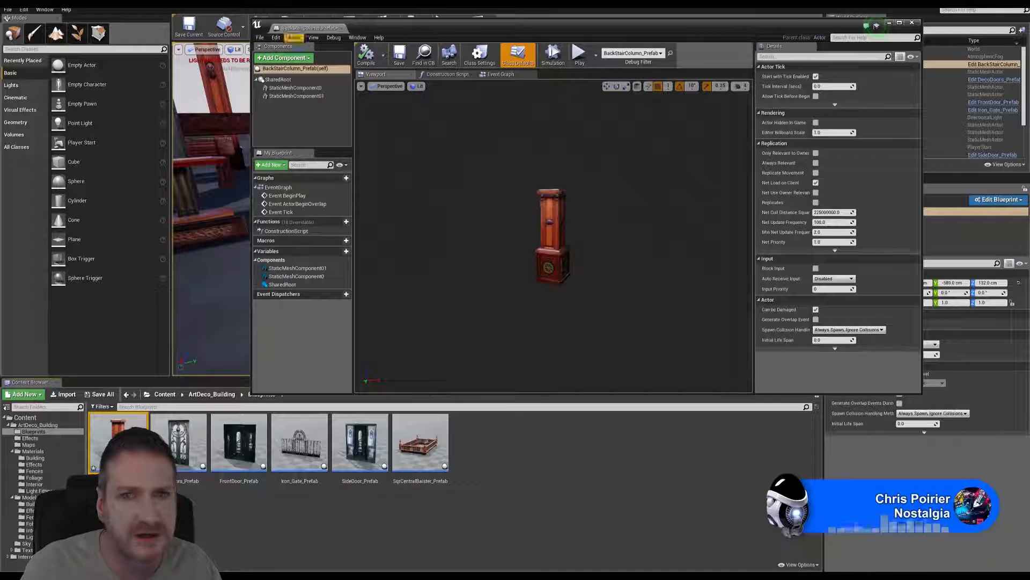
click(276, 413)
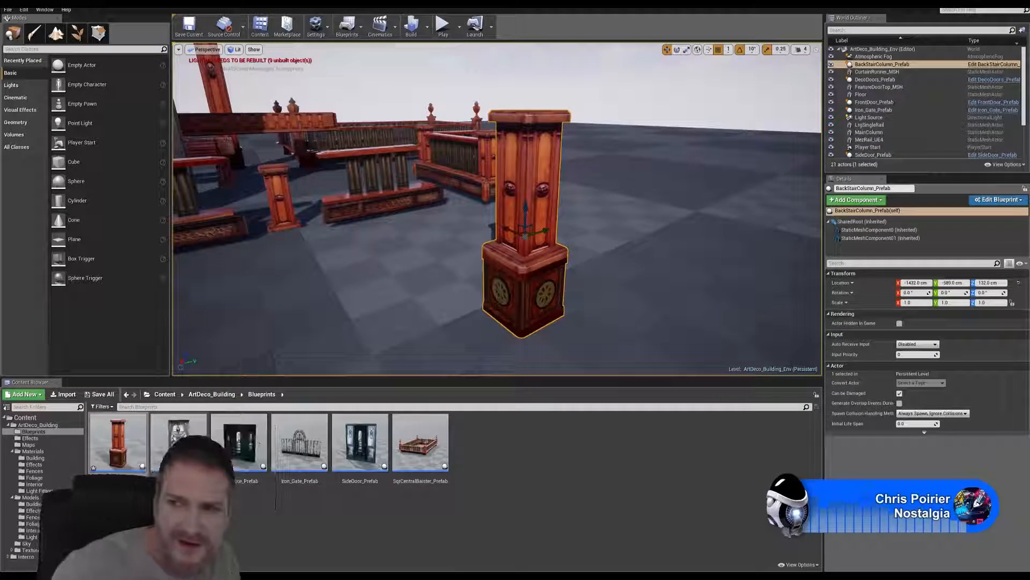
Place a second BackStairColumn_Prefab from the Blueprints folder on the floor near the first and shift it along Y.
drag(279, 279, 268, 360)
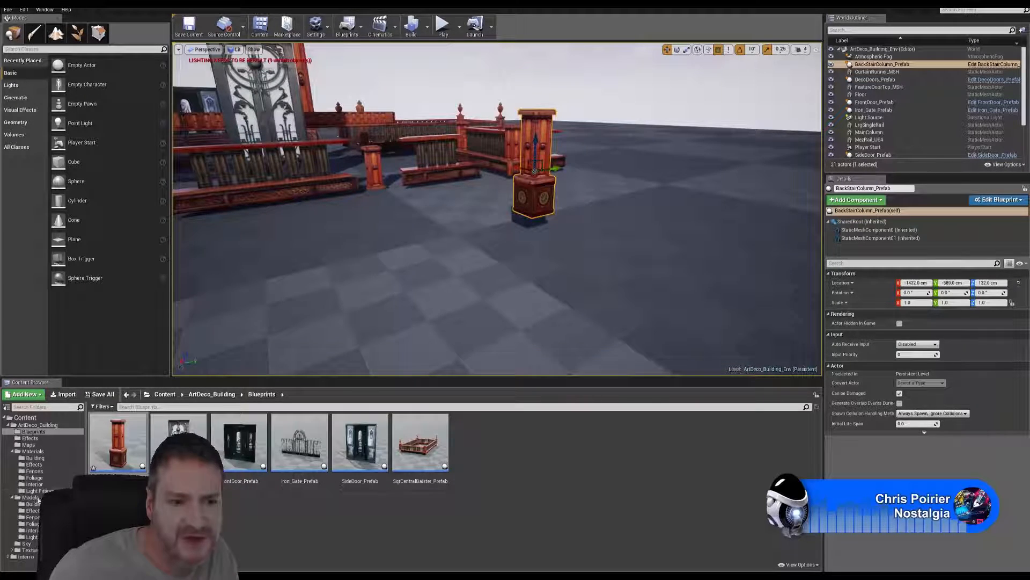
click(33, 504)
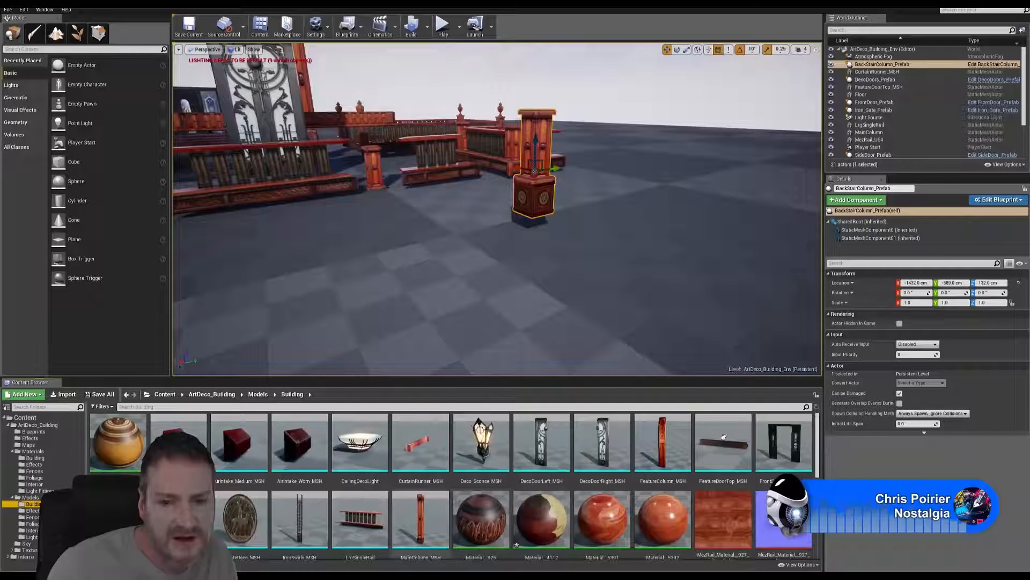
scroll(423, 511, down, 2)
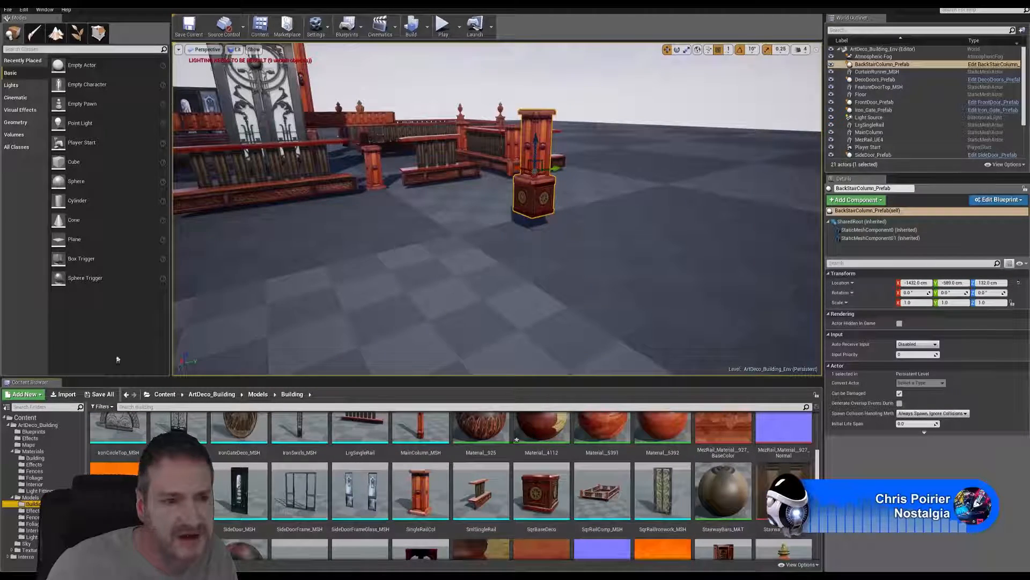
click(33, 431)
drag(122, 447, 494, 232)
right_drag(495, 232, 464, 225)
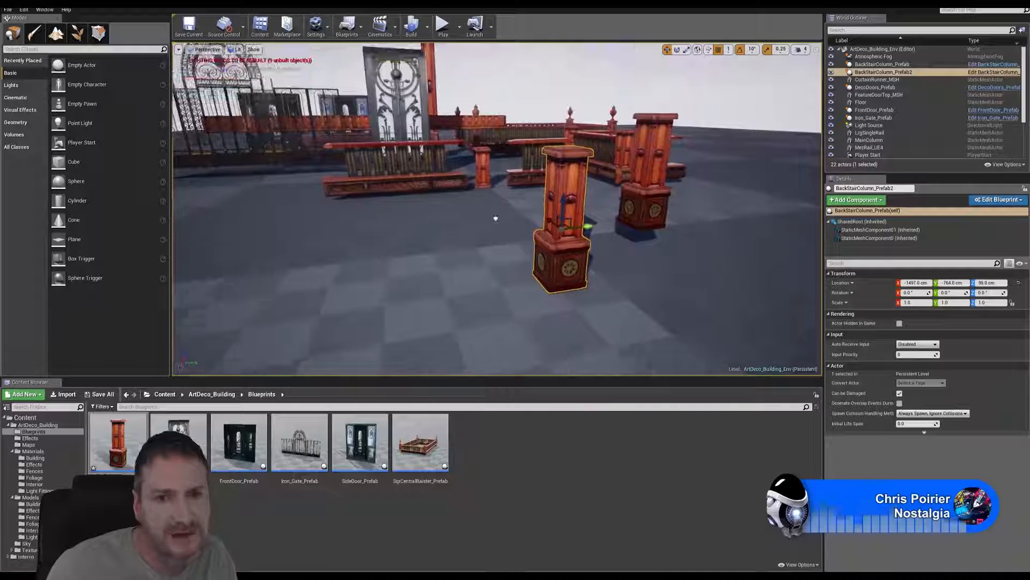
drag(494, 218, 422, 228)
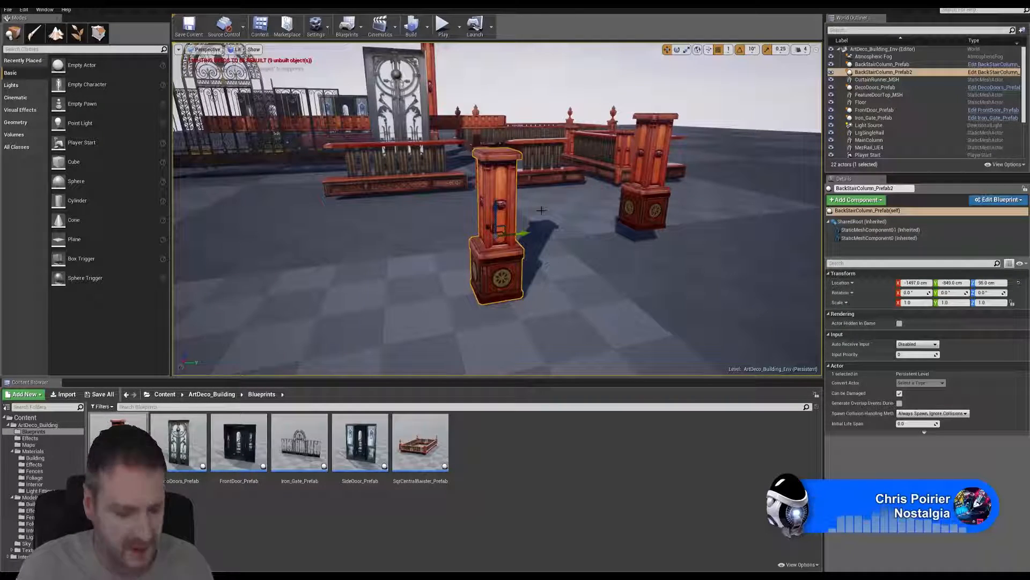
Deselect the new prefab, view both columns beside the railings, and save all levels and assets.
key(Escape)
right_drag(541, 211, 544, 186)
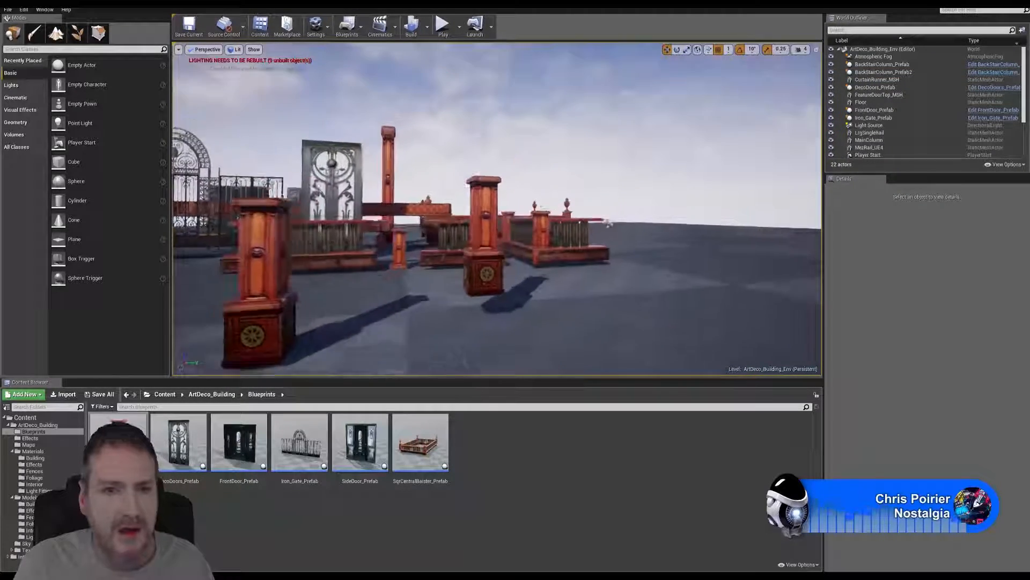
right_drag(608, 223, 534, 223)
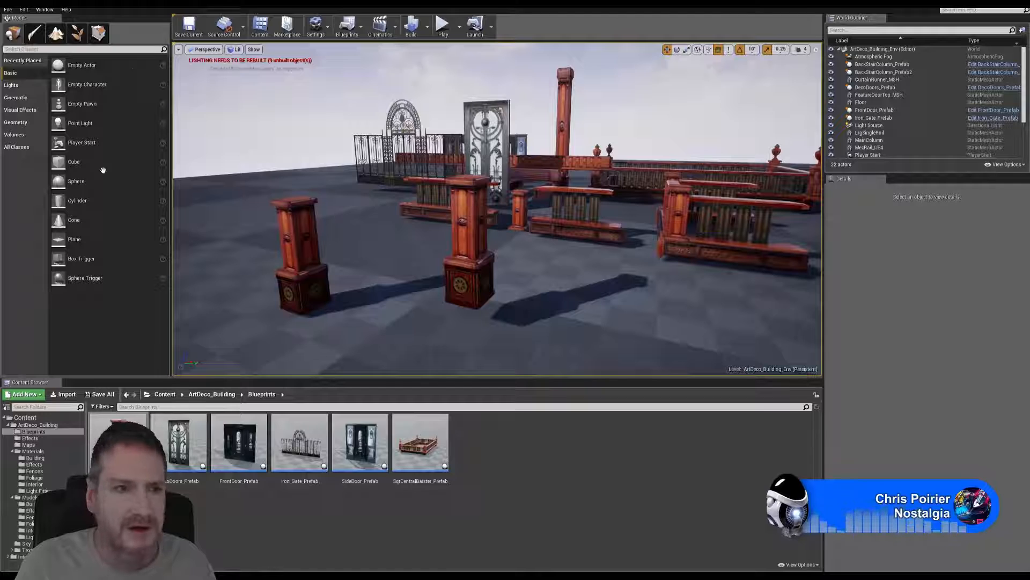
click(8, 9)
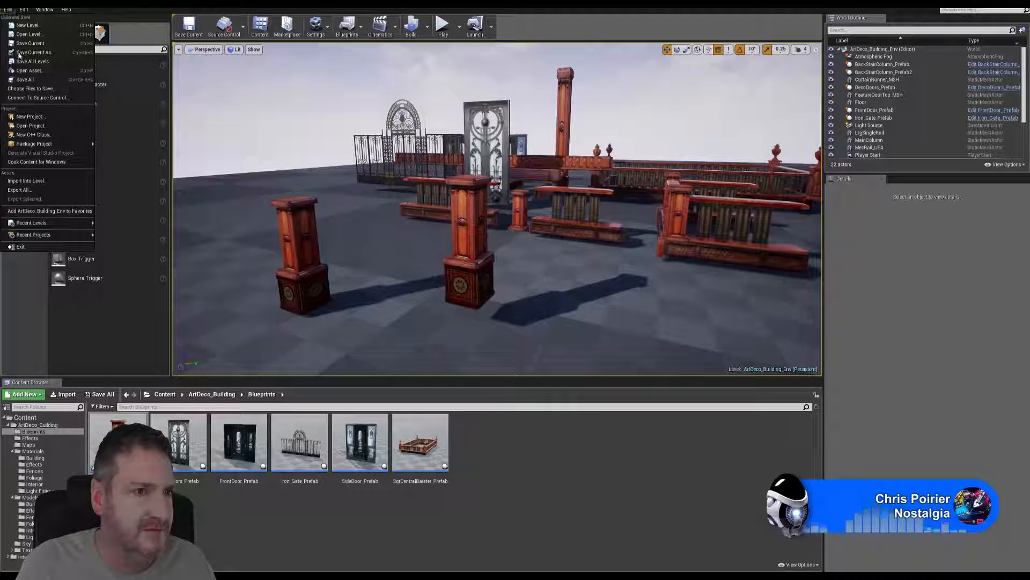
click(24, 80)
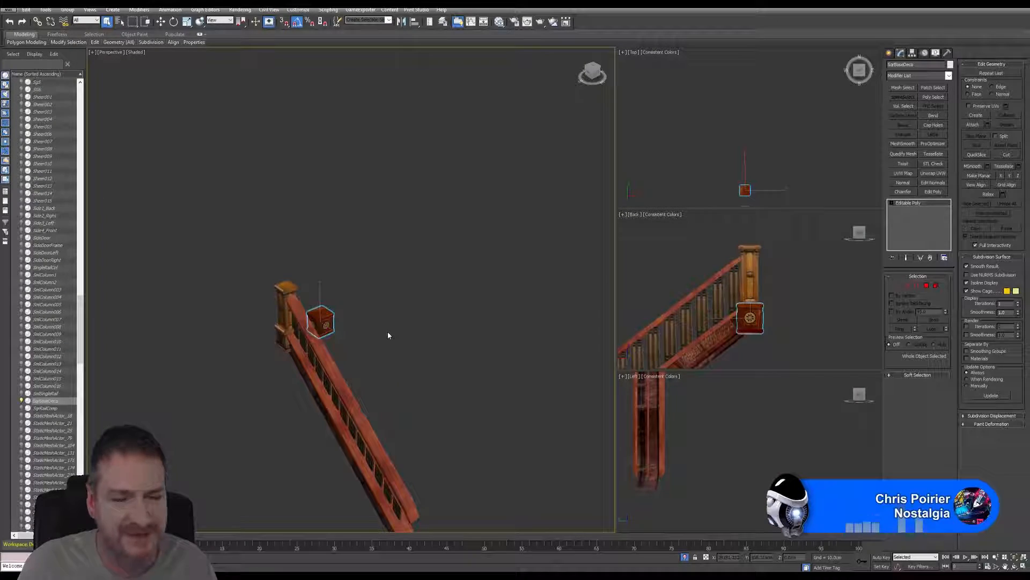
Switch to 3ds Max and delete the end column's elements from the sloped stair banister mesh.
middle_drag(388, 331, 414, 236)
scroll(291, 318, up, 5)
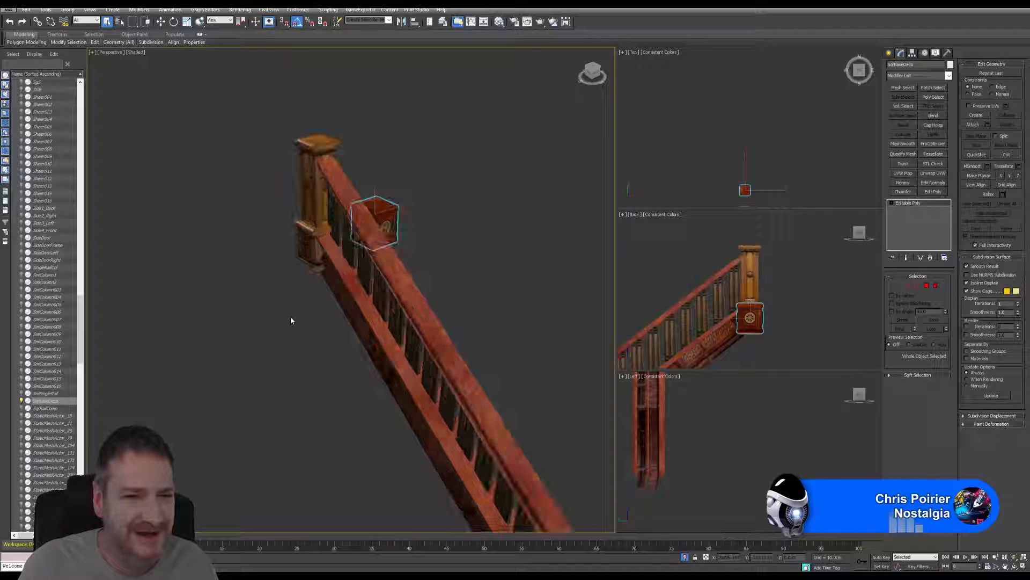
click(392, 310)
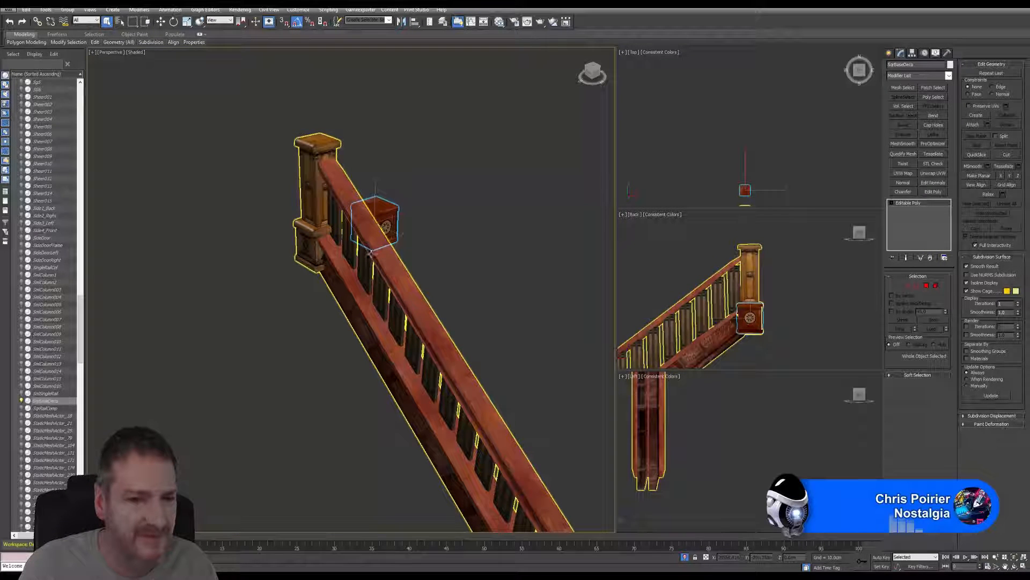
click(439, 332)
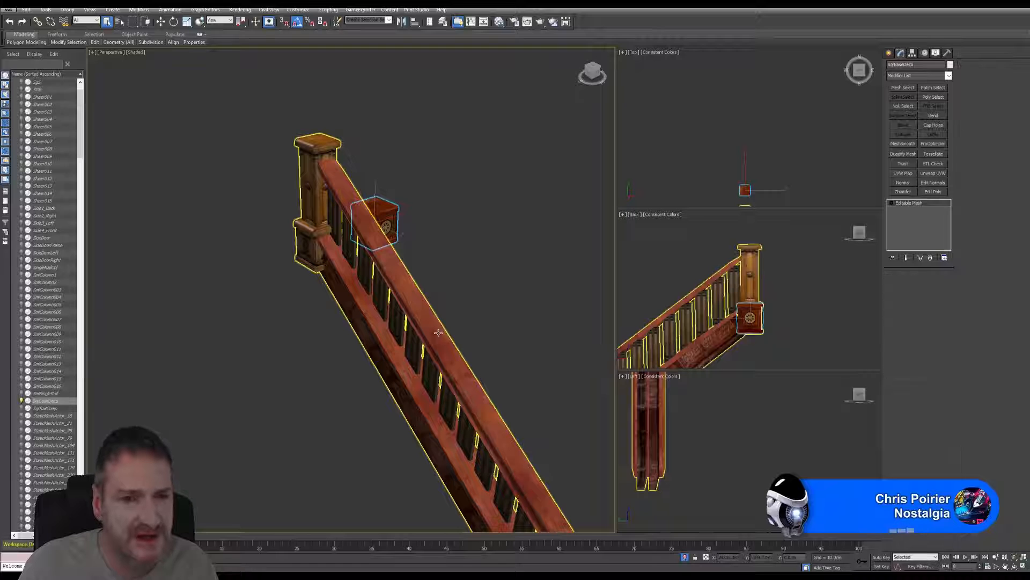
scroll(461, 325, down, 1)
middle_drag(461, 324, 413, 231)
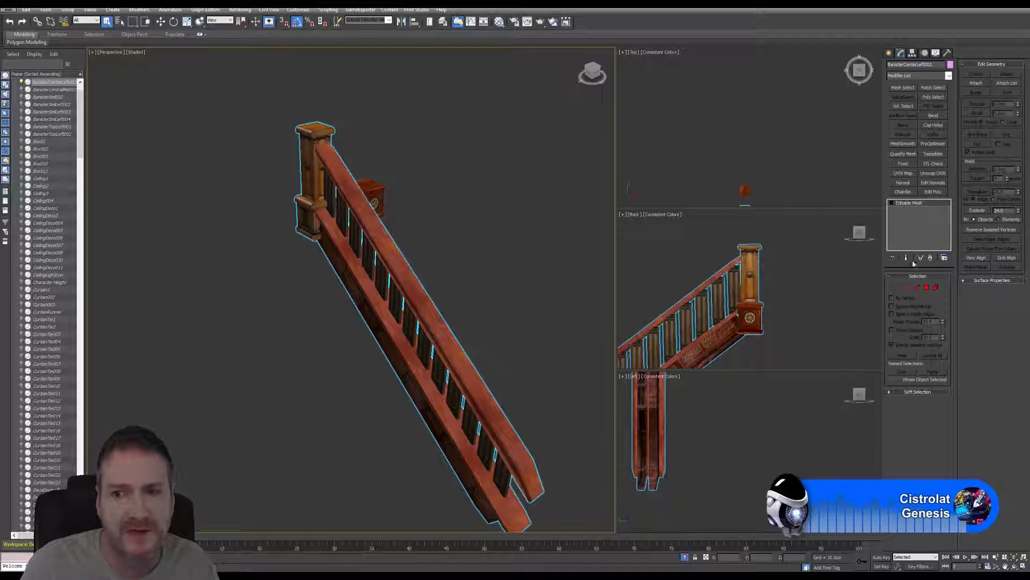
click(937, 287)
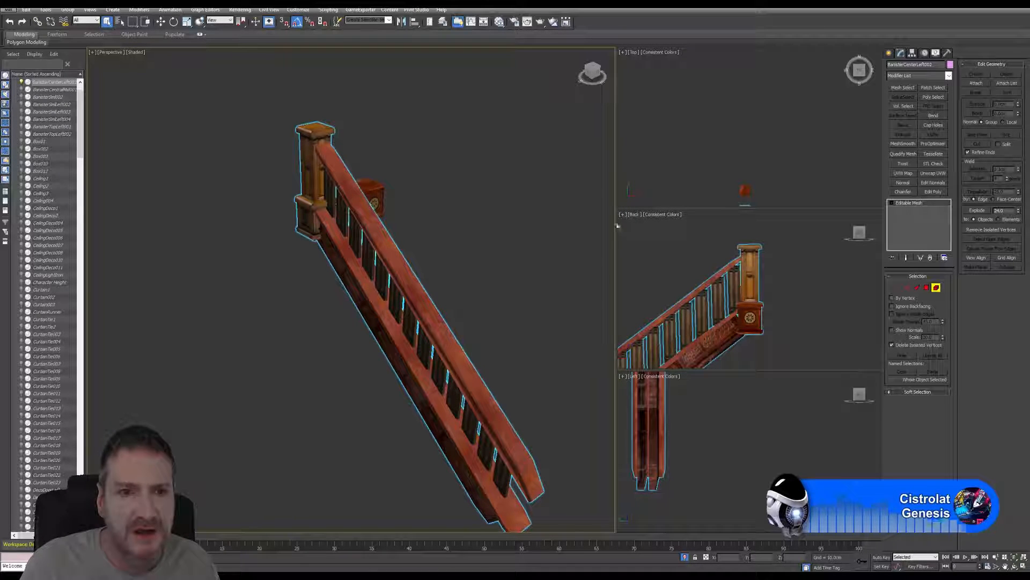
click(313, 213)
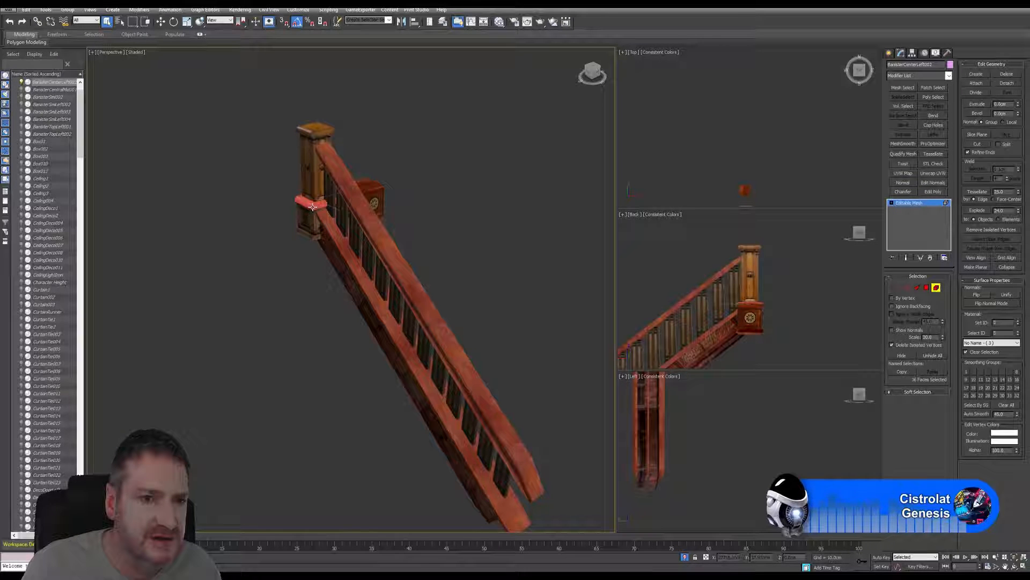
ctrl+click(312, 183)
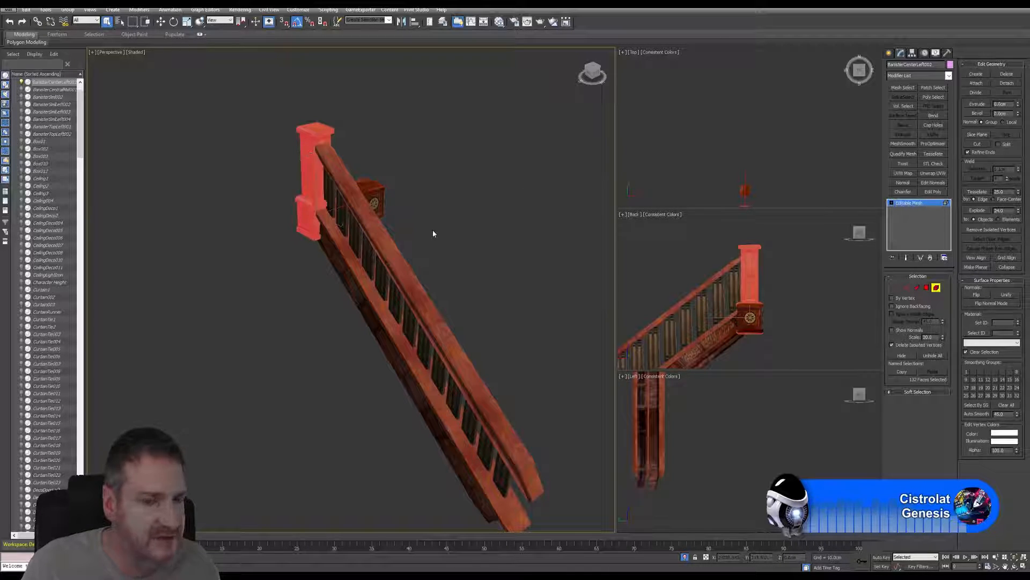
key(Delete)
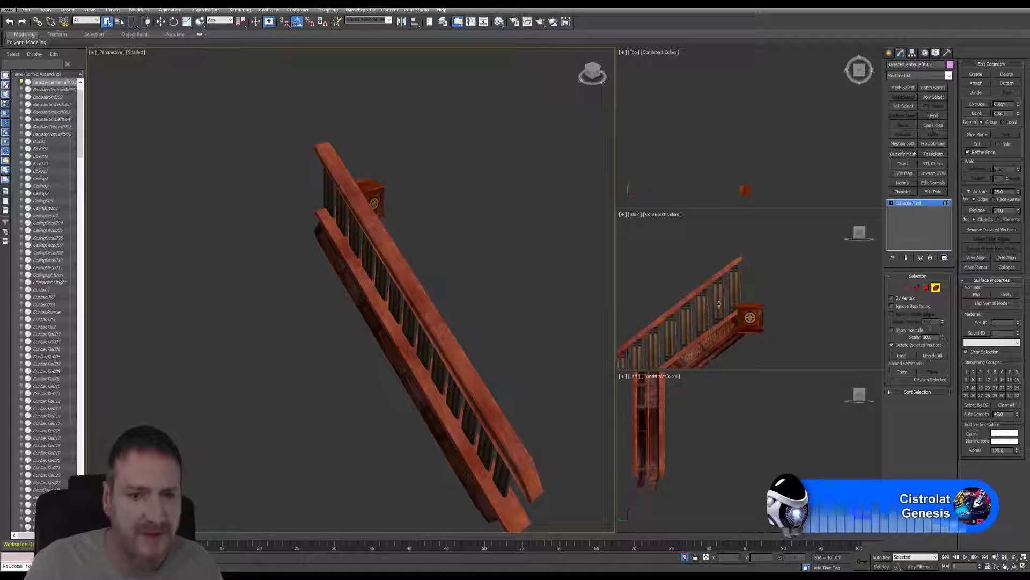
click(938, 289)
Move the SqrBaseDeco base block well clear of the upper end of the sloped banister.
middle_drag(335, 256, 195, 297)
scroll(212, 279, down, 1)
click(257, 240)
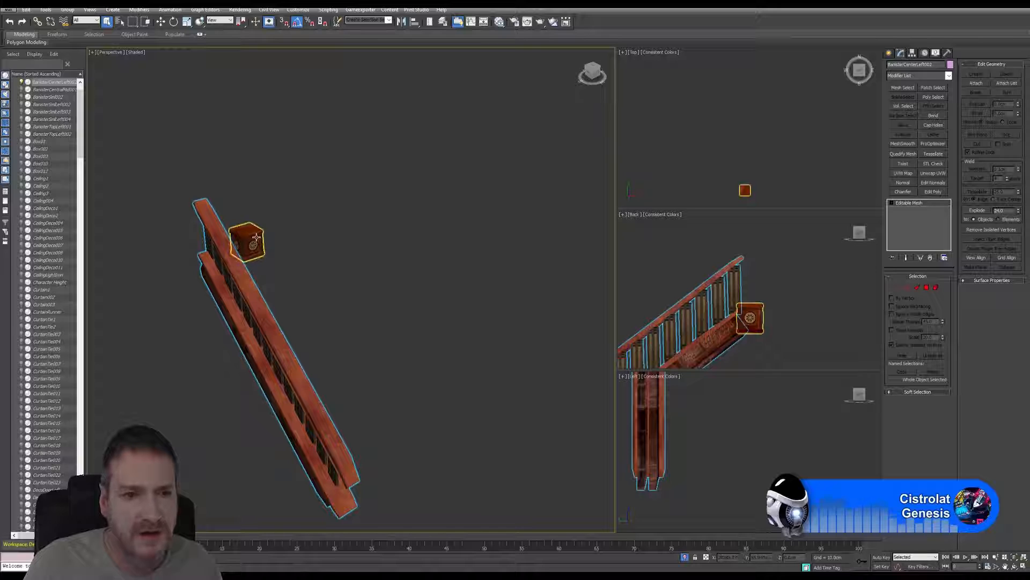
click(258, 242)
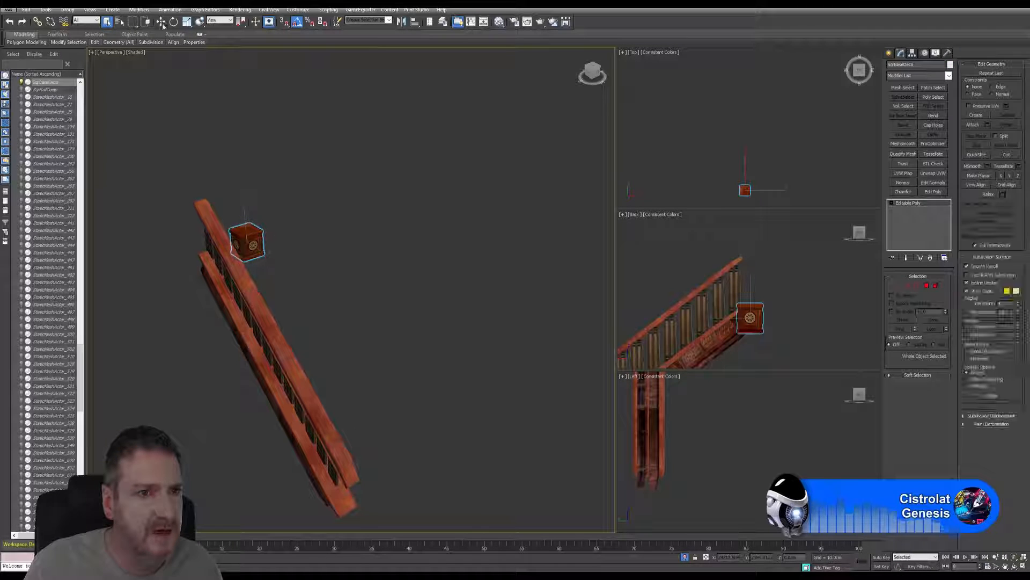
key(w)
drag(270, 232, 387, 195)
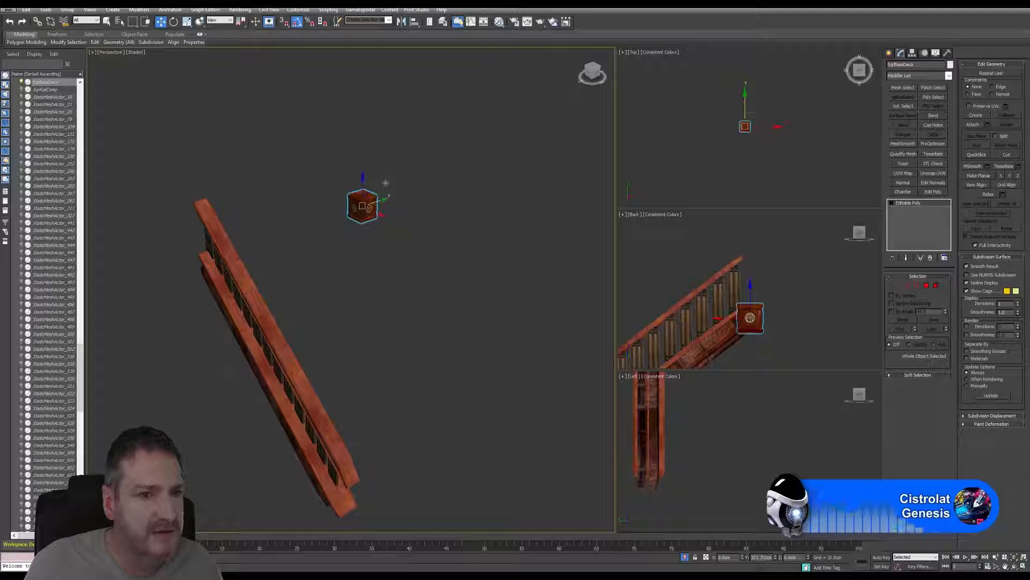
Select the sloped banister and examine its handrail, balusters and both ends from several angles.
click(294, 295)
middle_drag(295, 295, 377, 244)
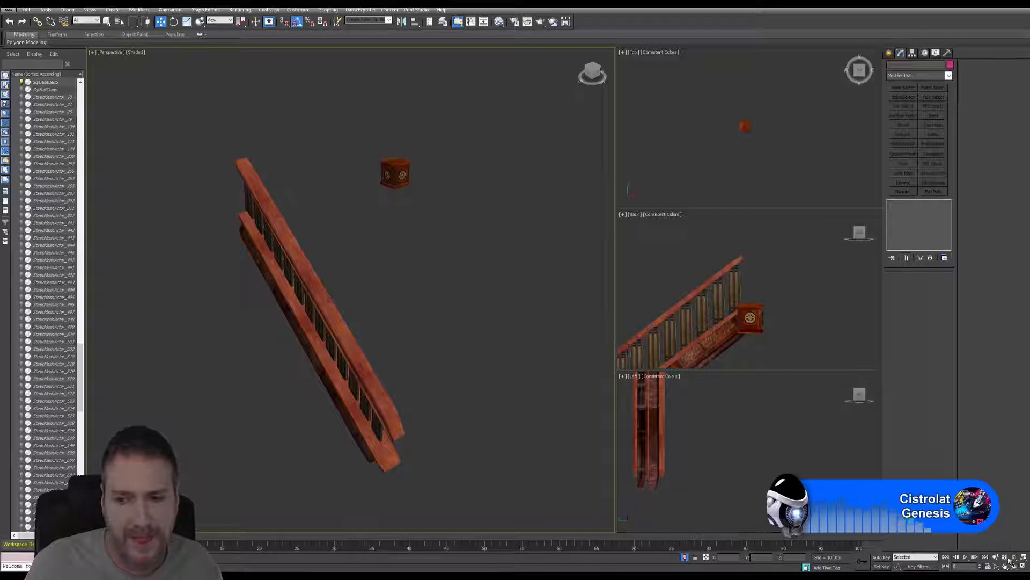
click(1013, 567)
drag(368, 316, 305, 329)
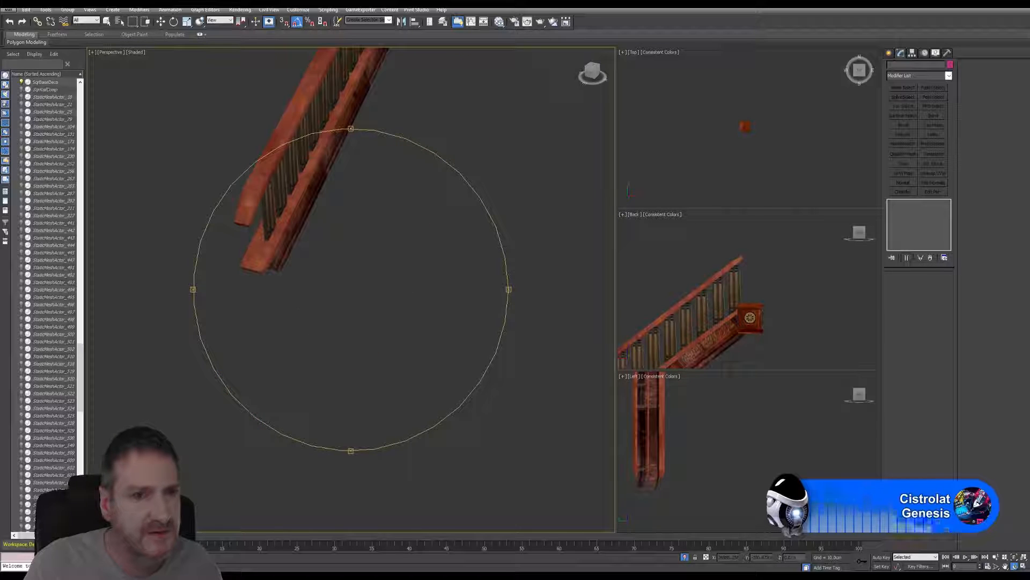
click(106, 21)
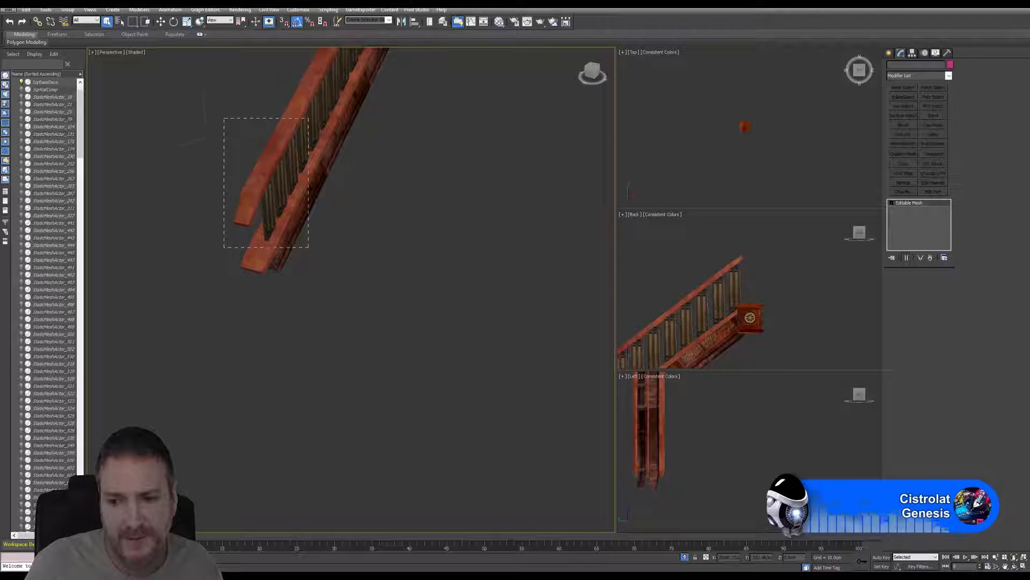
drag(309, 248, 309, 248)
key(z)
key(ctrl+r)
drag(340, 326, 349, 299)
drag(238, 234, 305, 267)
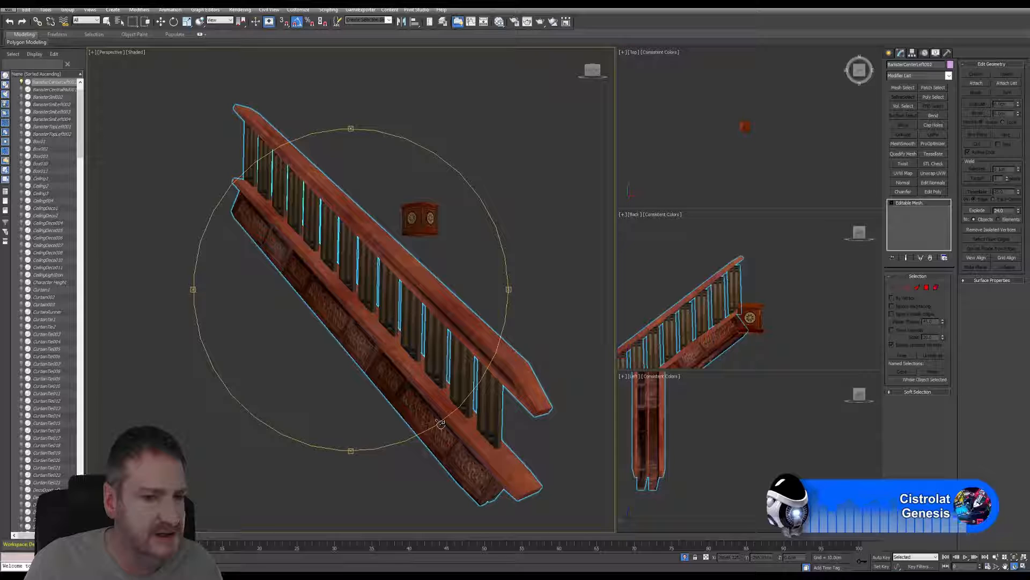
Examine the sloped banister's carved side panels, rails and balusters from both sides to plan its separation.
drag(436, 414, 217, 226)
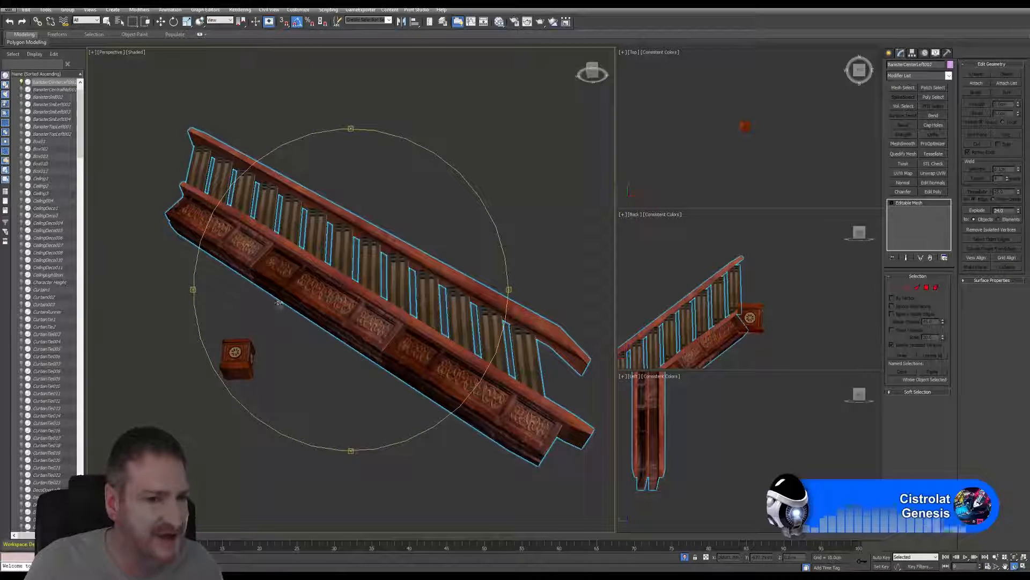
drag(279, 303, 378, 266)
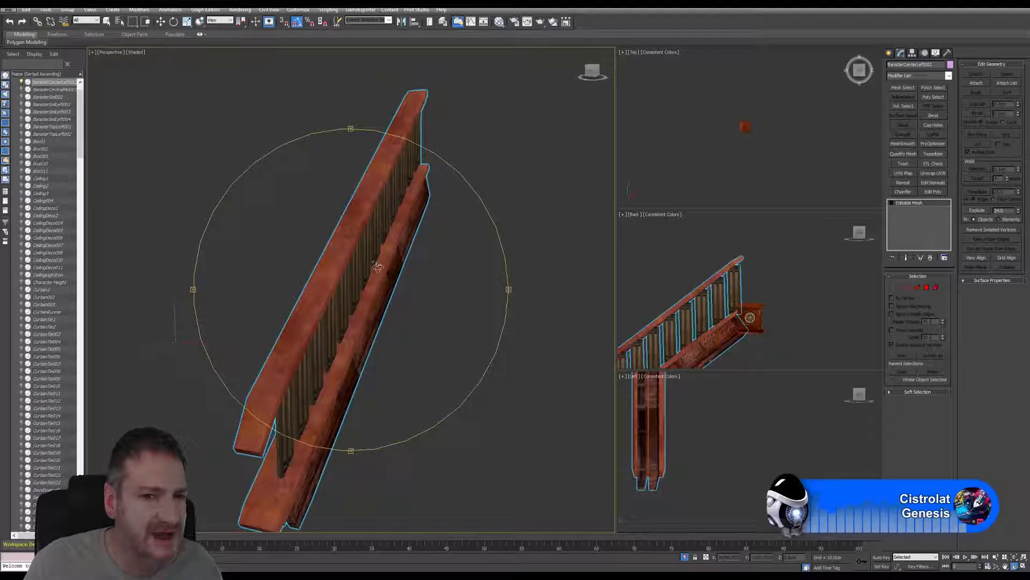
drag(350, 358, 336, 336)
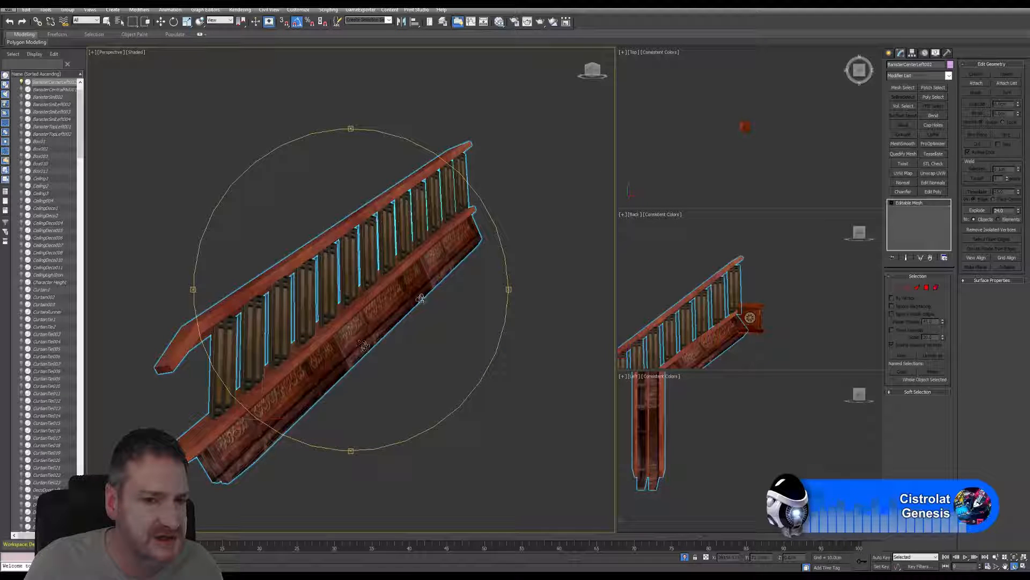
drag(433, 296, 390, 334)
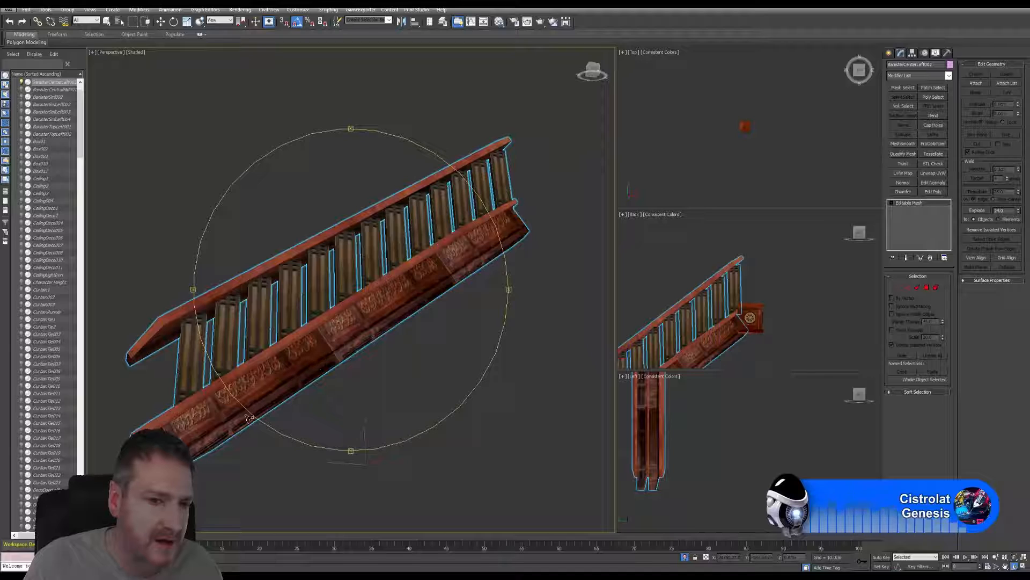
drag(265, 399, 389, 326)
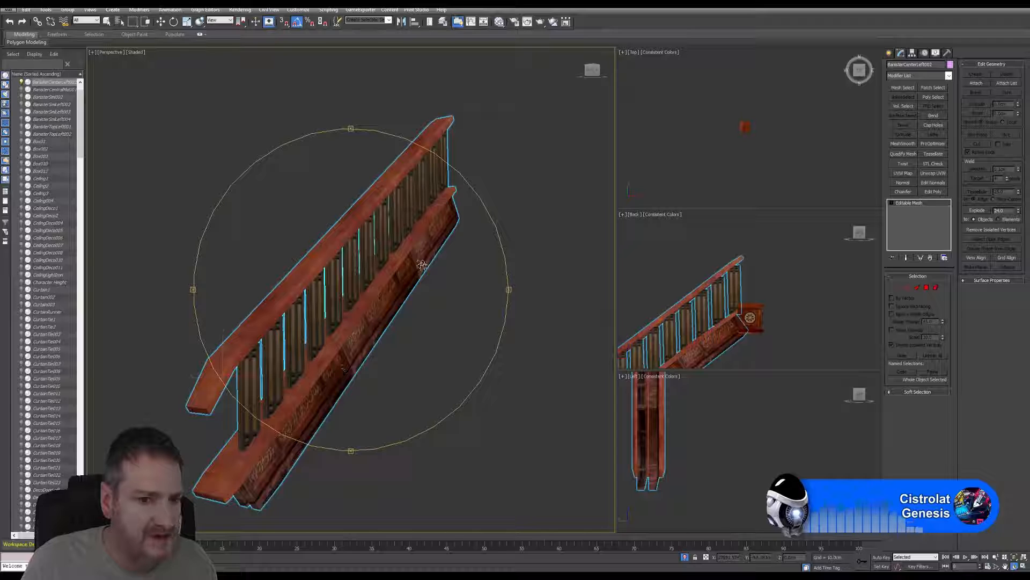
drag(299, 432, 424, 370)
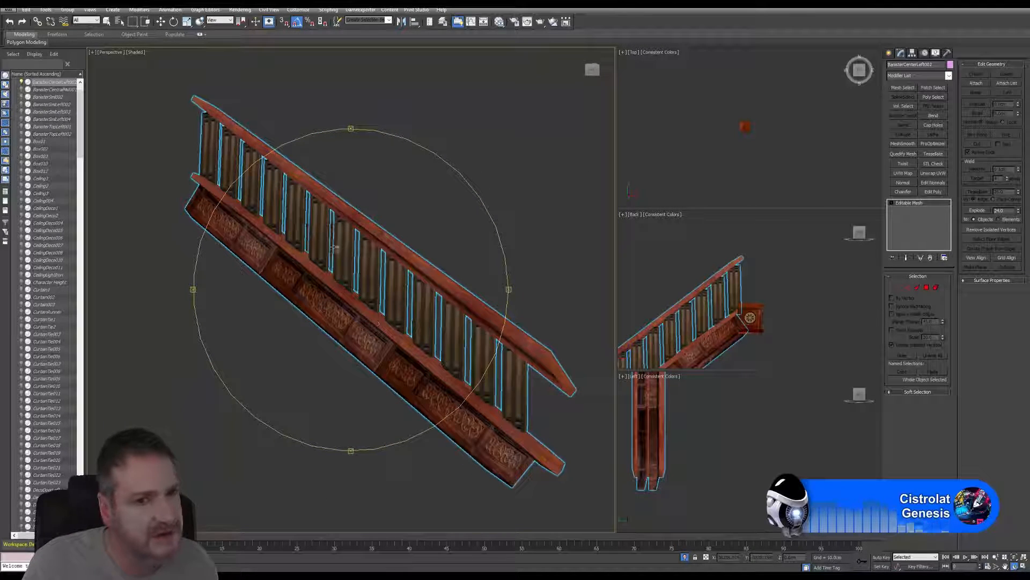
drag(334, 247, 242, 232)
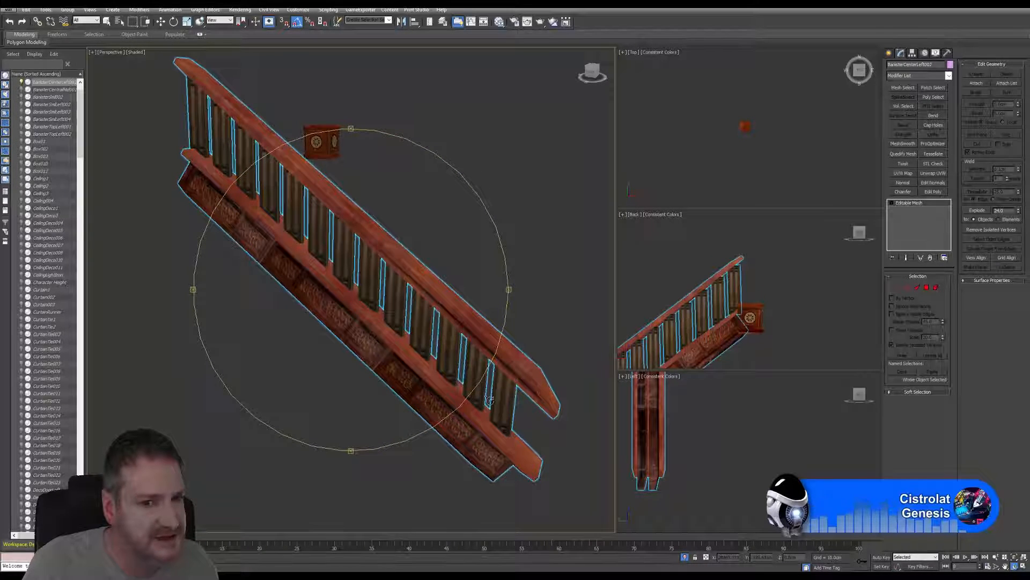
drag(416, 318, 374, 258)
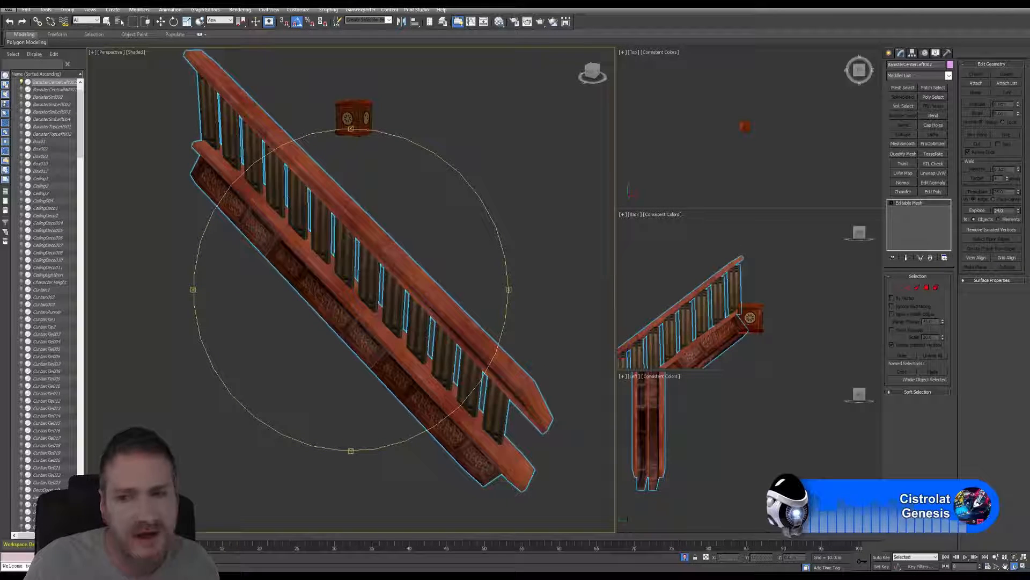
Detach the sloped handrail and the lower rail beneath the balusters from the banister mesh as a separate named object.
click(936, 289)
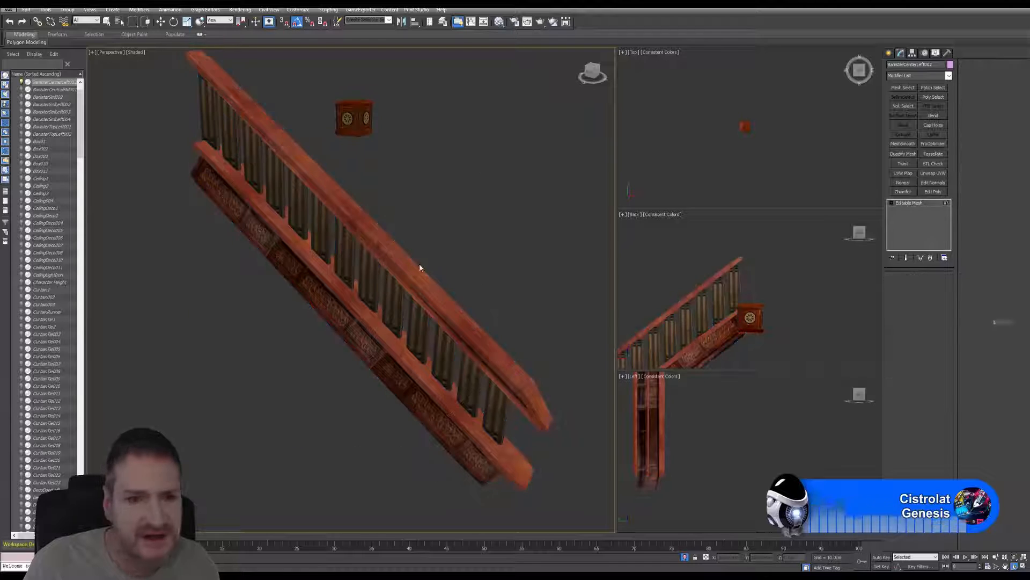
click(394, 260)
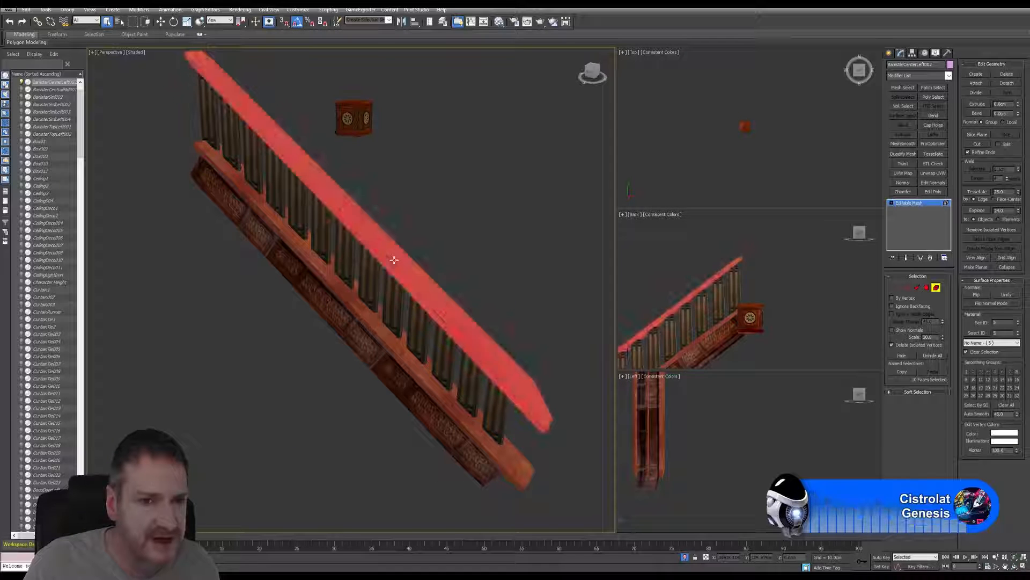
ctrl+click(378, 333)
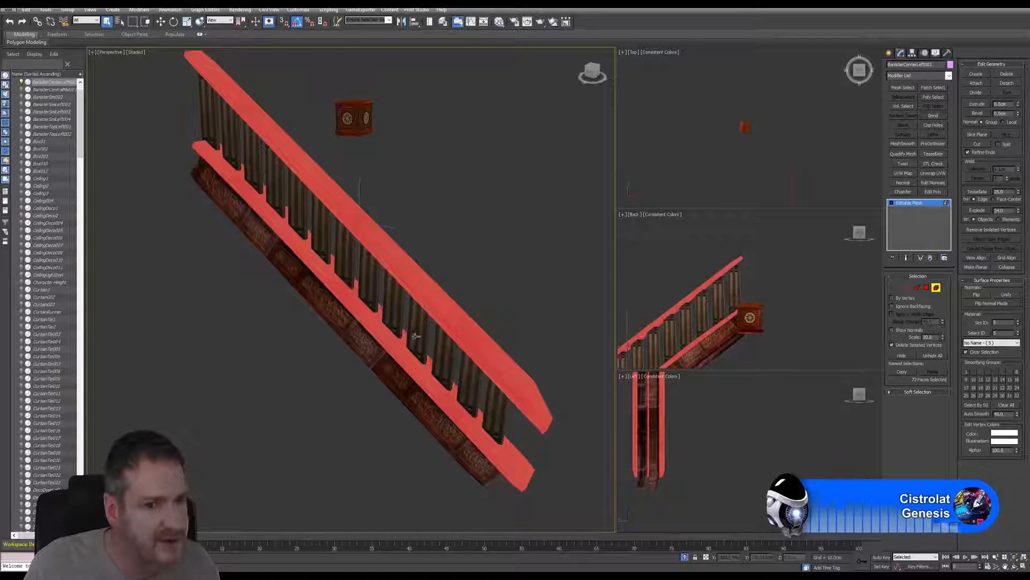
key(e)
drag(416, 336, 399, 323)
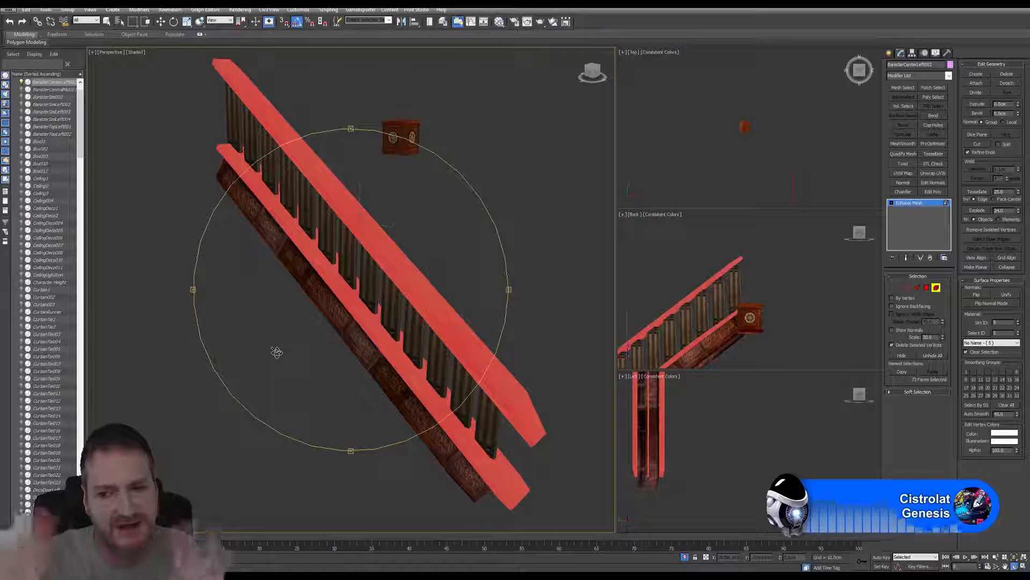
click(1007, 83)
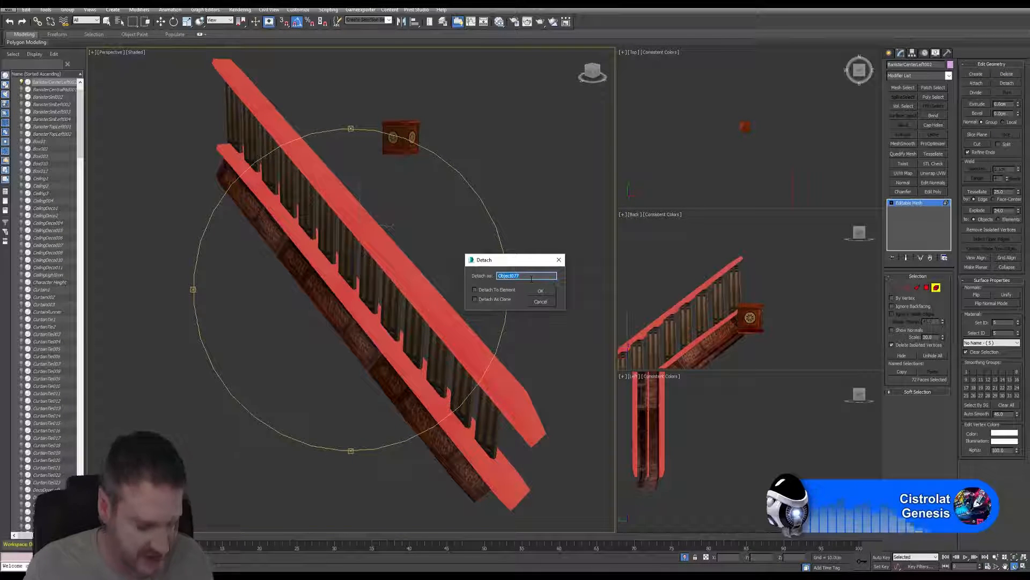
text(Backfa)
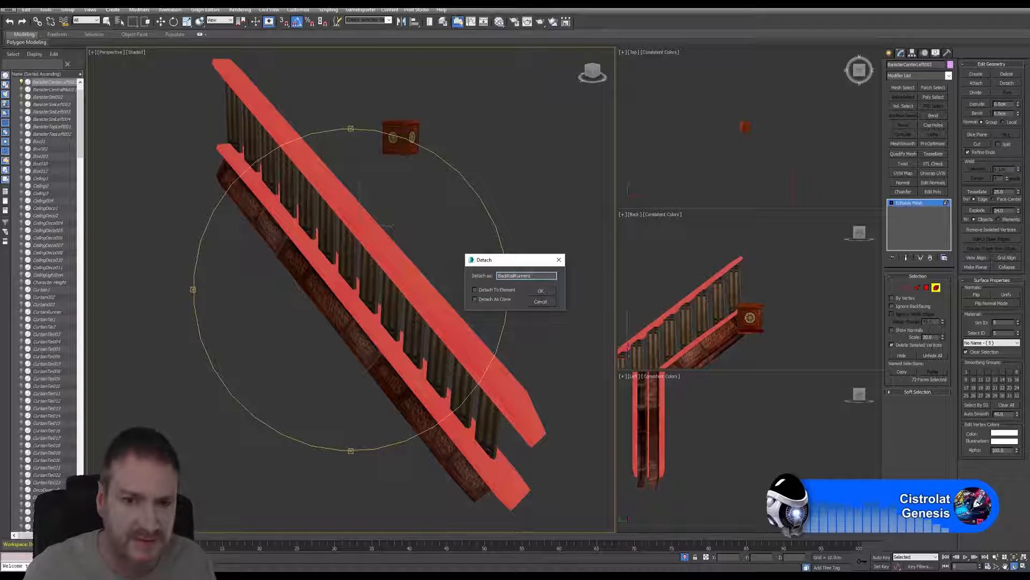
click(541, 291)
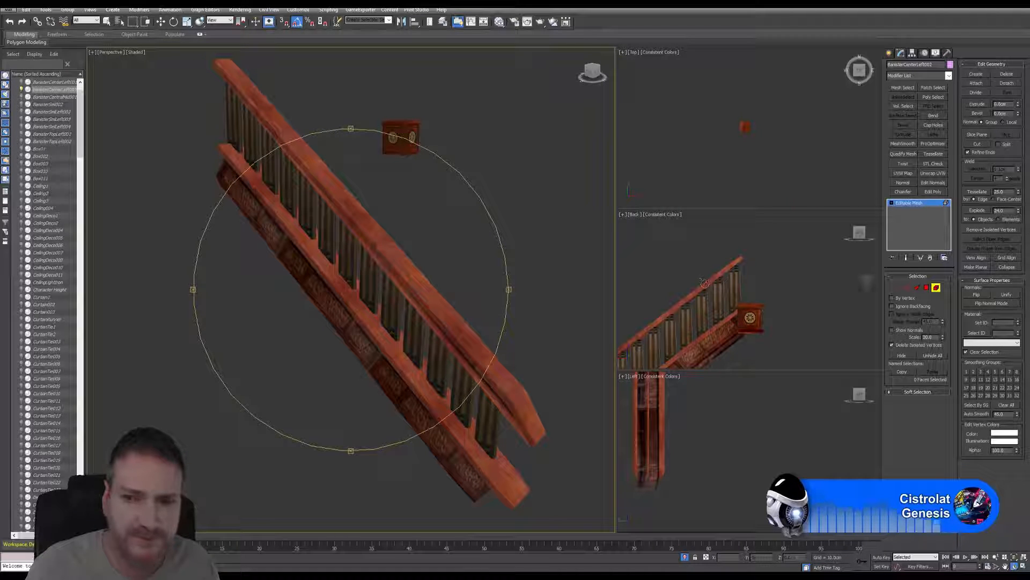
click(936, 288)
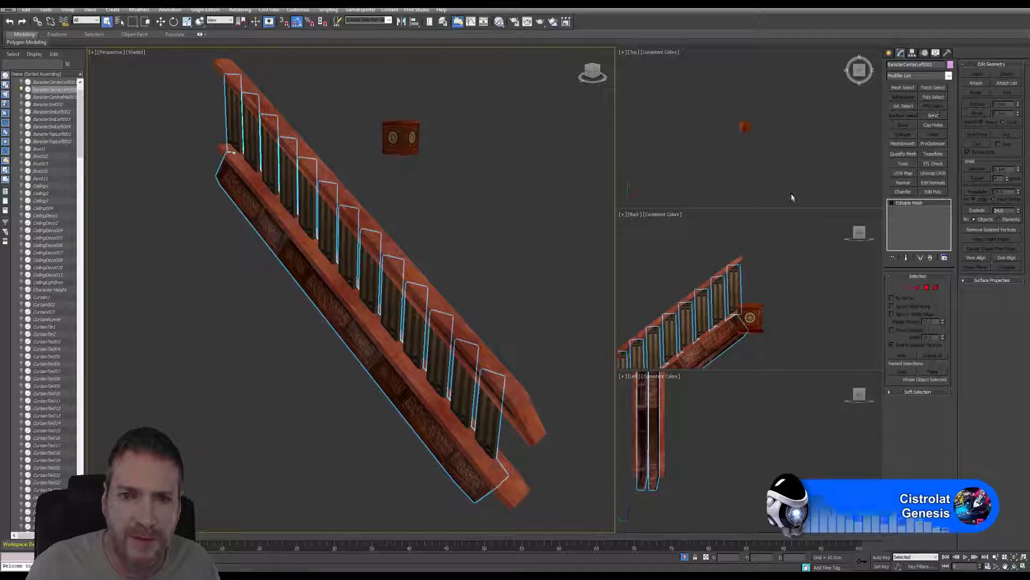
alt+middle_drag(456, 255, 460, 257)
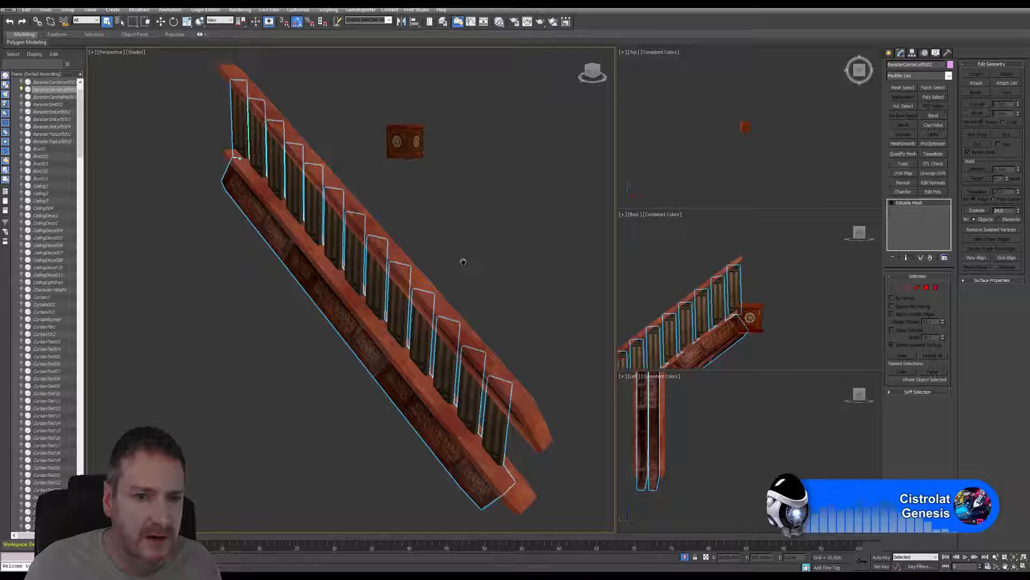
Detach all balusters along the sloped banister as a separate object named OldRails.
click(936, 288)
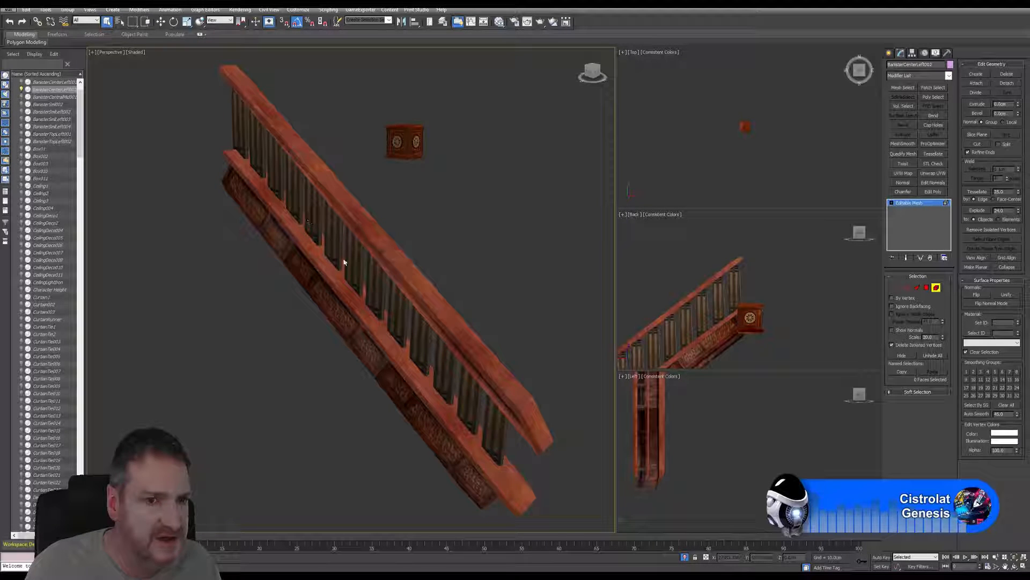
click(244, 135)
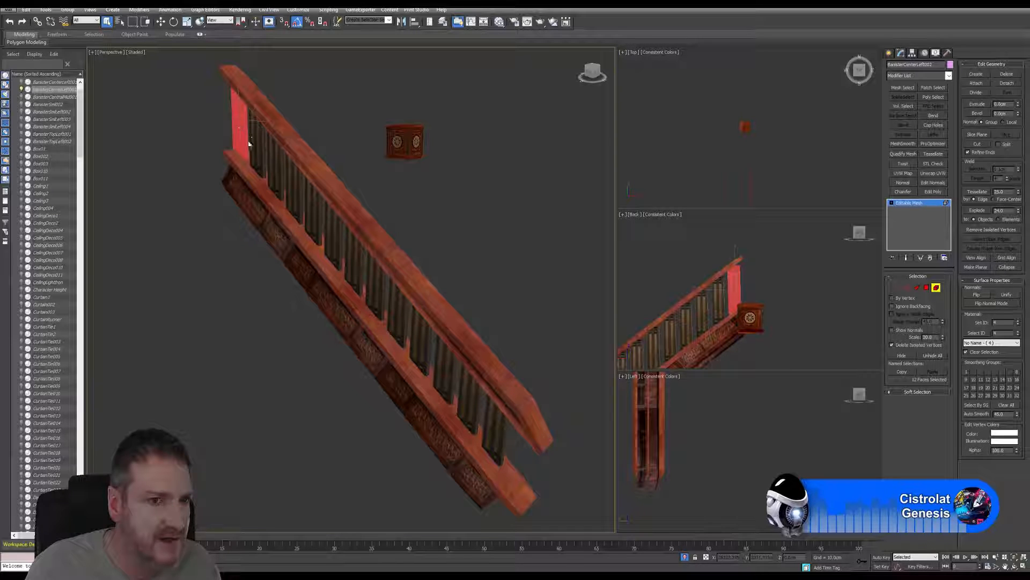
ctrl+click(262, 150)
ctrl+click(277, 170)
ctrl+click(295, 193)
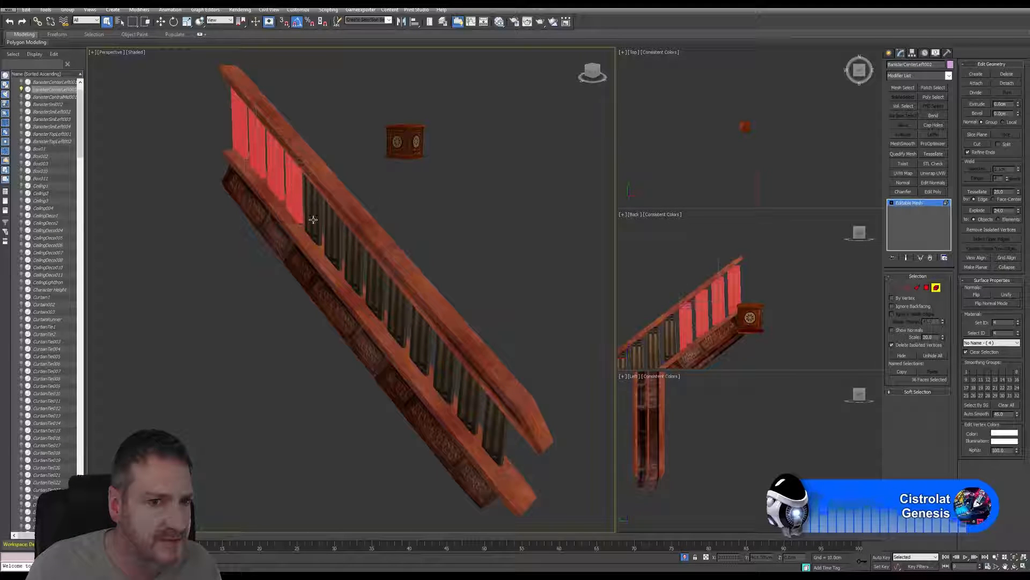
ctrl+click(315, 217)
ctrl+click(331, 232)
ctrl+click(355, 257)
ctrl+click(376, 282)
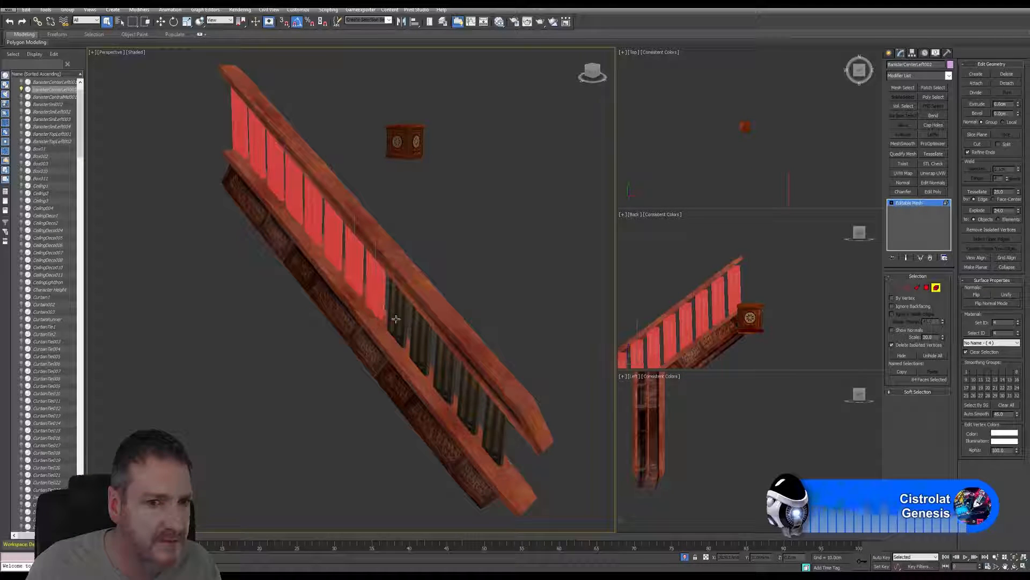
ctrl+click(399, 314)
ctrl+click(421, 344)
ctrl+click(446, 370)
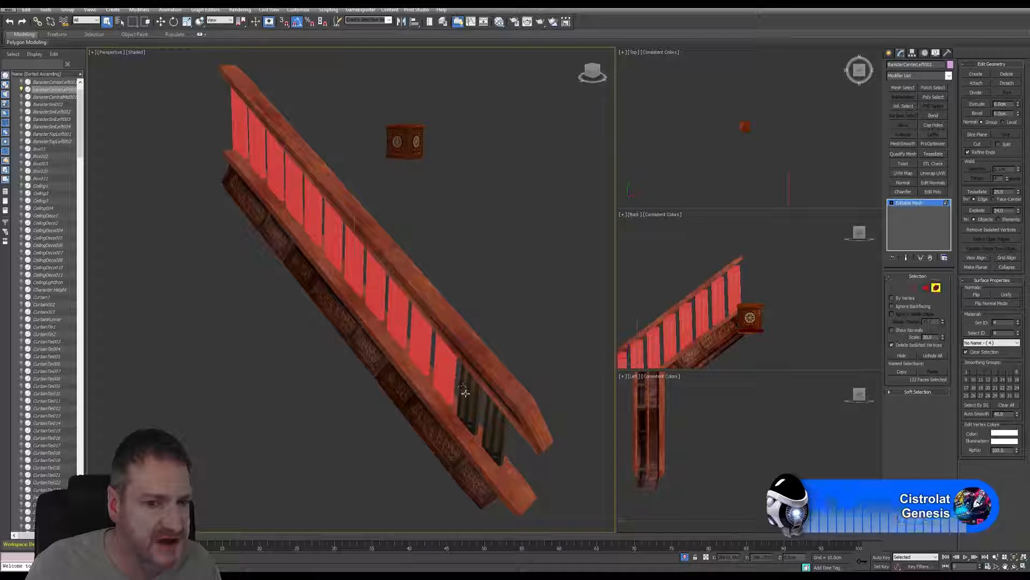
ctrl+click(468, 400)
ctrl+click(492, 427)
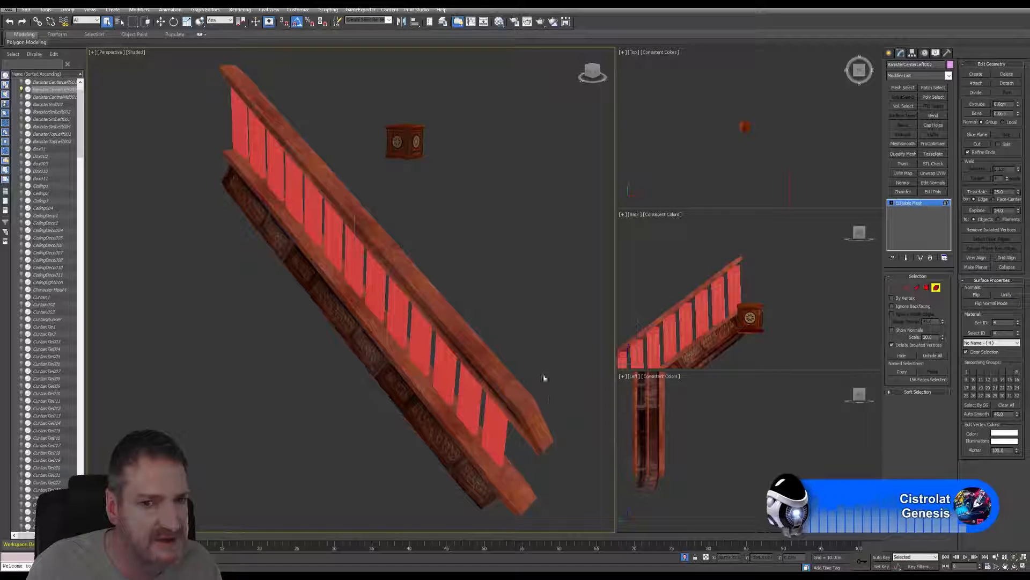
click(1008, 83)
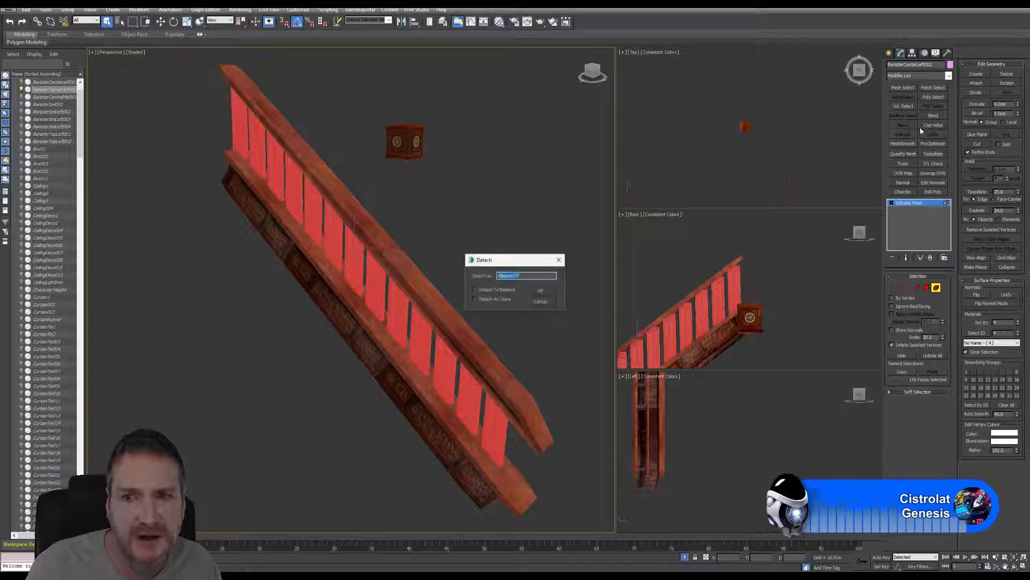
text(Old)
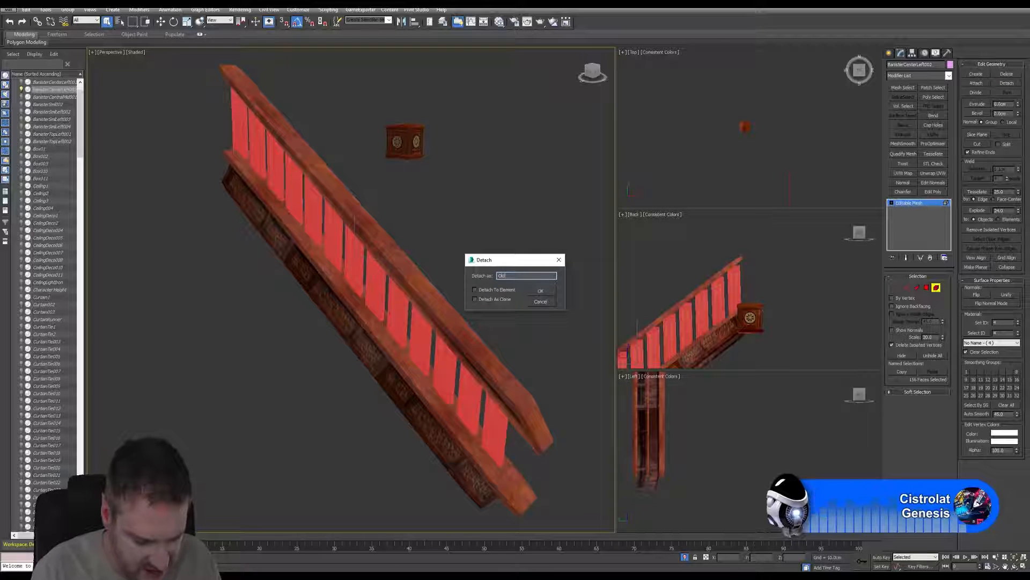
text(Rails)
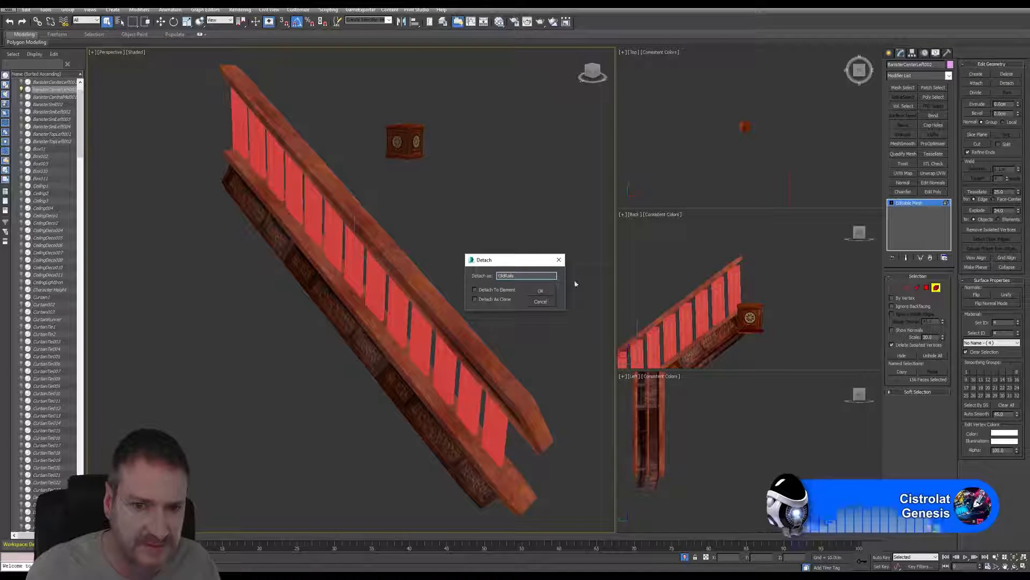
click(542, 291)
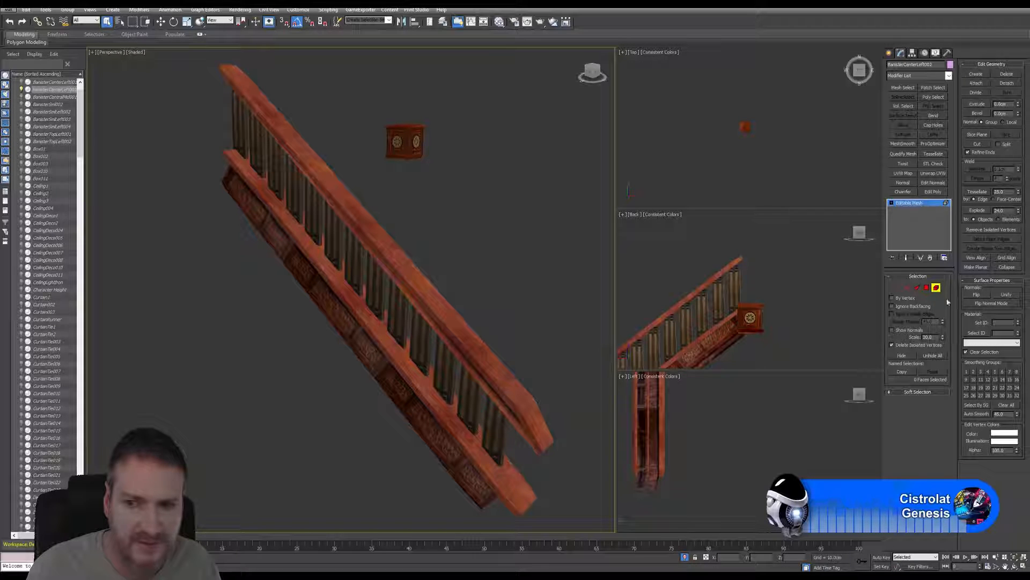
key(ctrl+b)
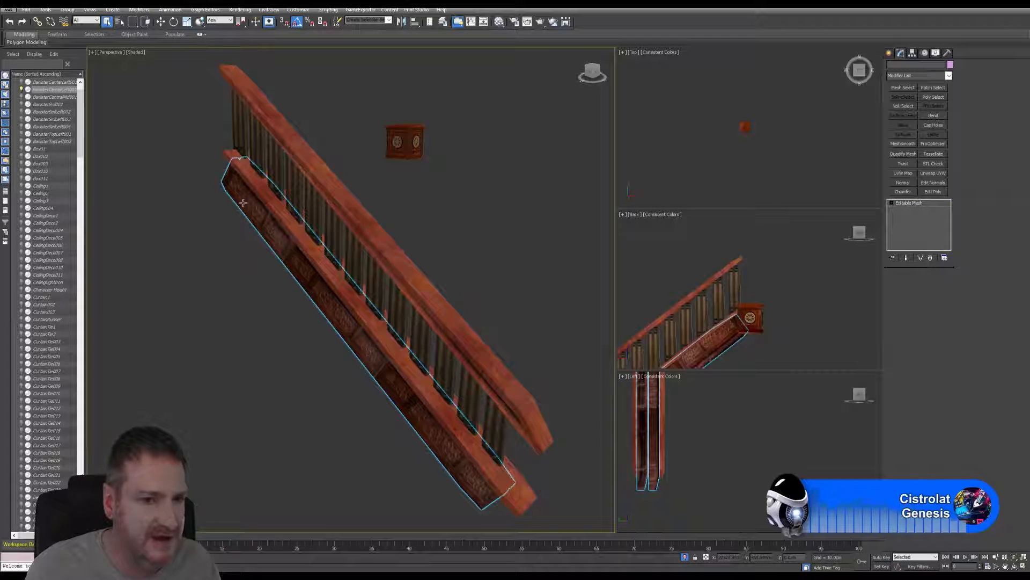
Select the detached OldRails balusters and end isolation to bring back the rest of the scene.
click(318, 265)
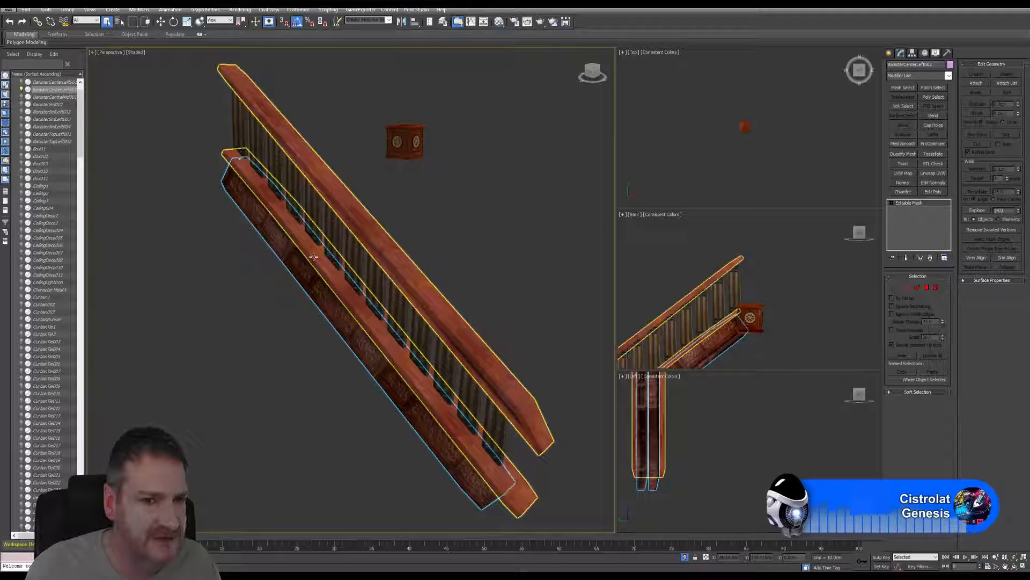
ctrl+click(311, 200)
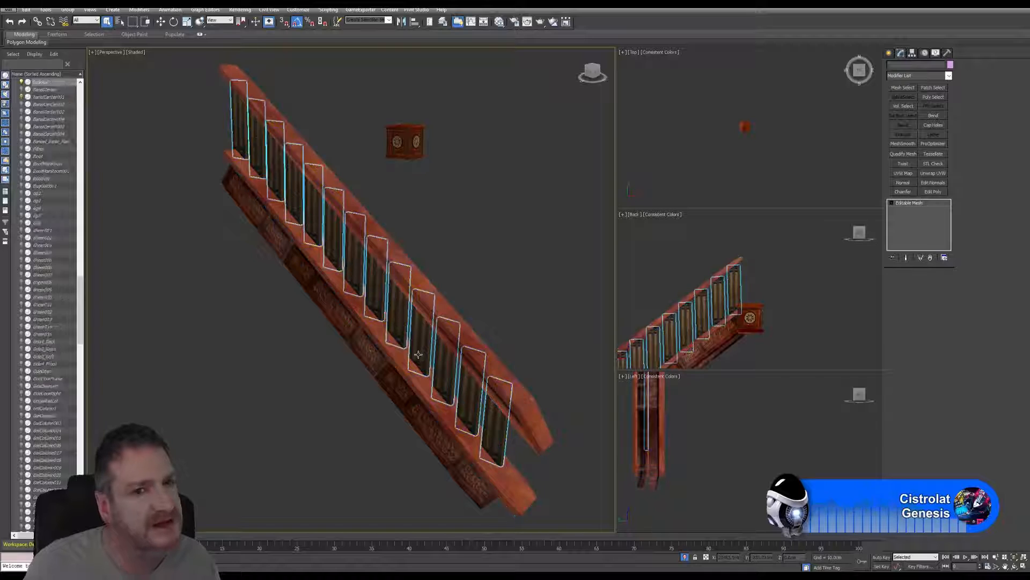
scroll(295, 212, down, 2)
scroll(293, 217, down, 3)
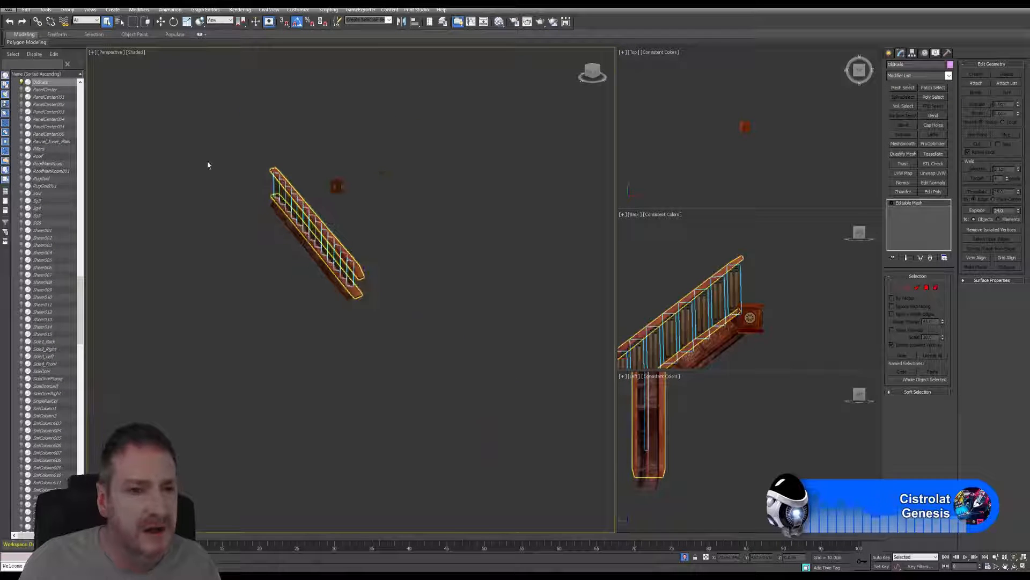
click(45, 10)
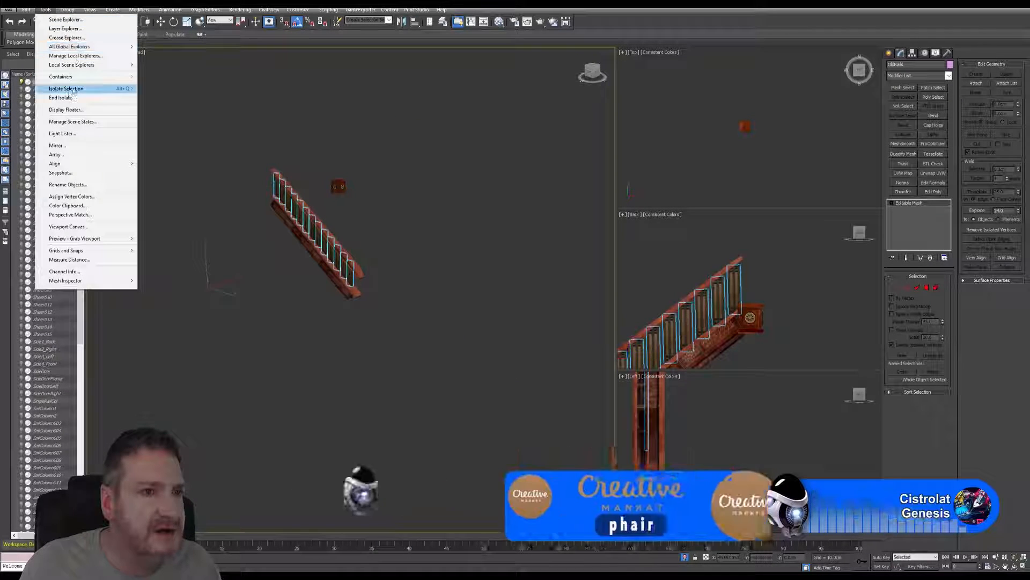
click(102, 95)
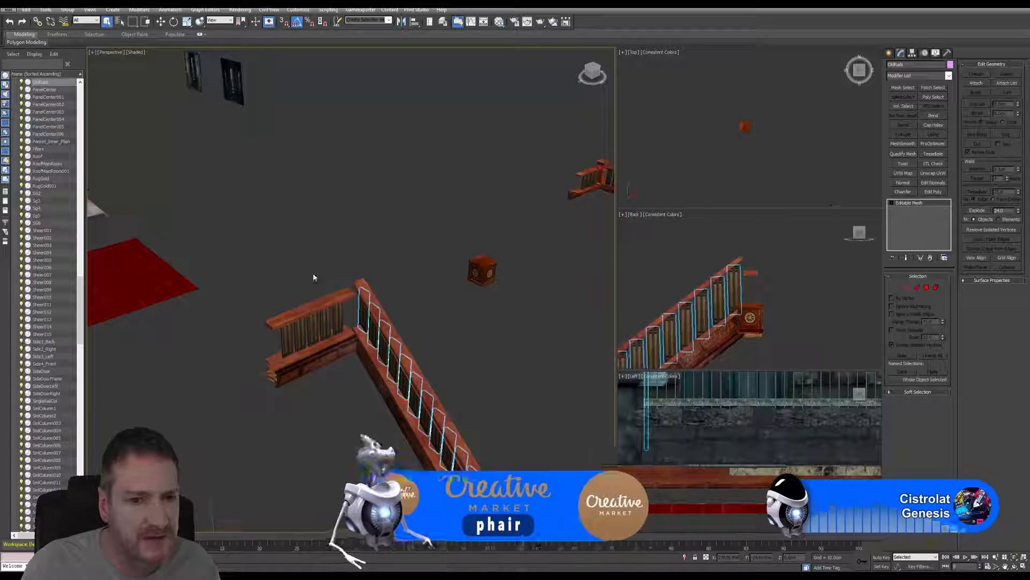
Select the U-shaped level banister with two corner posts and select one element of the third baluster in its middle section.
middle_drag(315, 279, 311, 201)
scroll(311, 201, down, 8)
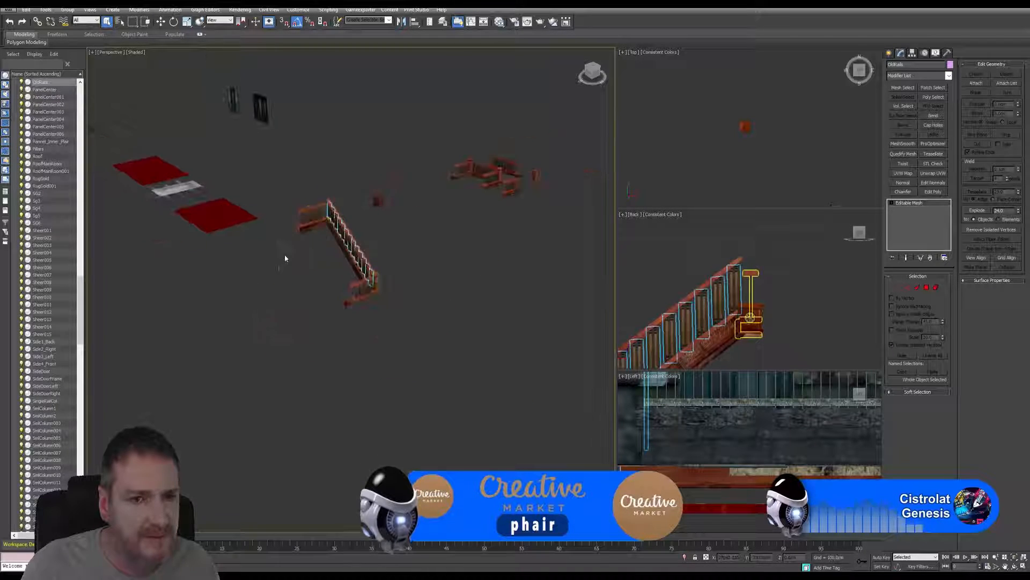
scroll(459, 220, up, 10)
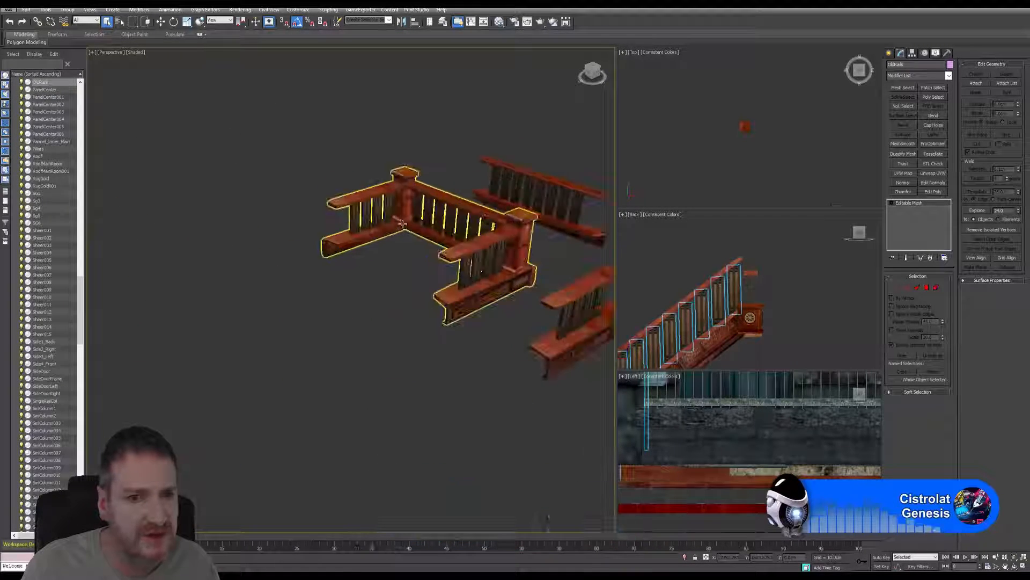
scroll(462, 346, down, 6)
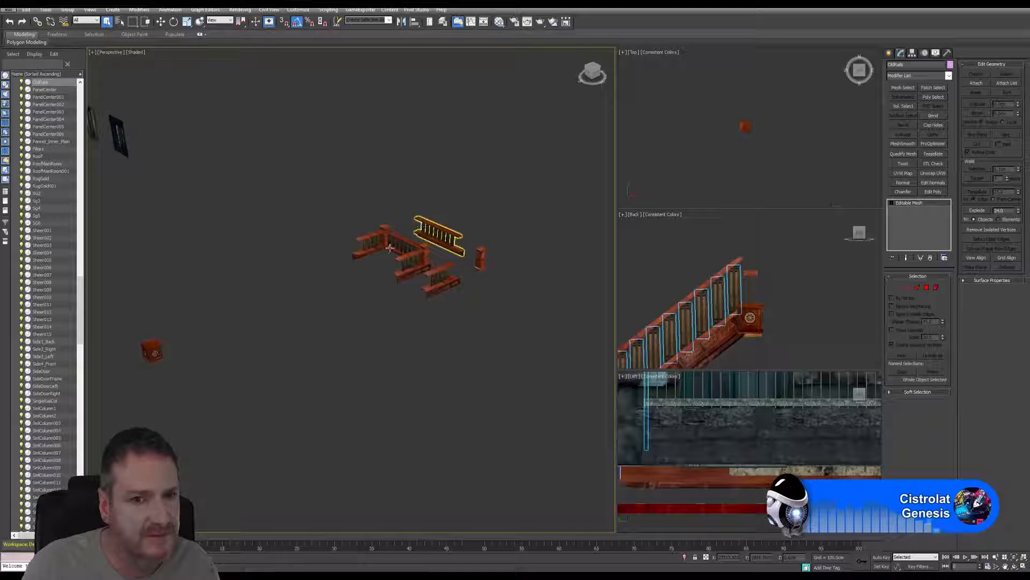
scroll(429, 242, up, 8)
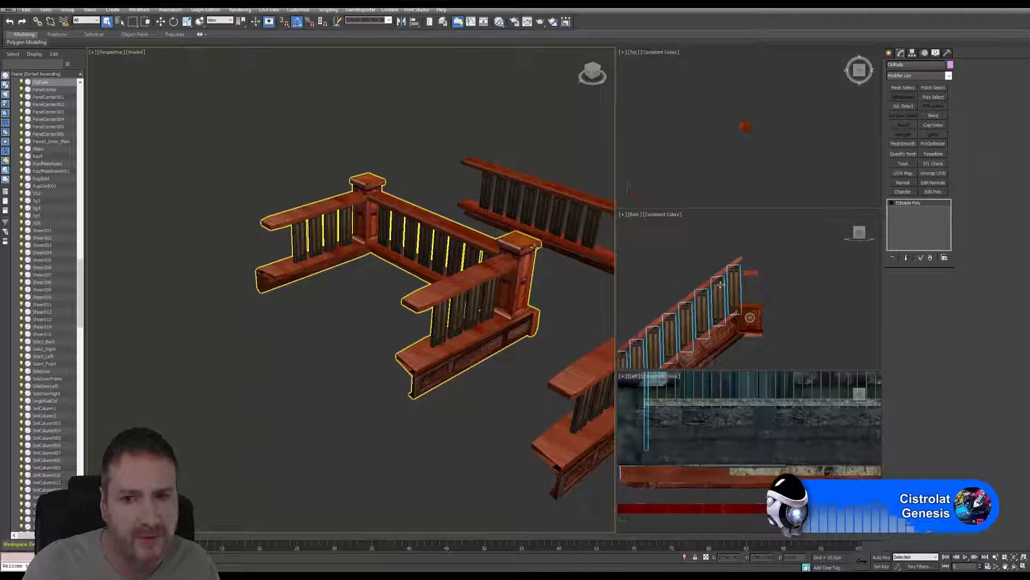
click(465, 253)
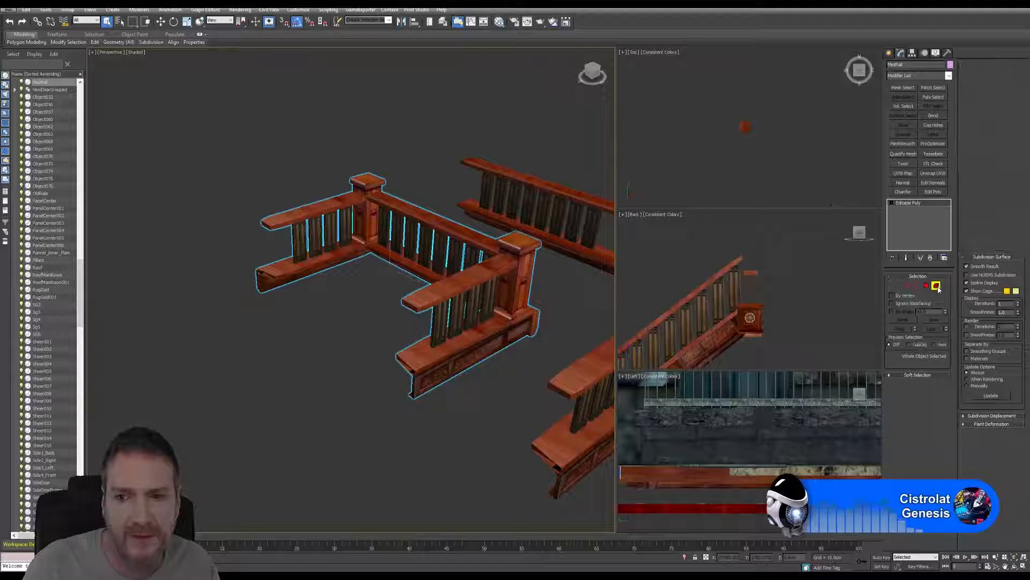
click(411, 240)
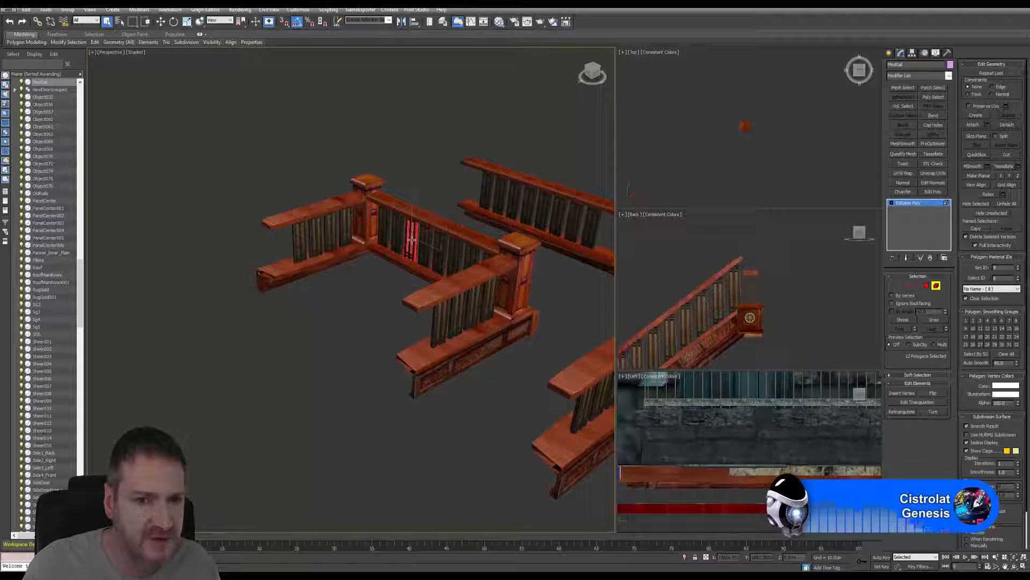
Add the remaining panel and trim elements on the near face of the third baluster to the selection.
scroll(412, 240, up, 10)
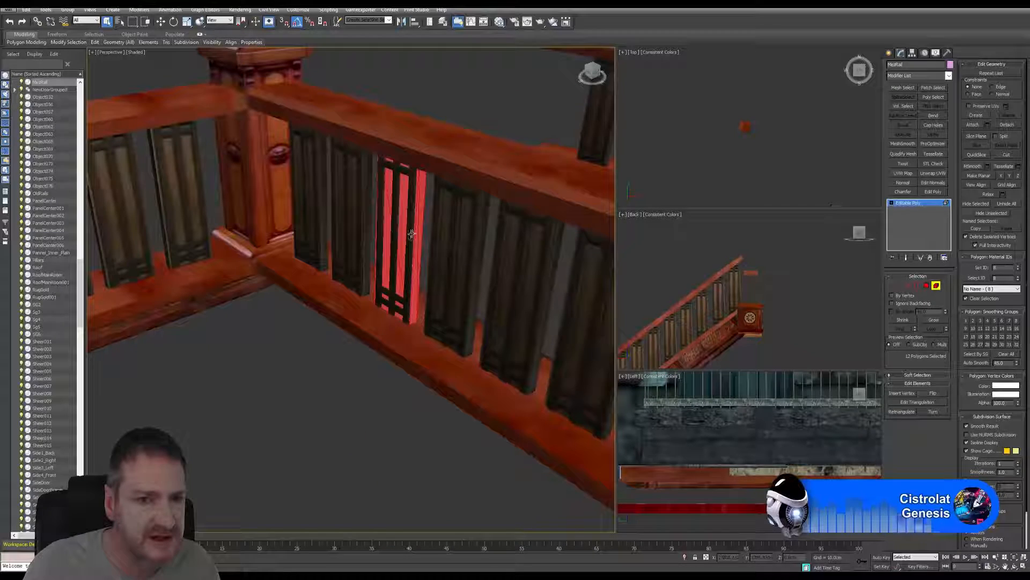
ctrl+click(383, 262)
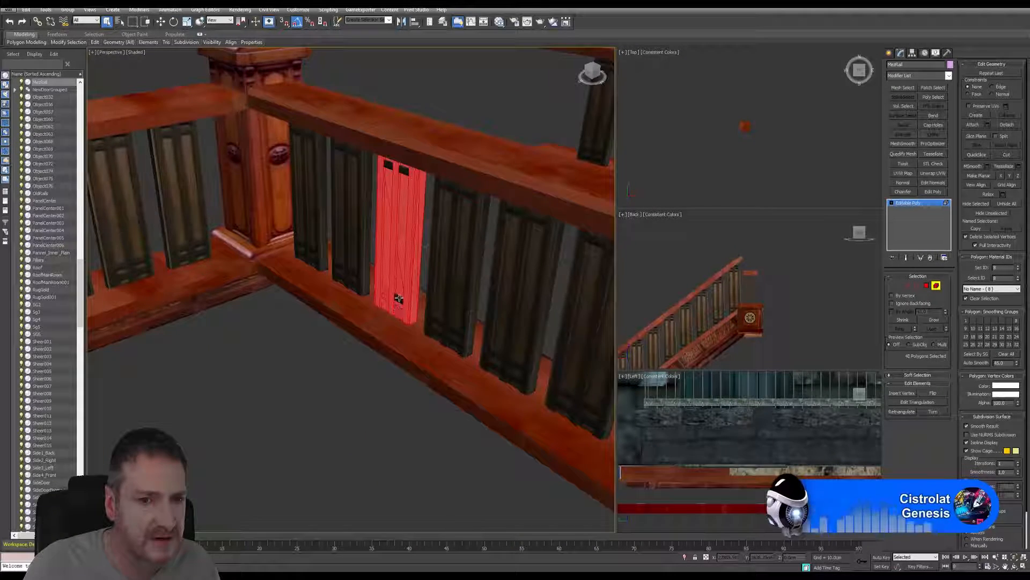
ctrl+click(398, 170)
ctrl+click(388, 165)
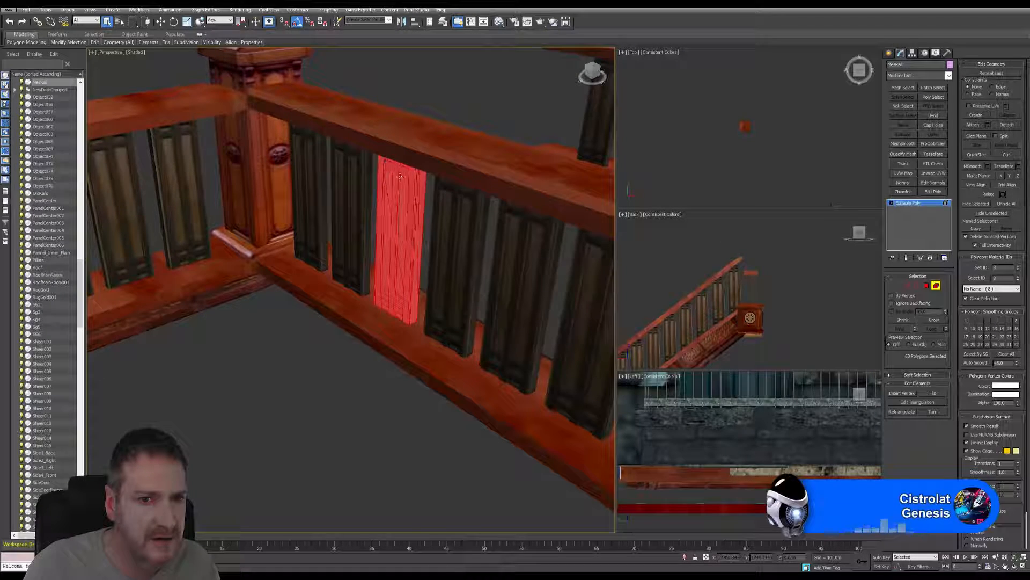
alt+middle_drag(470, 293, 456, 258)
key(q)
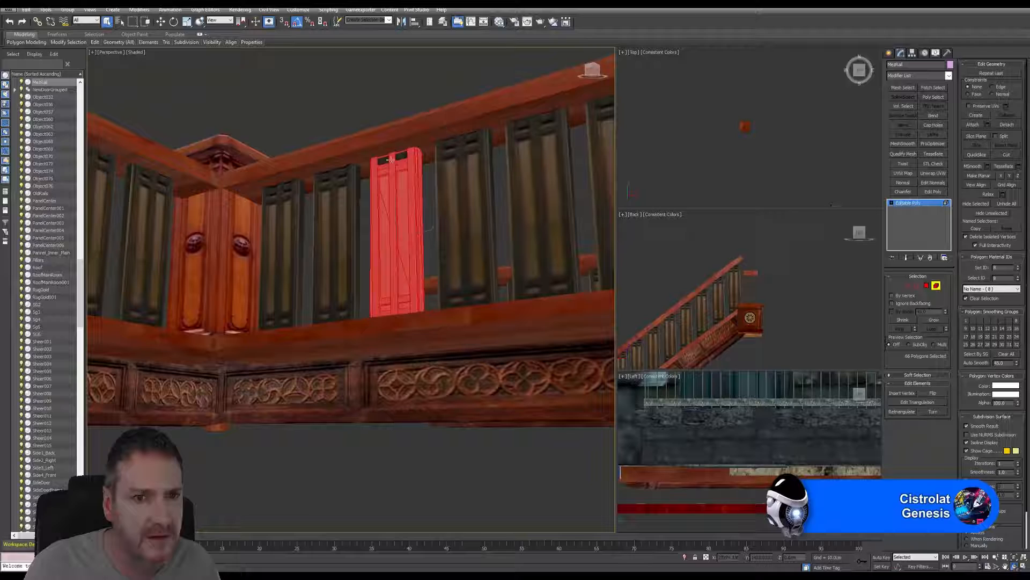
ctrl+click(402, 156)
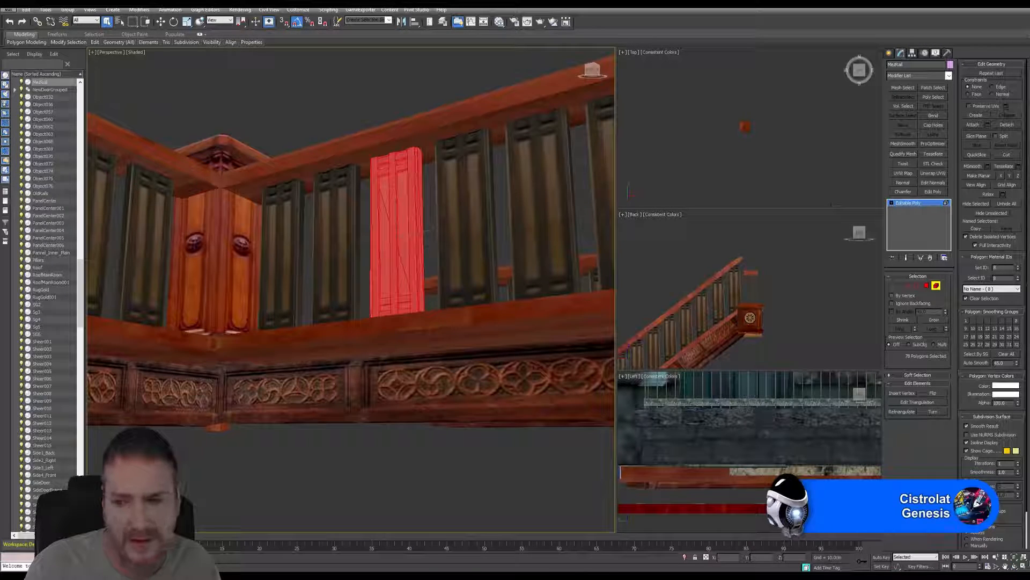
Add all panel and trim elements on the opposite face of the same baluster so the whole baluster is selected.
click(1013, 567)
drag(440, 357, 334, 336)
click(106, 21)
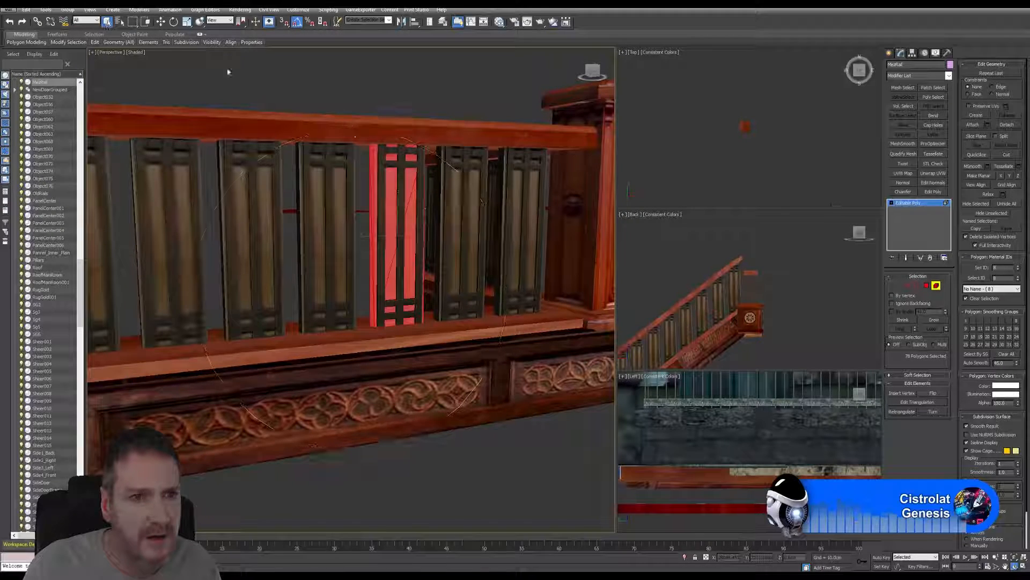
ctrl+click(408, 150)
ctrl+click(401, 153)
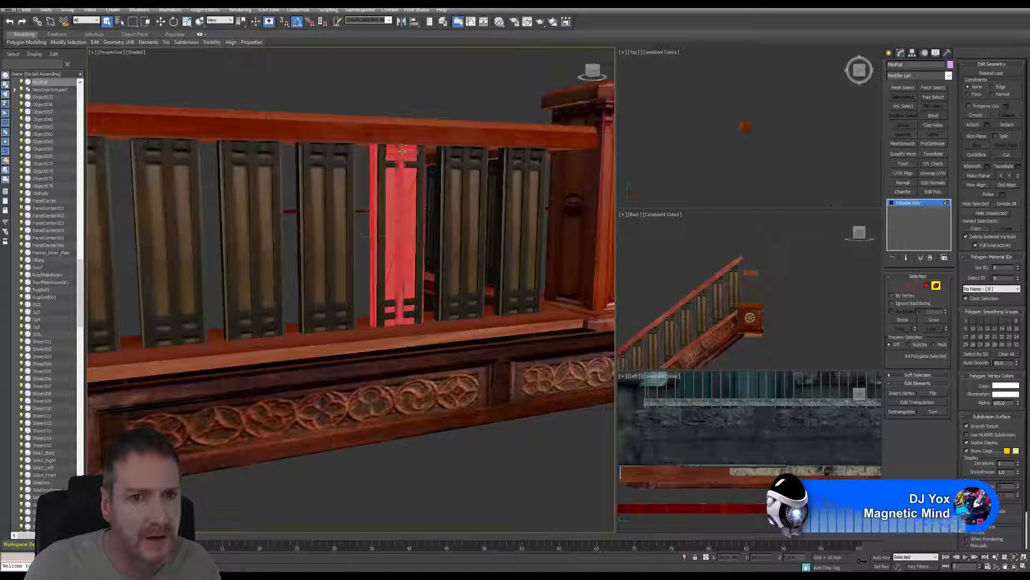
ctrl+click(383, 156)
ctrl+click(419, 168)
ctrl+click(393, 166)
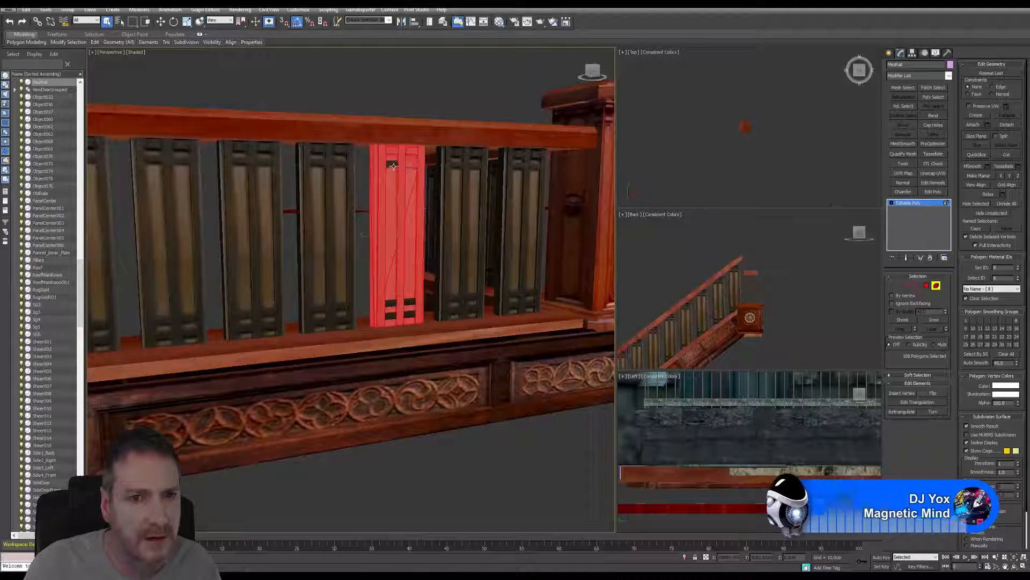
ctrl+click(393, 317)
ctrl+click(405, 309)
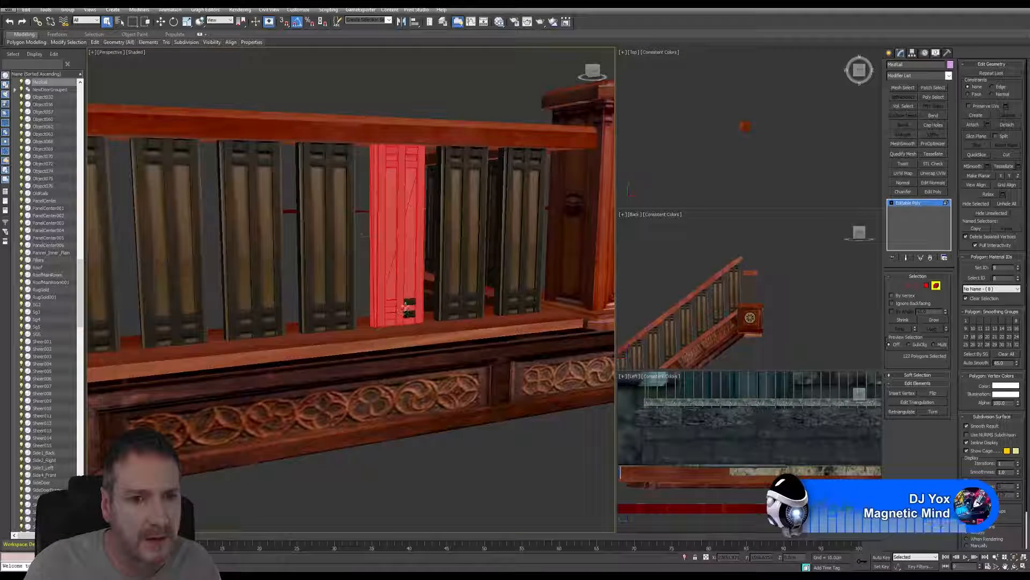
ctrl+click(410, 302)
ctrl+click(409, 316)
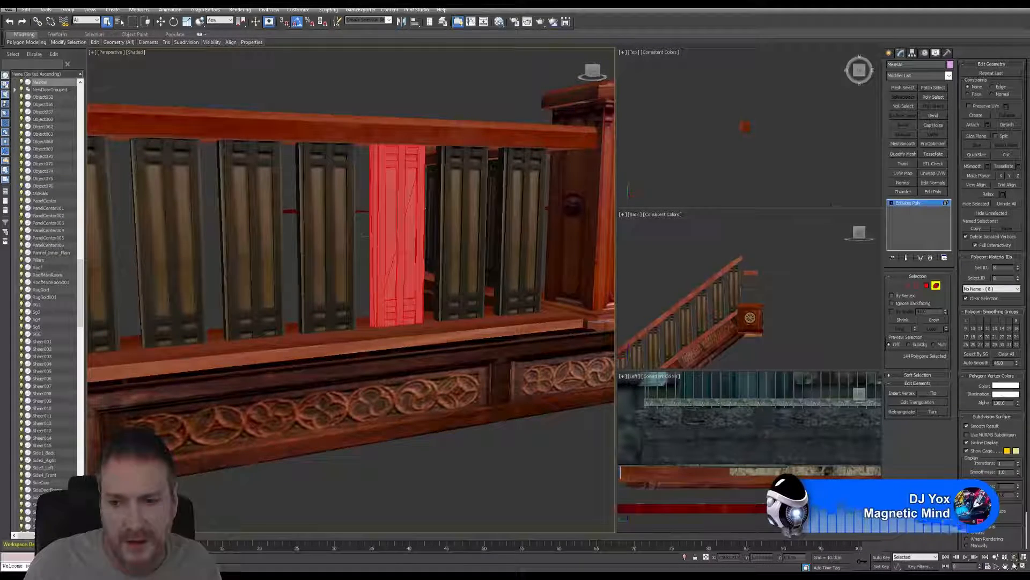
Detach the selected baluster as a clone named SRail.
click(1014, 566)
drag(376, 301, 419, 324)
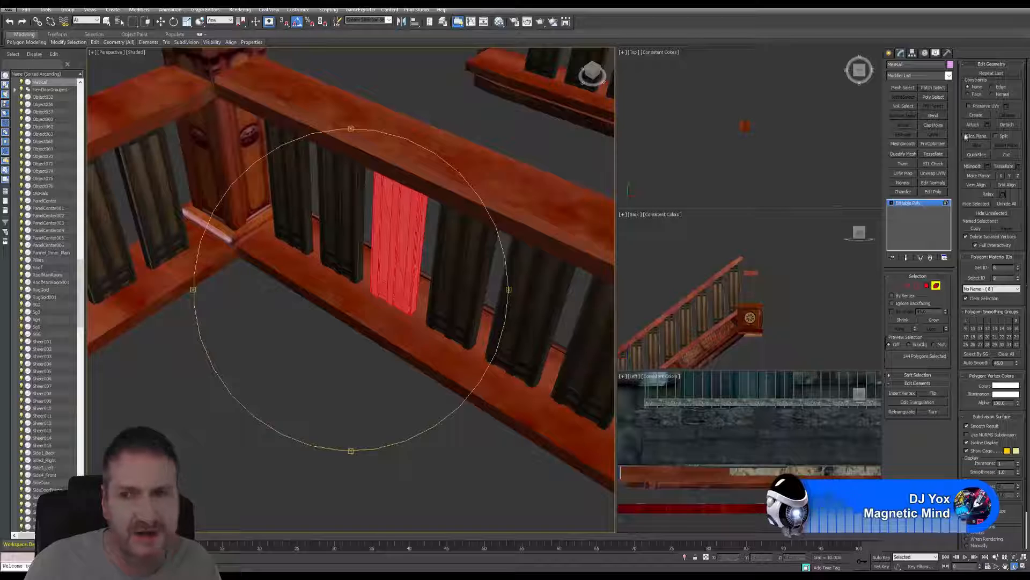
click(1007, 124)
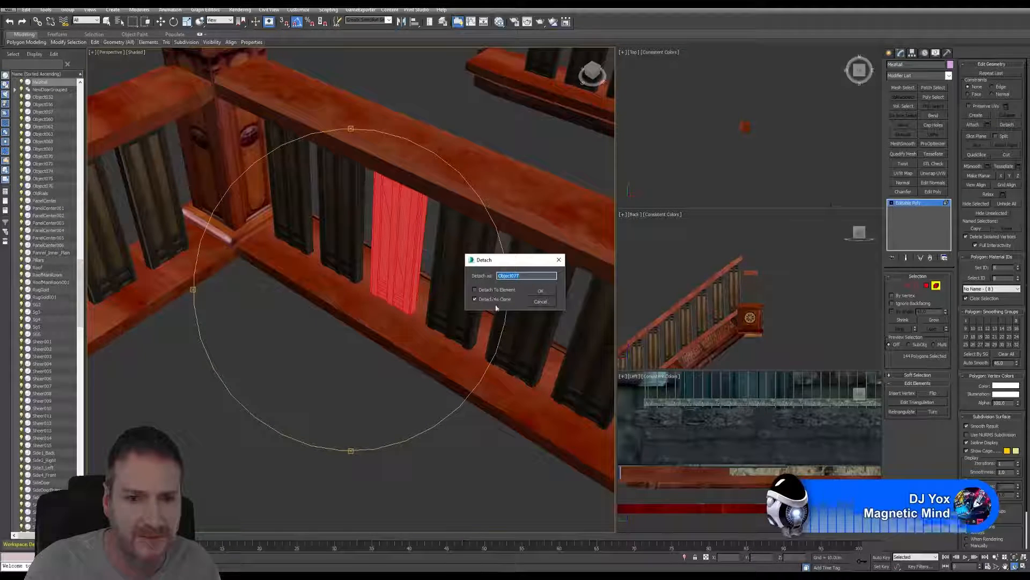
text(SR)
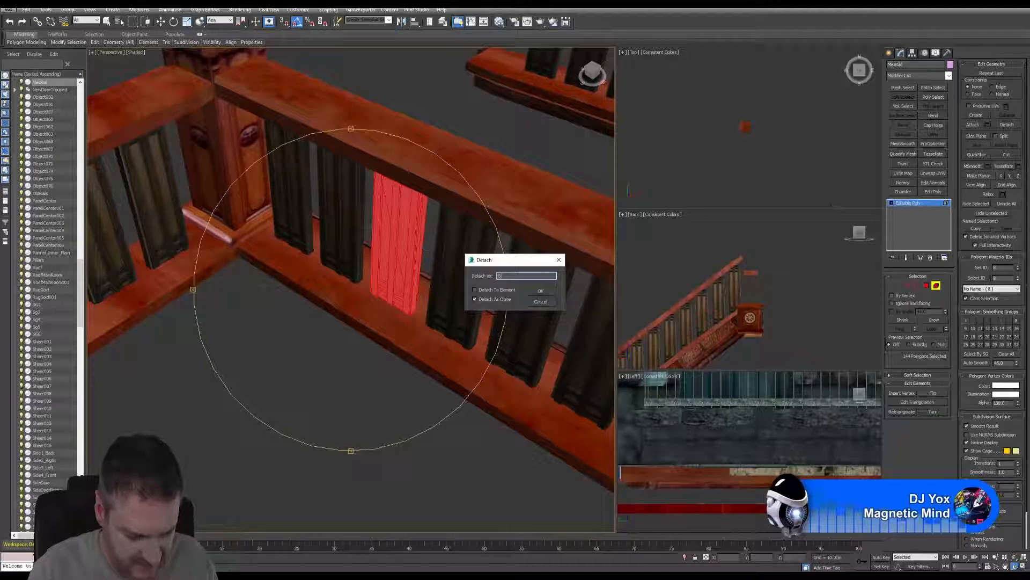
text(ail)
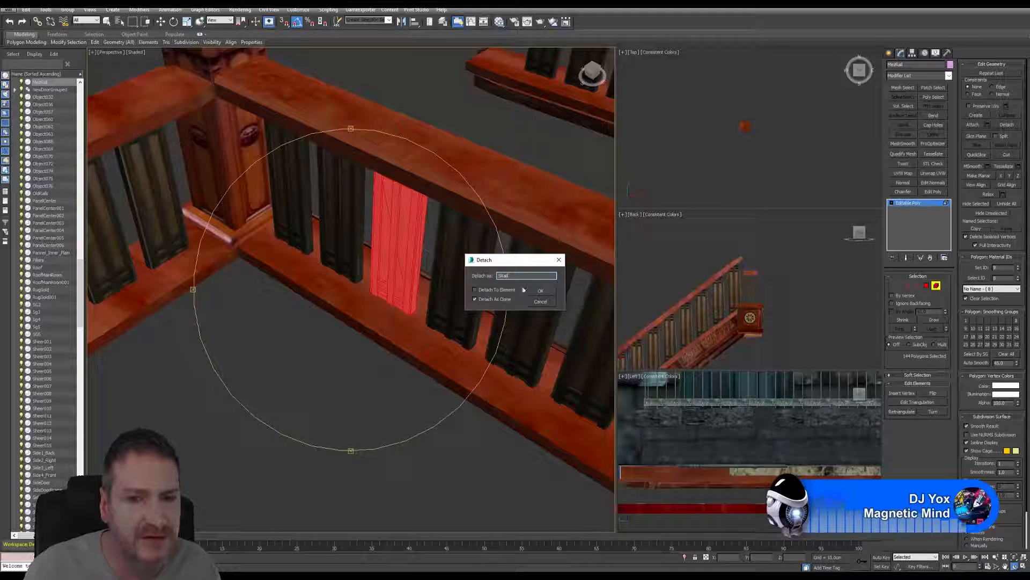
click(540, 292)
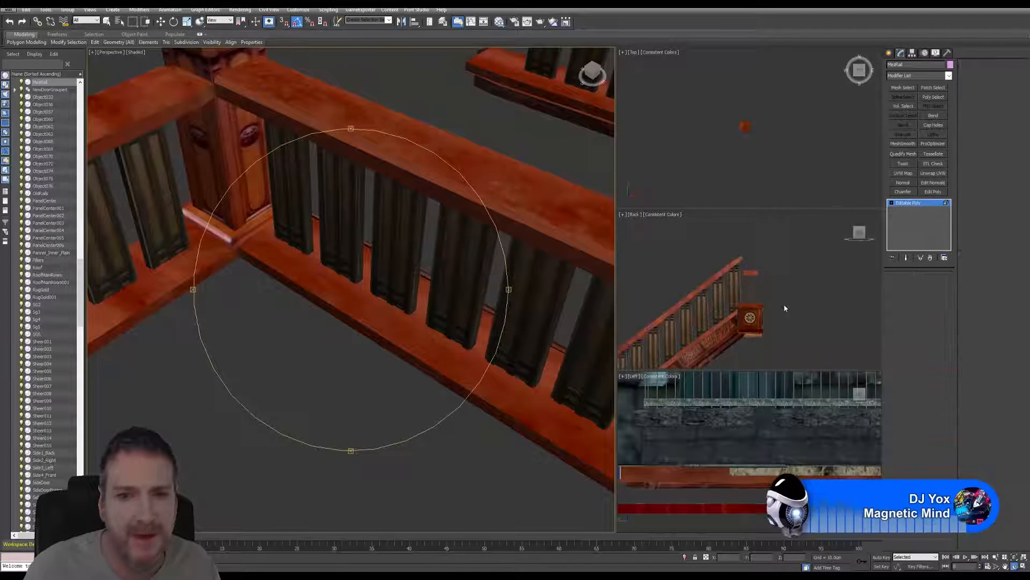
Select the cloned SRail baluster and center its pivot on the object.
key(5)
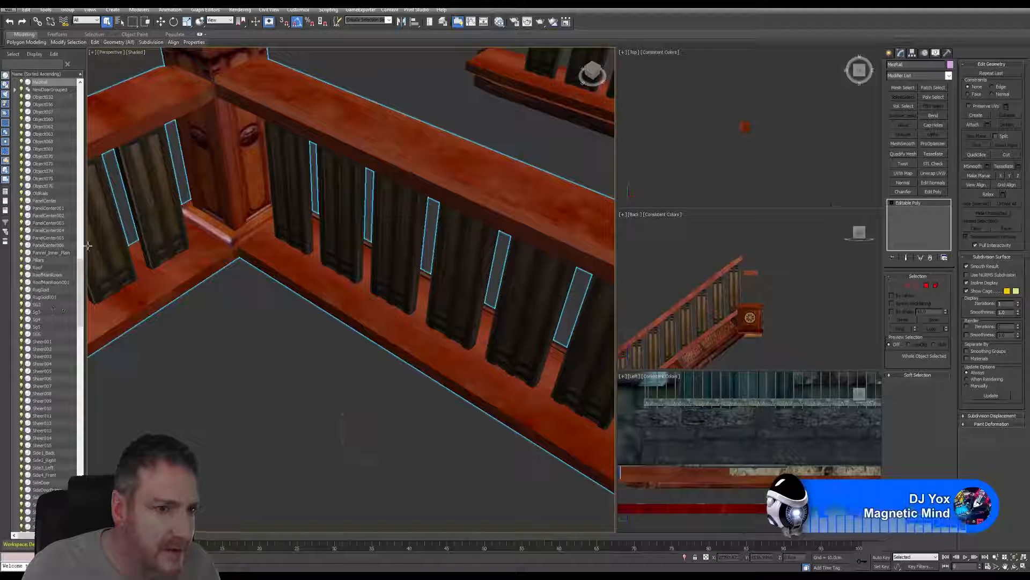
click(371, 314)
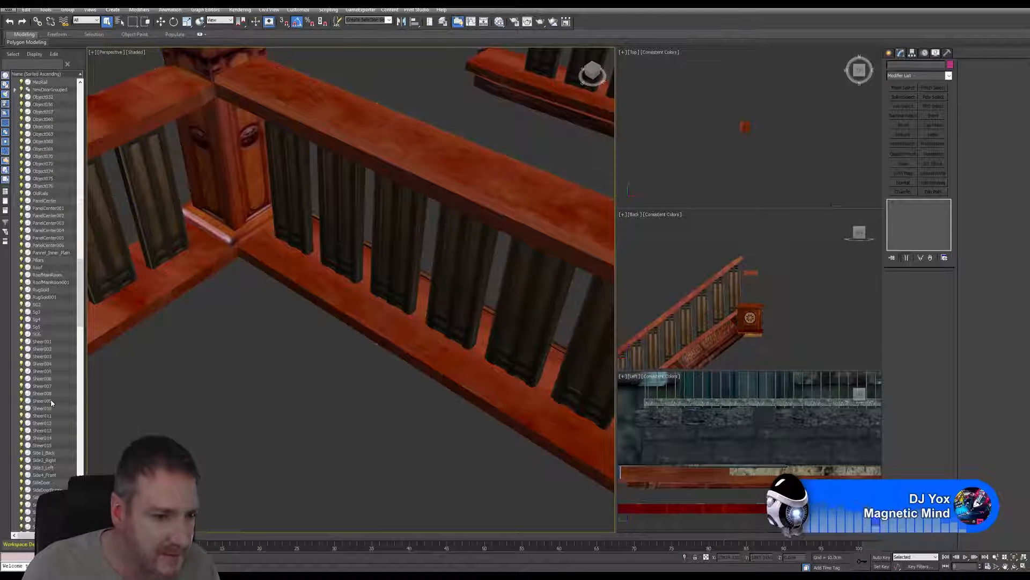
scroll(50, 398, down, 2)
scroll(51, 403, down, 7)
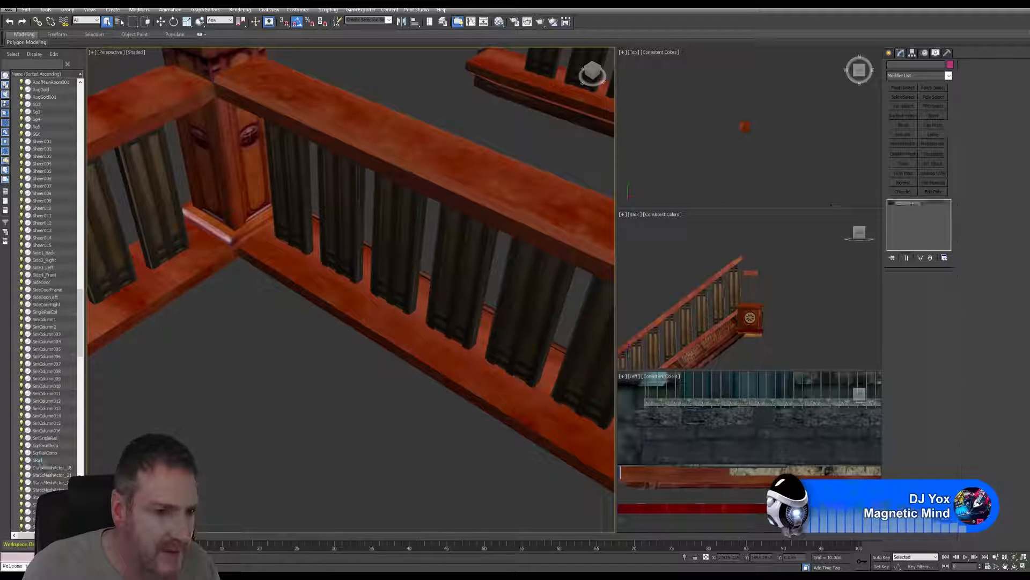
click(39, 460)
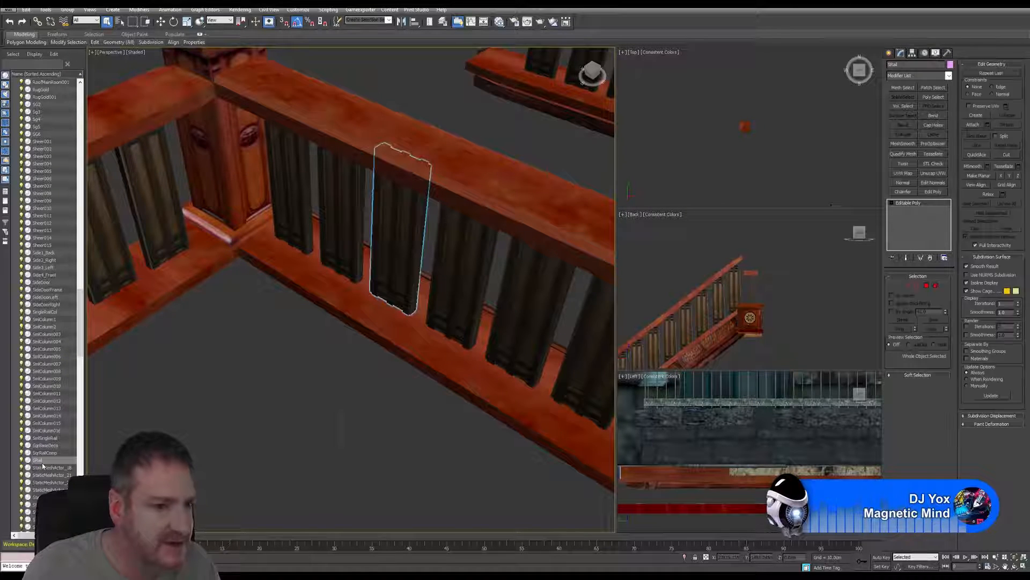
click(161, 21)
click(913, 52)
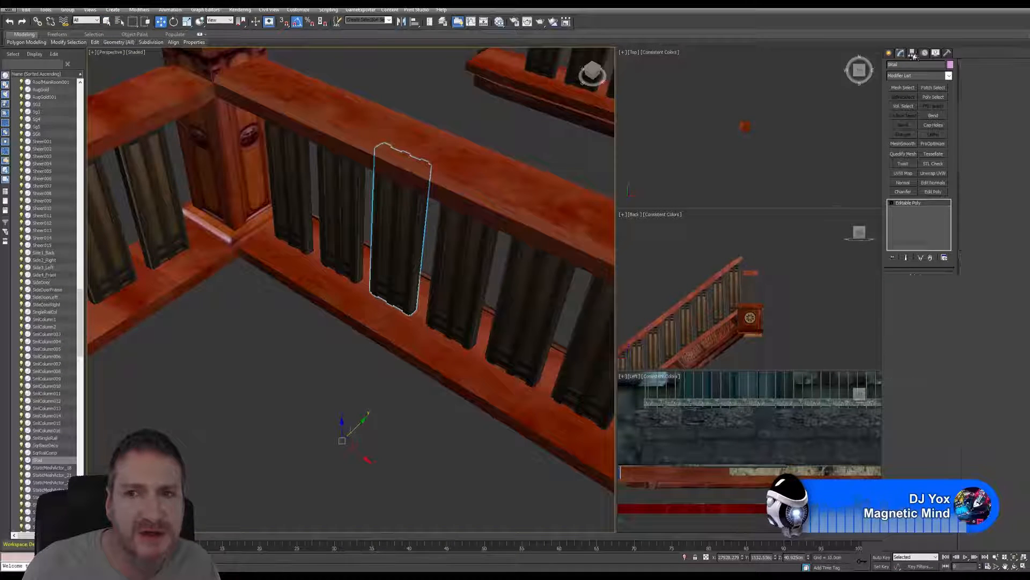
click(921, 106)
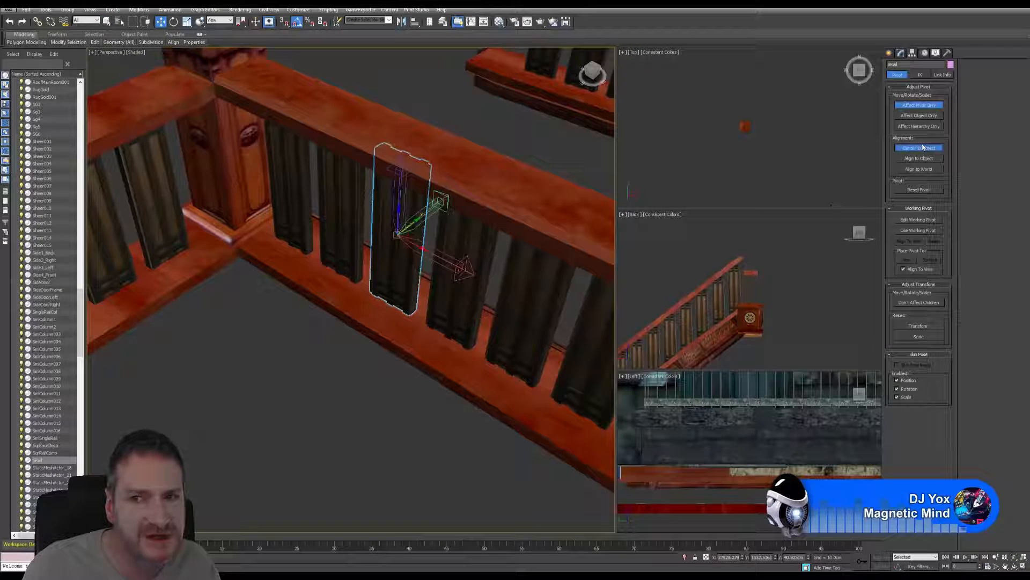
click(922, 107)
Move the SRail baluster away from the level banister to a spot beside the upper end of the sloped banister.
scroll(453, 293, down, 6)
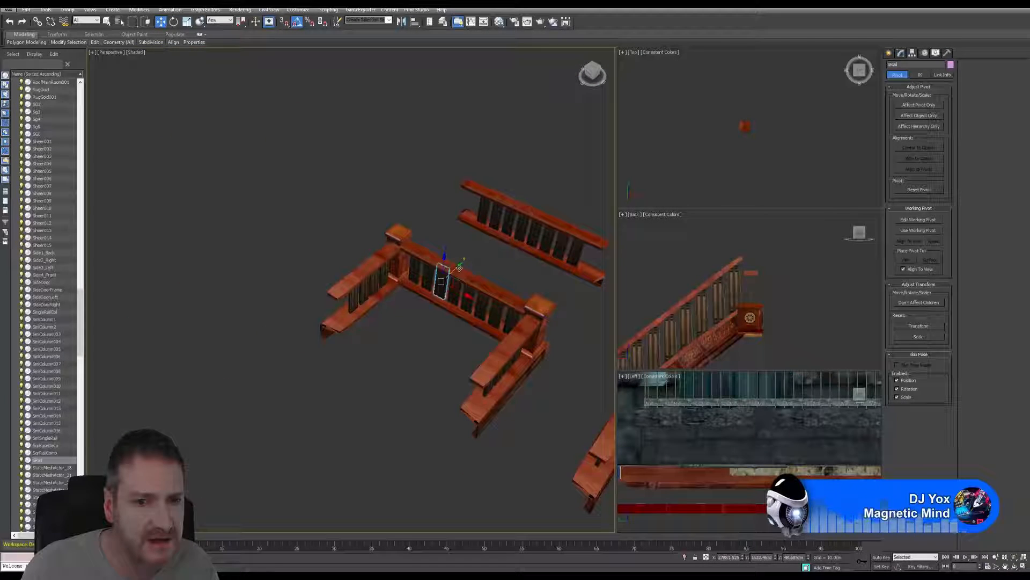
scroll(317, 377, down, 5)
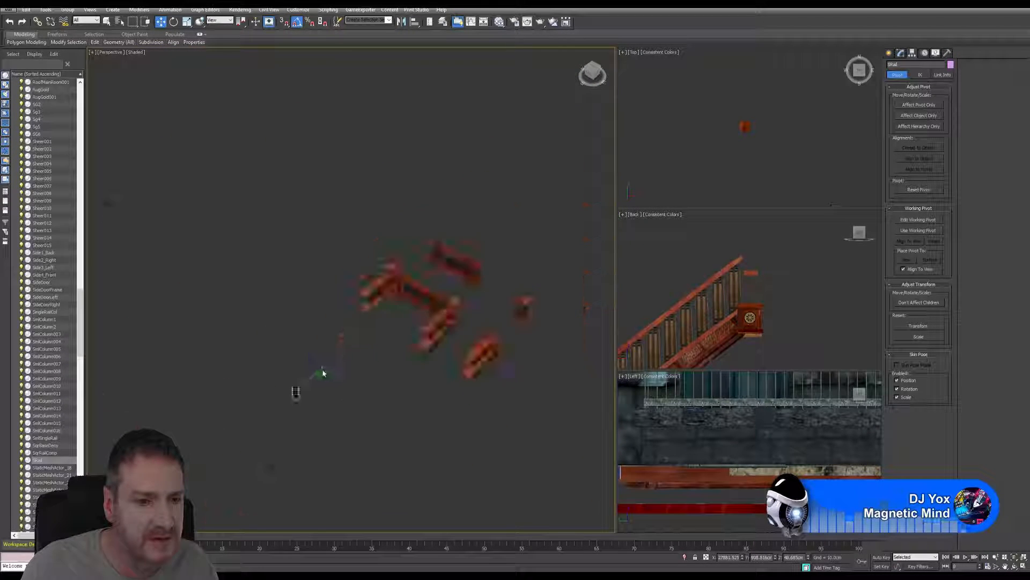
scroll(317, 378, up, 3)
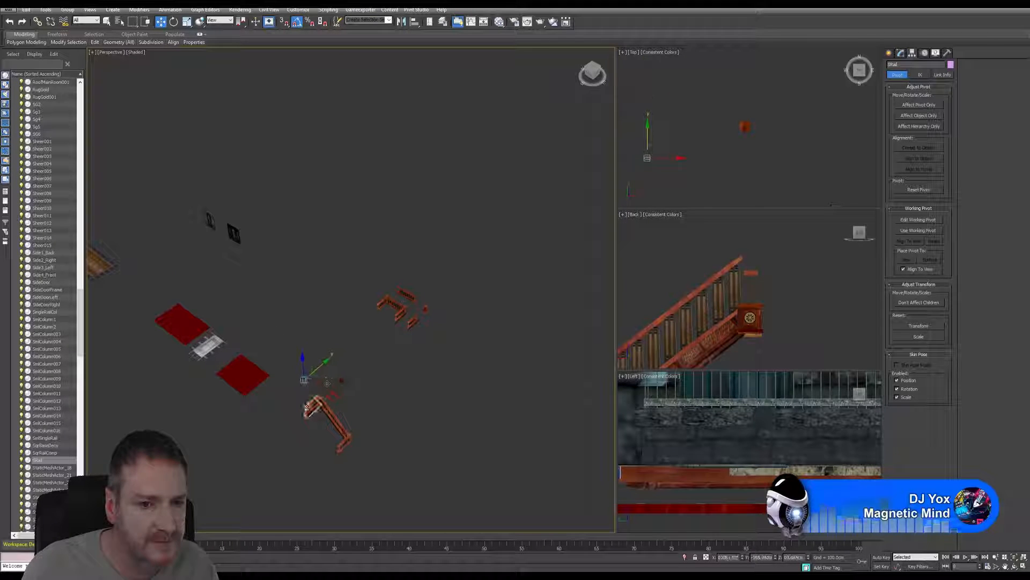
scroll(312, 384, up, 3)
drag(317, 371, 385, 405)
scroll(396, 450, up, 3)
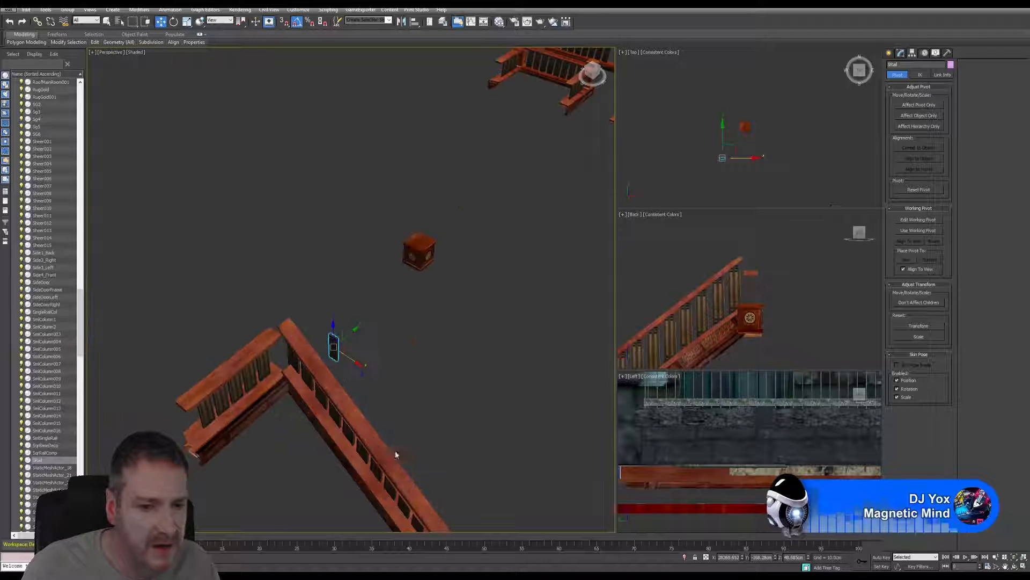
Isolate SRail together with the OldRails balusters and maximize the Back view on them.
ctrl+click(305, 380)
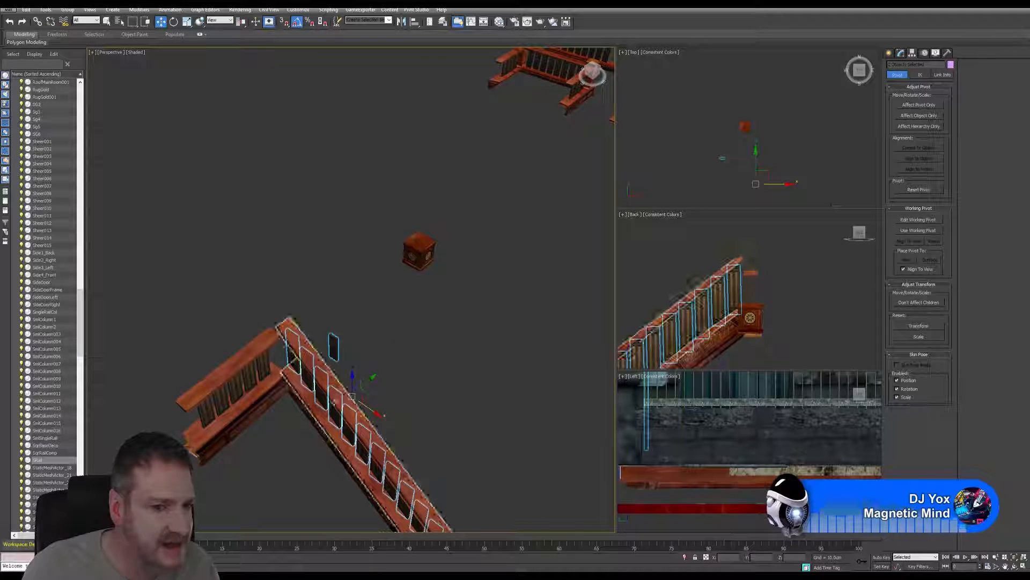
click(48, 10)
click(59, 87)
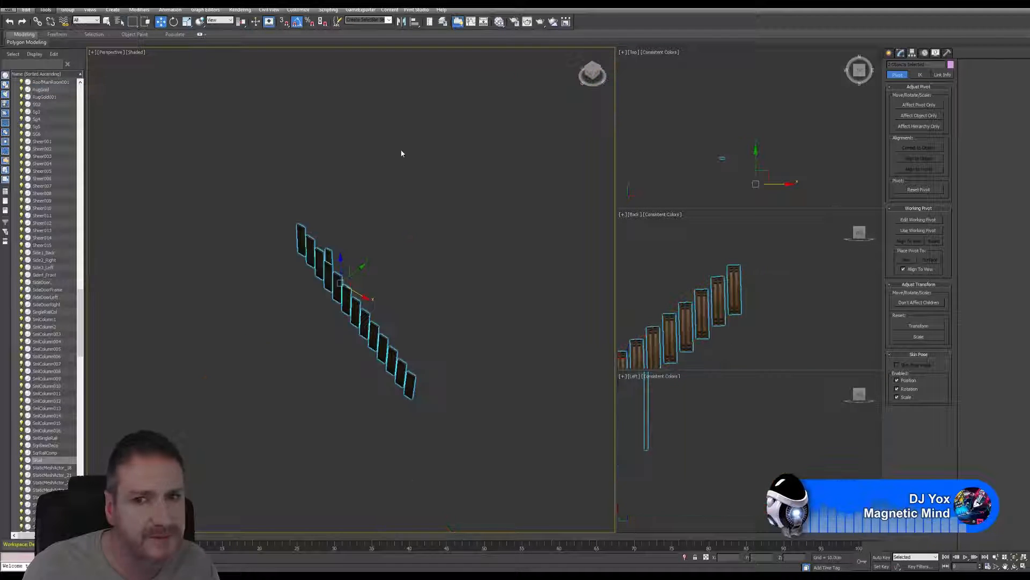
middle_drag(737, 290, 811, 254)
scroll(805, 263, down, 5)
middle_drag(781, 285, 764, 285)
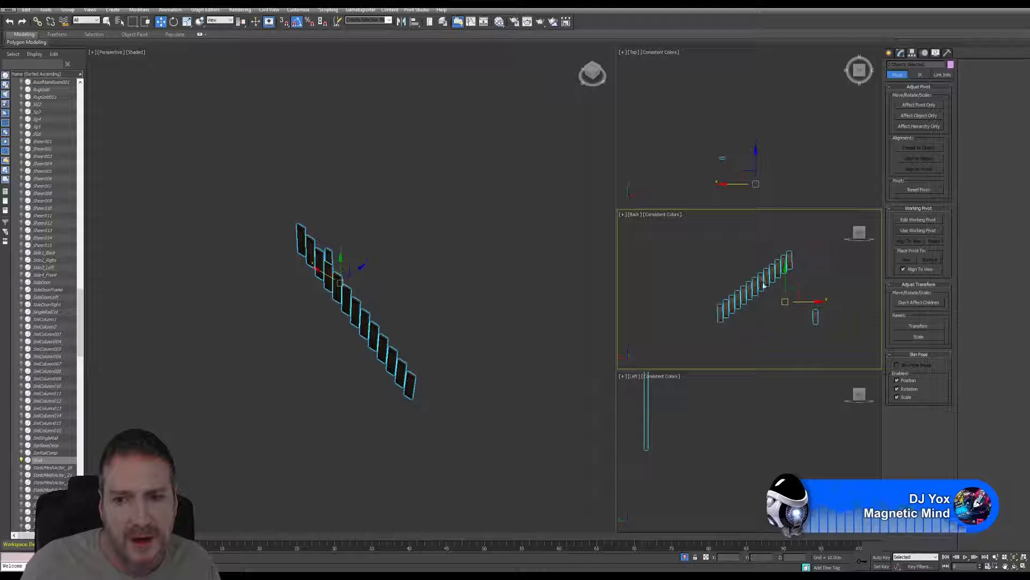
key(alt+w)
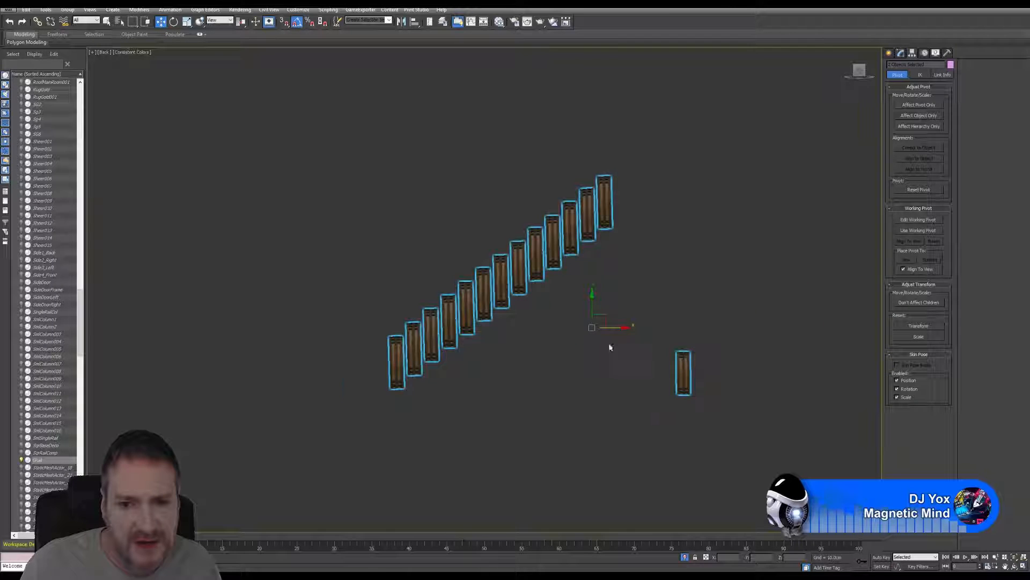
Move the SRail baluster in the Back view onto the topmost old baluster, centred between its upper and lower ends.
scroll(610, 343, up, 3)
click(612, 331)
click(611, 389)
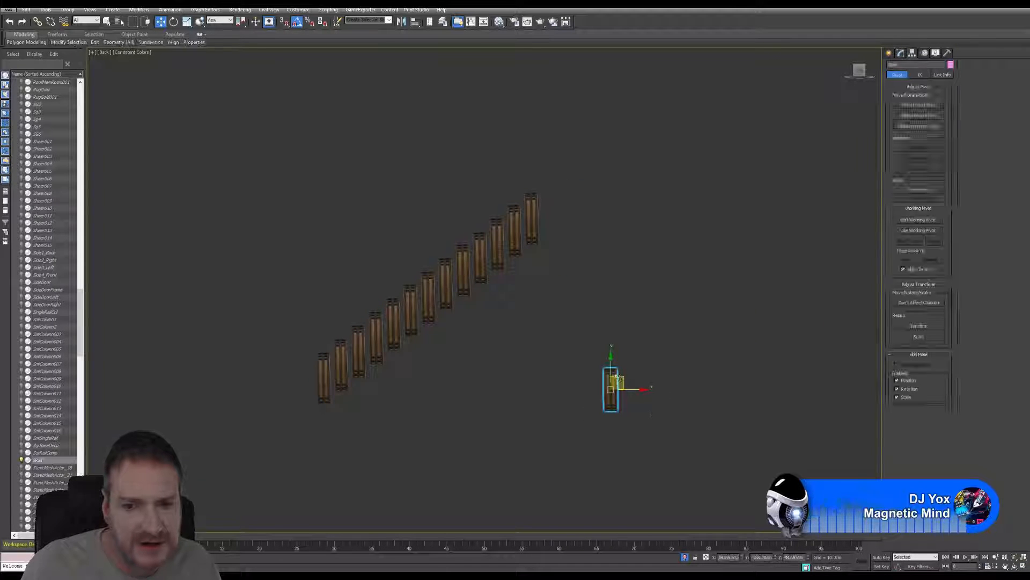
drag(612, 374, 574, 212)
scroll(585, 219, up, 4)
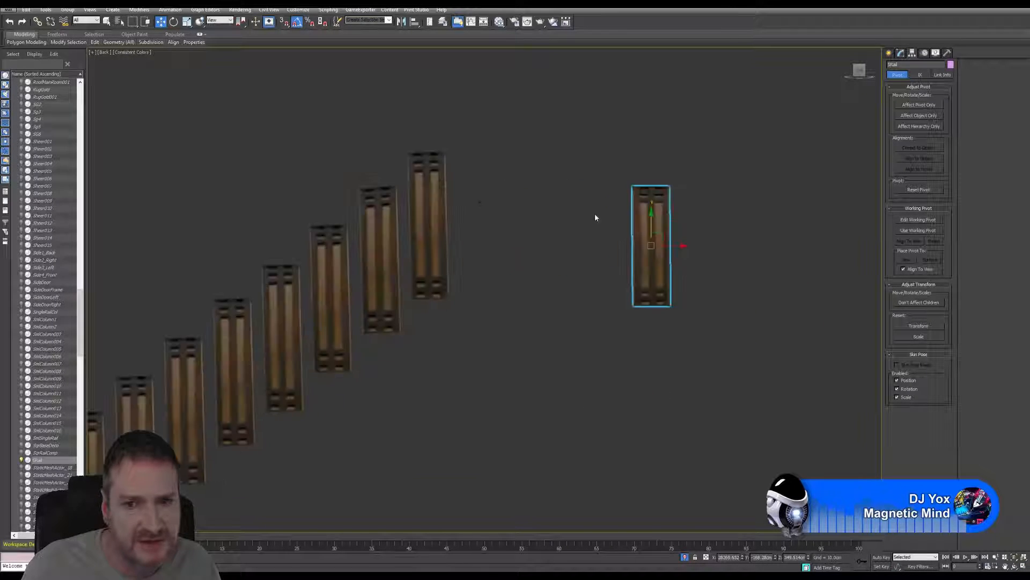
drag(670, 259, 481, 260)
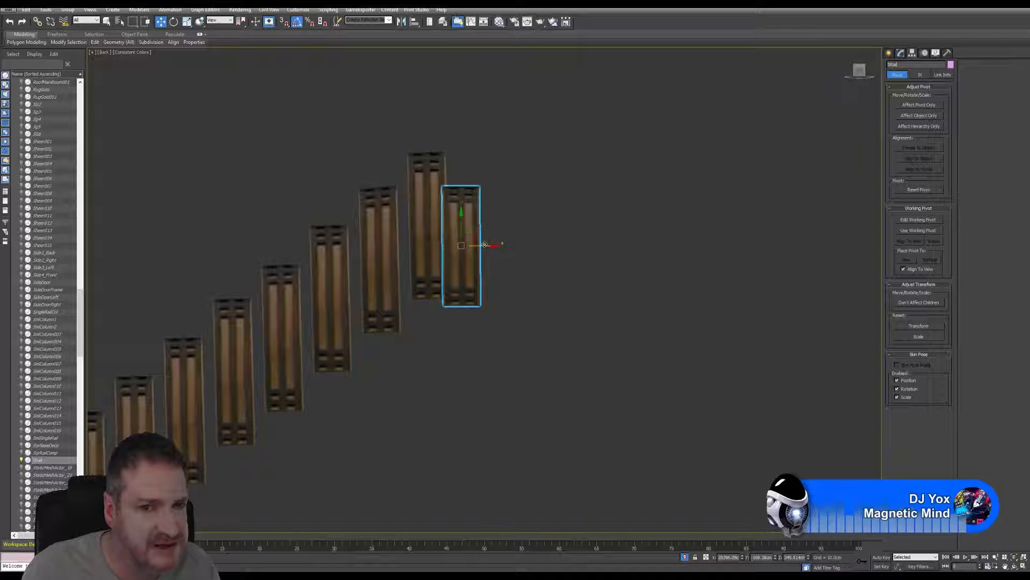
drag(487, 246, 437, 216)
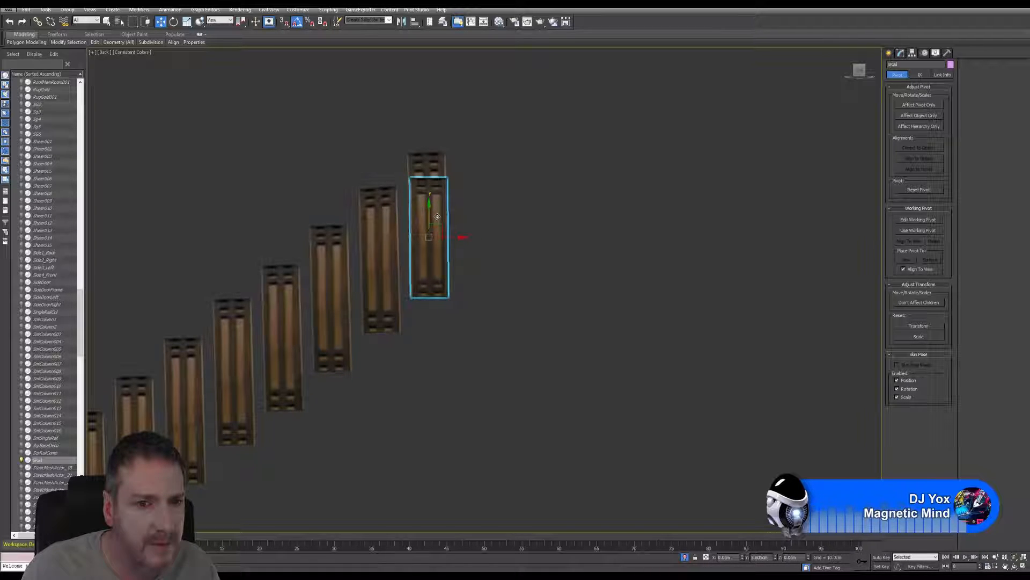
drag(437, 217, 443, 200)
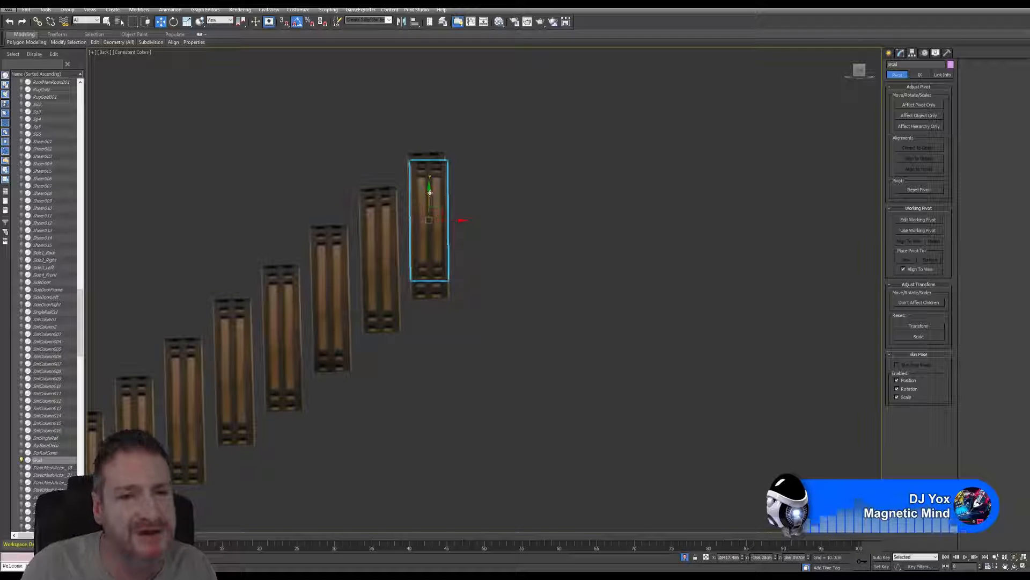
drag(429, 192, 427, 199)
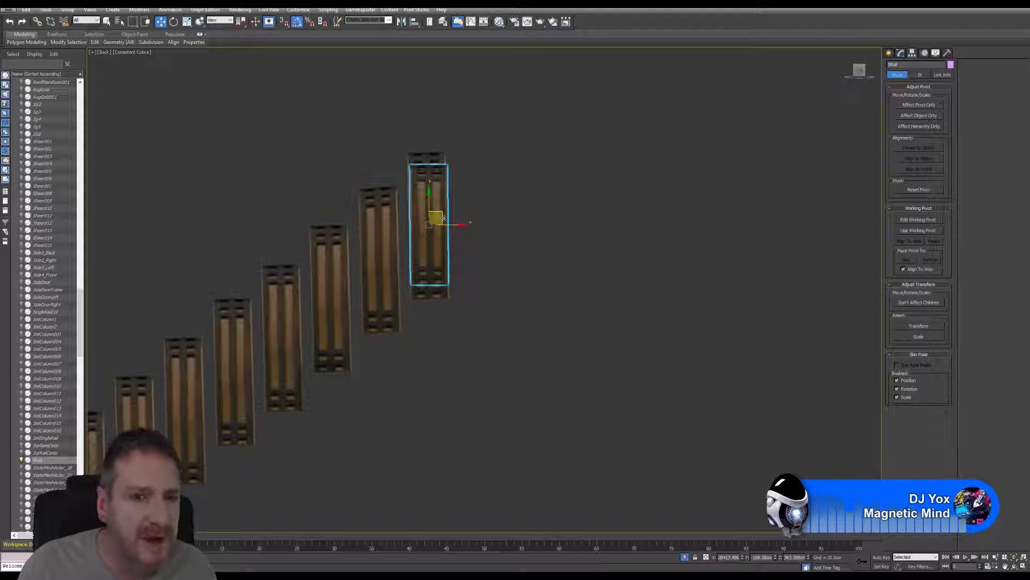
Restore the four-view layout and shift SRail in the Left view to line up in depth with the old balusters.
click(1024, 567)
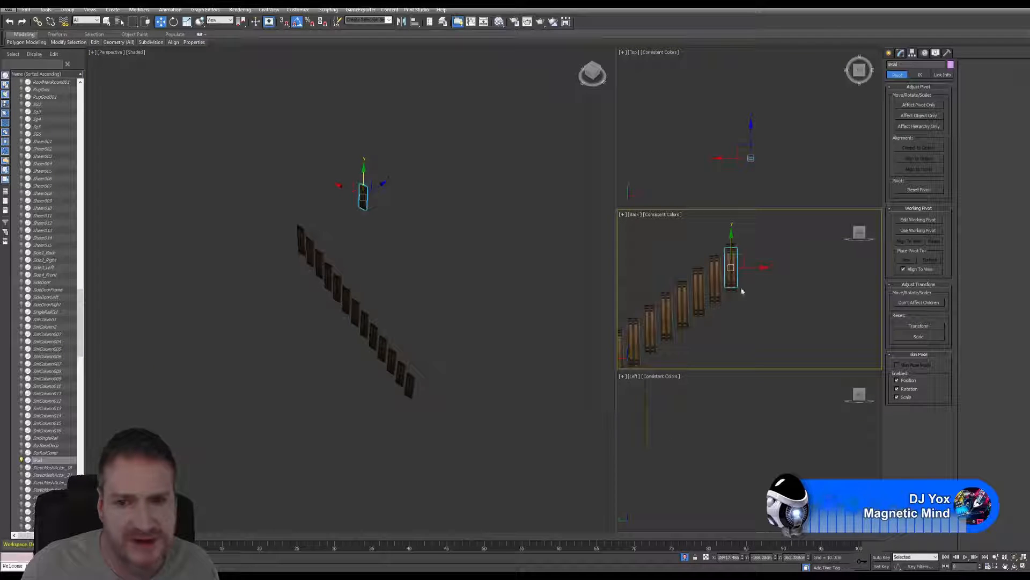
middle_drag(751, 185, 747, 139)
middle_drag(735, 432, 756, 486)
scroll(725, 457, up, 2)
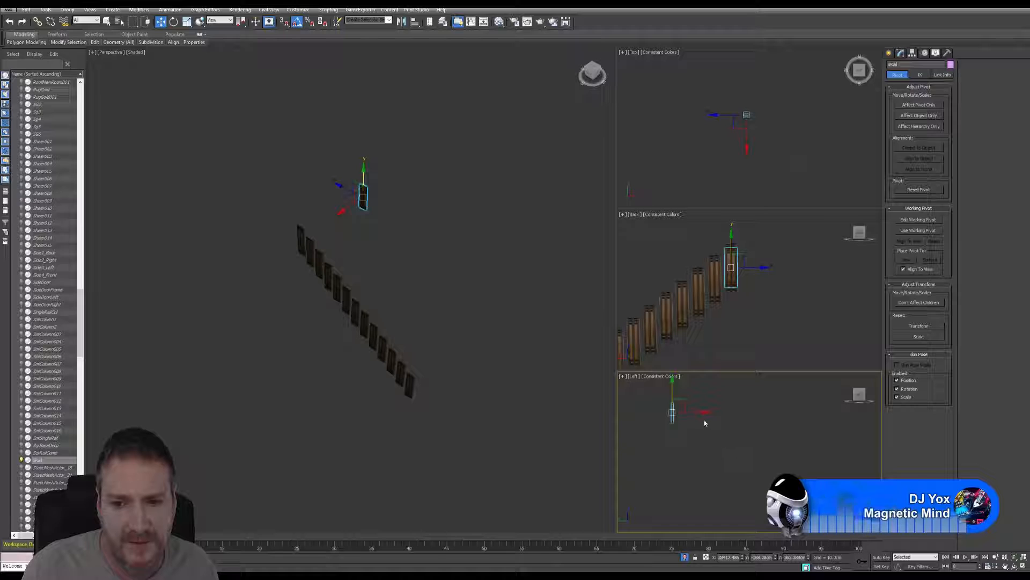
drag(699, 413, 766, 414)
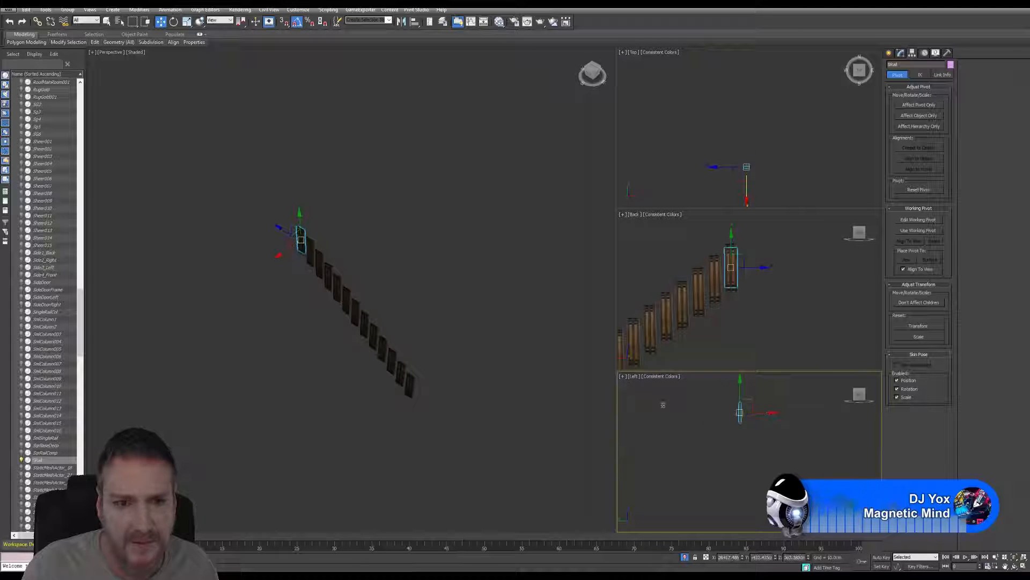
click(284, 260)
middle_drag(283, 259, 408, 292)
key(z)
click(161, 21)
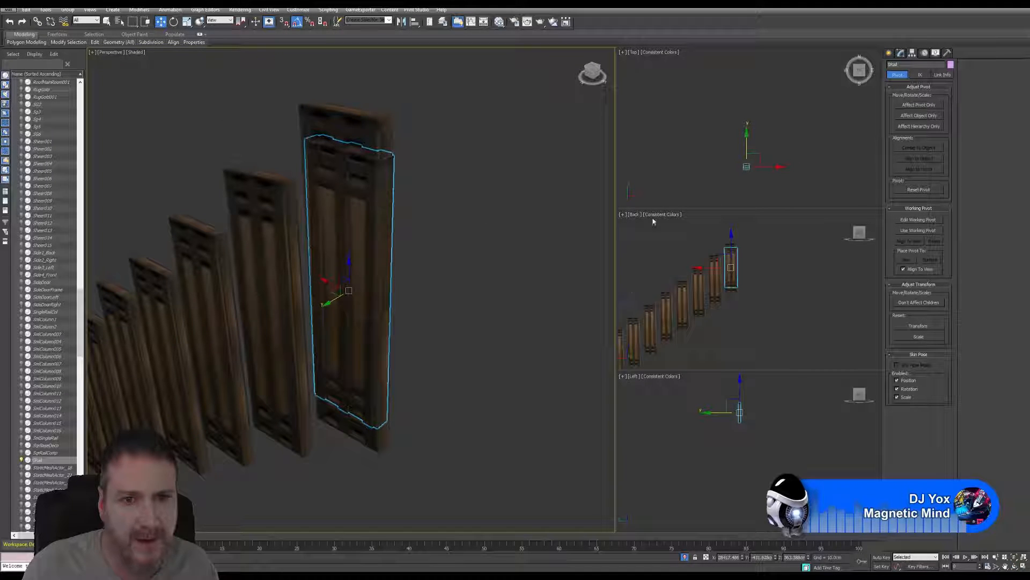
Maximize the Back view around SRail and the upper old balusters.
right_click(769, 313)
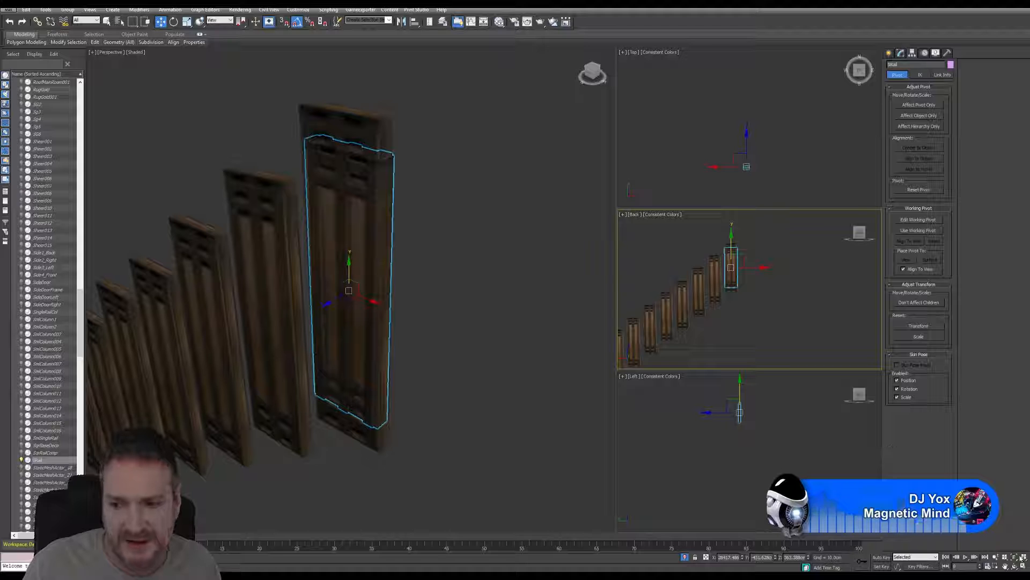
click(1023, 566)
middle_drag(483, 288, 553, 309)
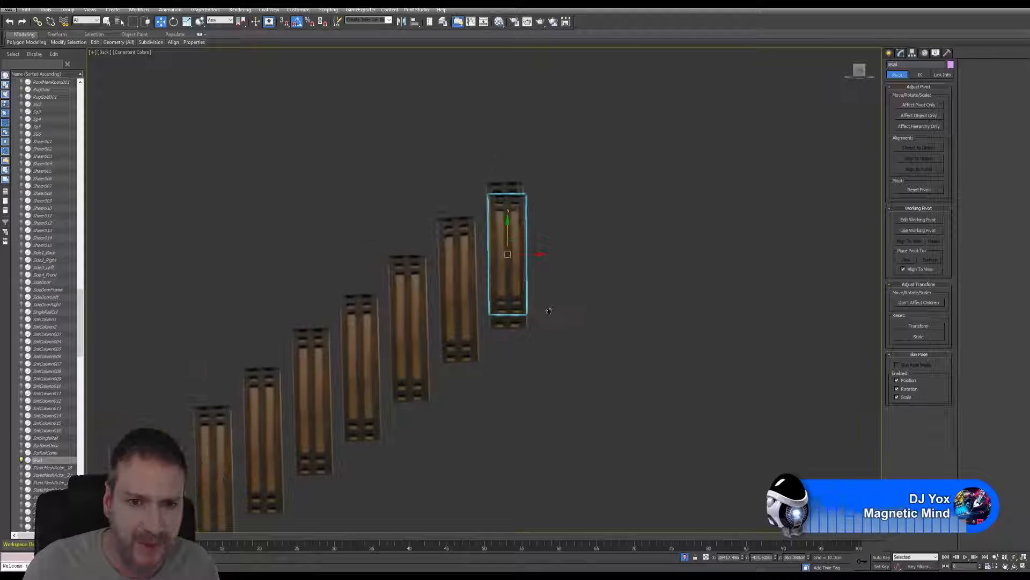
scroll(515, 317, up, 1)
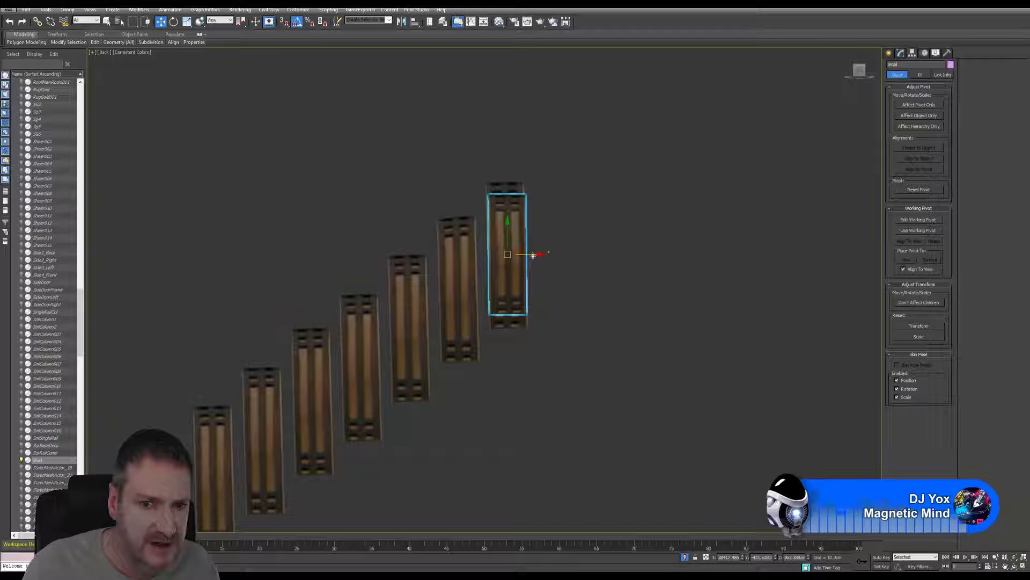
mouse_move(533, 254)
shift+mouse_down()
mouse_move(483, 252)
mouse_move(470, 267)
shift+mouse_up()
click(517, 321)
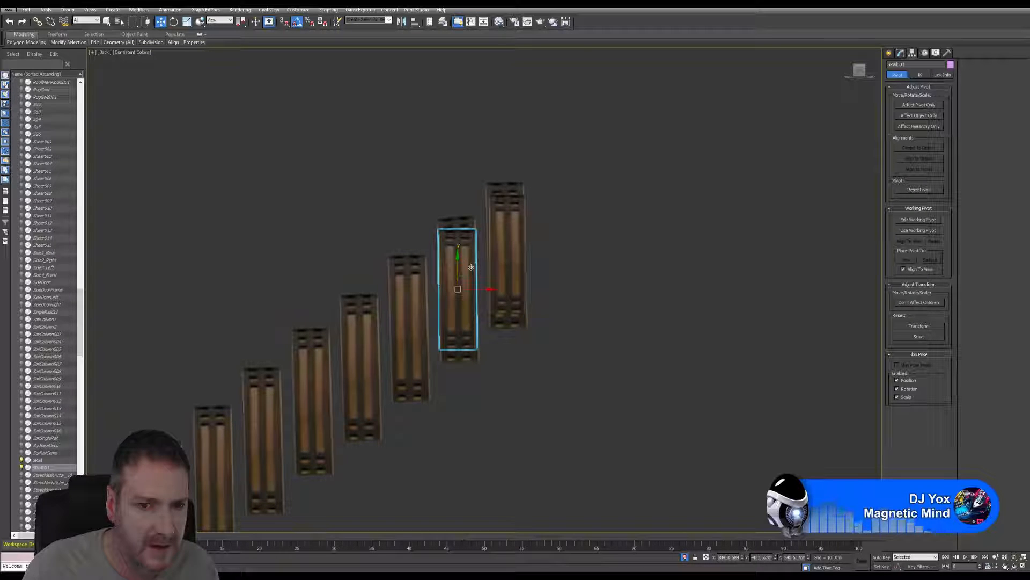
drag(470, 267, 471, 267)
key(Delete)
Select the SRail baluster and rotate it very slightly in the Back view so that it stands upright.
click(499, 246)
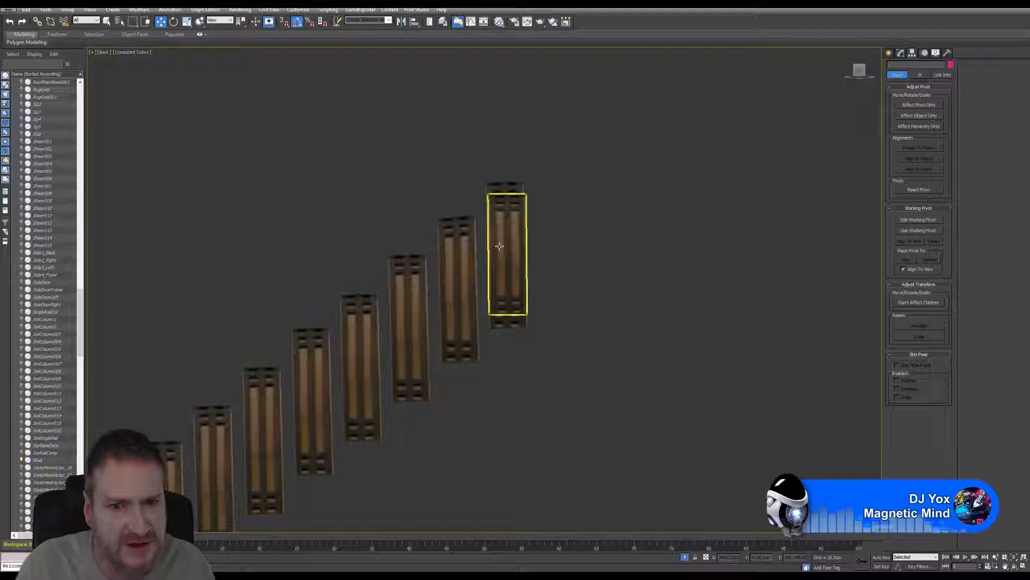
click(175, 23)
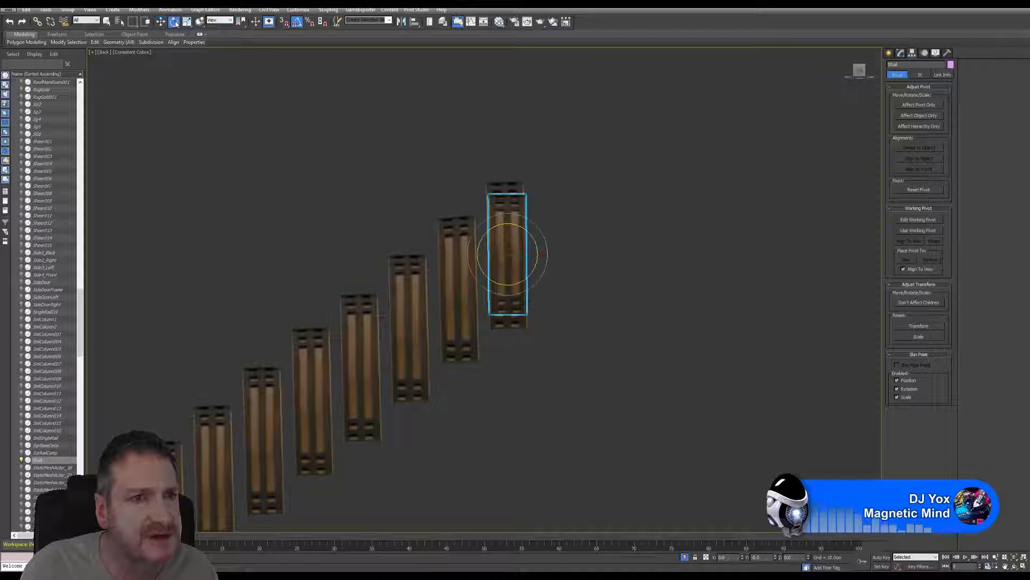
scroll(512, 242, up, 6)
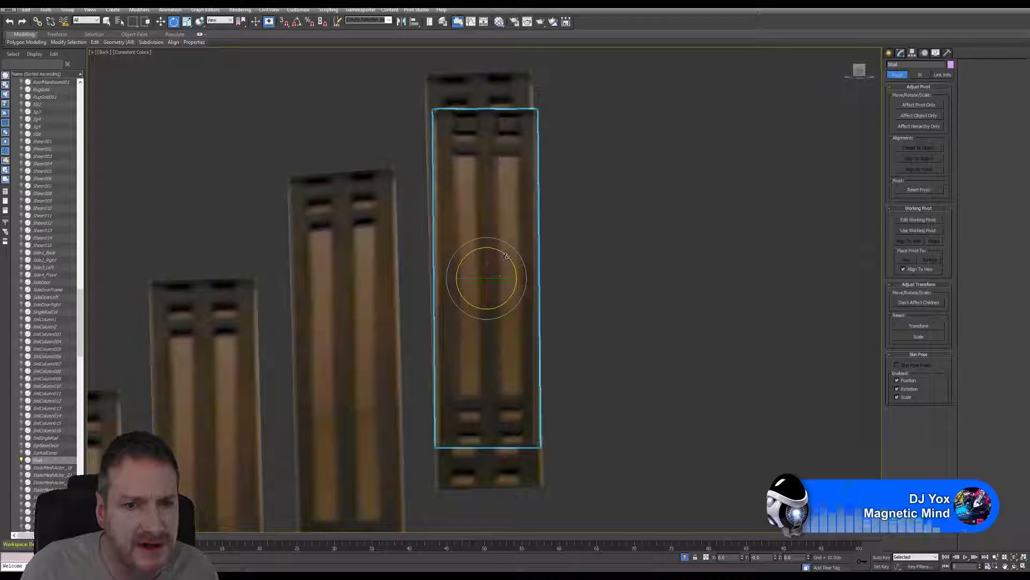
drag(507, 257, 507, 256)
scroll(507, 256, down, 5)
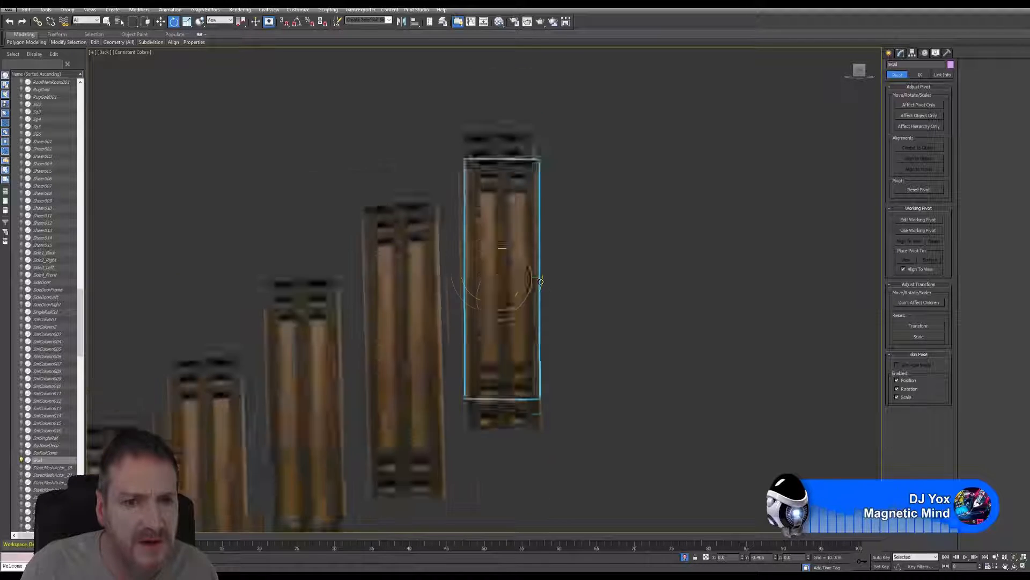
click(160, 21)
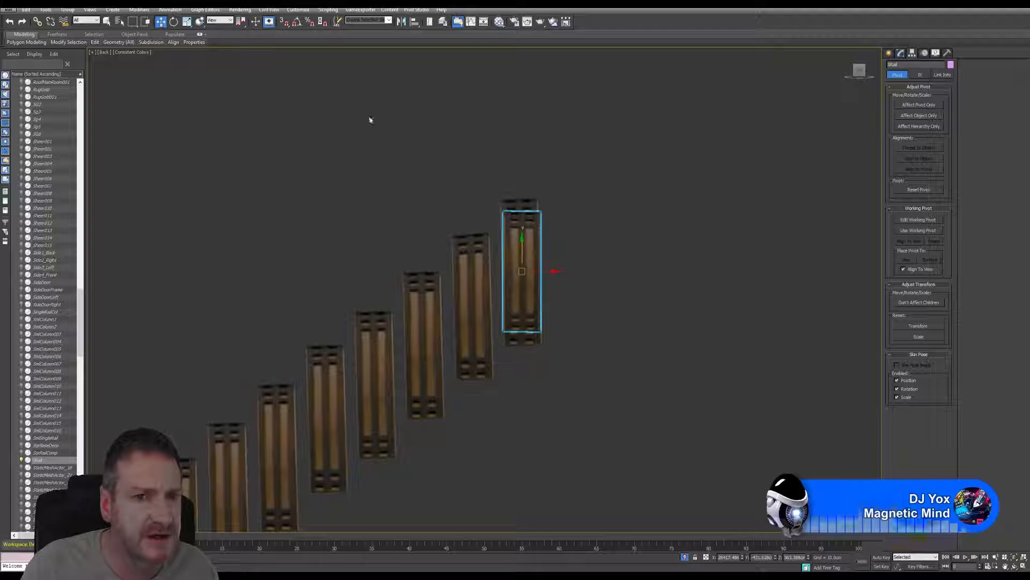
Clone SRail as copies down the slope, placing one over each of the second, third and fourth old balusters from the top.
middle_drag(607, 320, 631, 267)
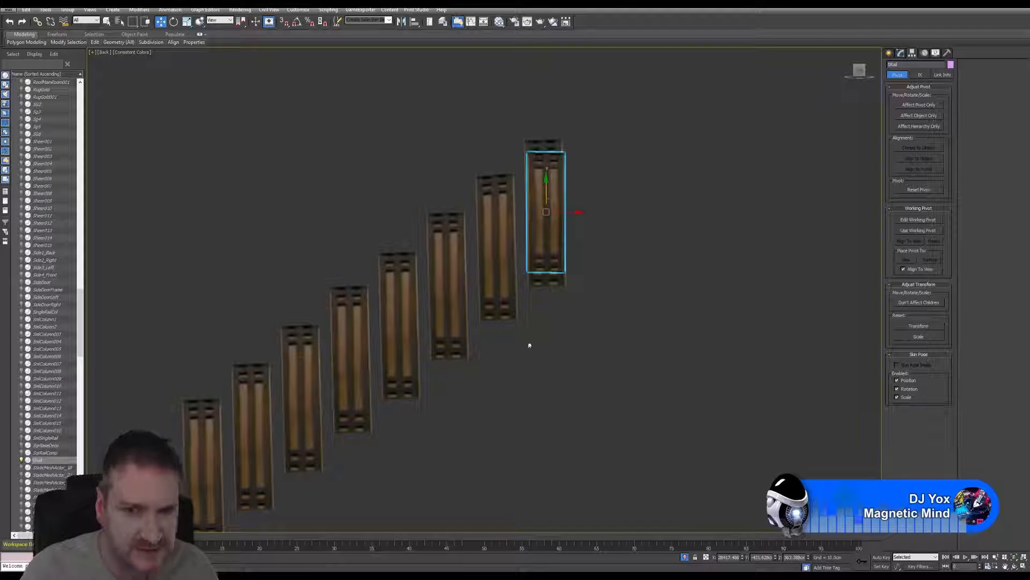
middle_drag(576, 331, 594, 342)
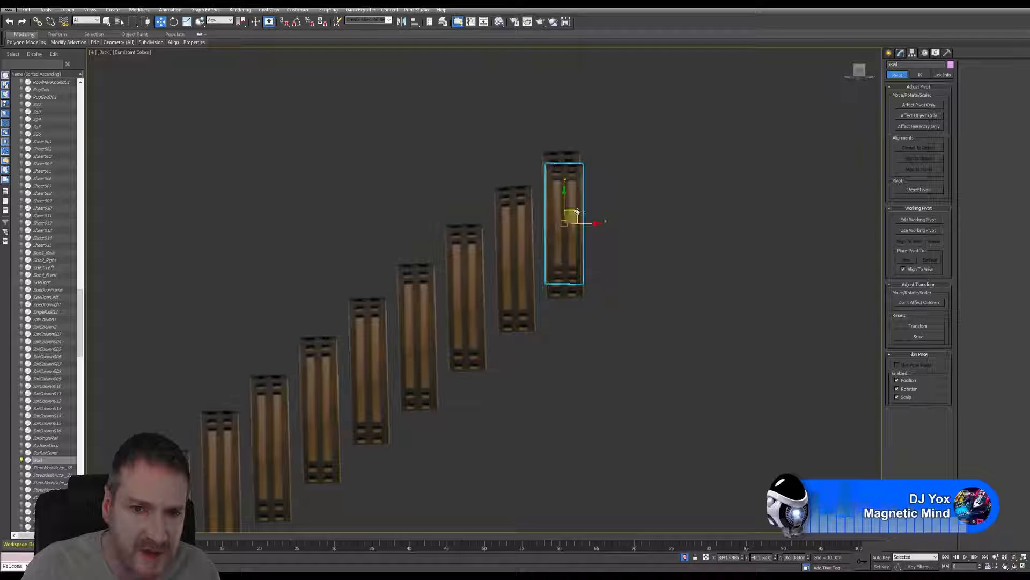
shift+drag(592, 230, 539, 223)
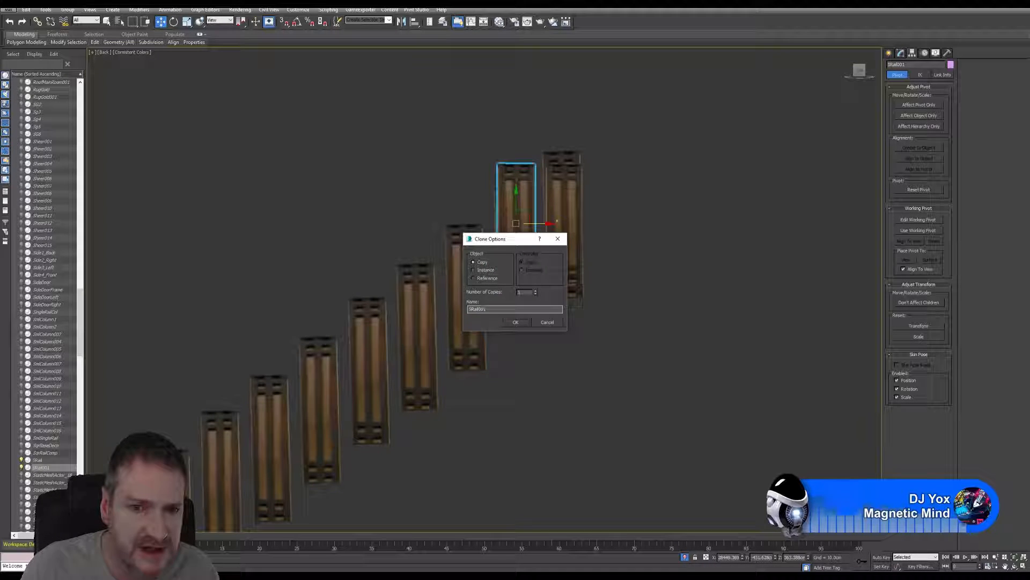
click(516, 322)
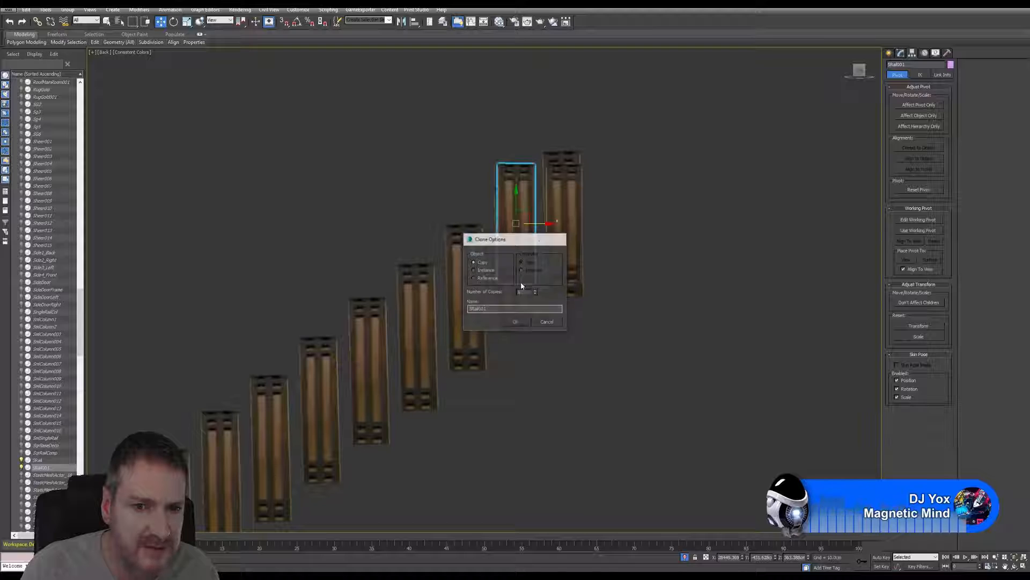
mouse_move(517, 202)
mouse_down()
mouse_move(517, 239)
mouse_move(467, 276)
mouse_move(486, 303)
mouse_move(417, 306)
mouse_move(418, 314)
mouse_up()
click(519, 320)
click(521, 320)
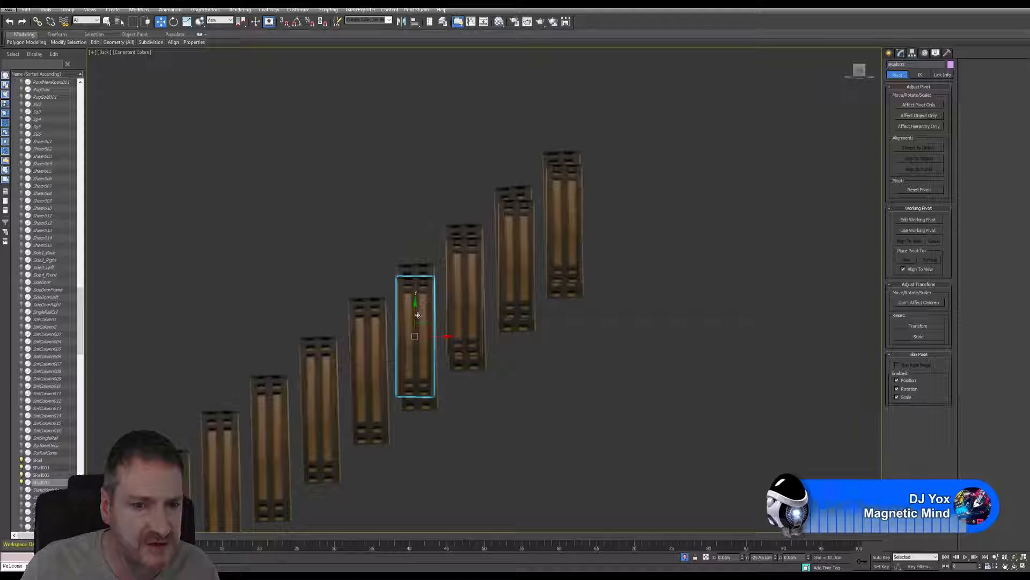
Clone the newest baluster down the slope as copies over the fifth and sixth old balusters.
middle_drag(431, 337, 551, 274)
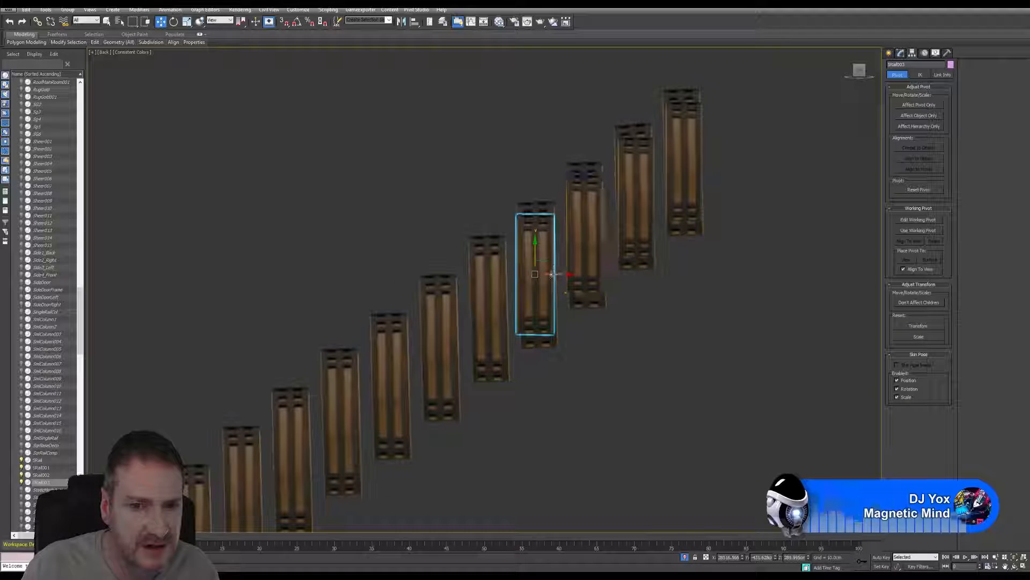
mouse_move(551, 275)
mouse_down()
mouse_move(507, 283)
mouse_move(490, 257)
mouse_move(485, 285)
mouse_up()
click(522, 324)
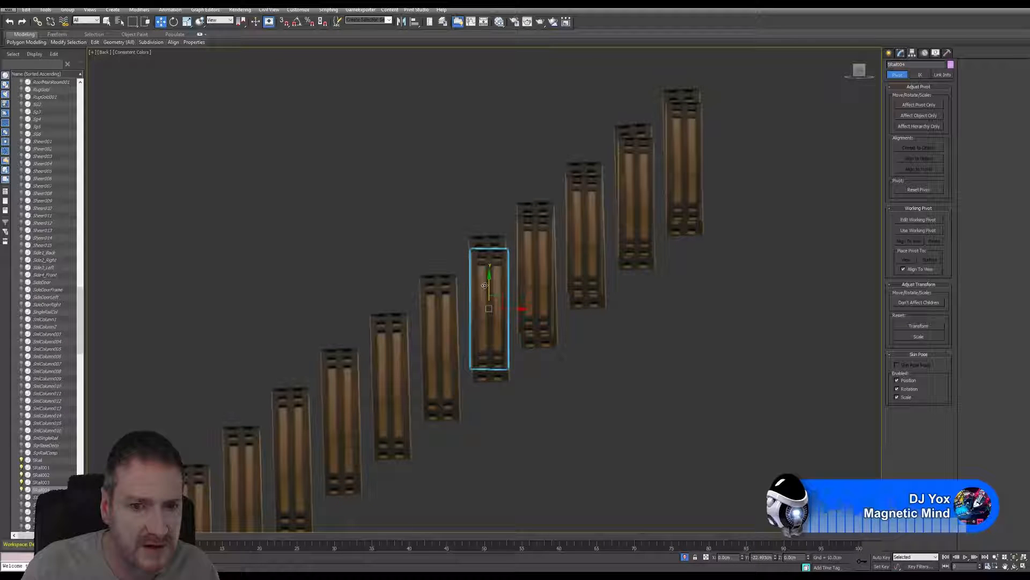
middle_drag(485, 285, 553, 261)
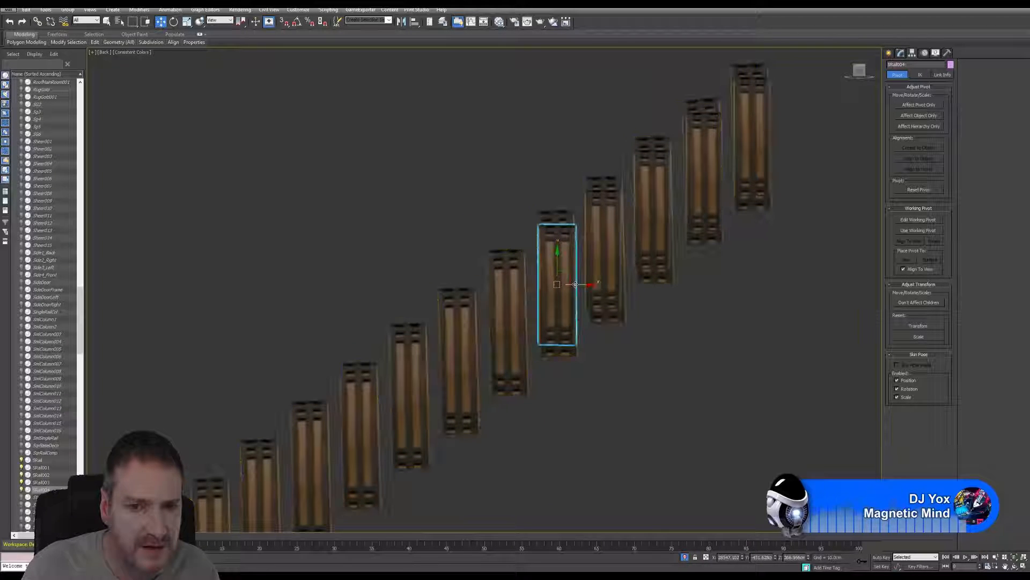
mouse_move(575, 284)
mouse_down()
mouse_move(508, 289)
mouse_move(506, 299)
mouse_up()
click(530, 328)
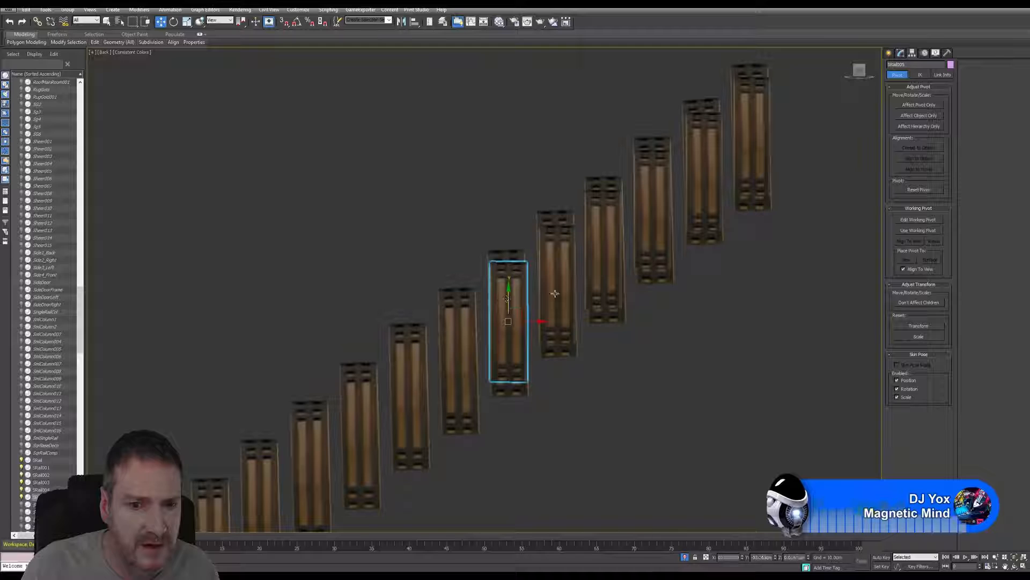
Continue cloning the baluster down the slope, placing copies over the seventh, eighth and ninth old balusters.
middle_drag(555, 293, 623, 308)
mouse_move(625, 307)
mouse_down()
mouse_move(575, 309)
mouse_move(590, 316)
mouse_up()
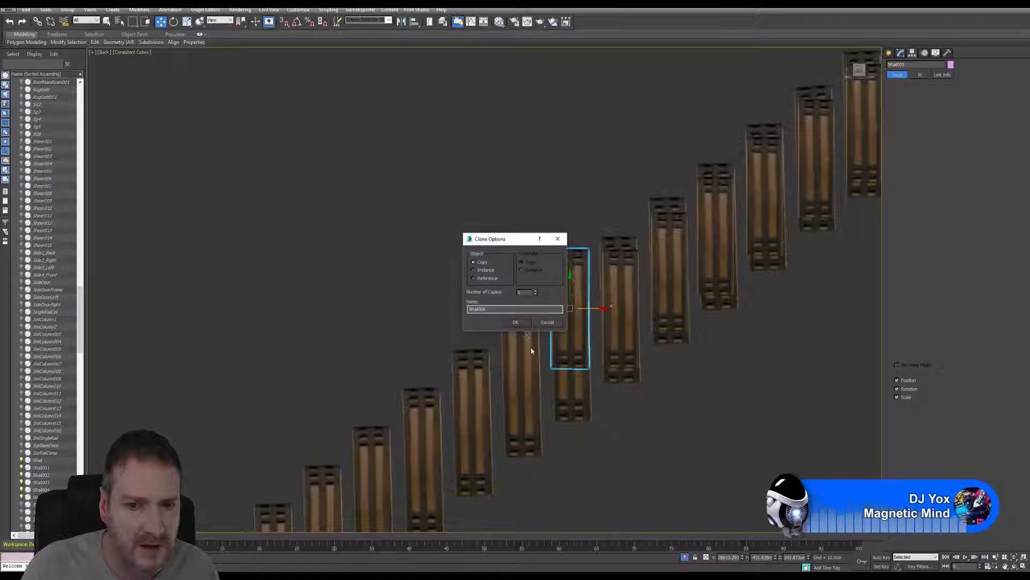
click(525, 322)
drag(571, 283, 571, 321)
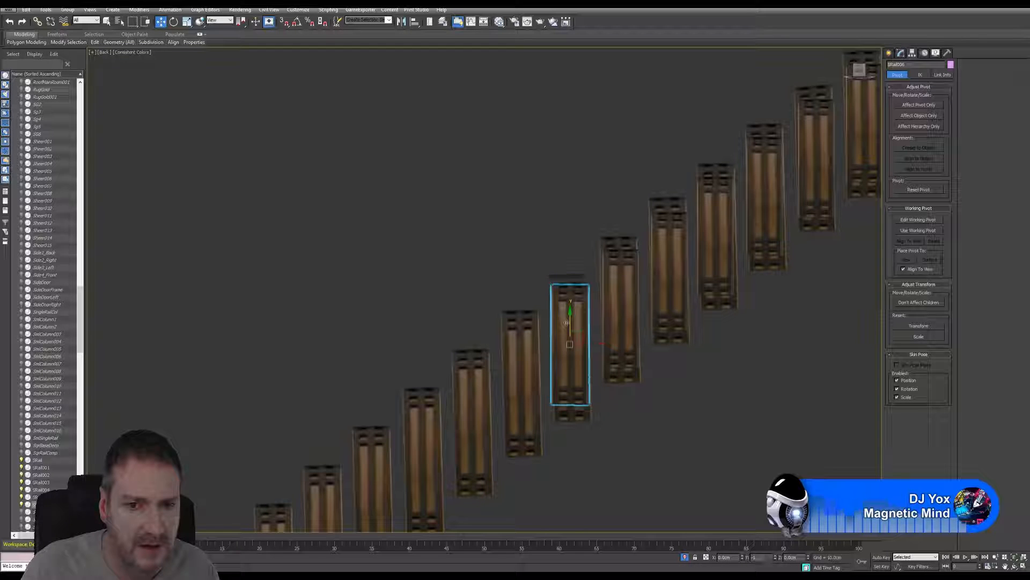
middle_drag(607, 309, 621, 213)
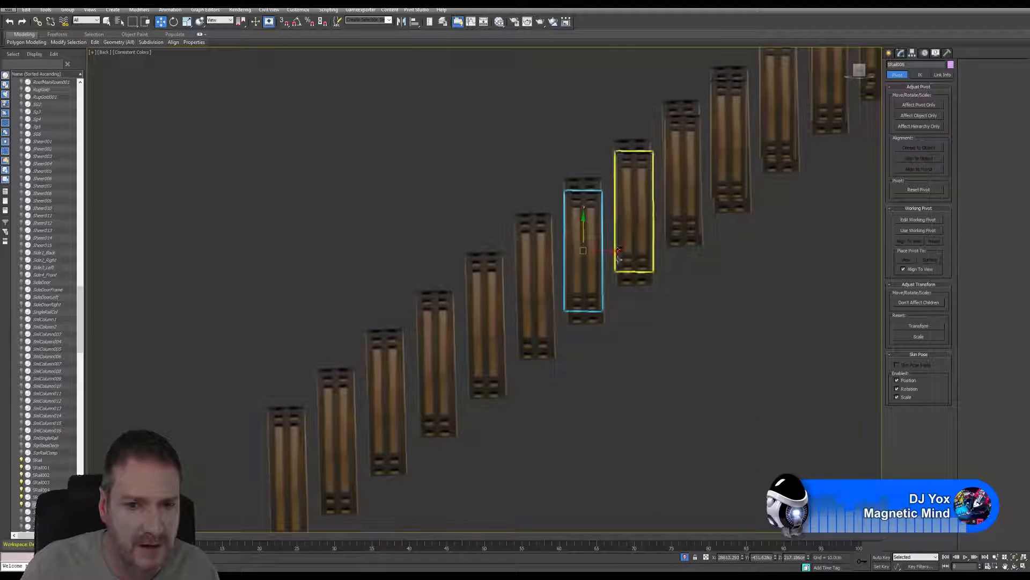
mouse_move(604, 252)
mouse_down()
mouse_move(537, 258)
mouse_move(517, 284)
mouse_move(489, 292)
mouse_move(489, 305)
mouse_up()
click(529, 323)
click(516, 322)
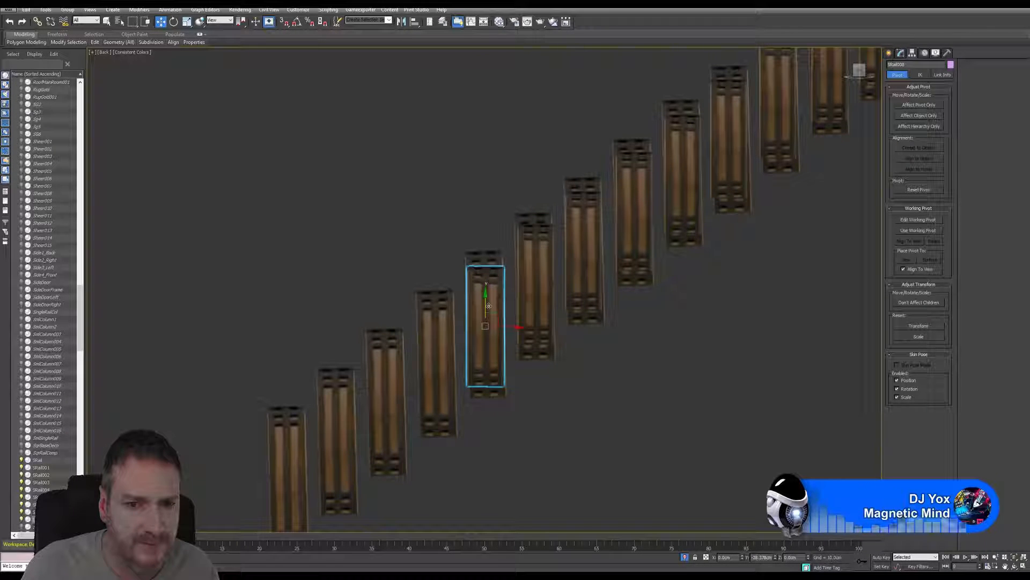
Clone the newest baluster as a copy over the tenth old baluster, matching the placement of the previous ones.
middle_drag(529, 322, 602, 284)
mouse_move(576, 288)
shift+mouse_down()
mouse_move(525, 288)
mouse_move(515, 302)
shift+mouse_up()
click(524, 320)
scroll(579, 340, down, 2)
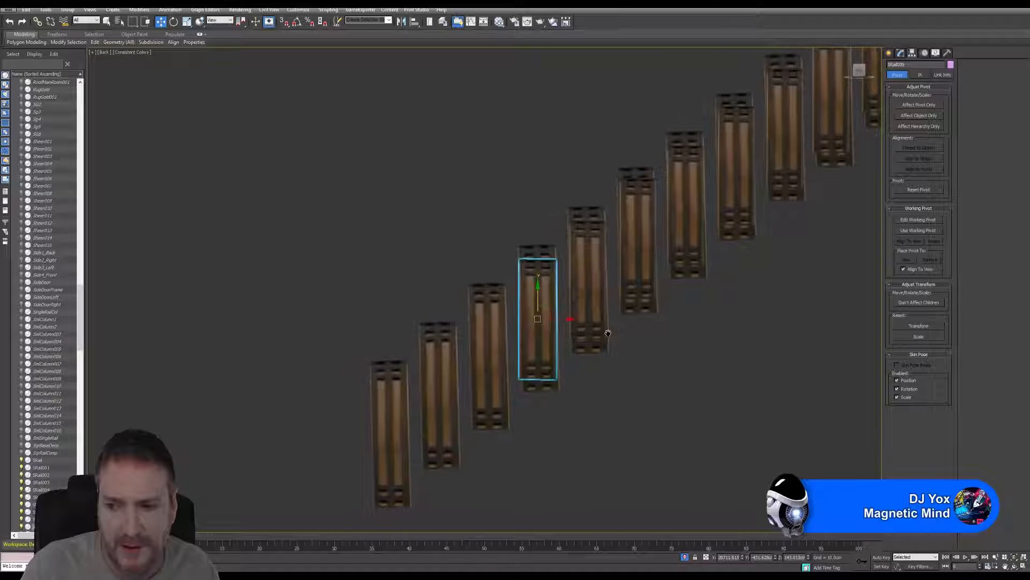
scroll(563, 339, up, 2)
scroll(556, 339, up, 2)
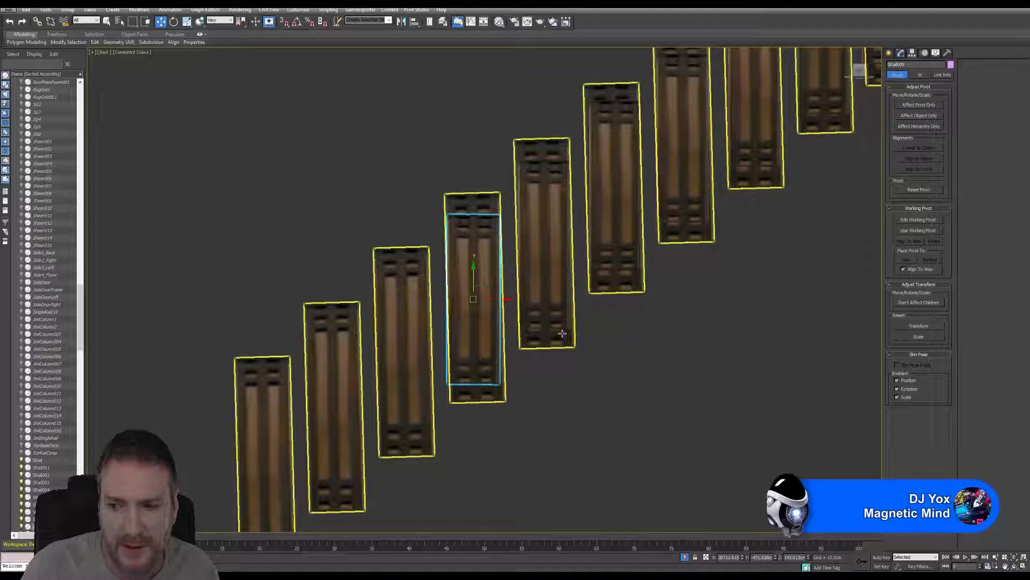
scroll(488, 344, down, 2)
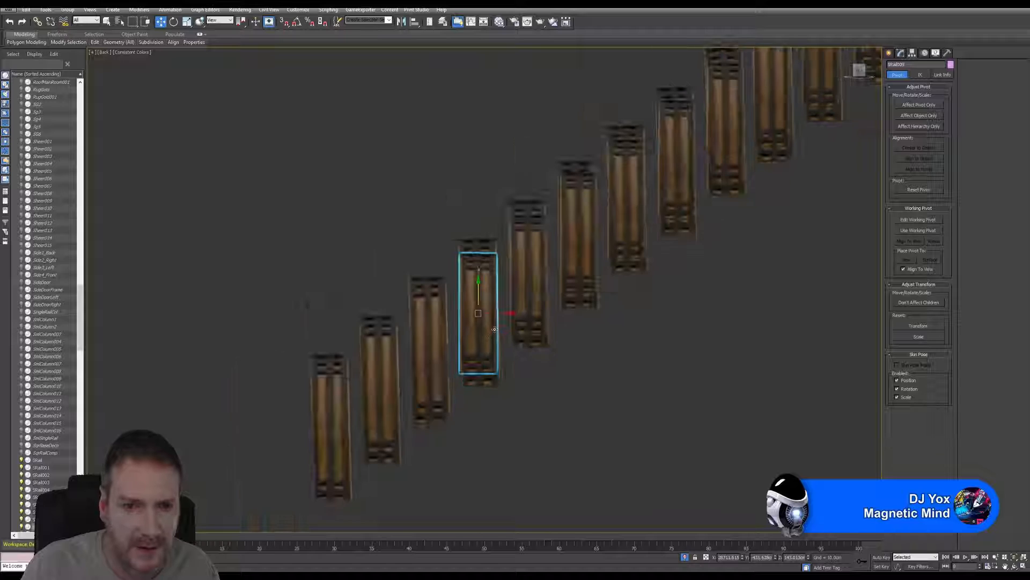
Clone the newest baluster down the slope as copies over the eleventh, twelfth and thirteenth old balusters, lowering SRail012 onto the last one.
drag(496, 316, 428, 330)
click(515, 322)
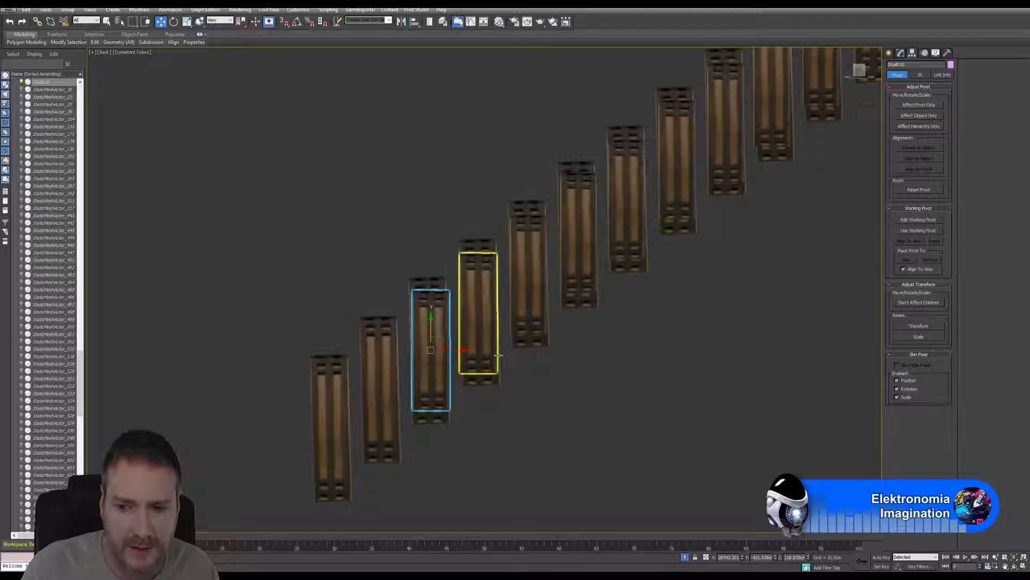
middle_drag(440, 356, 483, 339)
mouse_move(482, 338)
mouse_down()
mouse_move(434, 339)
mouse_move(422, 366)
mouse_move(388, 369)
mouse_up()
click(515, 322)
click(515, 322)
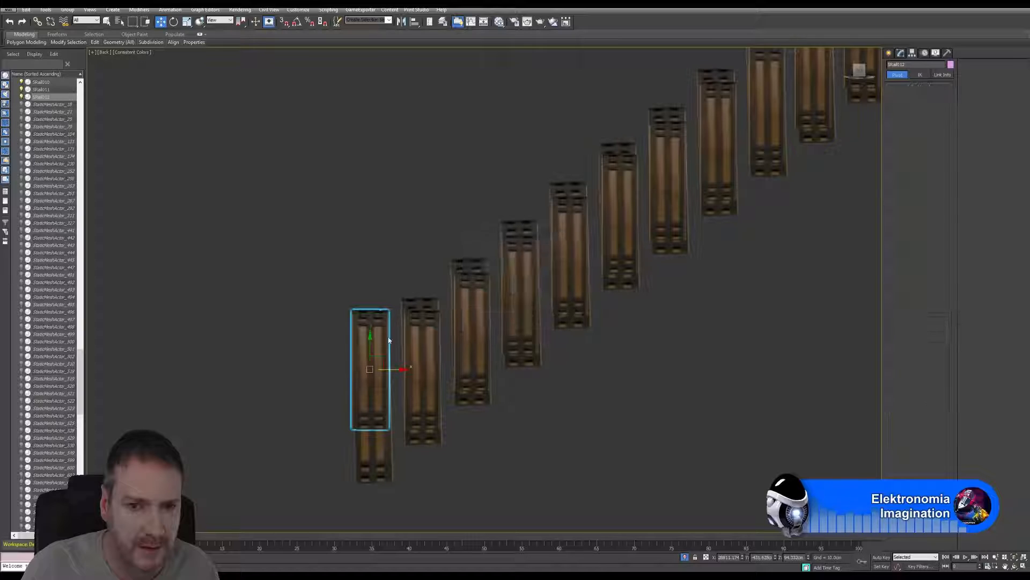
drag(374, 350, 374, 380)
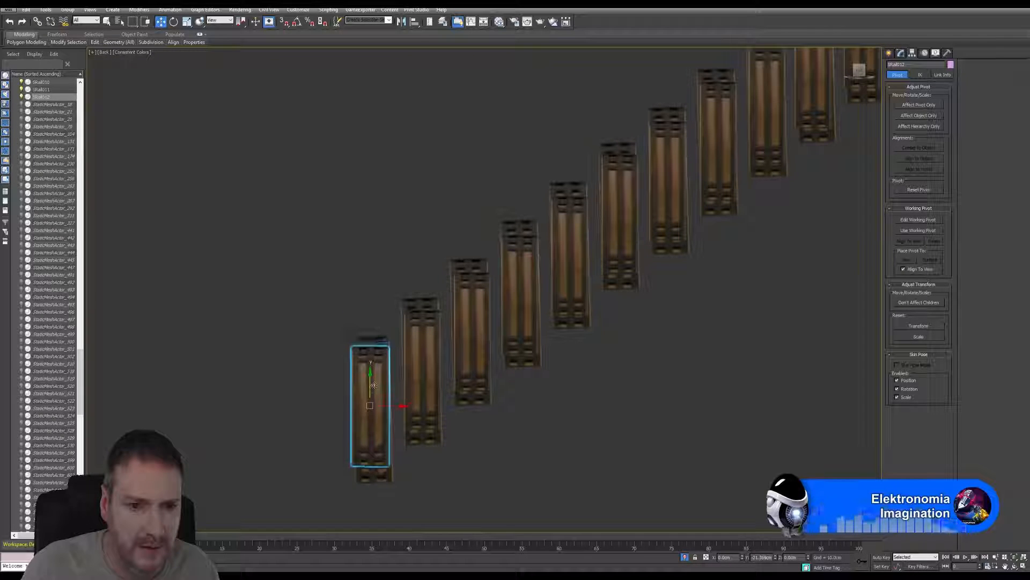
Delete the old baluster set, keeping only the new SRail copies.
scroll(541, 309, down, 3)
middle_drag(648, 251, 375, 376)
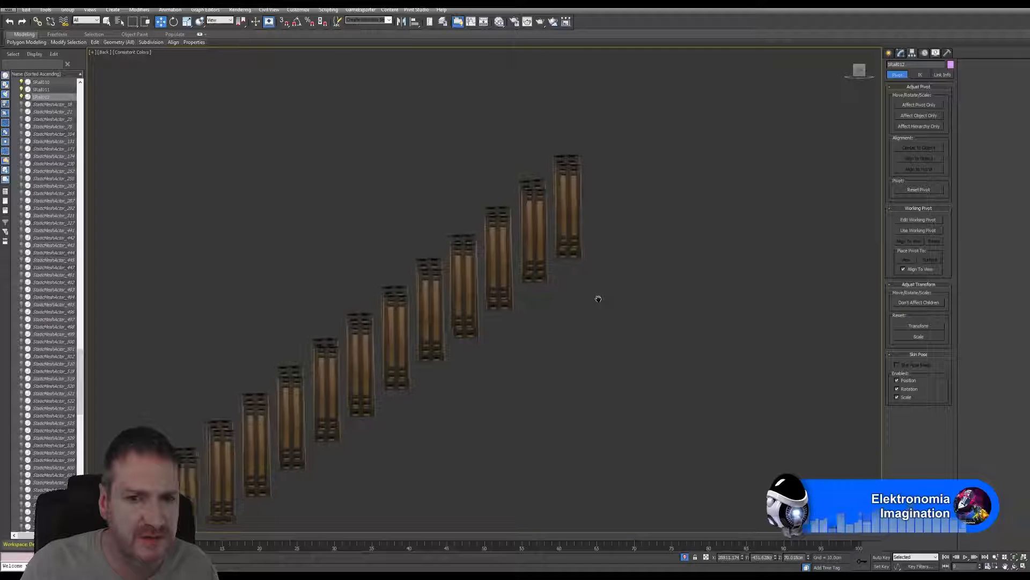
click(576, 160)
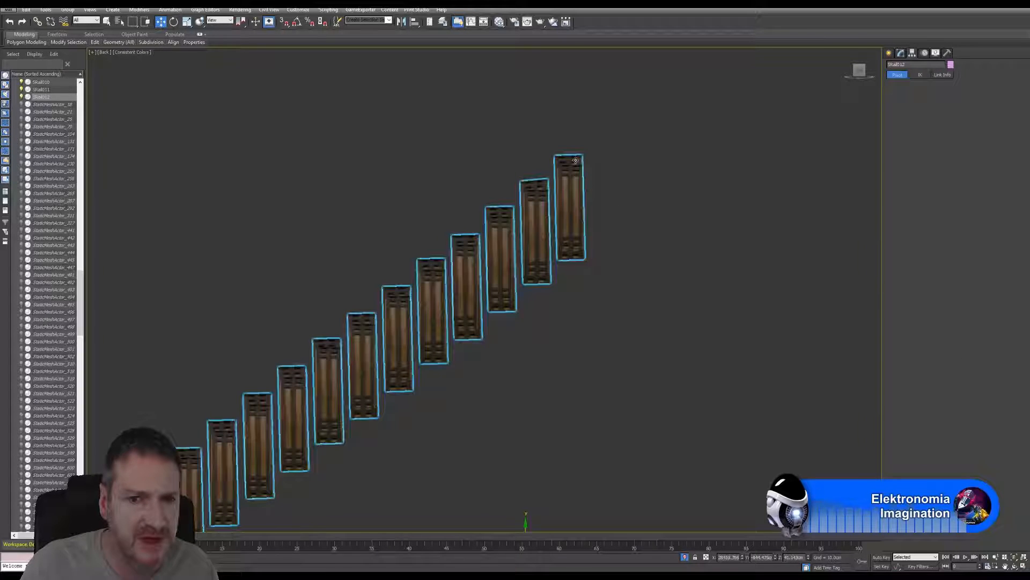
click(613, 159)
Nudge SRail002 and SRail003 slightly horizontally toward the upper end of the stairs to even out the spacing.
middle_drag(607, 190, 689, 141)
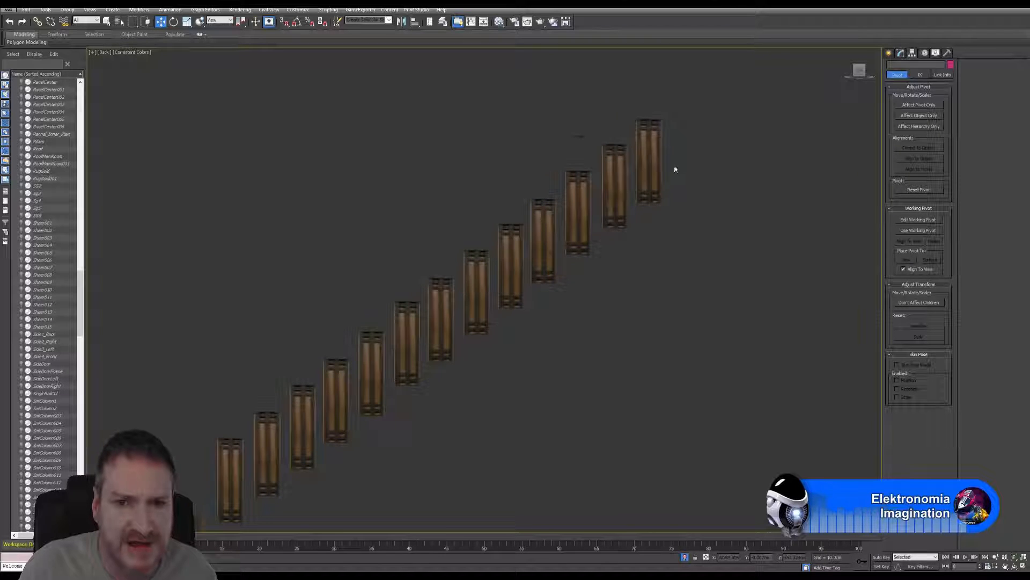
scroll(676, 170, up, 2)
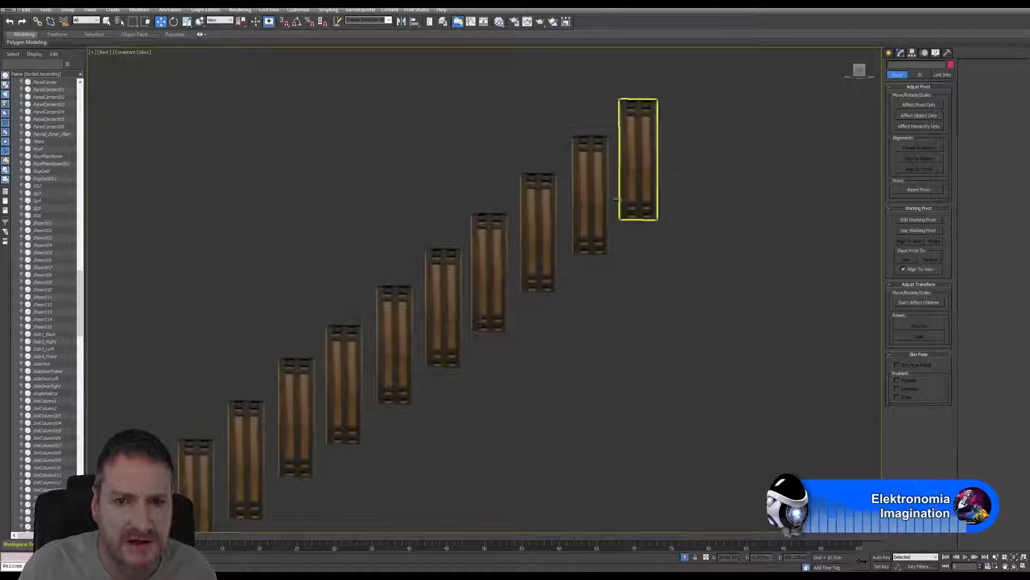
click(548, 216)
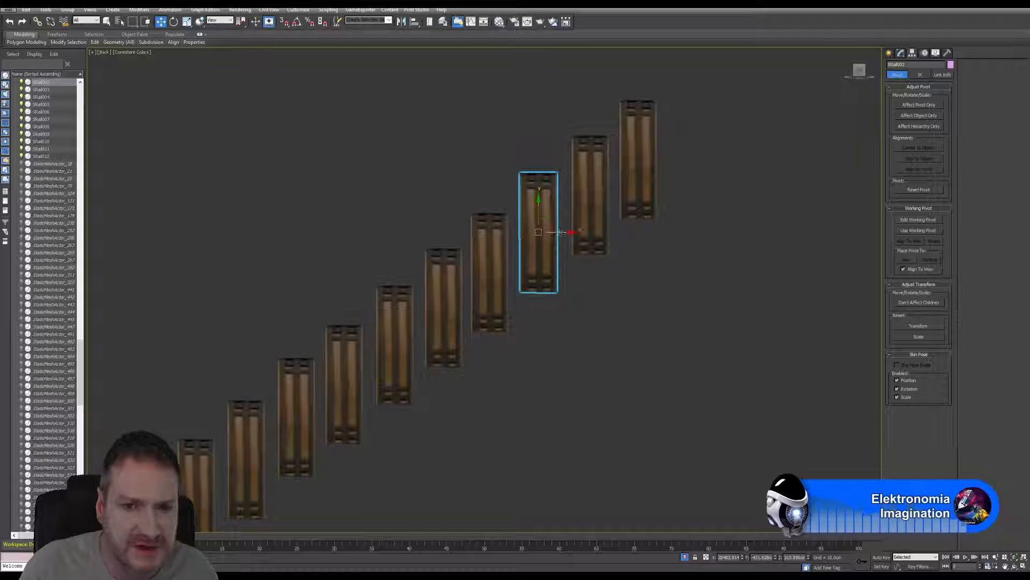
drag(560, 232, 563, 232)
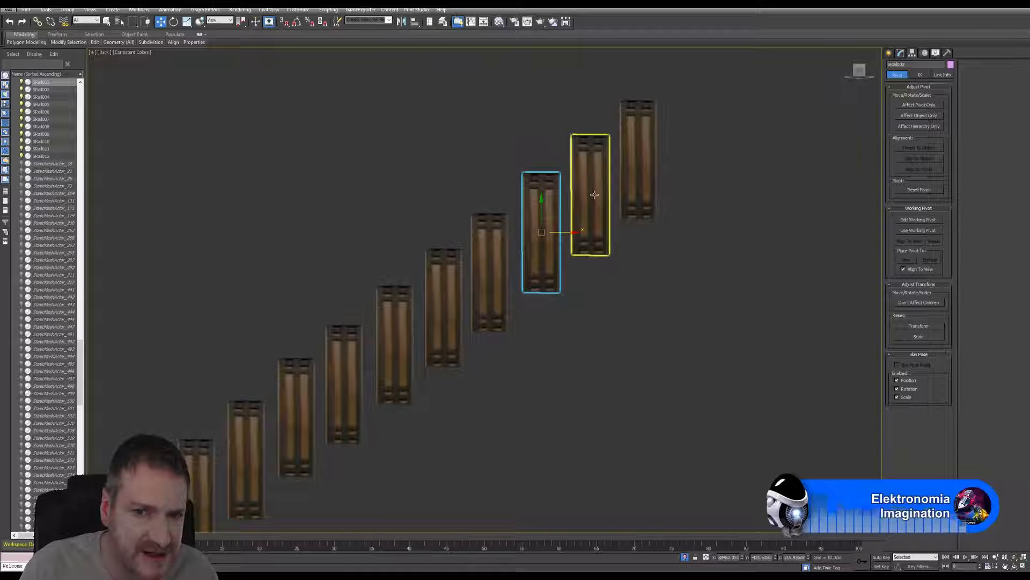
click(500, 269)
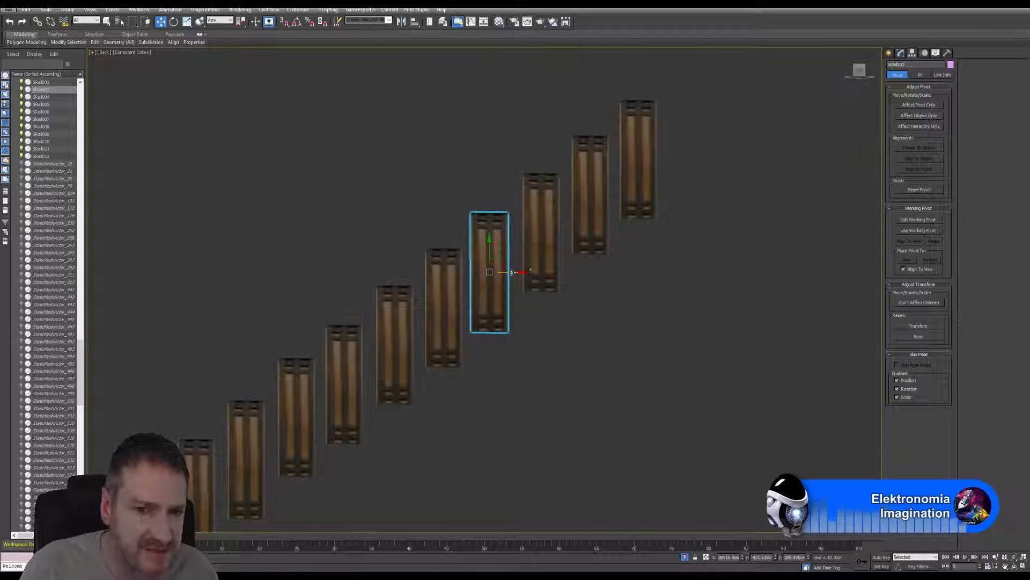
drag(512, 272, 515, 272)
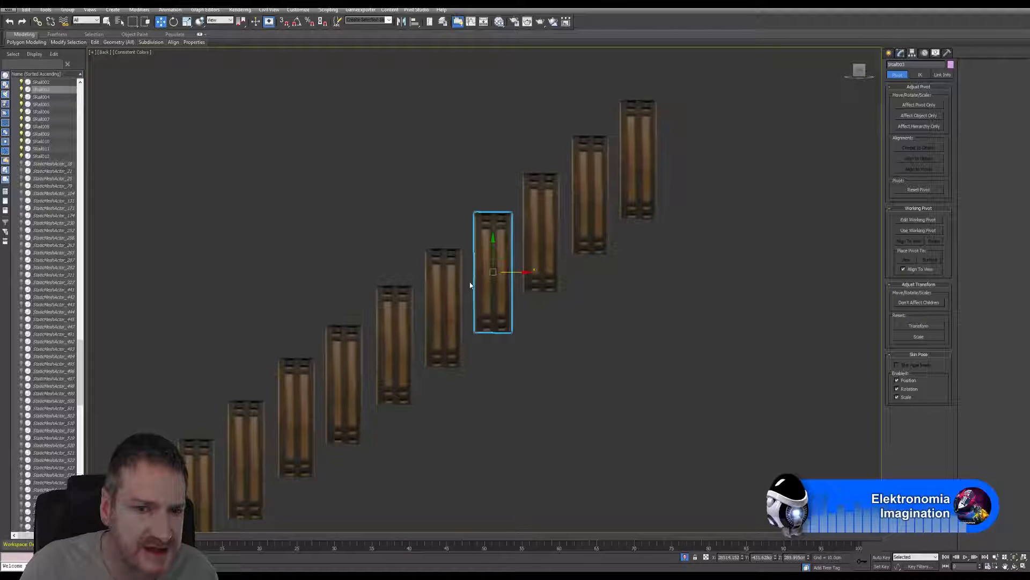
Fine-tune the horizontal spacing of the middle balusters by nudging SRail005 and SRail007 slightly.
middle_drag(513, 309, 558, 246)
click(486, 247)
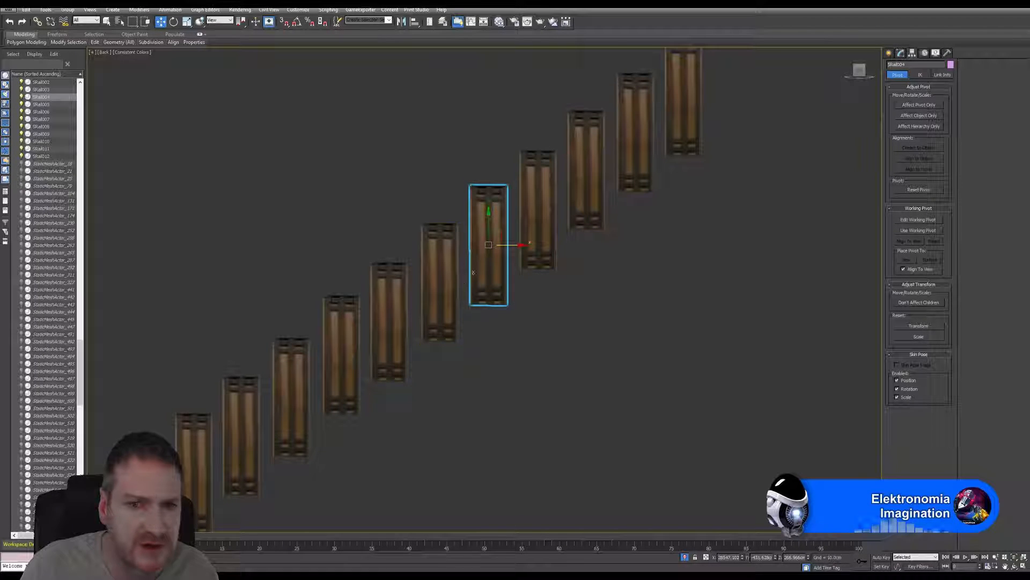
click(456, 281)
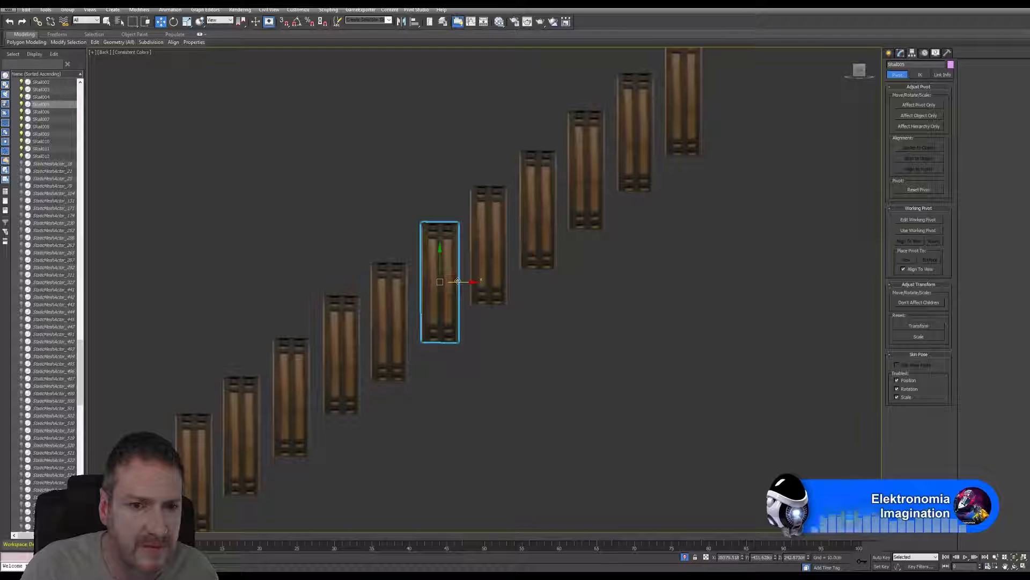
drag(457, 280, 456, 281)
click(487, 343)
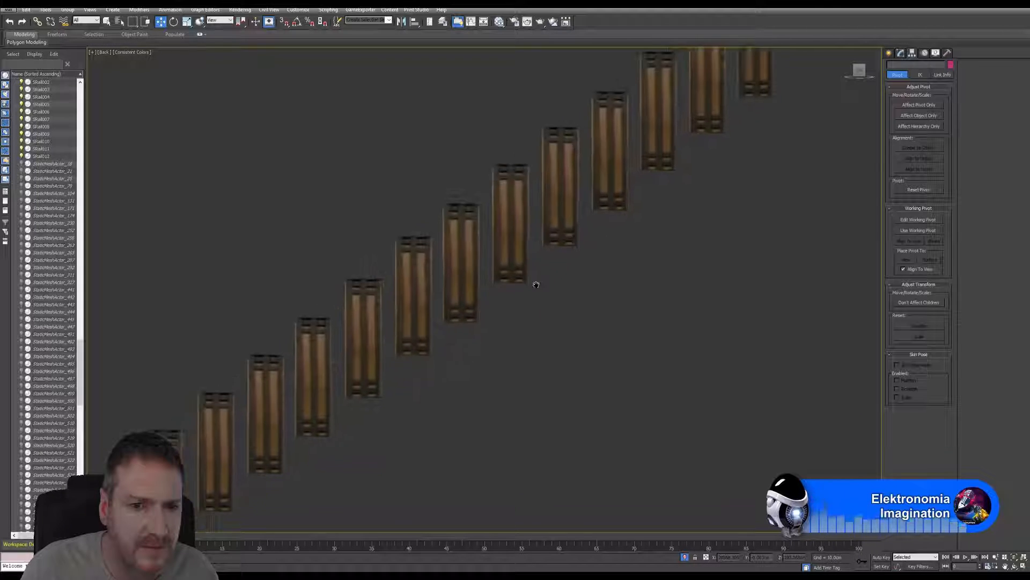
click(442, 277)
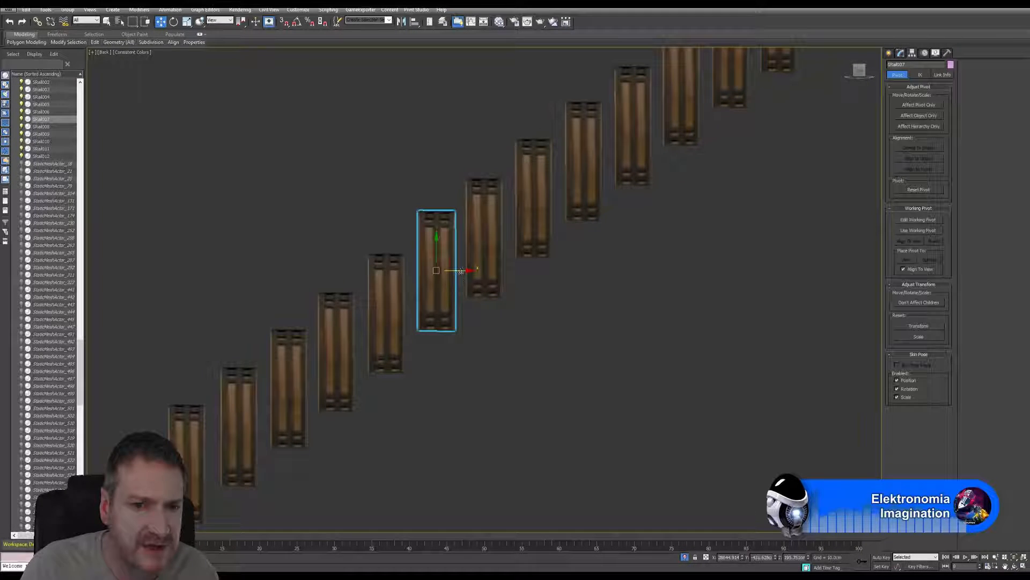
drag(461, 272, 460, 271)
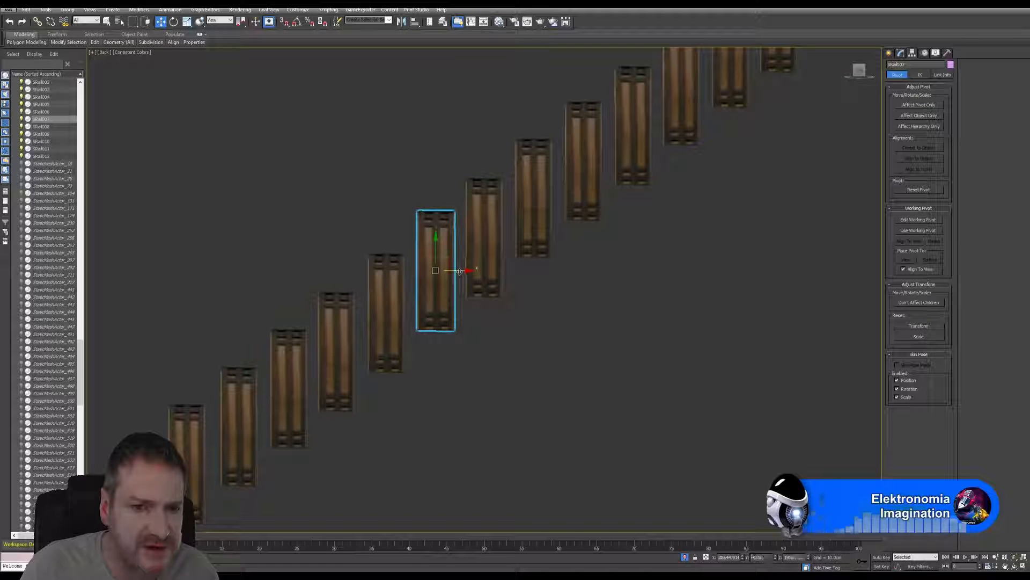
click(475, 330)
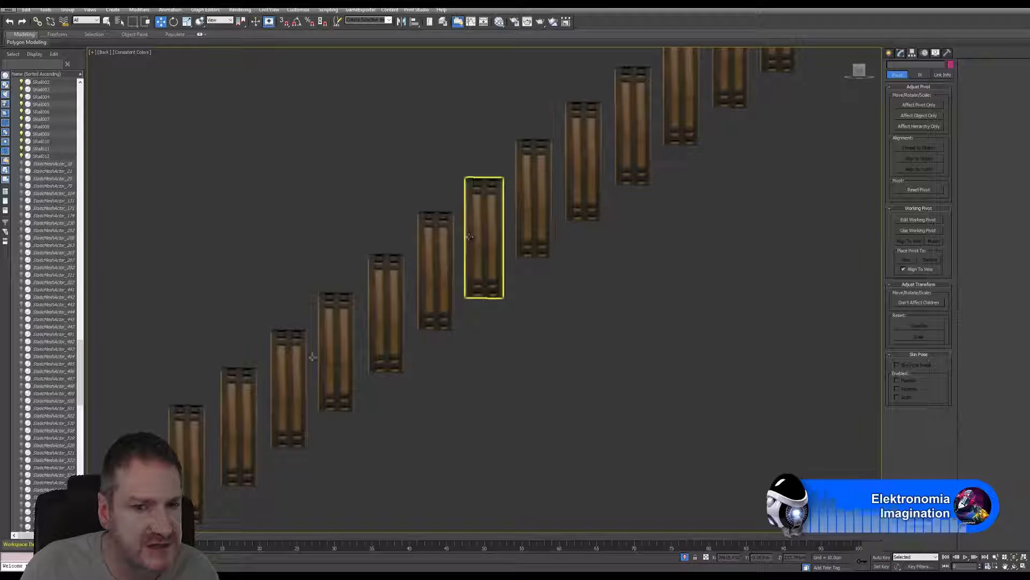
Adjust the horizontal spacing of the lower balusters by slightly shifting SRail009 and the lowest one, SRail012.
middle_drag(481, 331, 469, 321)
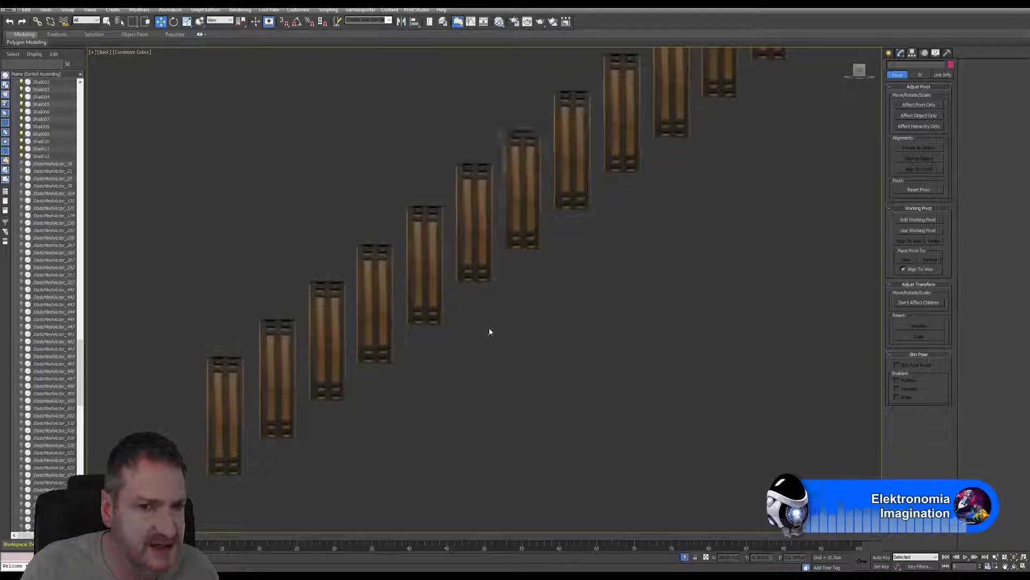
middle_drag(488, 328, 512, 305)
click(411, 261)
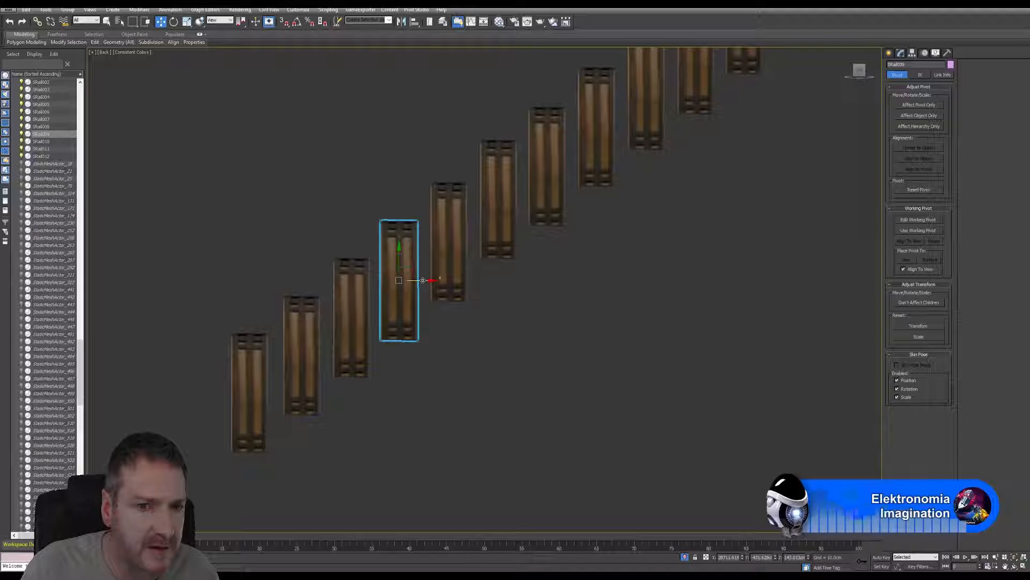
click(379, 371)
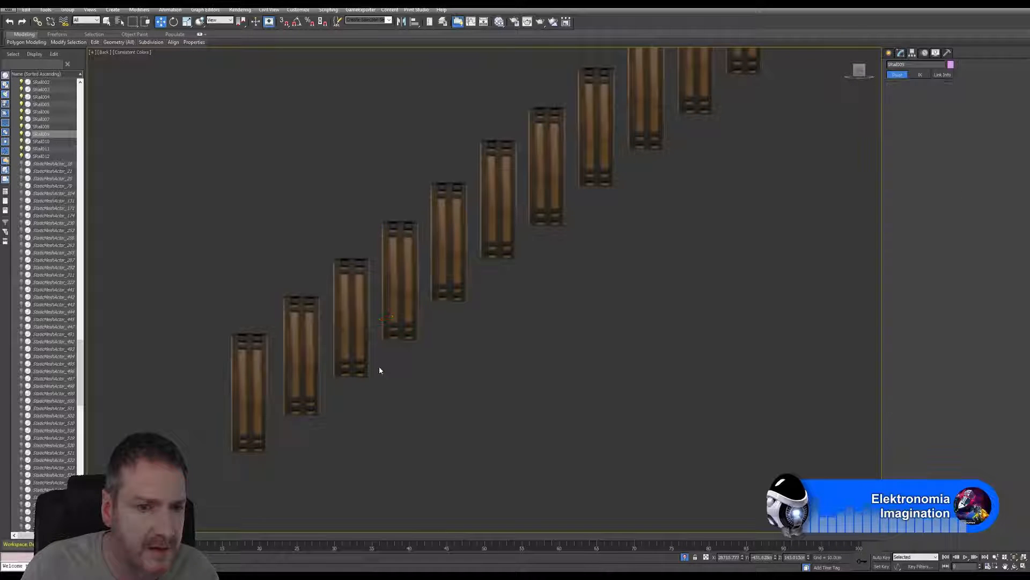
middle_drag(405, 359, 423, 333)
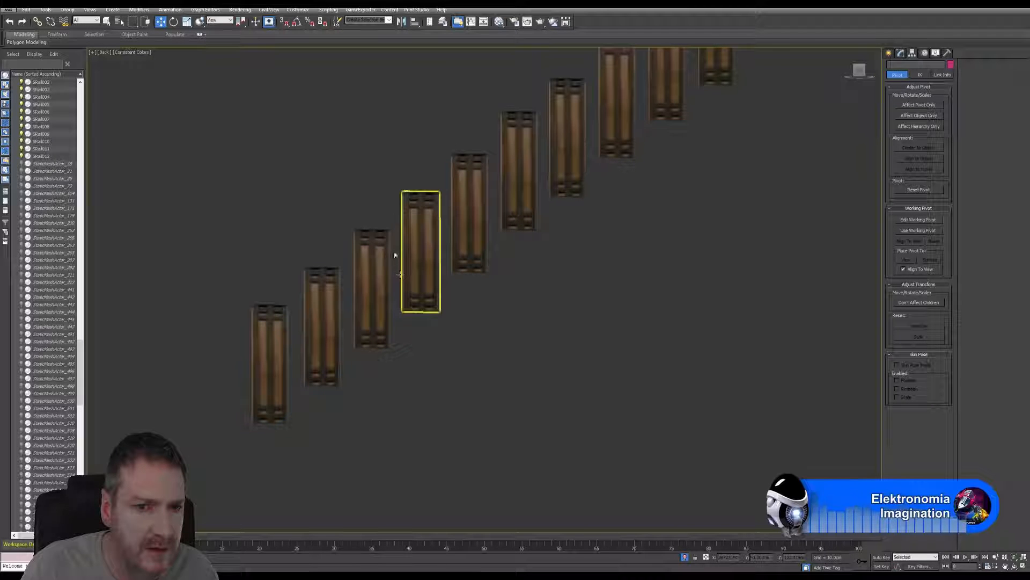
click(271, 336)
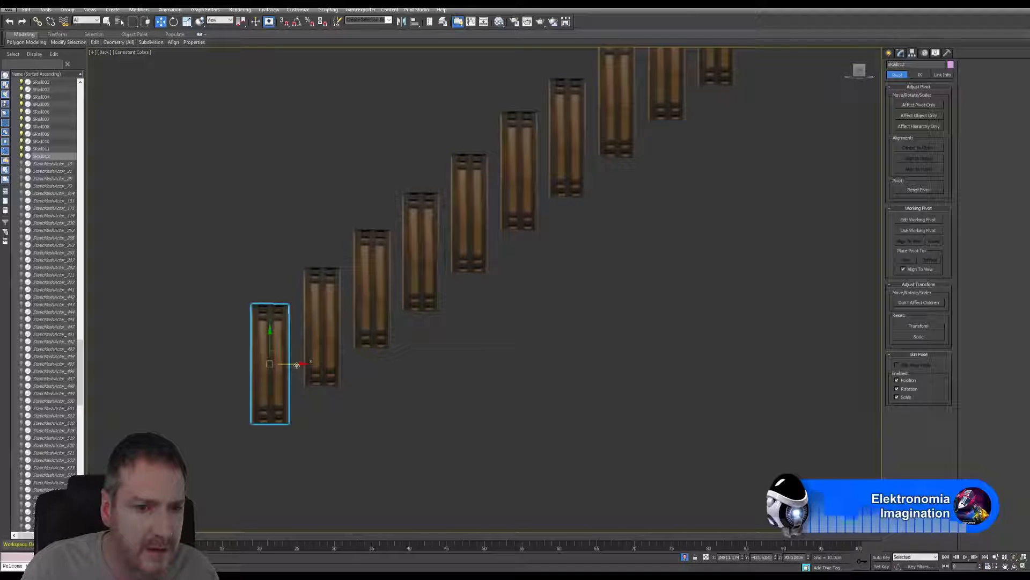
drag(293, 365, 295, 365)
click(519, 328)
Rotate SRail002 and SRail005 very slightly in the back view to vary their upright alignment.
middle_drag(605, 286, 402, 427)
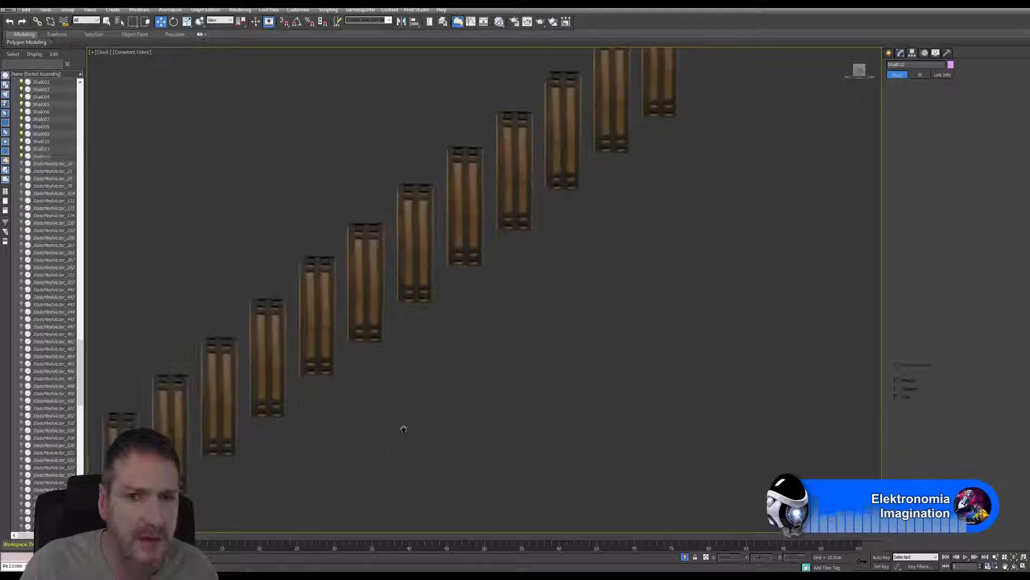
middle_drag(602, 198, 532, 304)
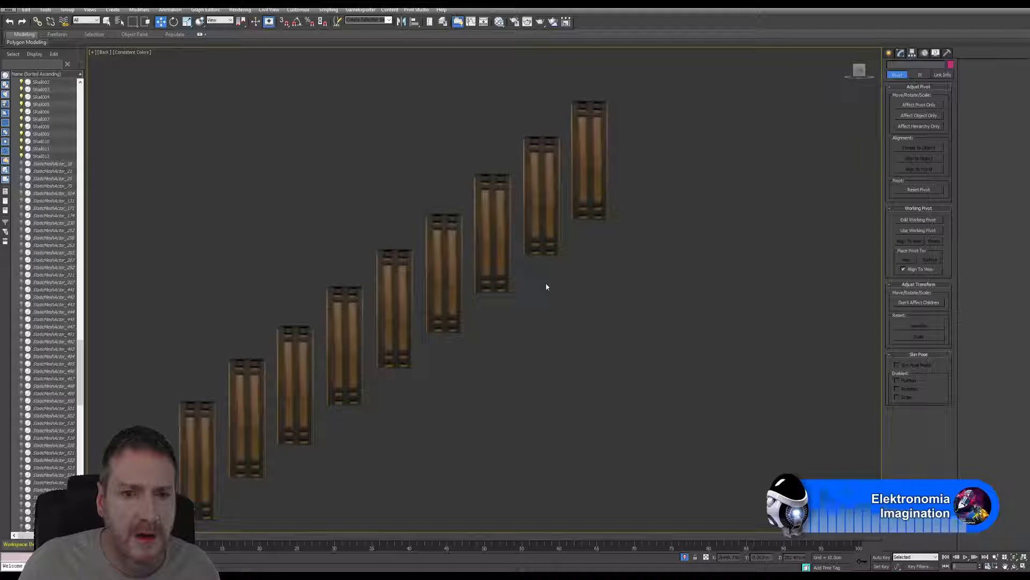
click(493, 236)
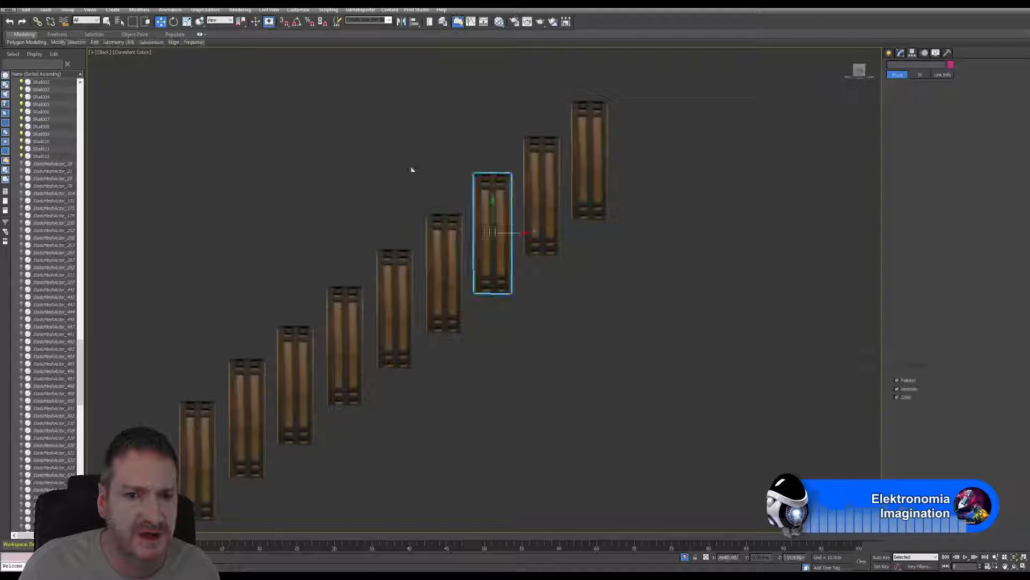
click(174, 23)
scroll(487, 237, up, 5)
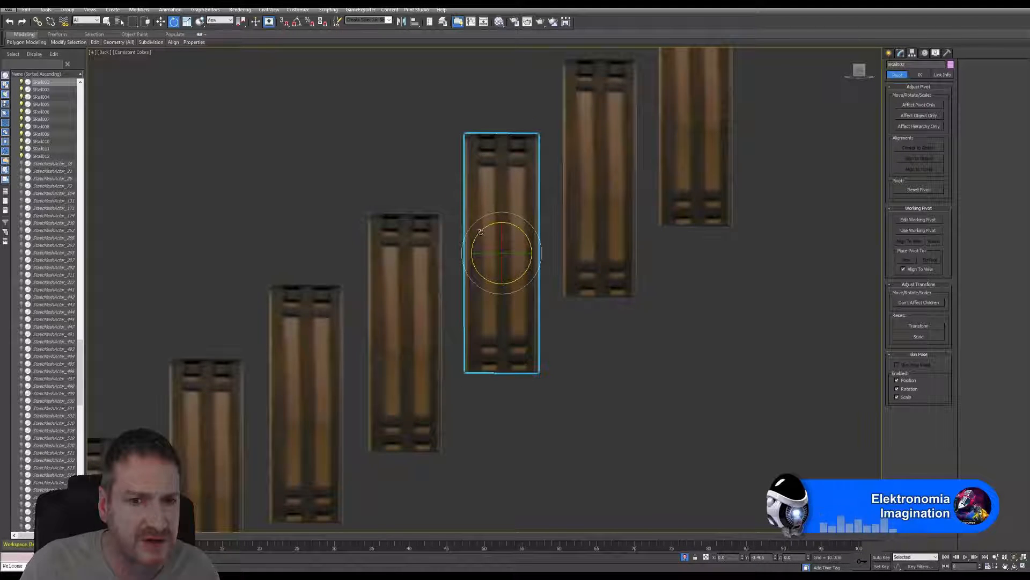
drag(480, 232, 480, 233)
middle_drag(394, 342, 578, 193)
click(427, 298)
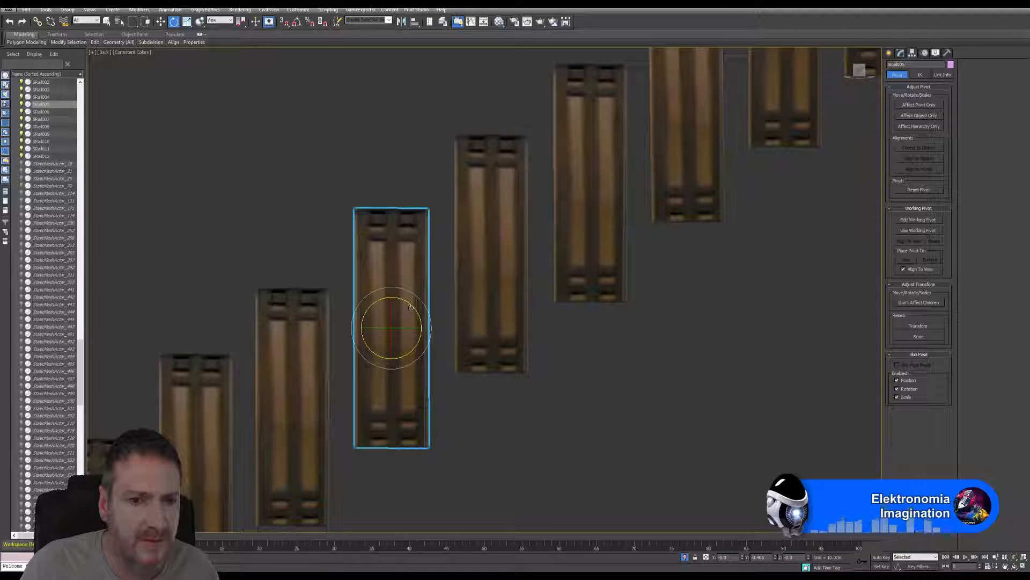
drag(411, 306, 413, 305)
Rotate SRail009 and SRail011 very slightly in the back view, and clear the selection.
middle_drag(458, 405, 731, 172)
middle_drag(450, 352, 517, 280)
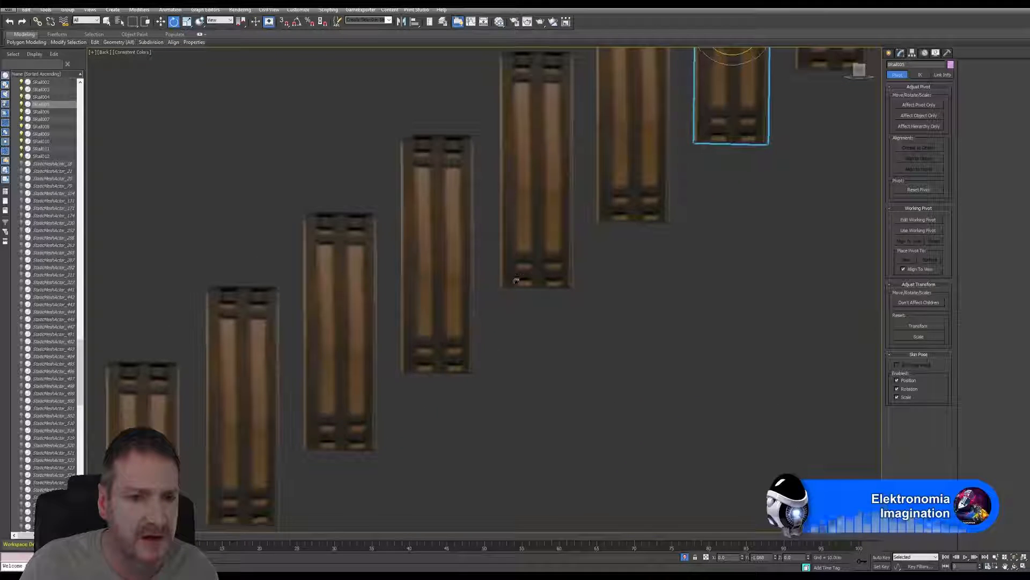
click(321, 314)
mouse_move(320, 313)
mouse_down()
mouse_move(303, 325)
mouse_move(320, 315)
mouse_up()
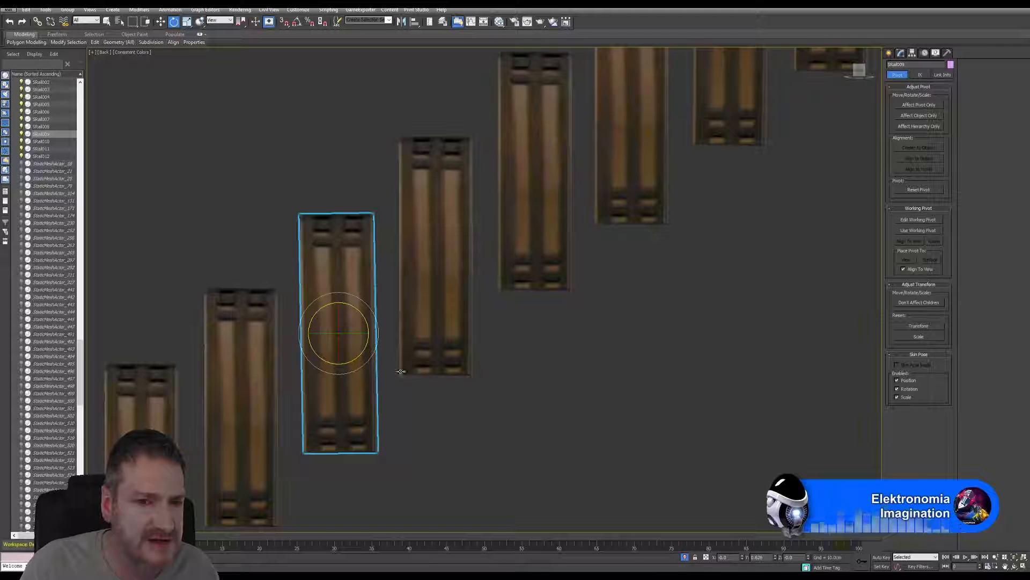
middle_drag(413, 372, 697, 207)
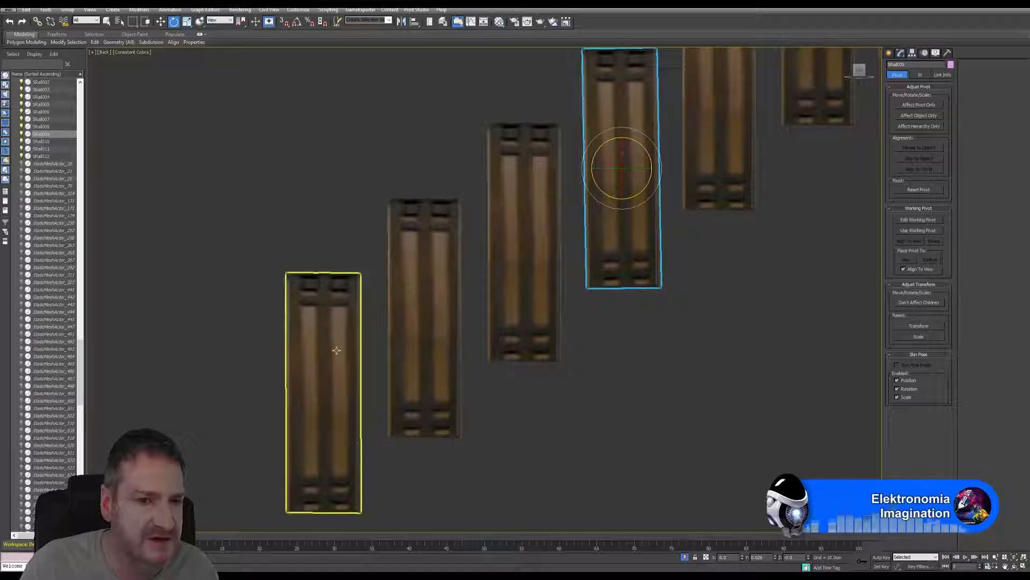
click(432, 305)
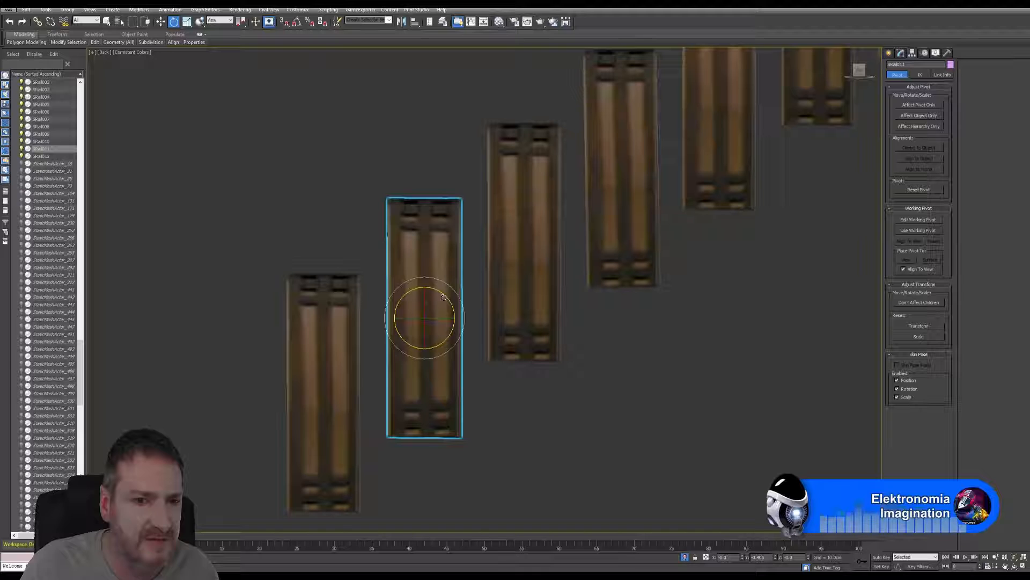
drag(444, 297, 444, 297)
scroll(515, 317, down, 10)
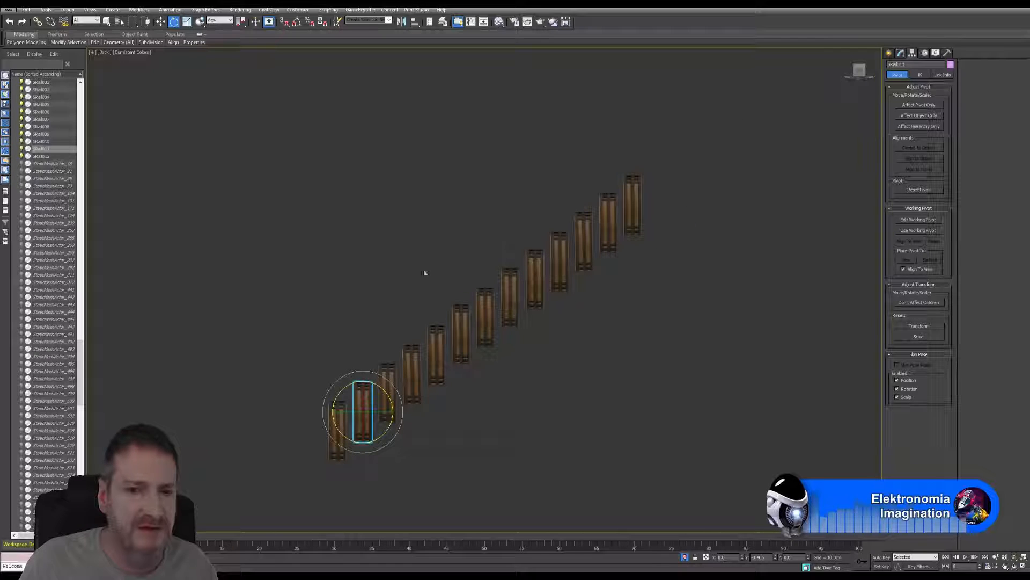
click(627, 315)
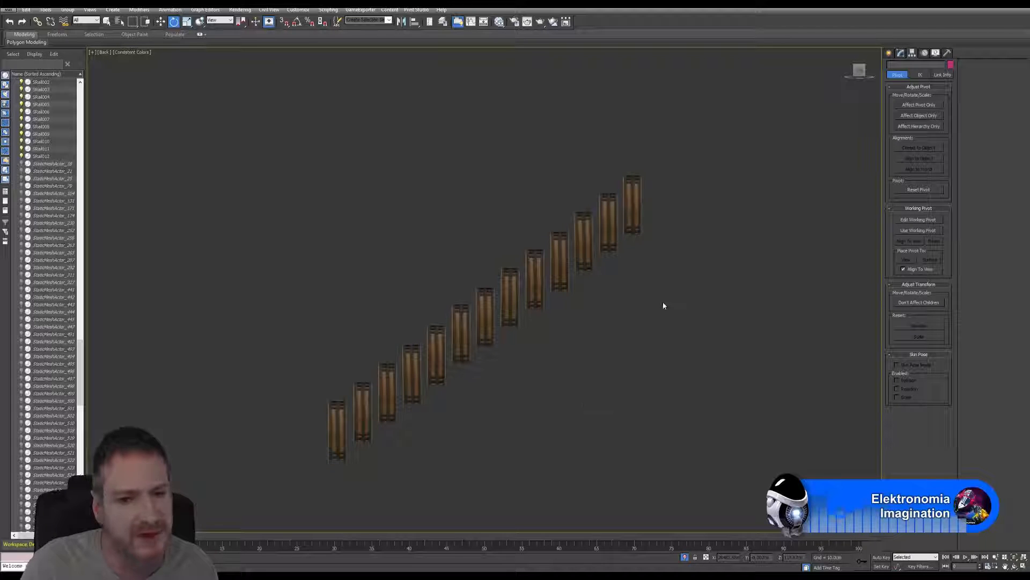
Restore the four-viewport layout and end isolation of the balusters to bring back the full scene.
click(1022, 565)
scroll(414, 273, down, 5)
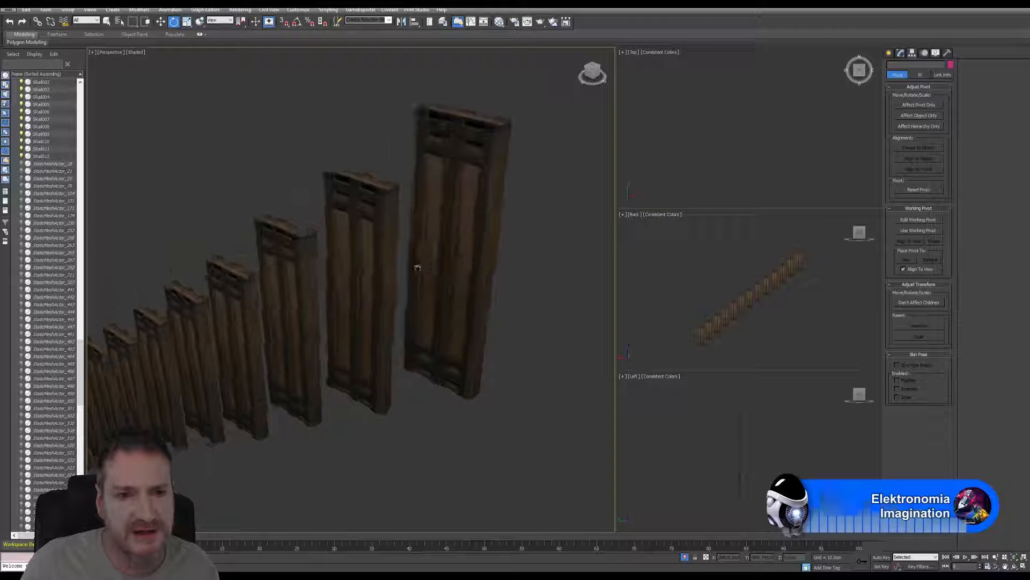
middle_drag(373, 243, 386, 225)
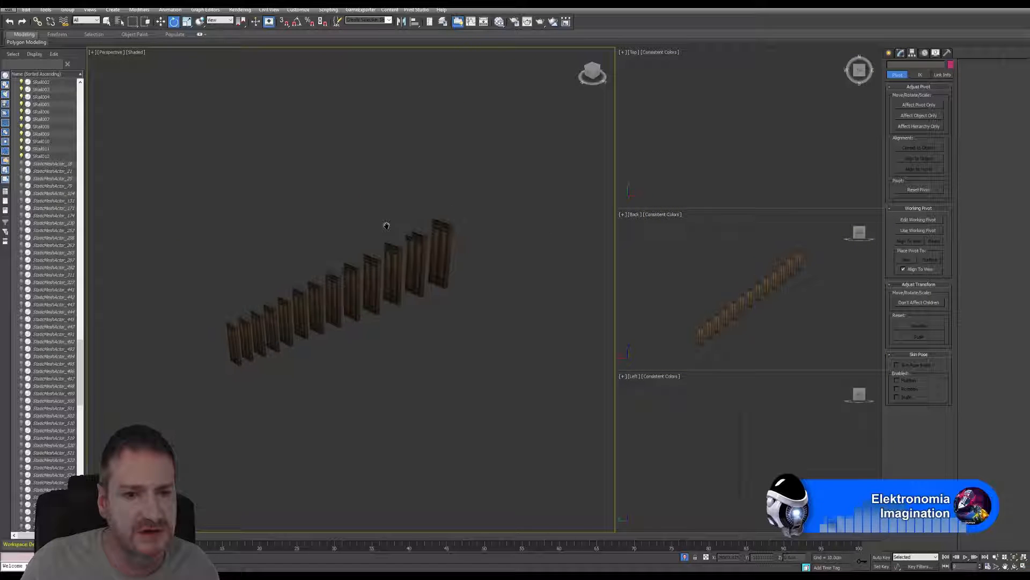
click(45, 10)
click(67, 96)
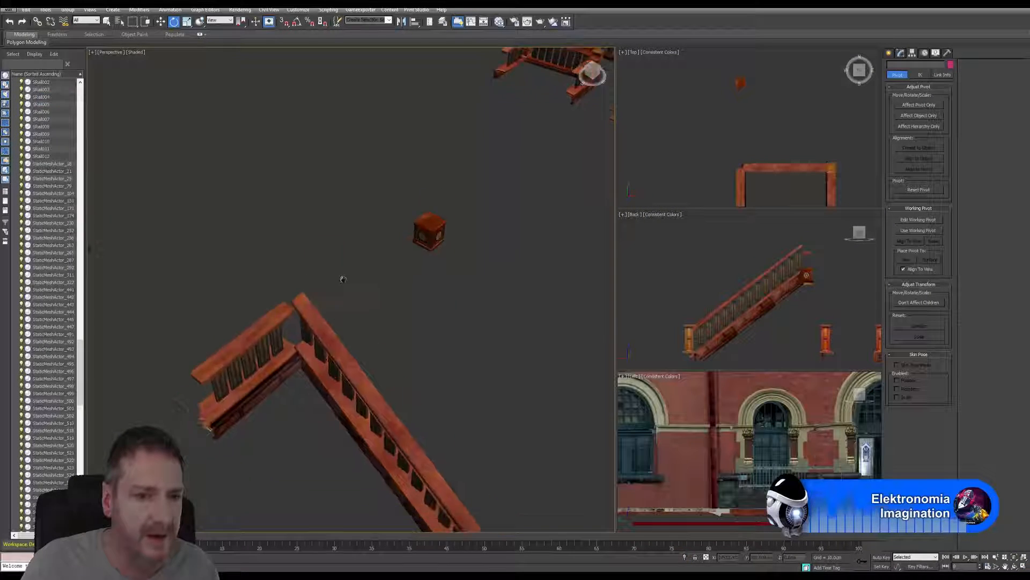
Check the rebuilt back stair banister in the perspective view and save the scene.
middle_drag(343, 279, 361, 209)
middle_drag(477, 287, 448, 307)
click(1014, 566)
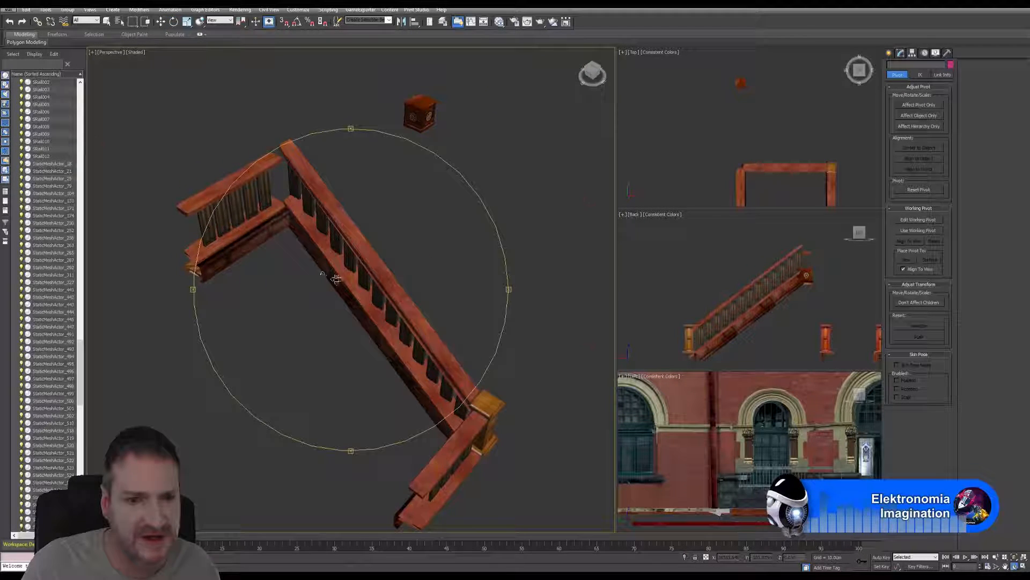
drag(336, 279, 348, 270)
middle_drag(358, 250, 312, 297)
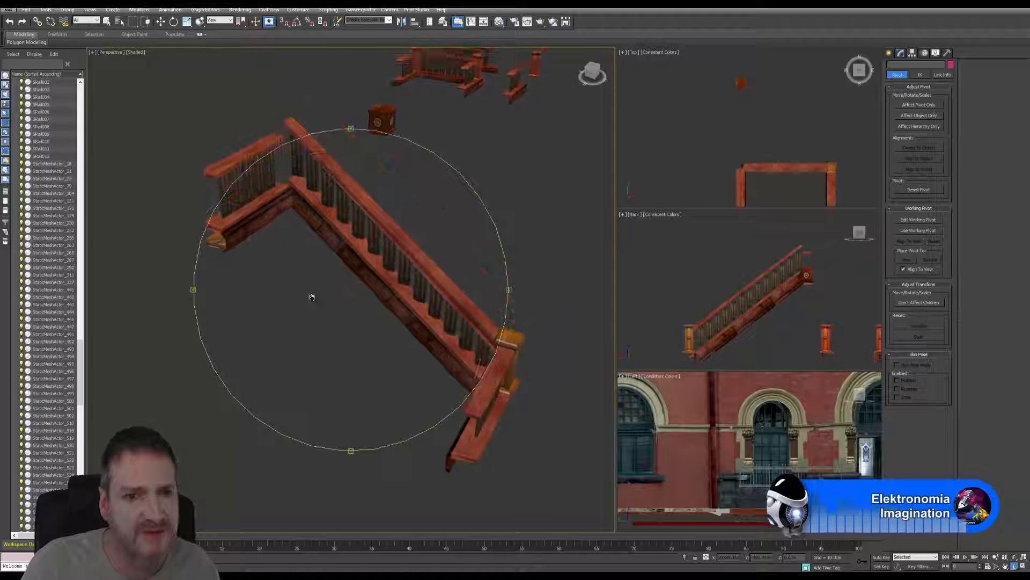
click(9, 9)
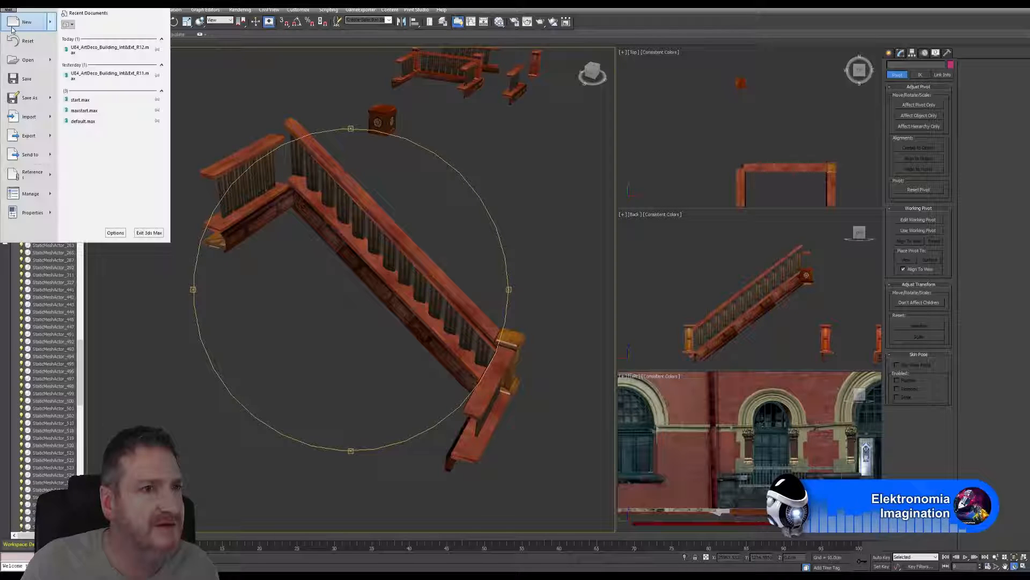
click(23, 80)
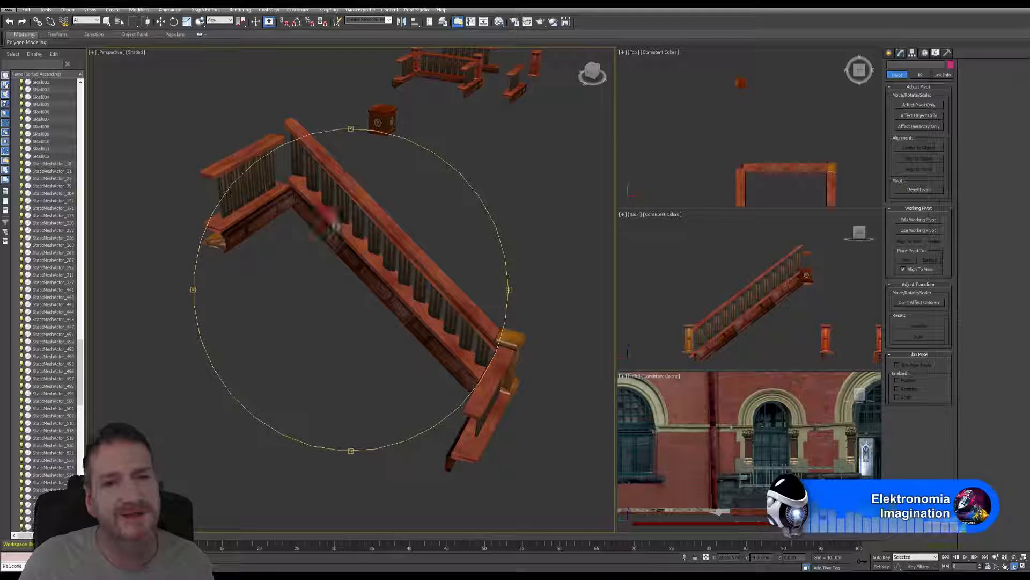